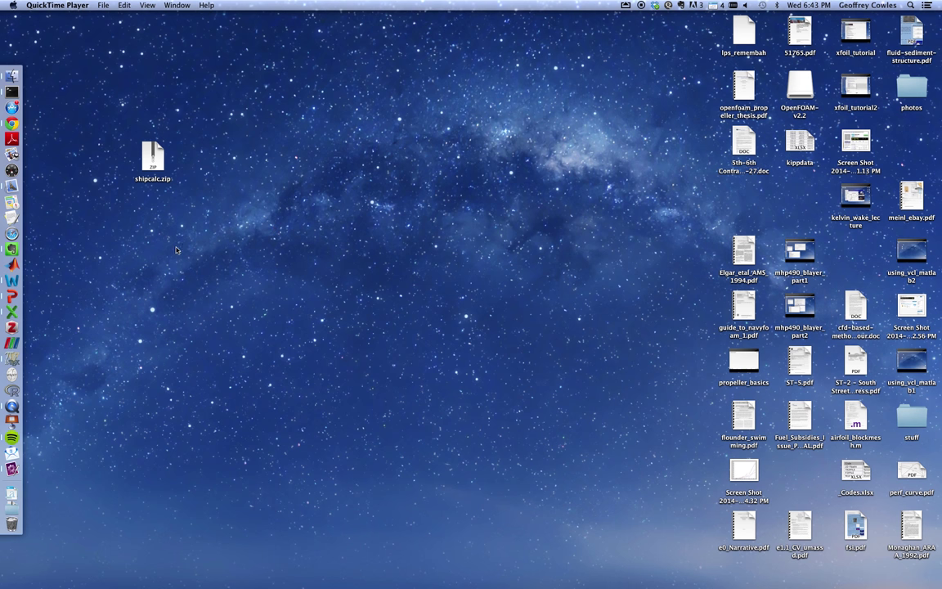
# Unpack the shipcalc.zip archive into a shipcalc folder on the desktop
pyautogui.click(130, 183)
pyautogui.moveTo(153, 160)
pyautogui.mouseDown()
pyautogui.moveTo(139, 157)
pyautogui.moveTo(147, 160)
pyautogui.mouseUp()
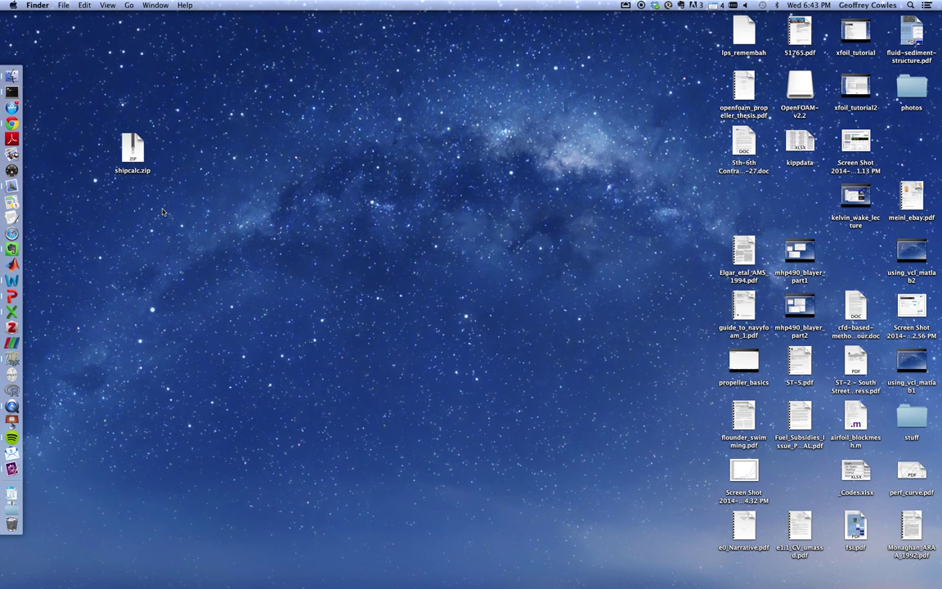
pyautogui.click(126, 193)
pyautogui.doubleClick(131, 149)
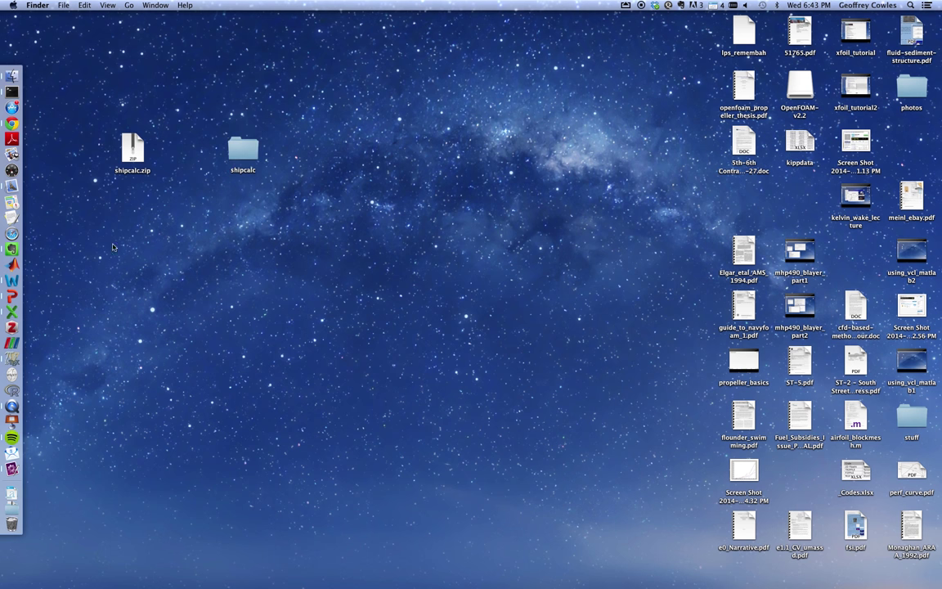
# Place the new shipcalc folder above the archive and launch MATLAB
pyautogui.moveTo(230, 148); pyautogui.dragTo(168, 110)
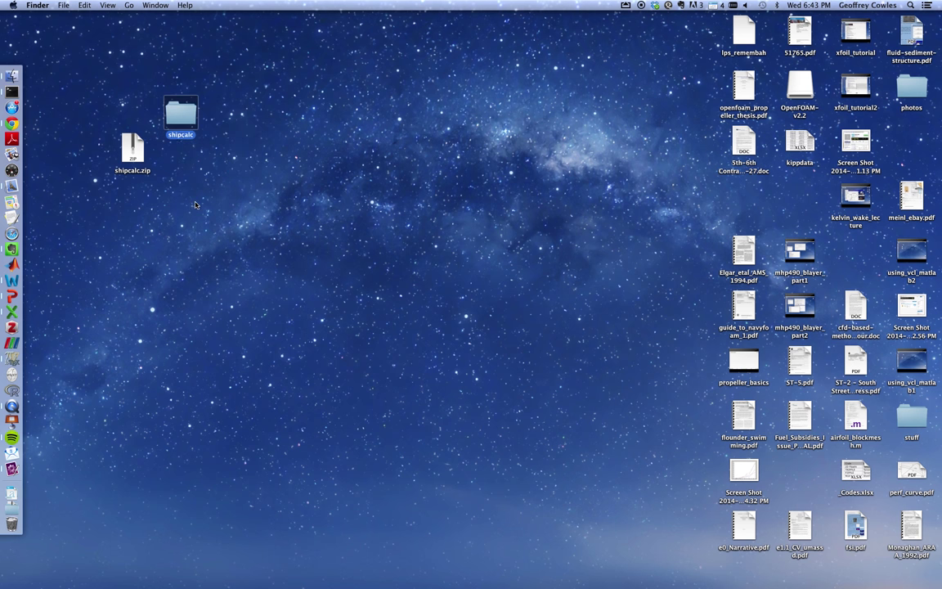
pyautogui.click(196, 205)
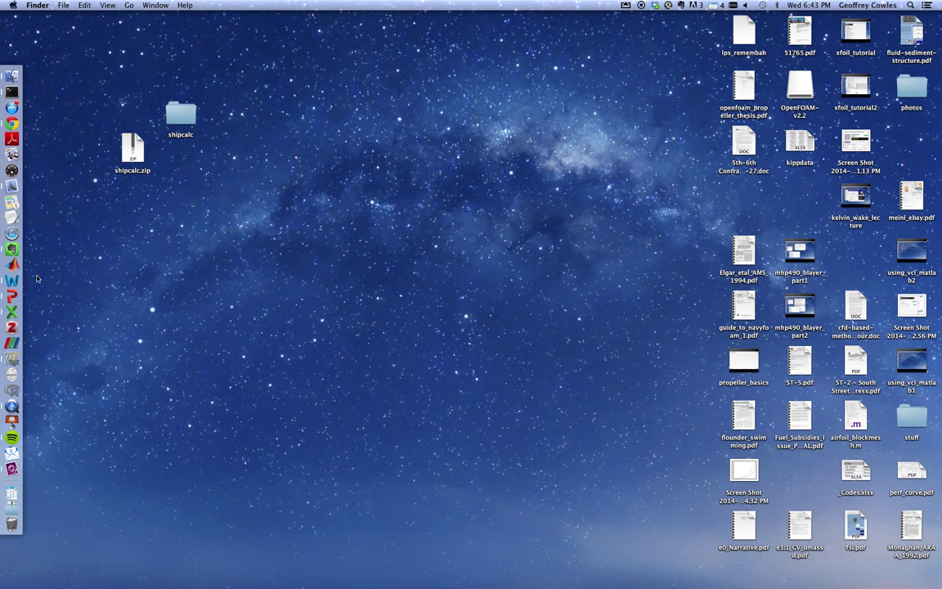
pyautogui.click(12, 238)
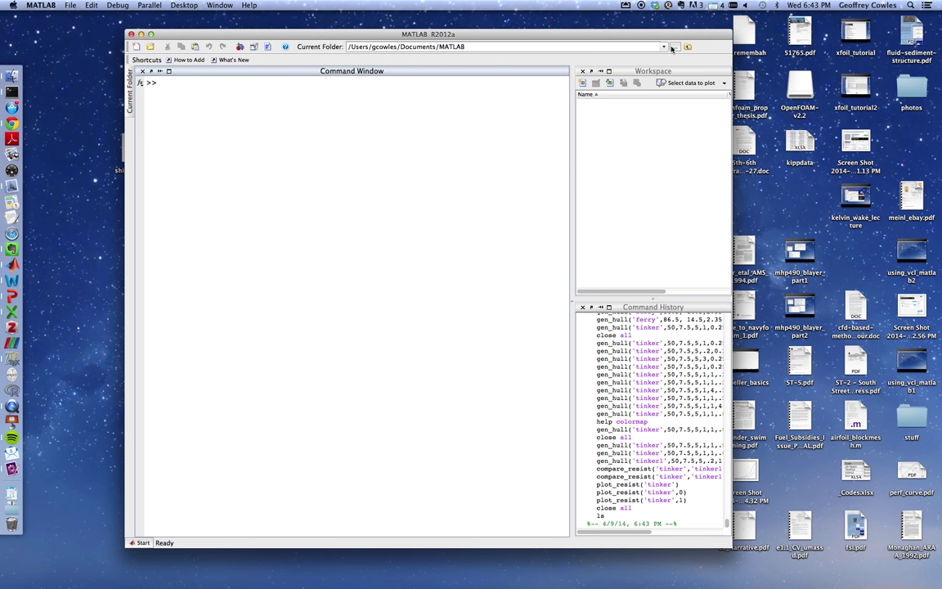
# Browse to the Desktop's shipcalc folder in a file dialog, then cancel the dialog
pyautogui.click(530, 47)
pyautogui.click(282, 96)
pyautogui.click(150, 47)
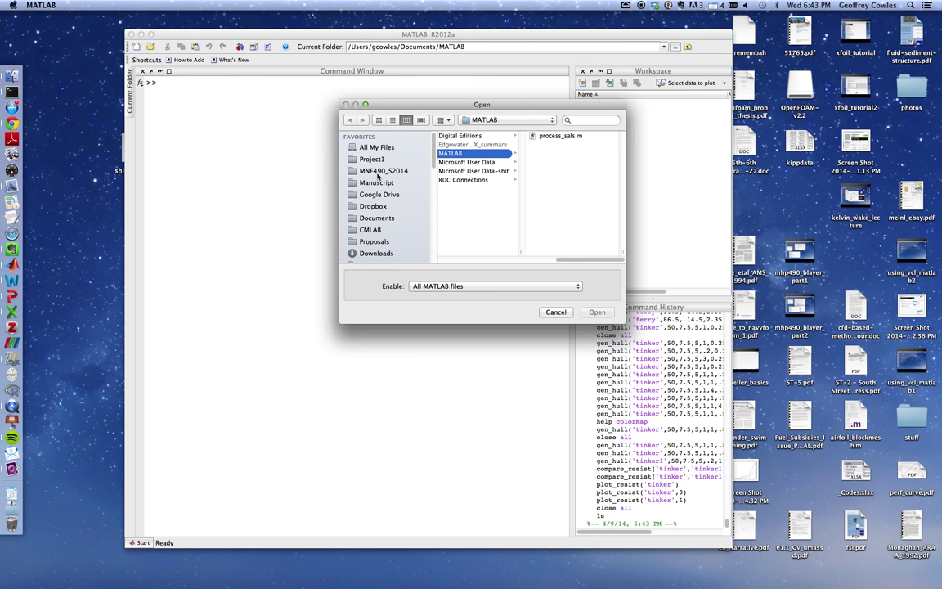
pyautogui.moveTo(390, 103); pyautogui.dragTo(343, 102)
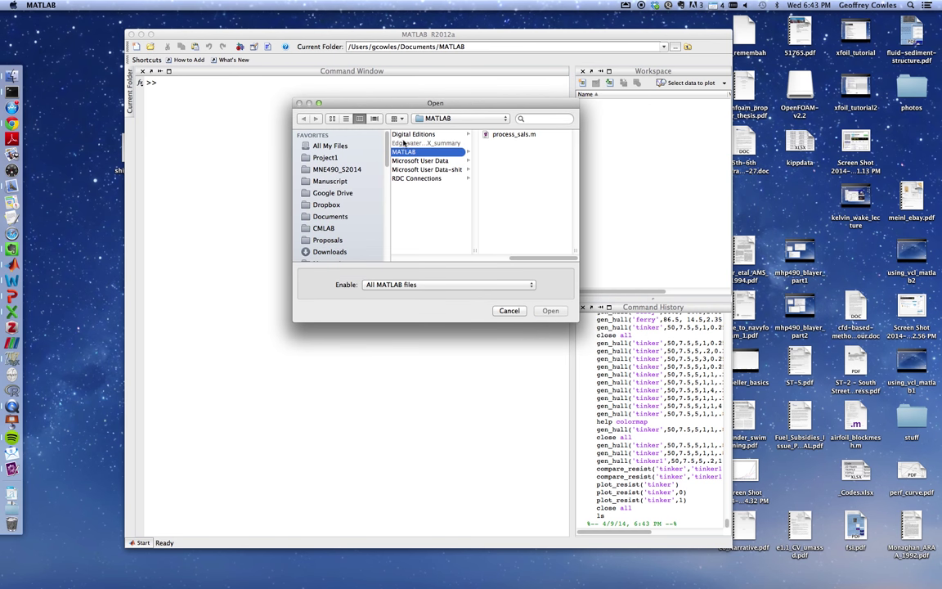
pyautogui.scroll(-5, 331, 178)
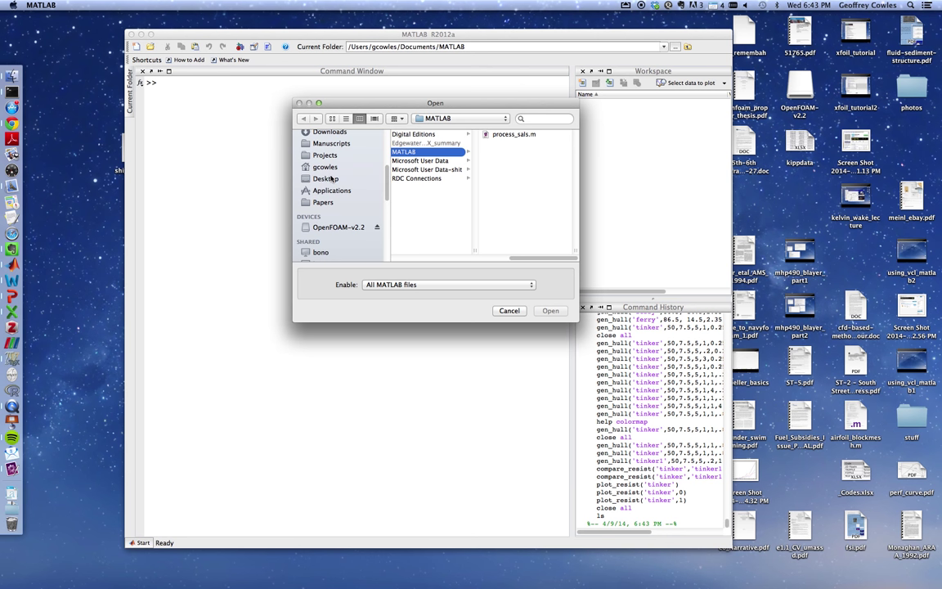
pyautogui.click(325, 178)
pyautogui.moveTo(488, 147); pyautogui.dragTo(484, 237)
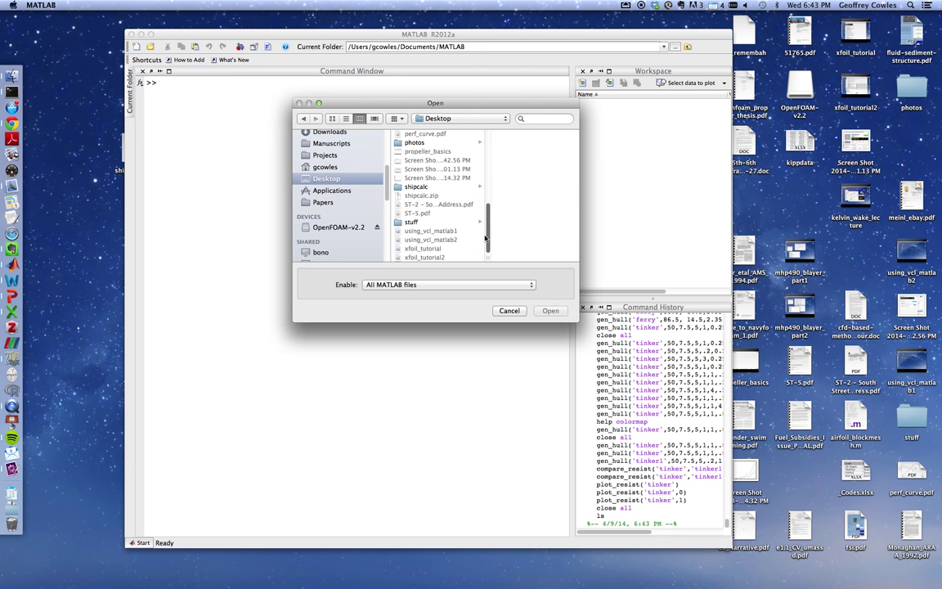
pyautogui.click(421, 187)
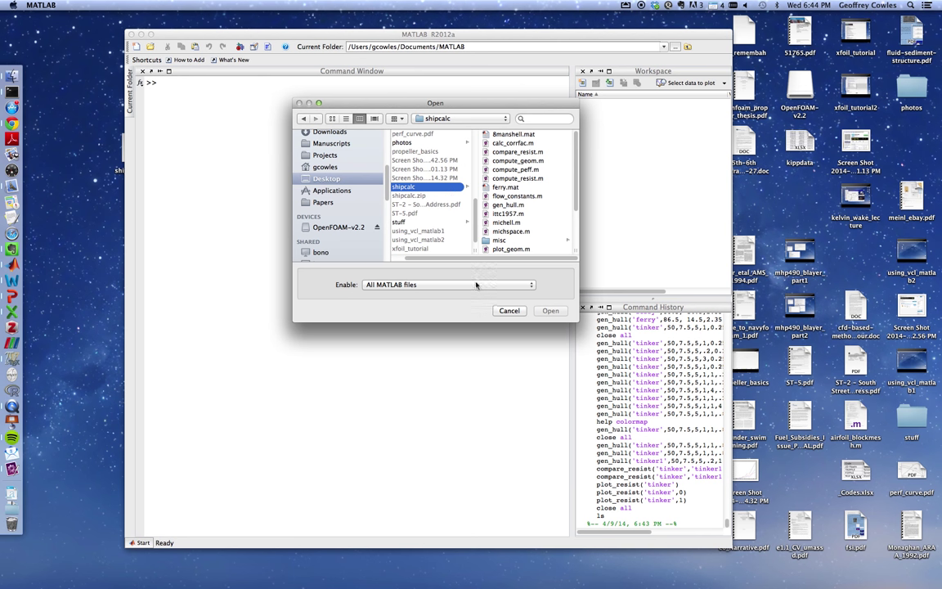
pyautogui.click(508, 311)
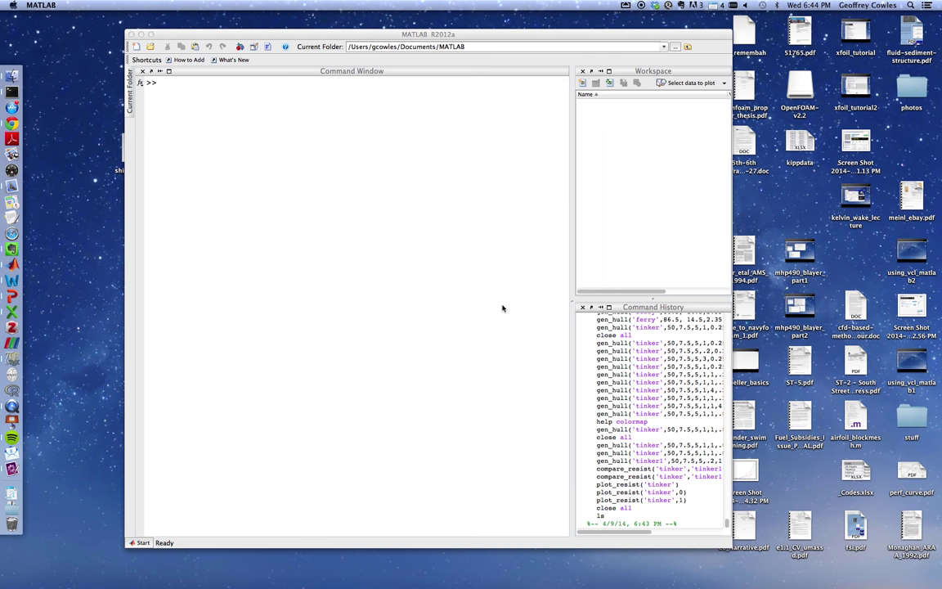
# Pick Desktop > shipcalc in the current-folder chooser
pyautogui.click(675, 47)
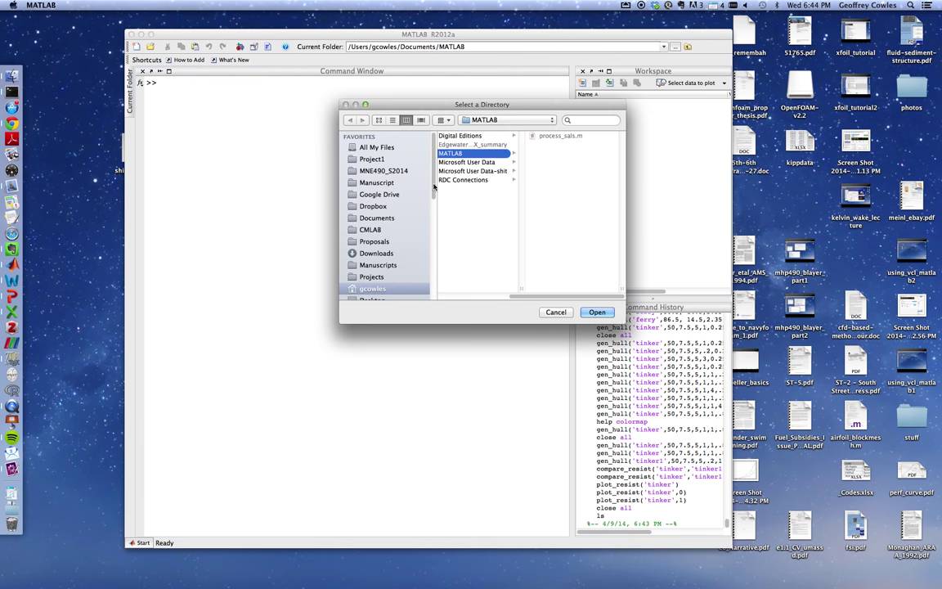
pyautogui.scroll(-5, 392, 196)
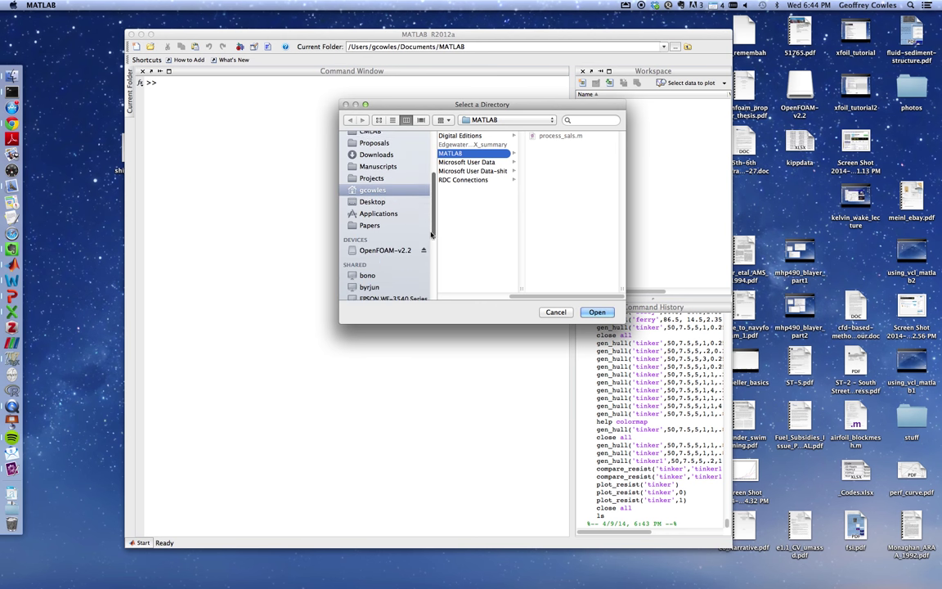
pyautogui.scroll(3, 380, 192)
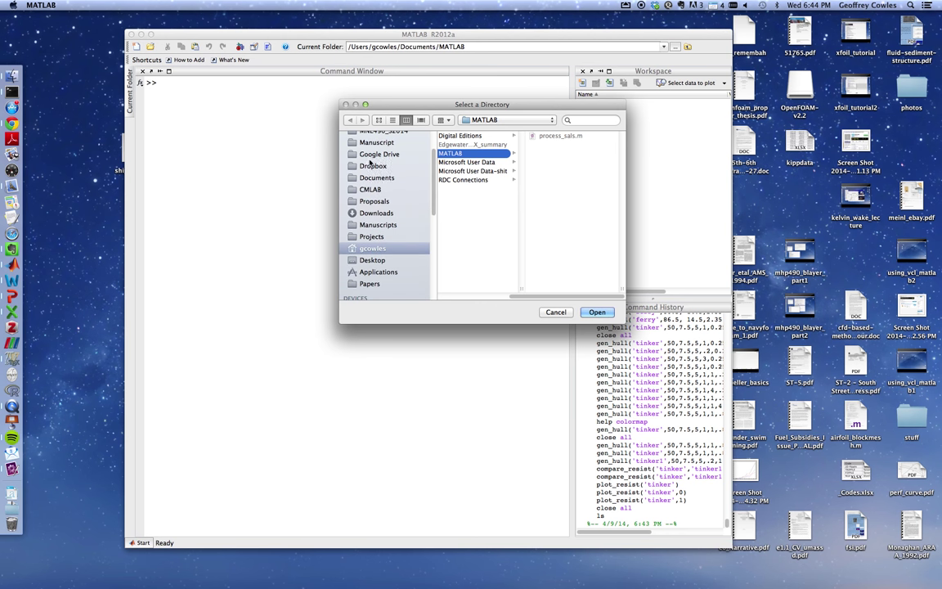
pyautogui.click(372, 260)
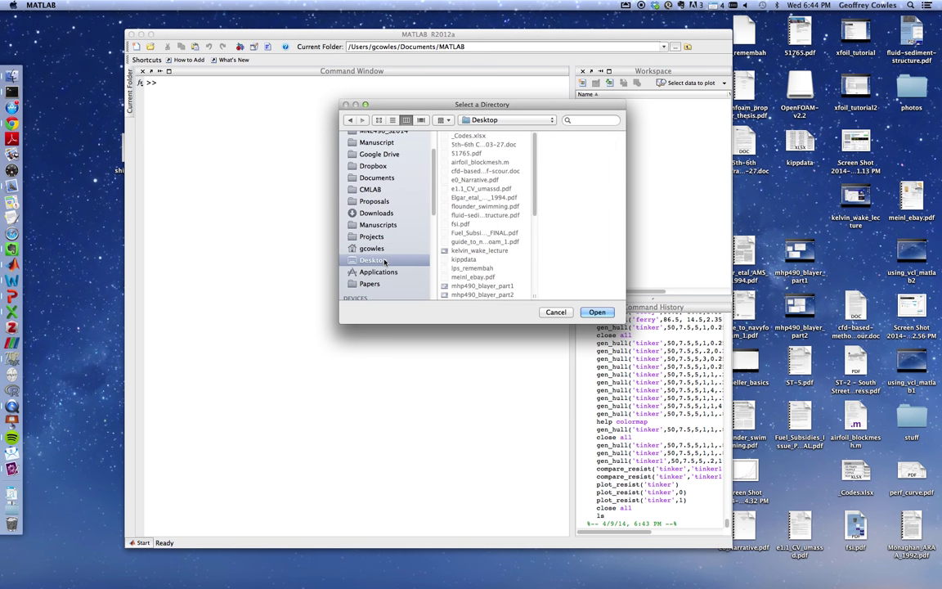
pyautogui.scroll(-5, 491, 212)
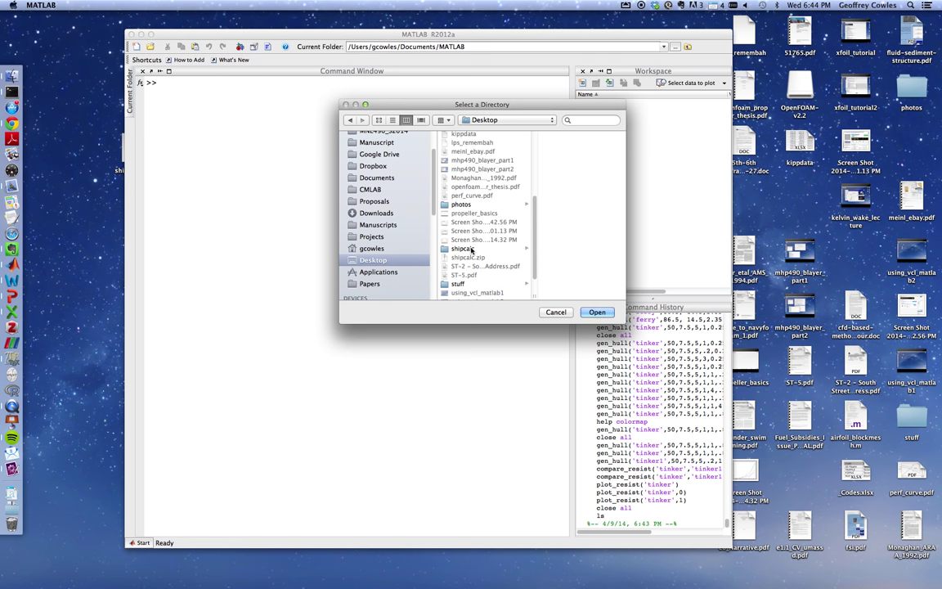
pyautogui.click(462, 248)
# Confirm shipcalc as the current folder and pull its file list out as a panel
pyautogui.click(596, 311)
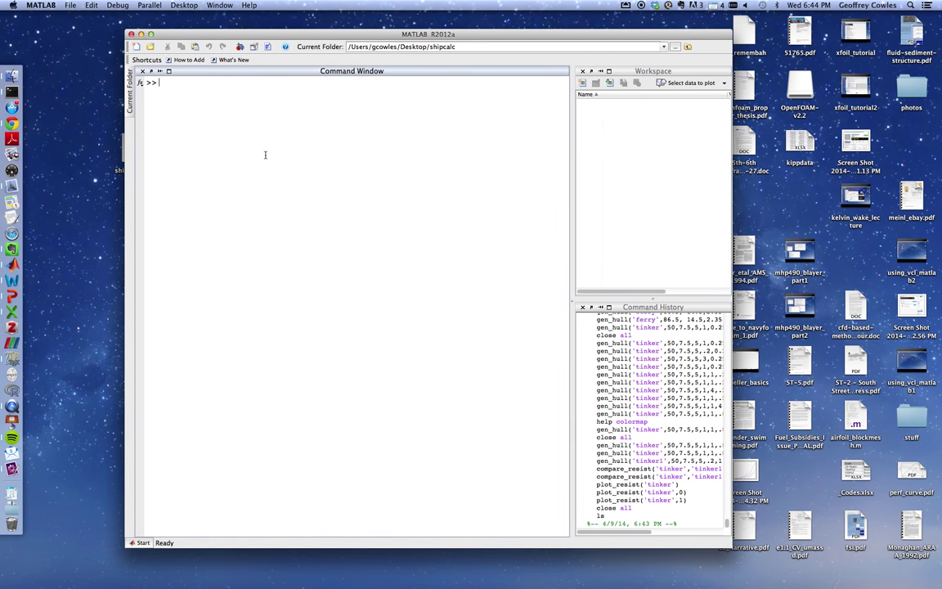
pyautogui.moveTo(347, 47); pyautogui.dragTo(466, 47)
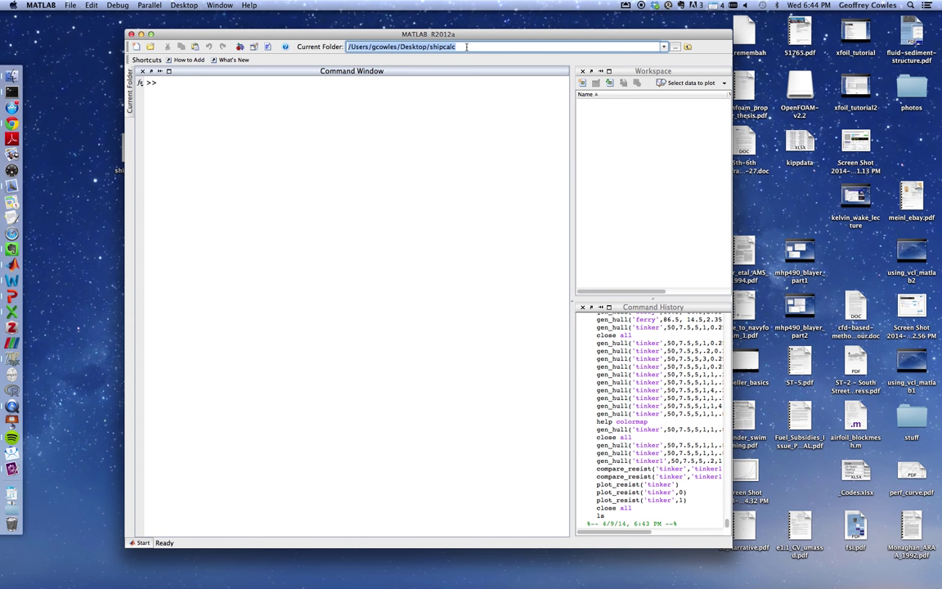
pyautogui.click(374, 131)
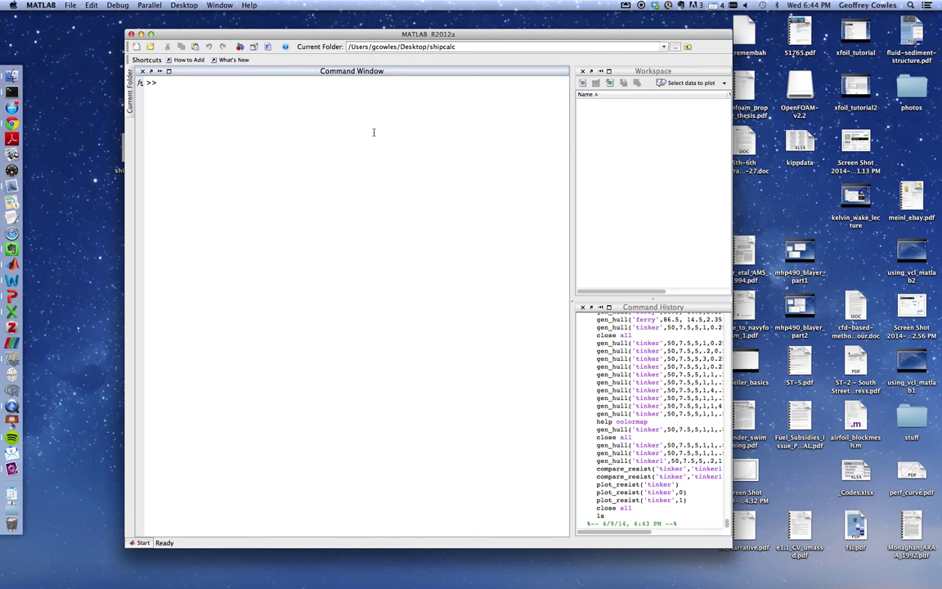
pyautogui.moveTo(193, 38); pyautogui.dragTo(182, 38)
pyautogui.click(120, 113)
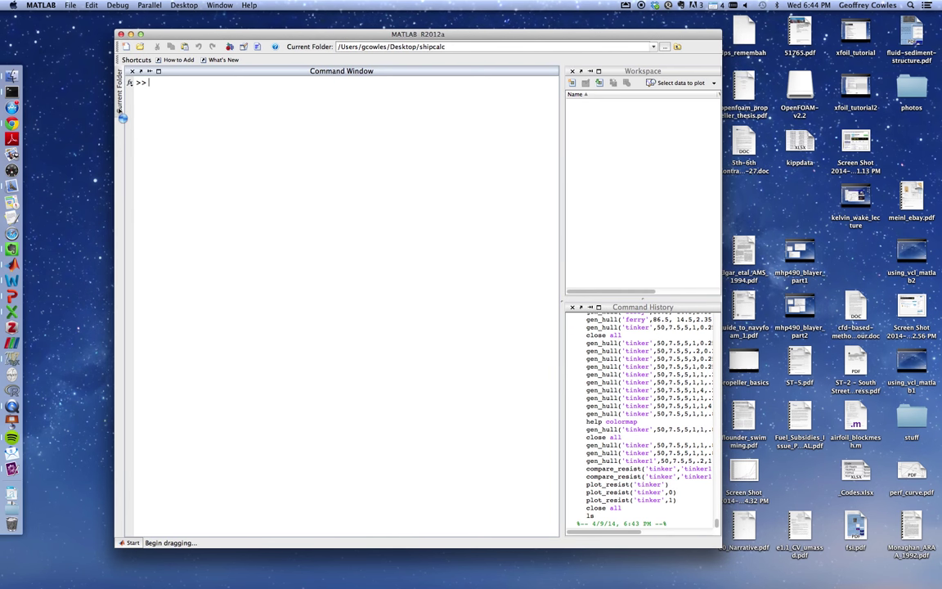
pyautogui.moveTo(119, 109); pyautogui.dragTo(253, 174)
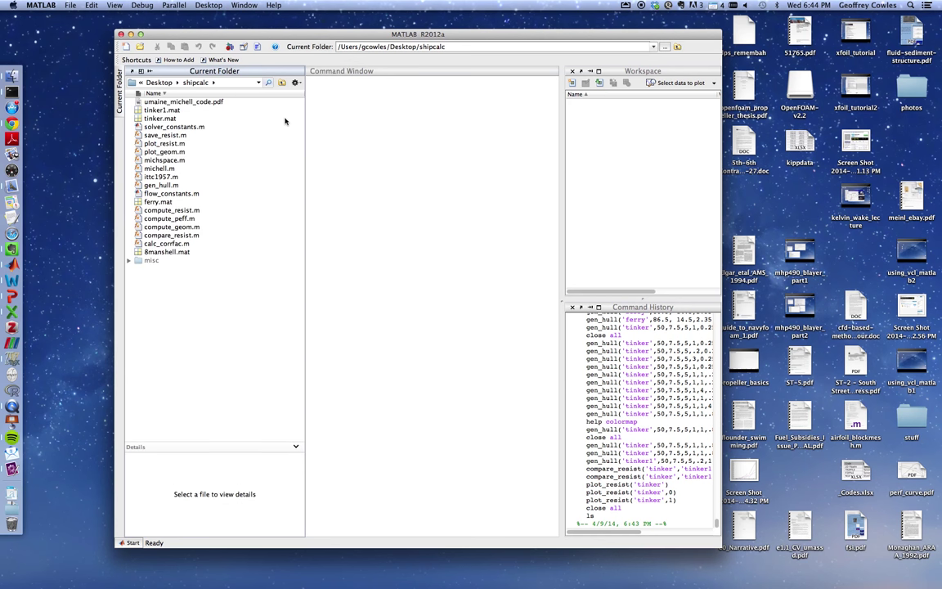
pyautogui.moveTo(316, 38); pyautogui.dragTo(305, 37)
# Dock the file list, check plot_resist.m's signature, widen MATLAB, then hide the list
pyautogui.click(321, 160)
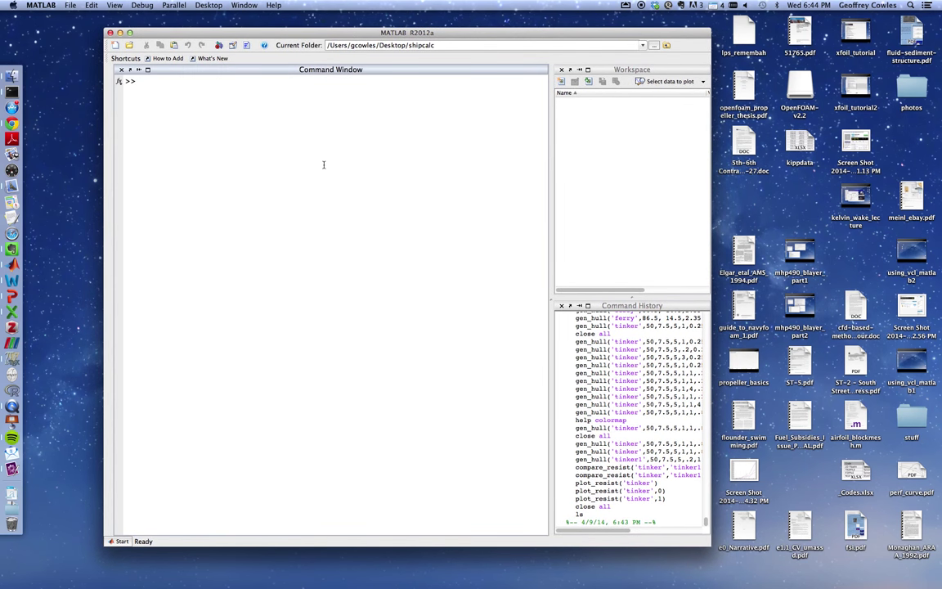
pyautogui.click(109, 99)
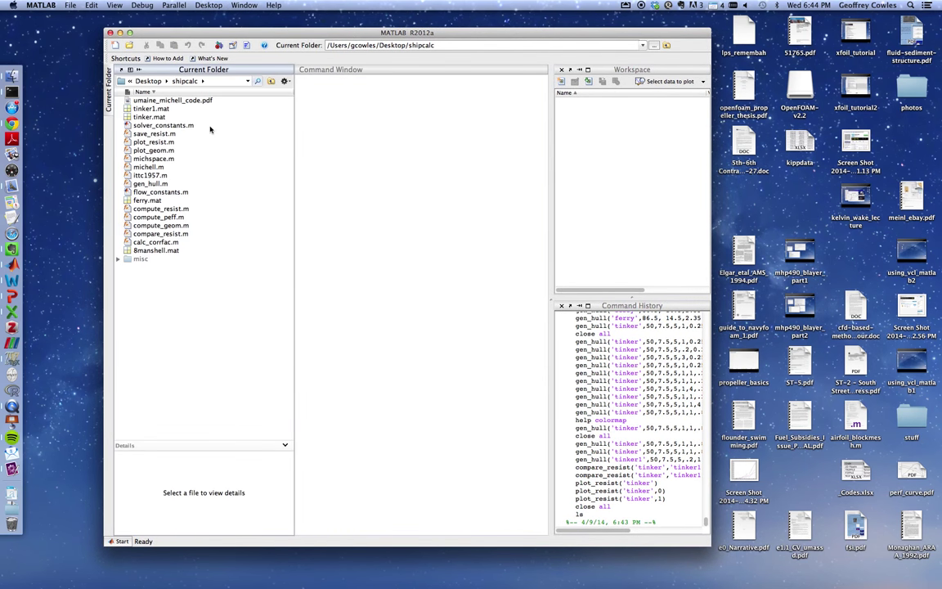
pyautogui.moveTo(294, 70); pyautogui.dragTo(267, 70)
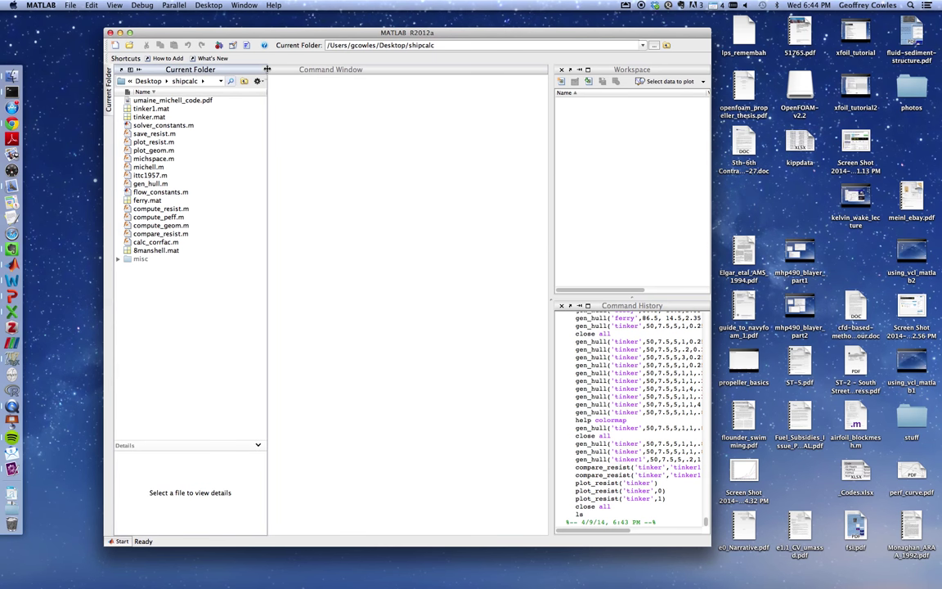
pyautogui.click(153, 143)
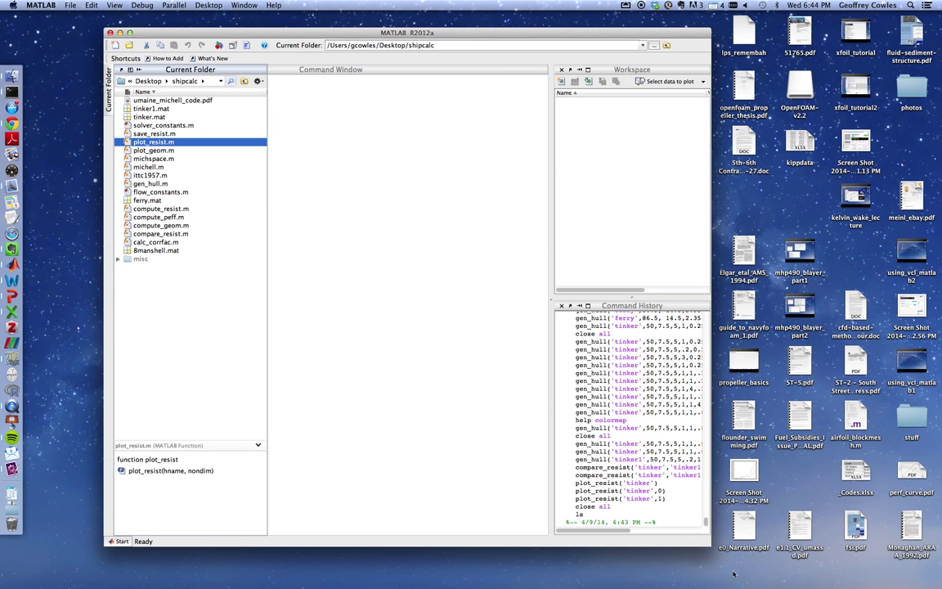
pyautogui.moveTo(705, 546); pyautogui.dragTo(885, 548)
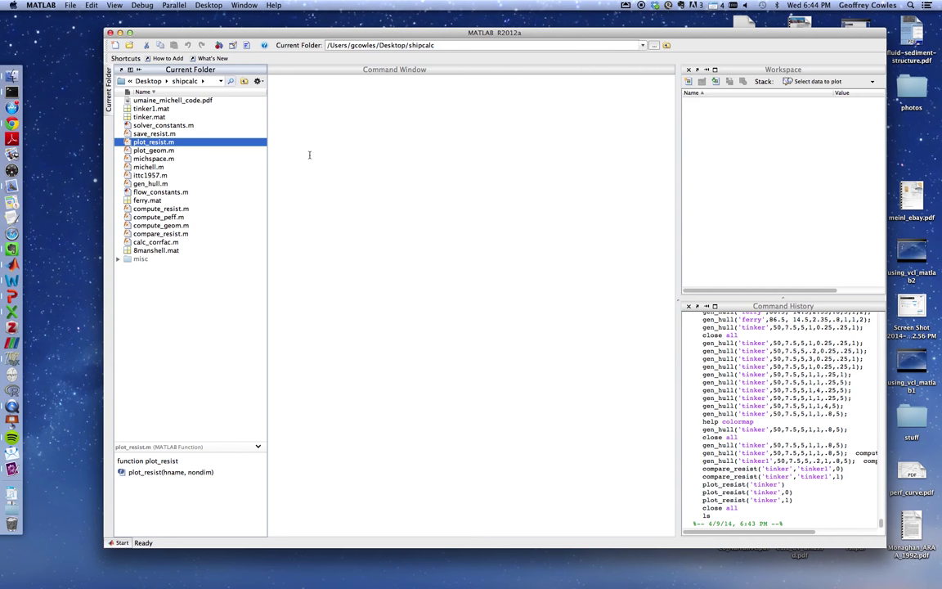
pyautogui.click(297, 104)
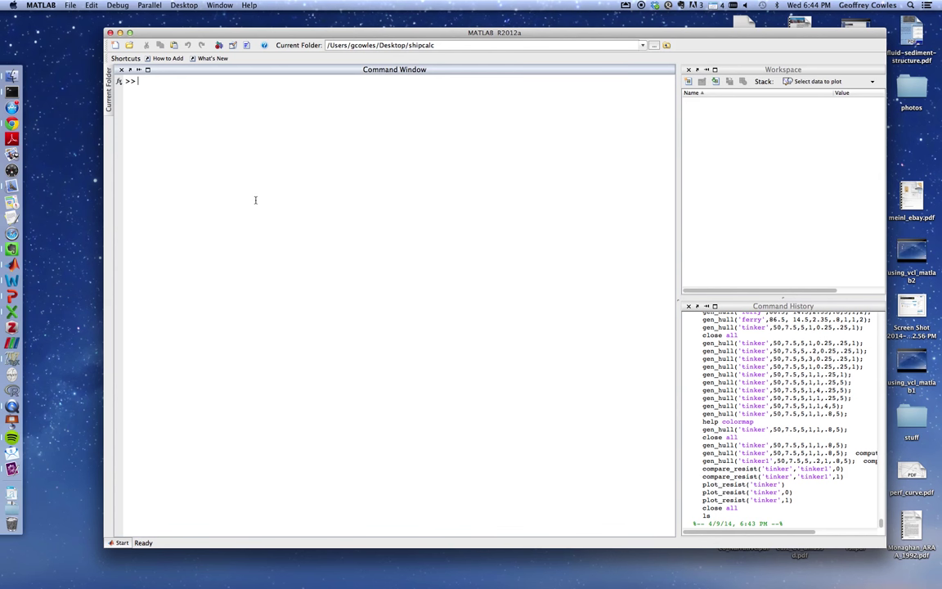
pyautogui.write('ls')
pyautogui.press('Return')
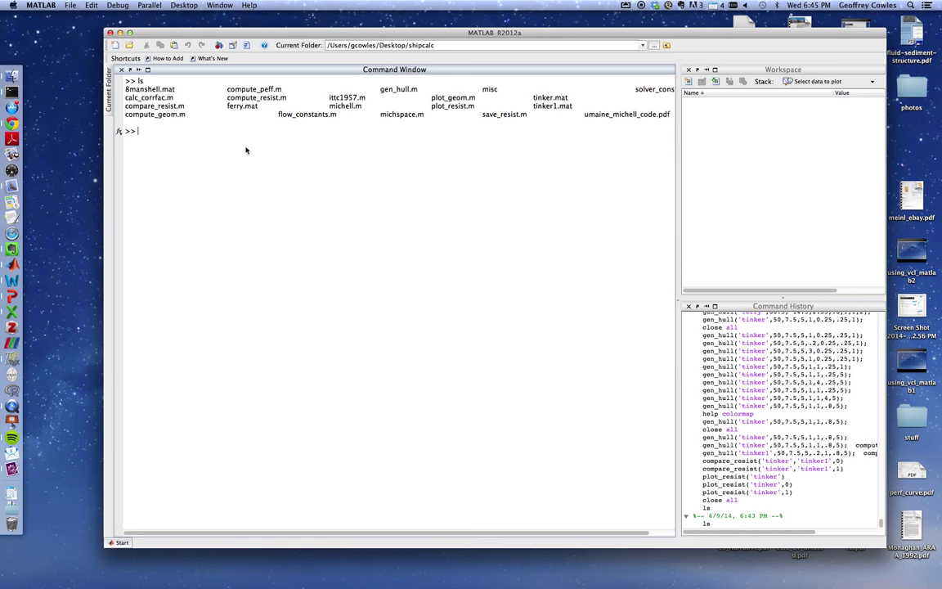
pyautogui.moveTo(220, 34); pyautogui.dragTo(212, 39)
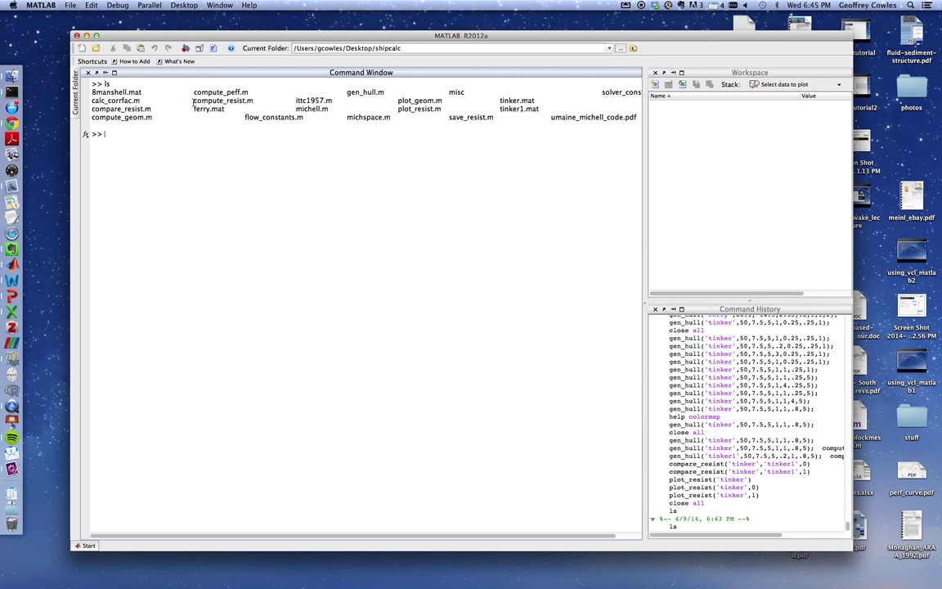
pyautogui.moveTo(193, 101); pyautogui.dragTo(251, 100)
pyautogui.click(226, 101)
# Open the Desktop's shipcalc folder in a Finder window
pyautogui.click(12, 78)
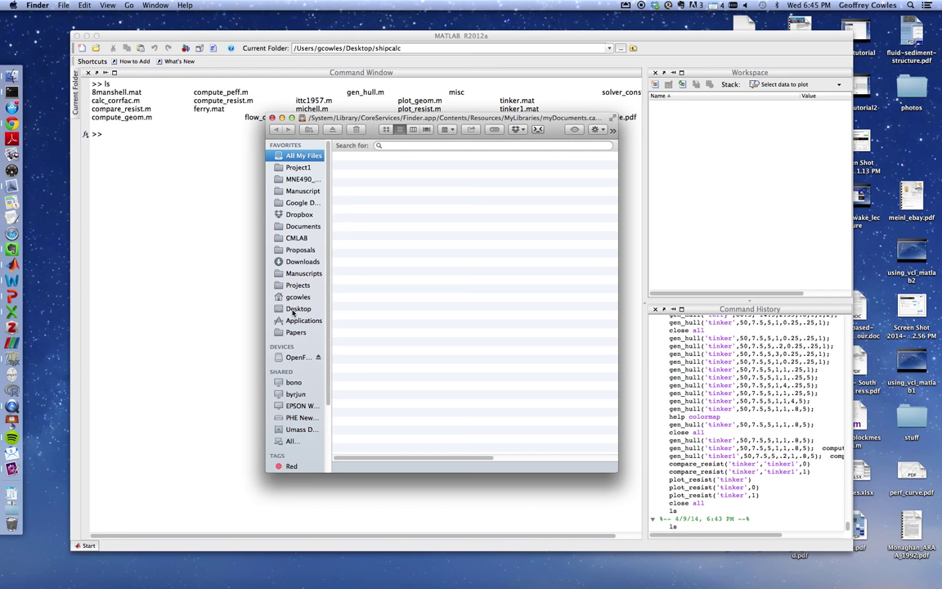
pyautogui.click(293, 309)
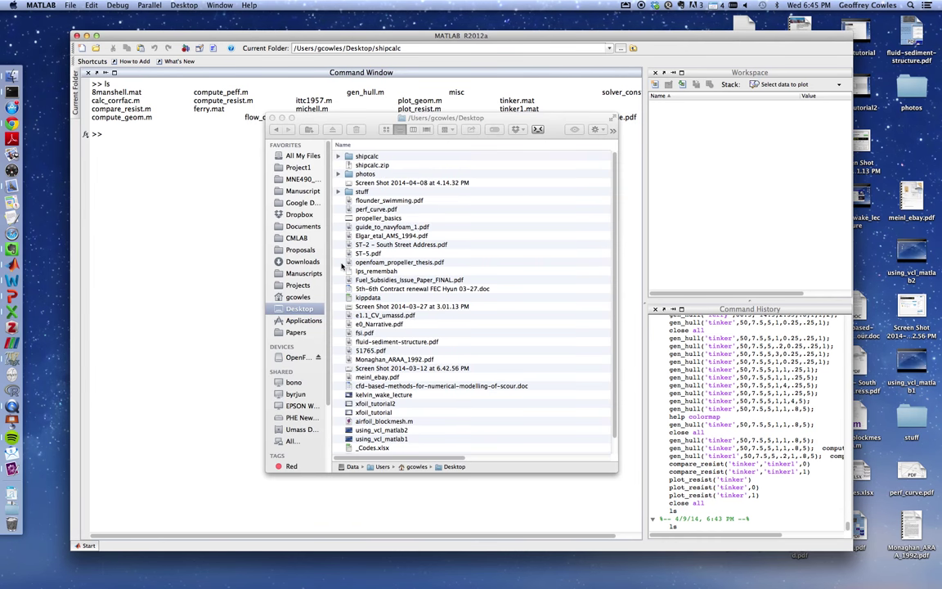
pyautogui.doubleClick(339, 152)
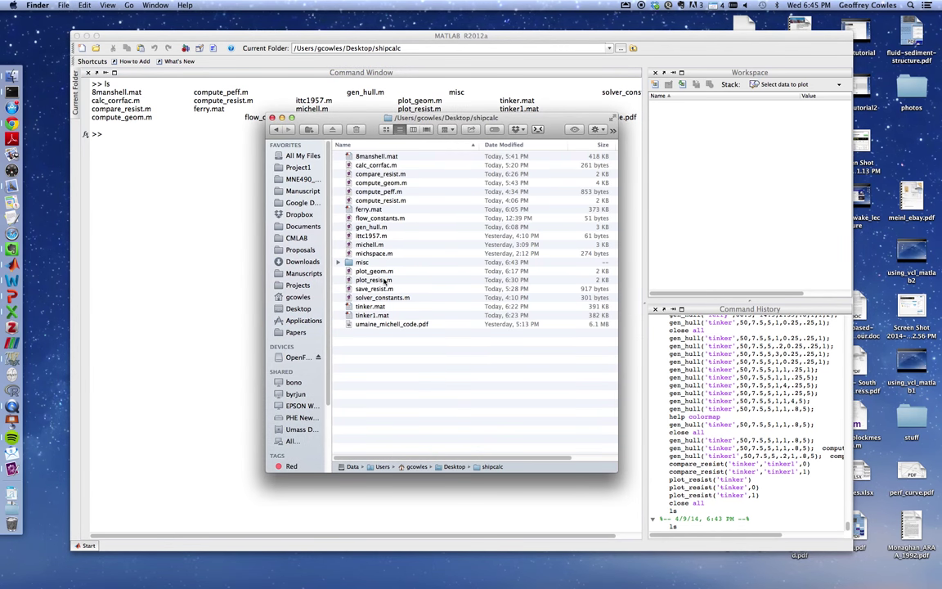
# Move 8manshell.mat, ferry.mat, tinker.mat and tinker1.mat to the Trash
pyautogui.click(350, 155)
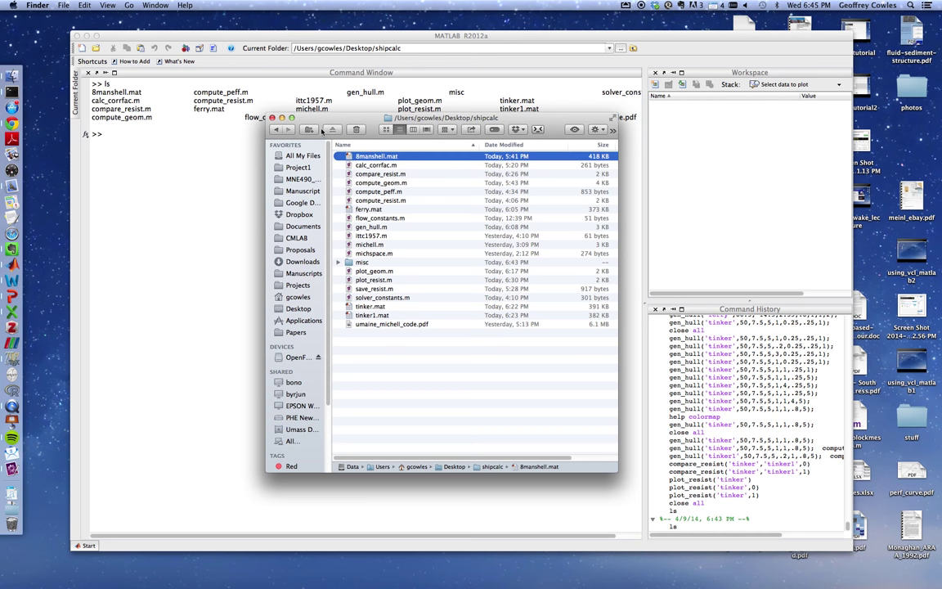
pyautogui.click(360, 130)
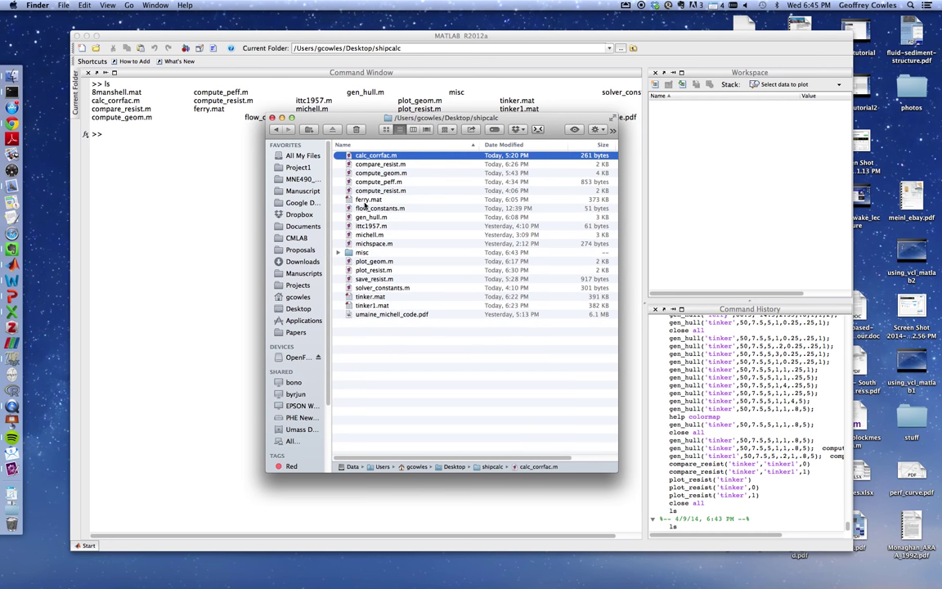
pyautogui.click(366, 200)
pyautogui.click(356, 130)
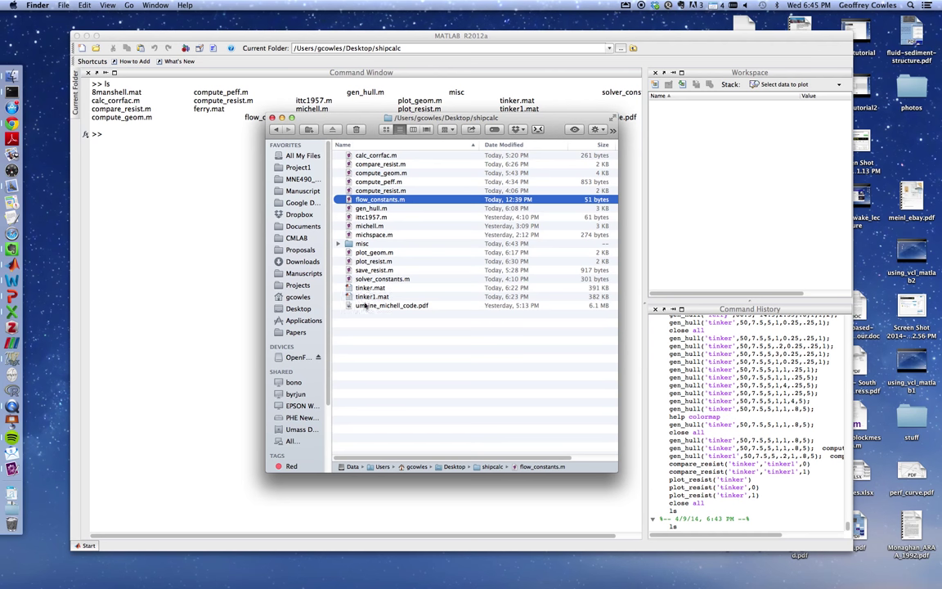
pyautogui.click(361, 289)
pyautogui.keyDown('shift'); pyautogui.click(360, 296); pyautogui.keyUp('shift')
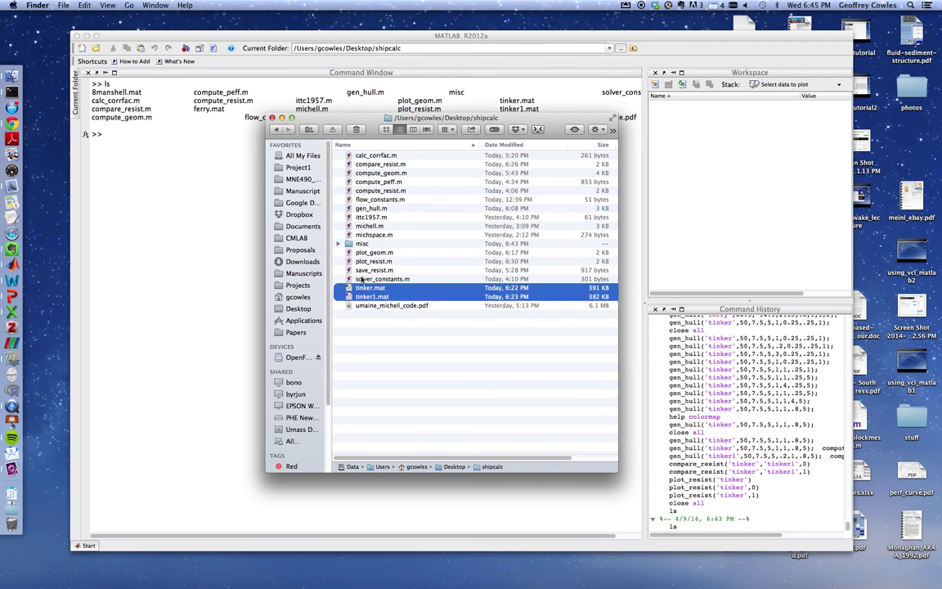
pyautogui.click(356, 130)
pyautogui.click(398, 367)
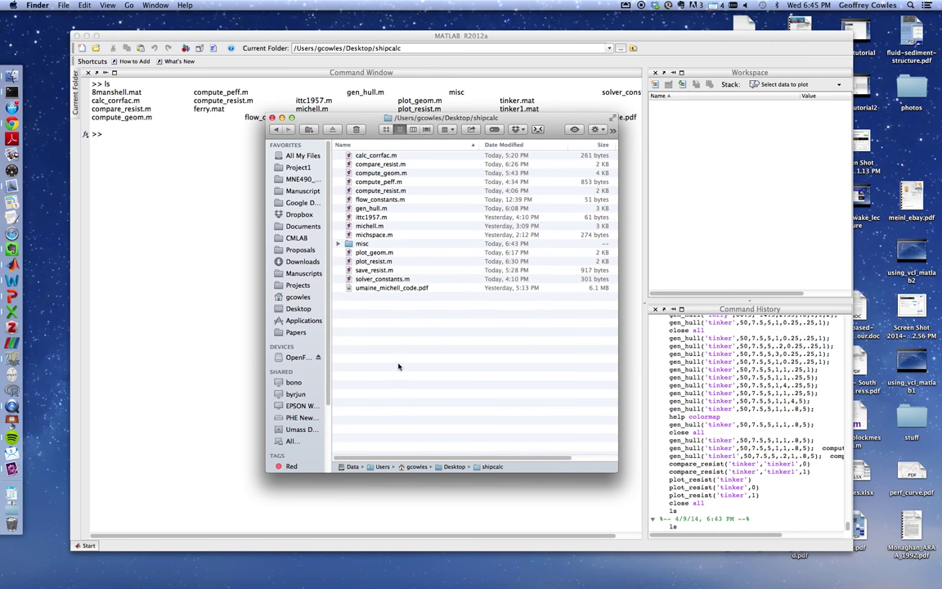
# Look over compute_geom.m and compute_peff.m, then select umaine_michell_code.pdf
pyautogui.click(377, 174)
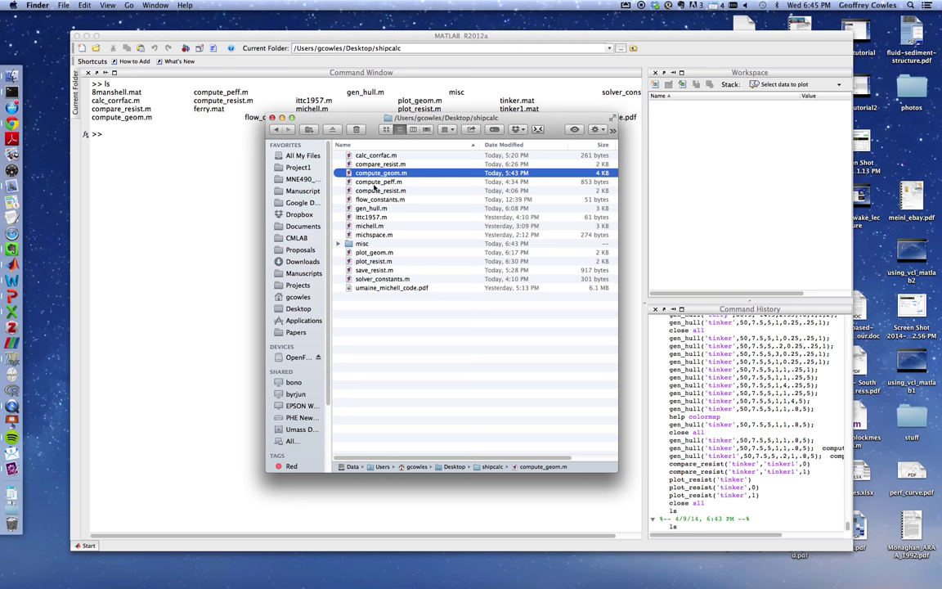
pyautogui.click(374, 182)
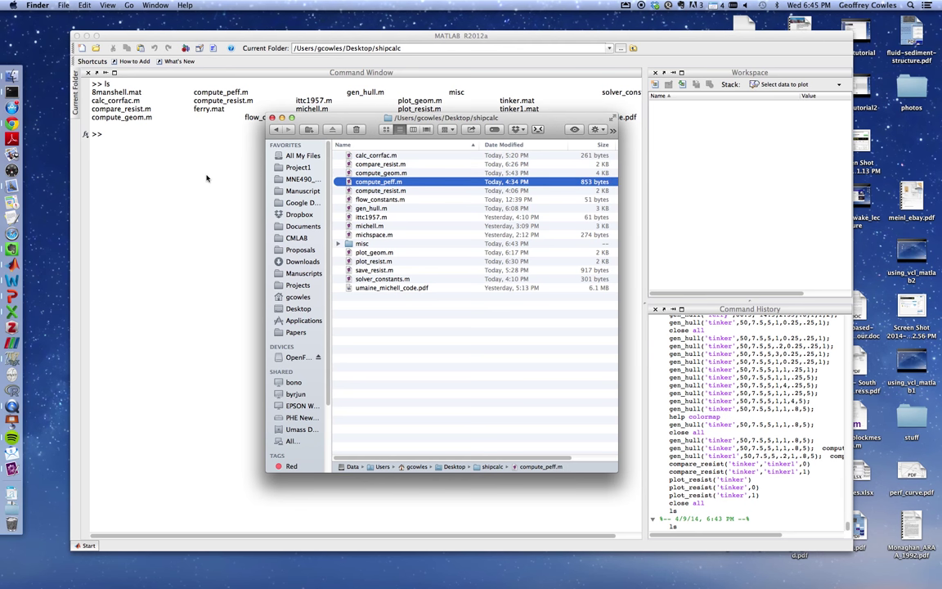
pyautogui.moveTo(335, 120); pyautogui.dragTo(420, 161)
pyautogui.click(489, 393)
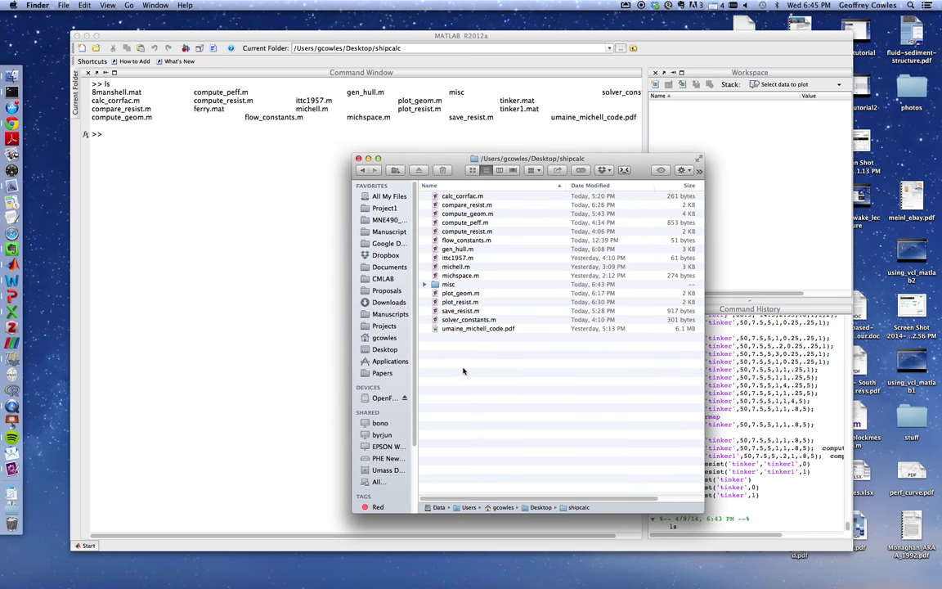
pyautogui.click(448, 330)
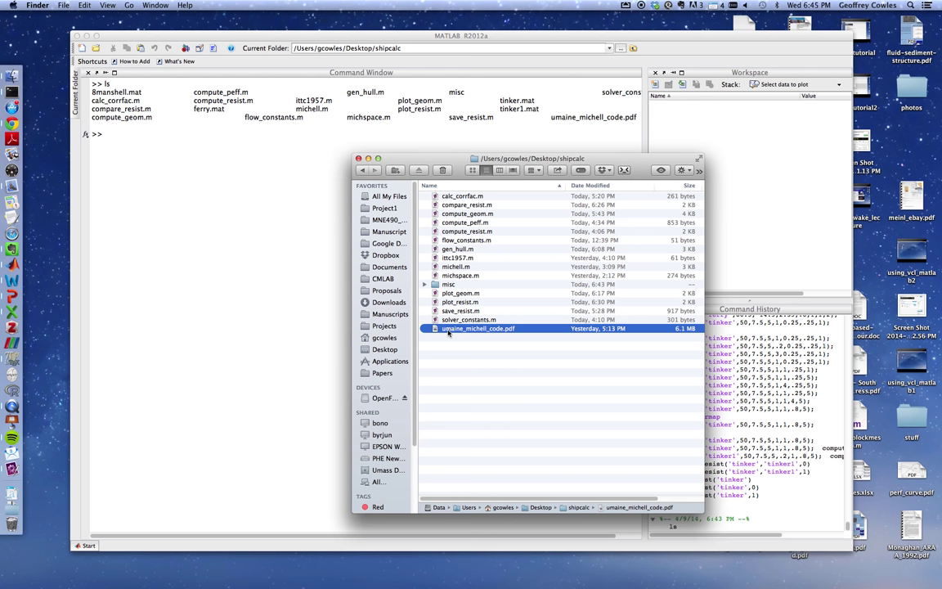
# Open umaine_michell_code.pdf on the right and scroll to the michell code on page 131
pyautogui.doubleClick(448, 329)
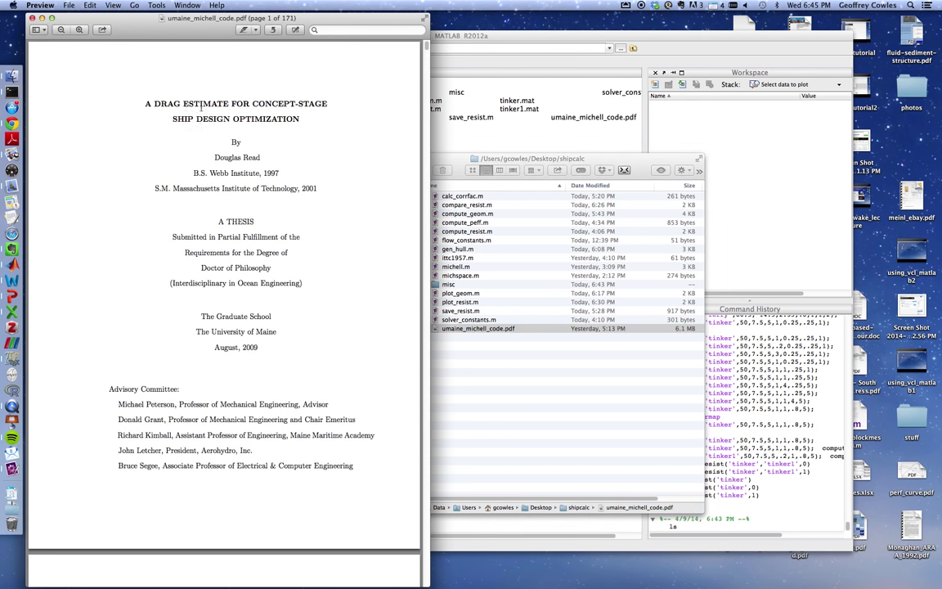
pyautogui.press('super+alt+Right')
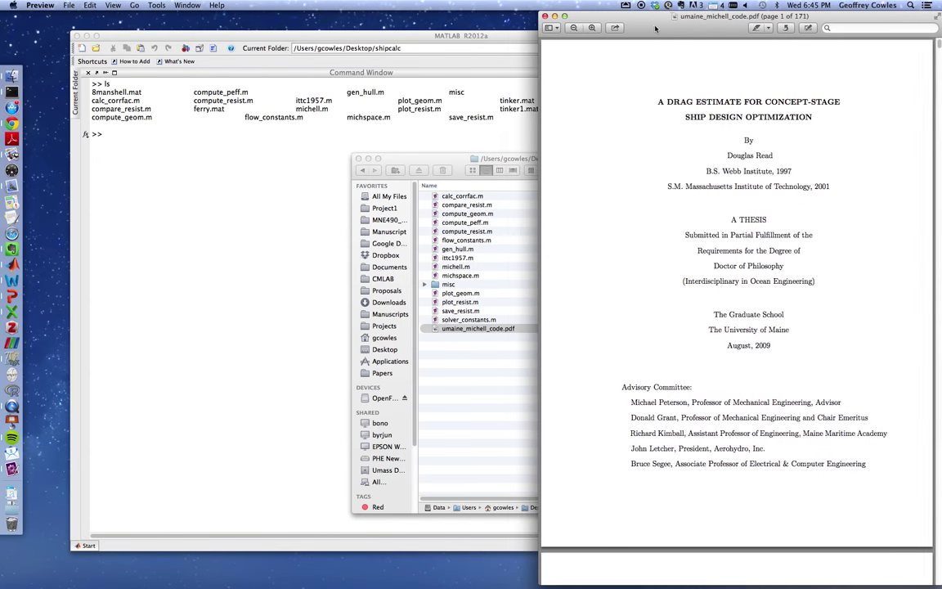
pyautogui.click(402, 65)
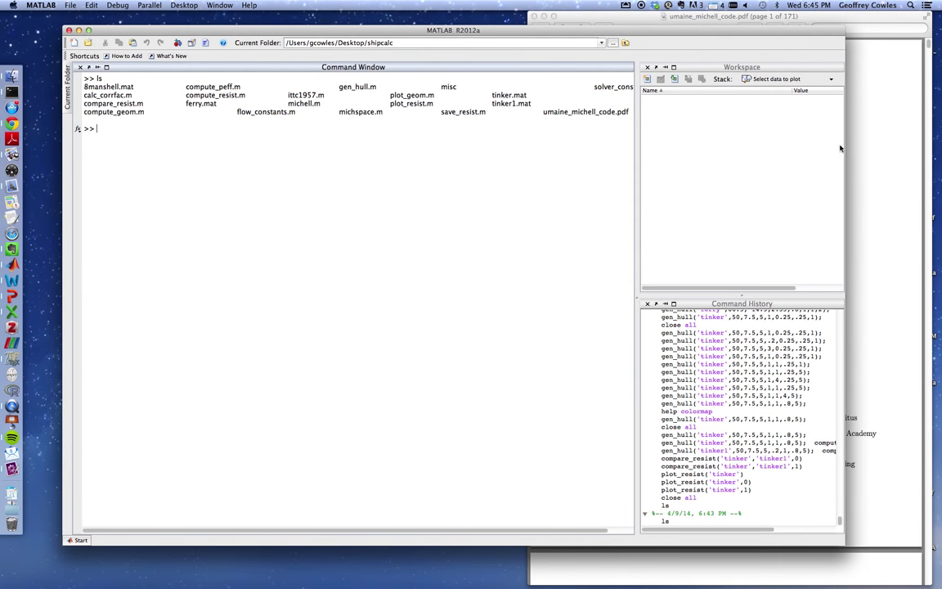
pyautogui.click(928, 50)
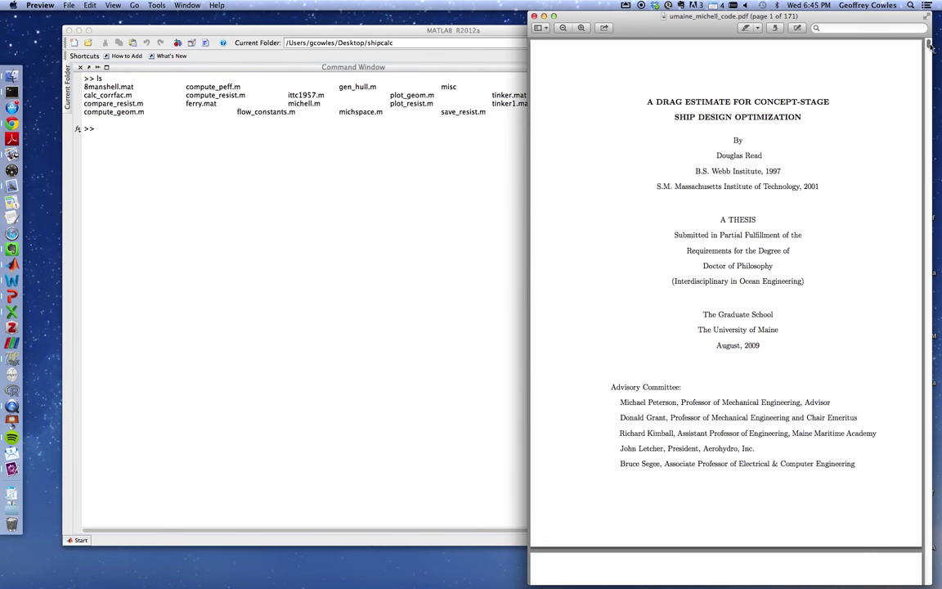
pyautogui.moveTo(928, 49); pyautogui.dragTo(928, 456)
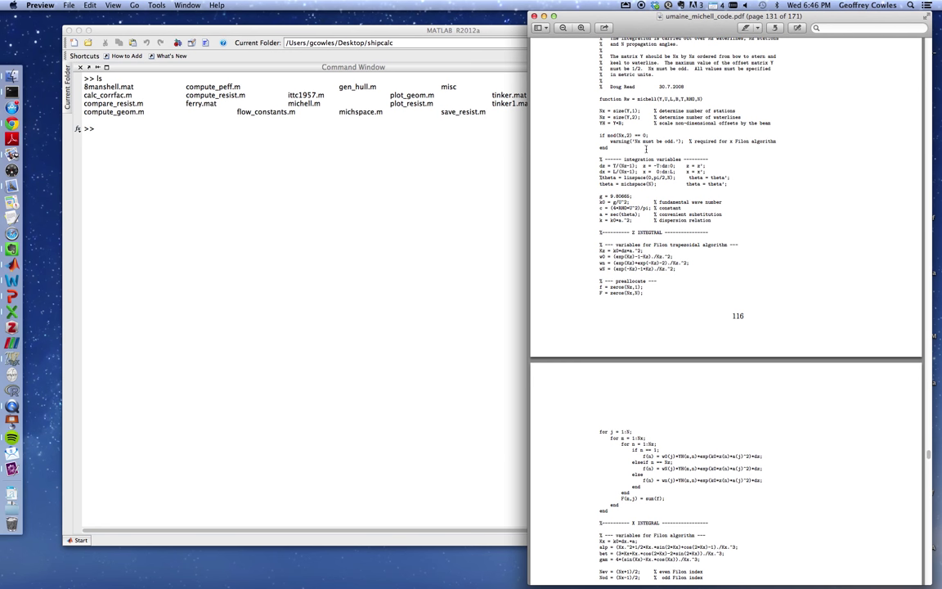
pyautogui.moveTo(546, 141); pyautogui.dragTo(319, 245)
pyautogui.click(250, 254)
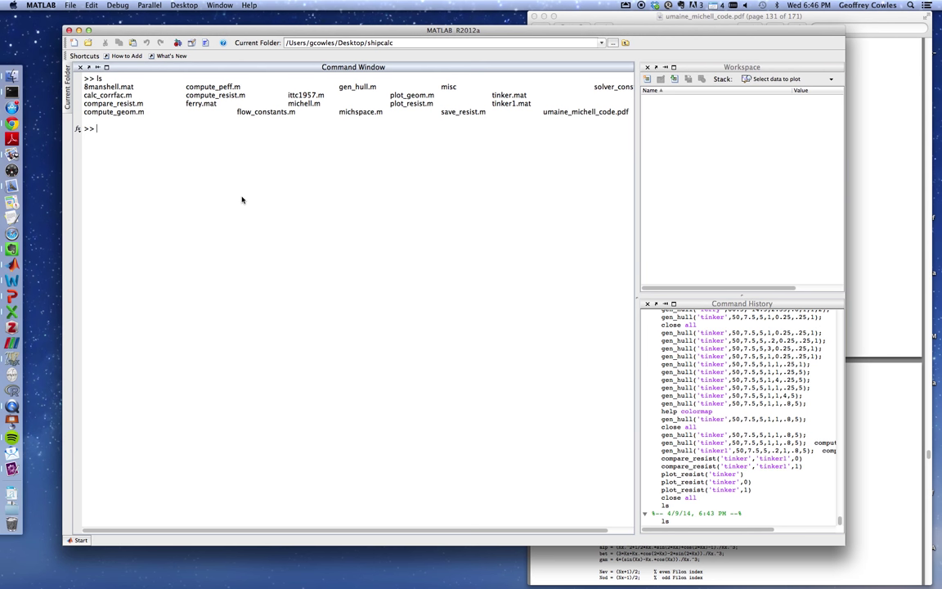
# Open gen_hull.m with edit gen_hull and highlight its function name and input arguments
pyautogui.write('edit gen_hull')
pyautogui.press('Return')
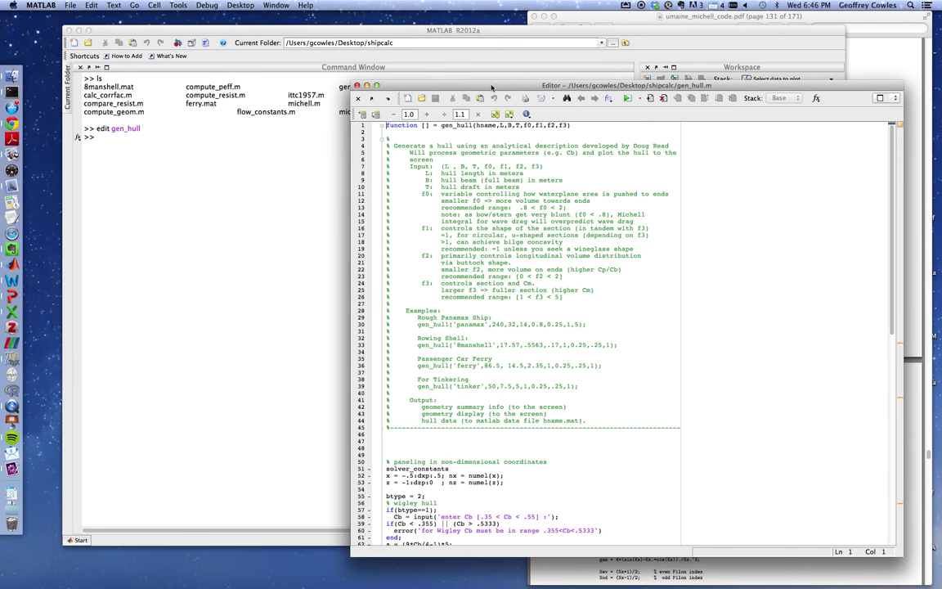
pyautogui.moveTo(492, 87); pyautogui.dragTo(198, 64)
pyautogui.moveTo(84, 102); pyautogui.dragTo(197, 107)
pyautogui.doubleClick(154, 102)
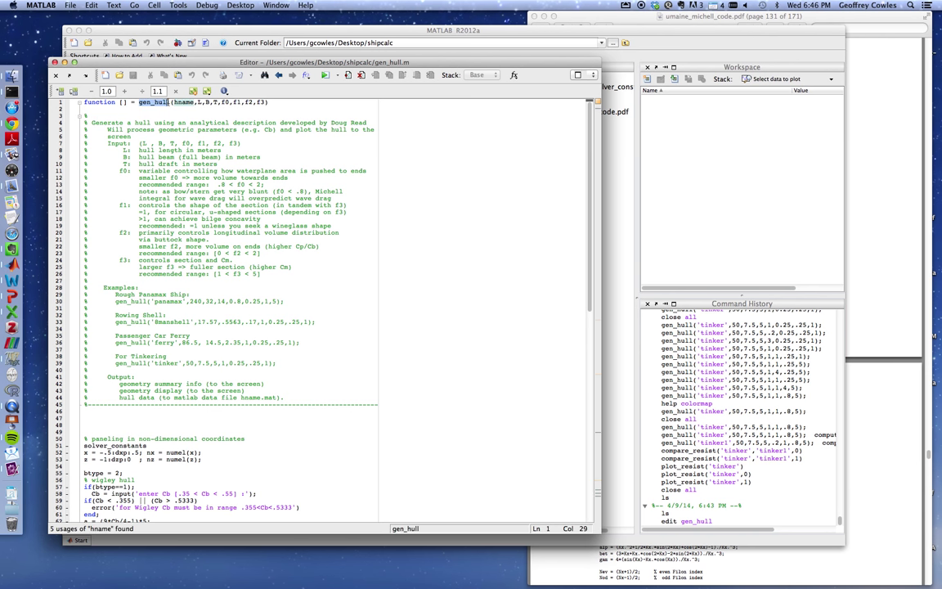
pyautogui.click(124, 103)
pyautogui.moveTo(174, 102); pyautogui.dragTo(265, 102)
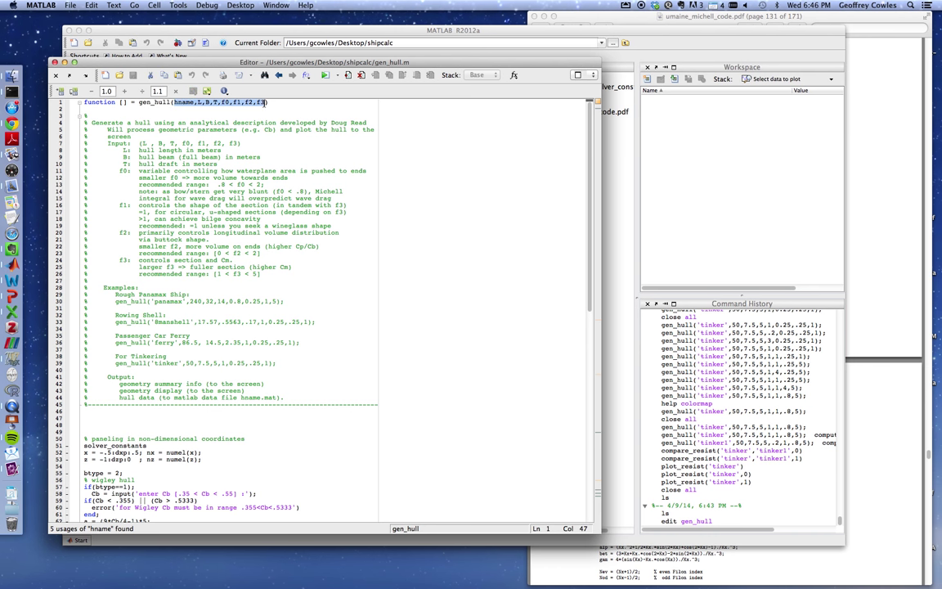
pyautogui.click(267, 102)
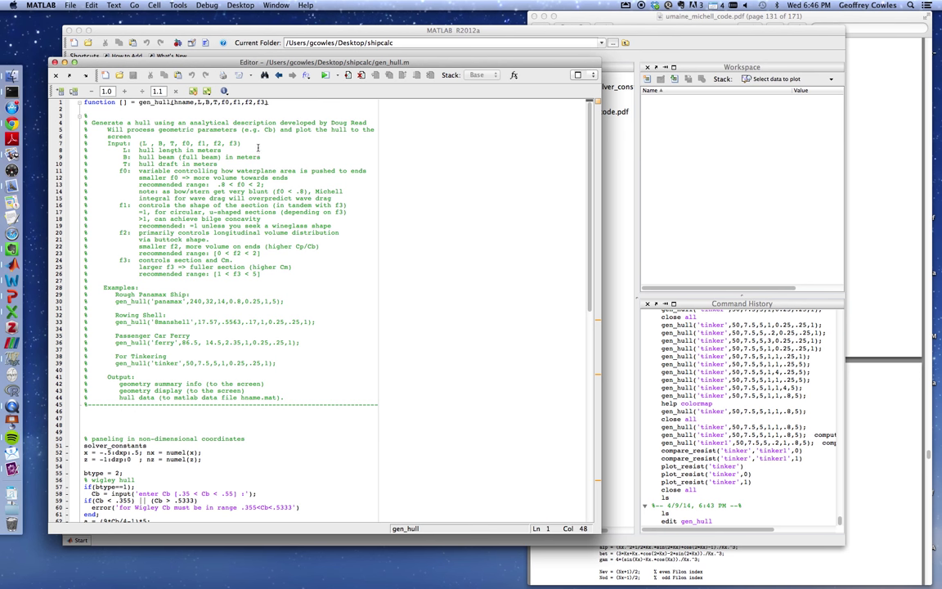
# Highlight the header comments, lines 3 through 13, then move the editor aside
pyautogui.moveTo(82, 115); pyautogui.dragTo(304, 356)
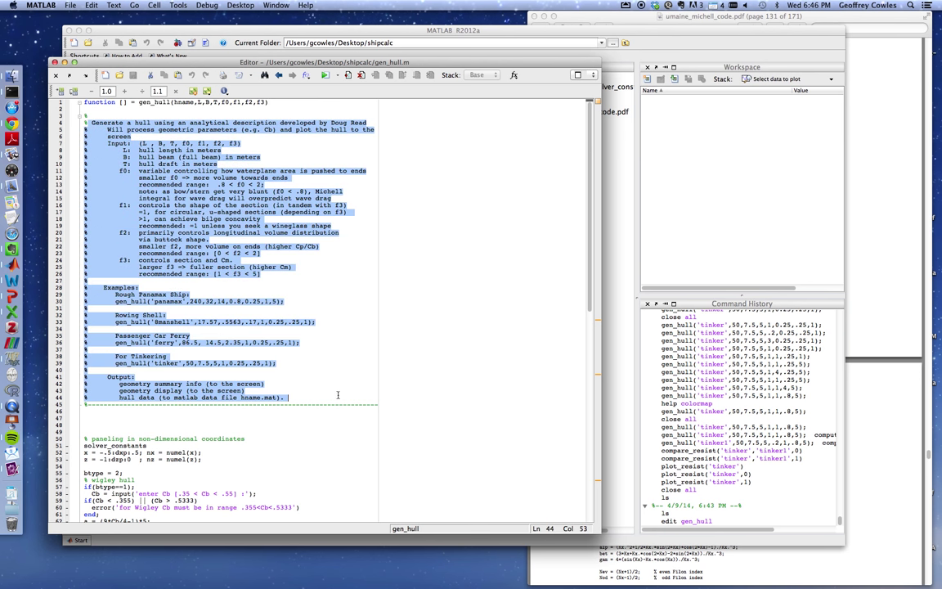
pyautogui.click(123, 198)
pyautogui.moveTo(110, 62); pyautogui.dragTo(214, 59)
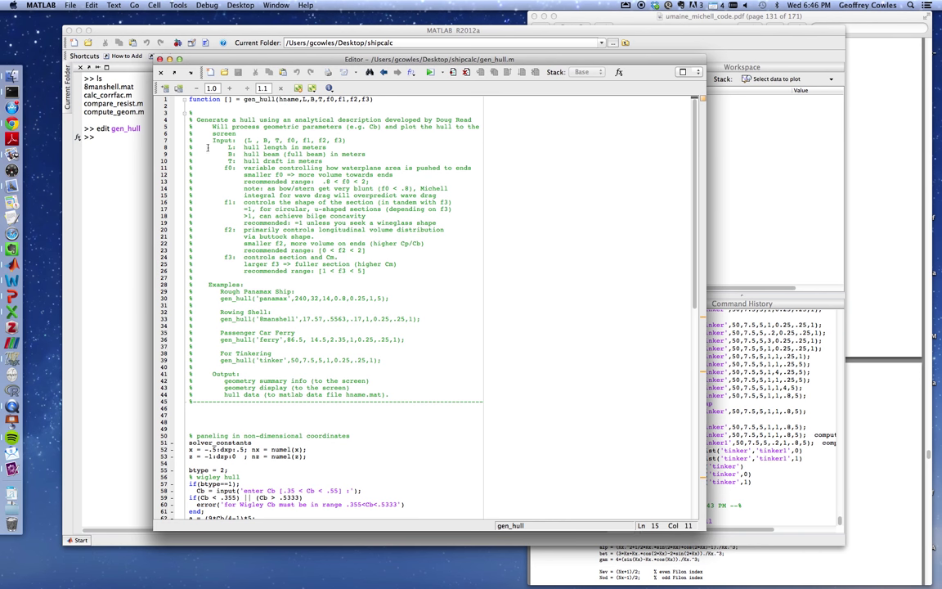
pyautogui.click(190, 119)
pyautogui.moveTo(200, 55); pyautogui.dragTo(222, 49)
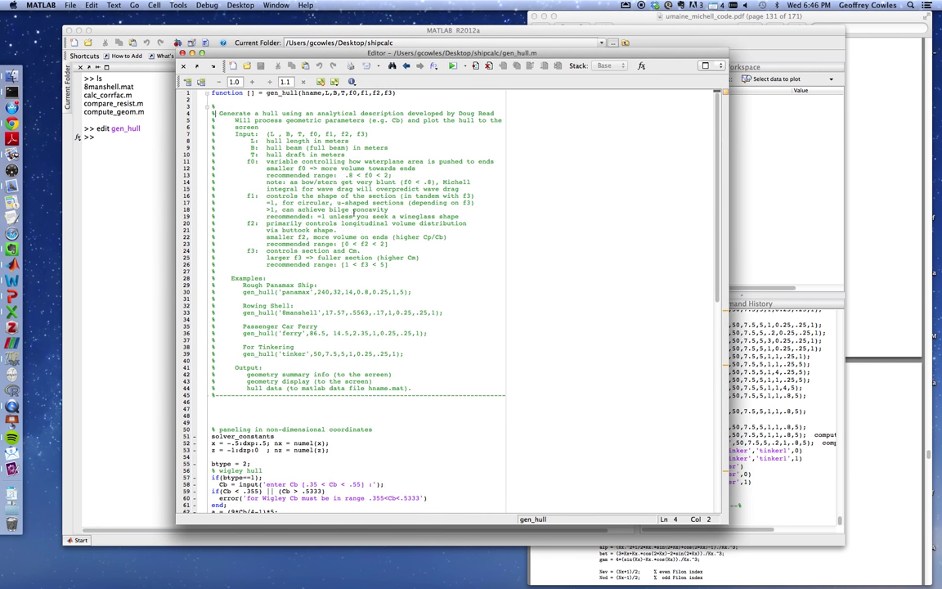
pyautogui.click(229, 421)
pyautogui.moveTo(193, 100); pyautogui.dragTo(417, 389)
pyautogui.moveTo(318, 54); pyautogui.dragTo(430, 57)
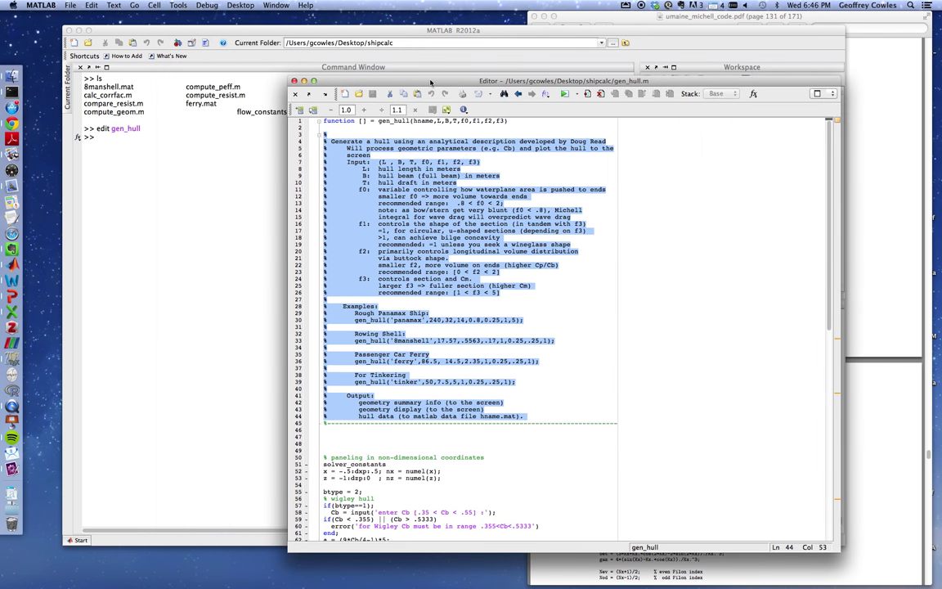
pyautogui.click(204, 150)
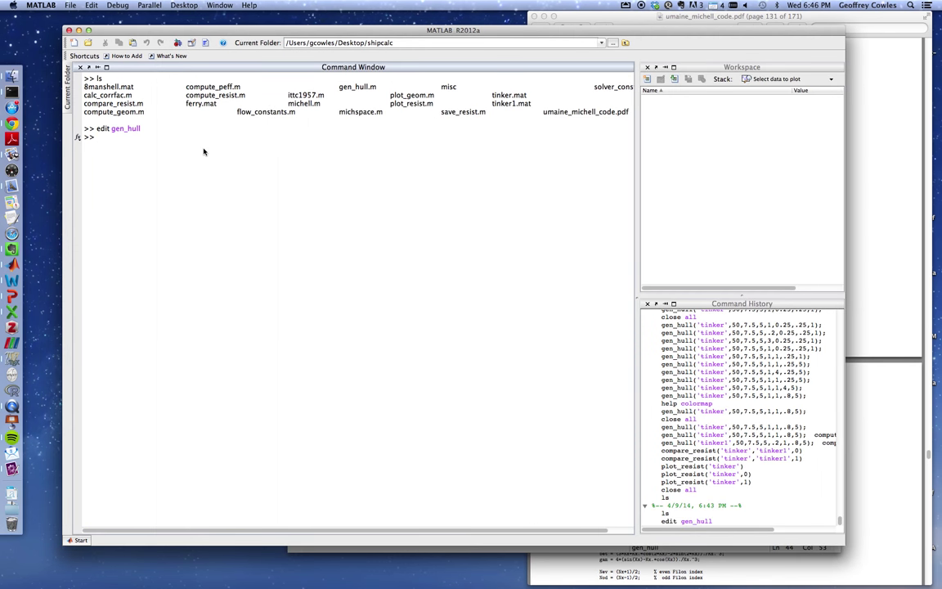
# Show help plot, then help gen_hull, and move the MATLAB window to the top
pyautogui.write('help plot')
pyautogui.press('Return')
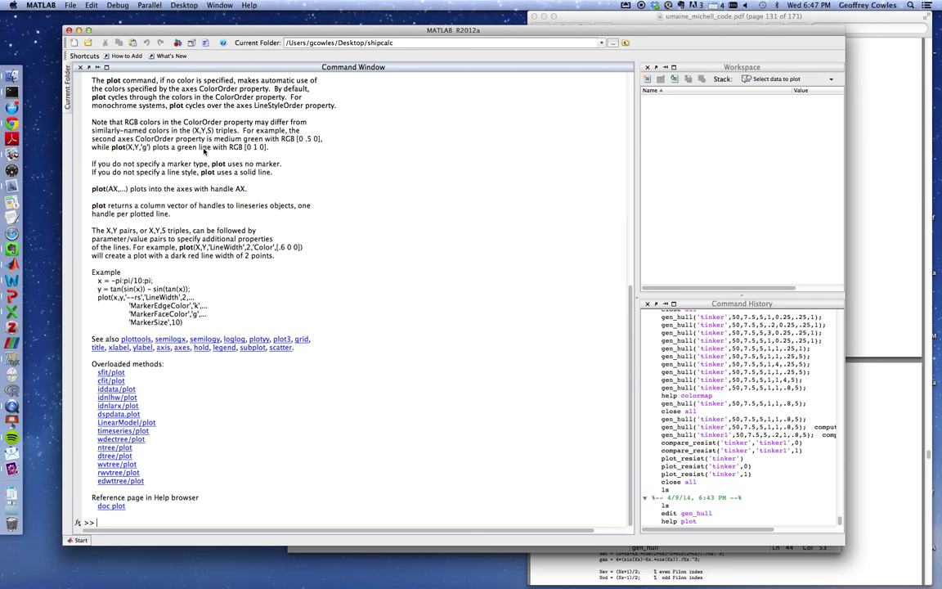
pyautogui.write('help gen_hull')
pyautogui.press('Return')
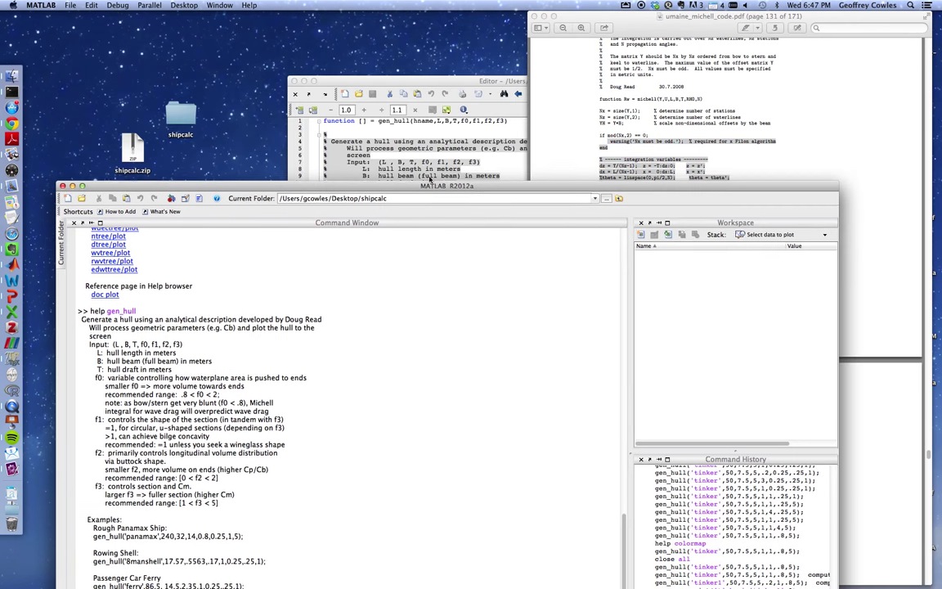
pyautogui.moveTo(428, 185); pyautogui.dragTo(517, 80)
pyautogui.moveTo(209, 97); pyautogui.dragTo(202, 47)
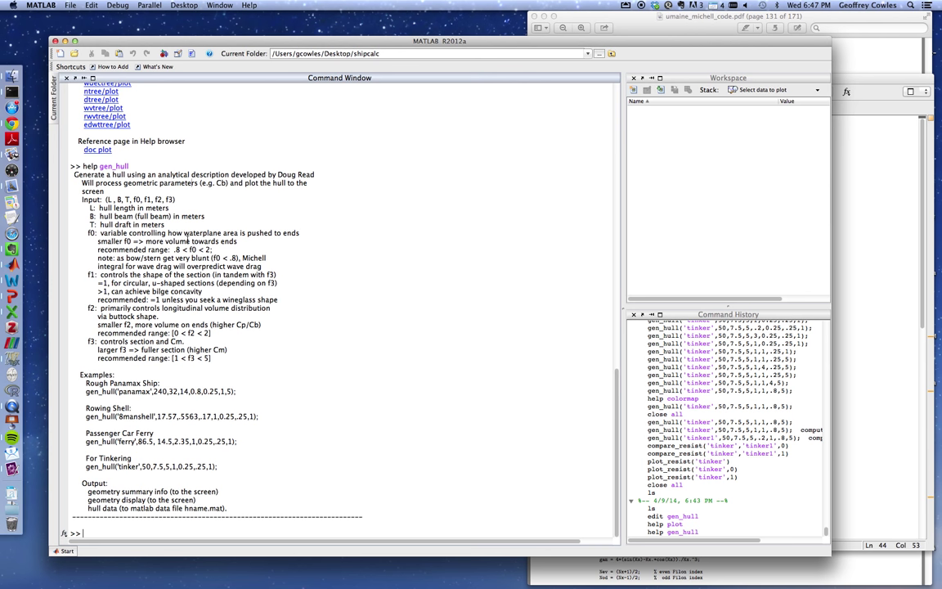
# Scroll the thesis to Mathematically Defined Hulls, then select the help's Tinkering example command in MATLAB
pyautogui.click(610, 577)
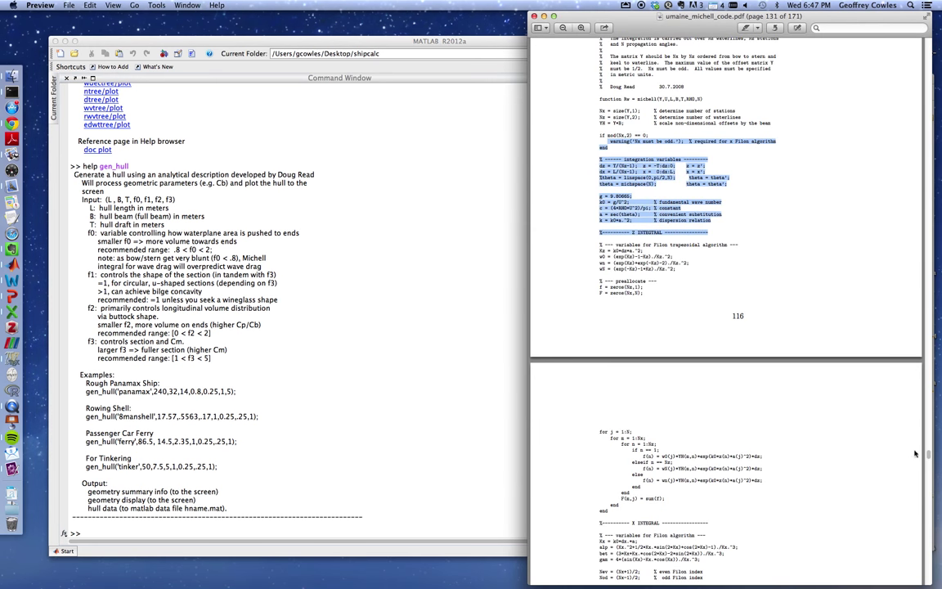
pyautogui.moveTo(927, 454); pyautogui.dragTo(927, 565)
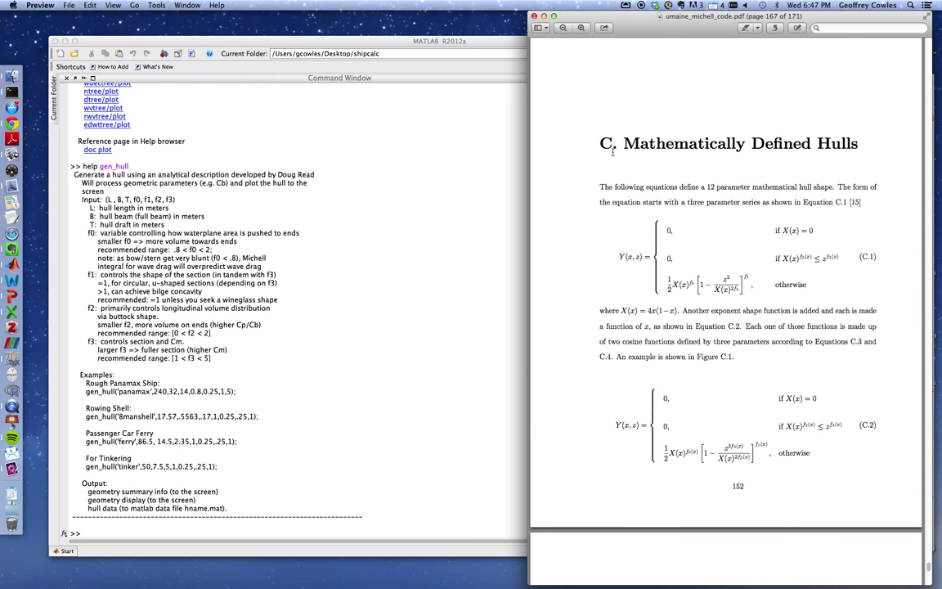
pyautogui.moveTo(599, 146); pyautogui.dragTo(860, 143)
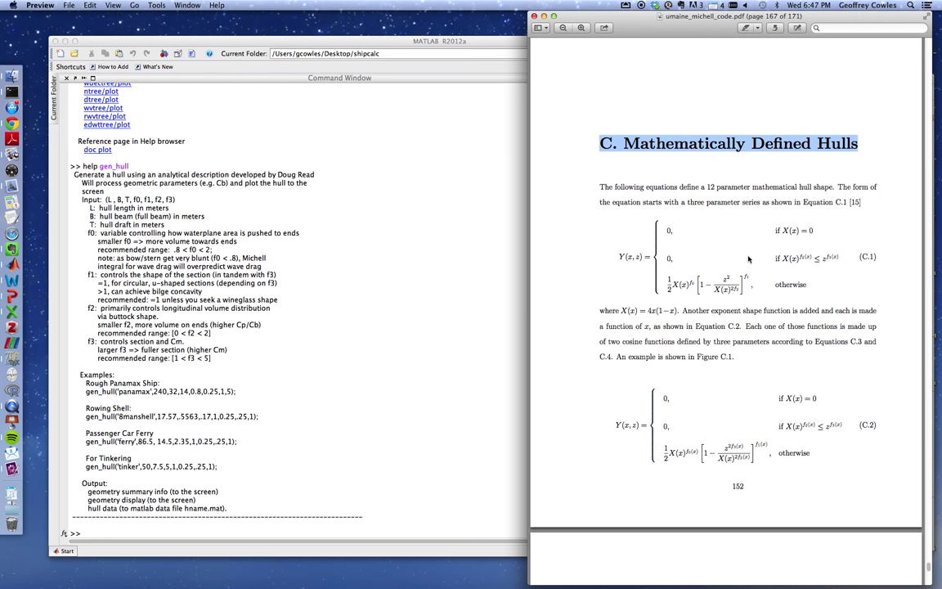
pyautogui.click(415, 269)
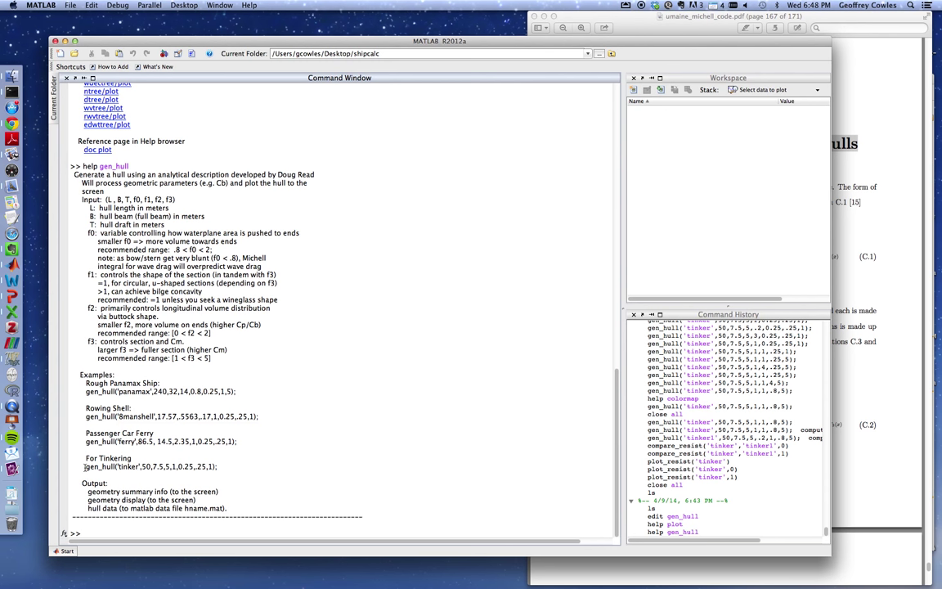
pyautogui.moveTo(85, 466); pyautogui.dragTo(219, 466)
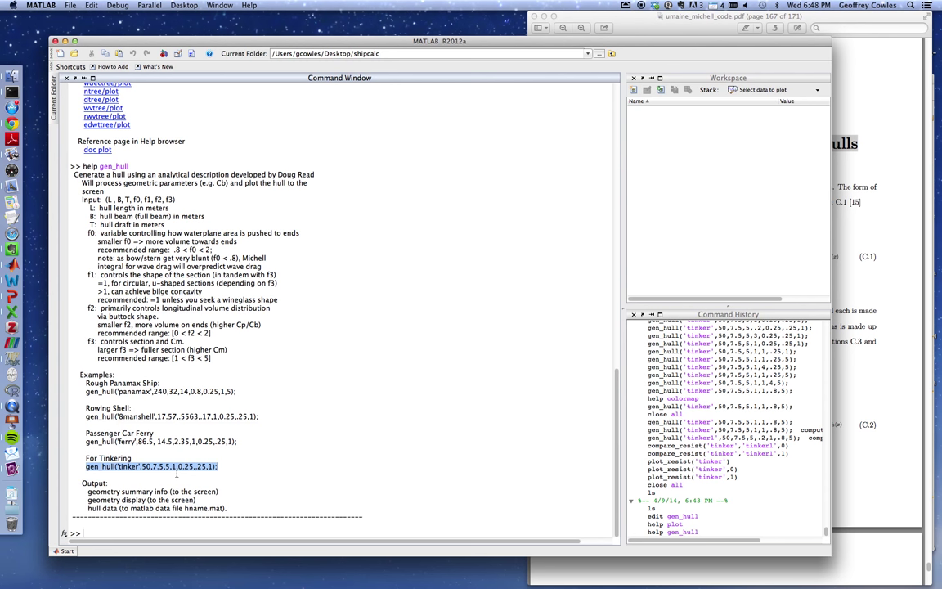
# Paste and run gen_hull('tinker',50,7.5,5,1,0.25,.25,1), then narrow and shift the MATLAB window
pyautogui.moveTo(85, 466); pyautogui.dragTo(219, 468)
pyautogui.press('super+c')
pyautogui.click(157, 534)
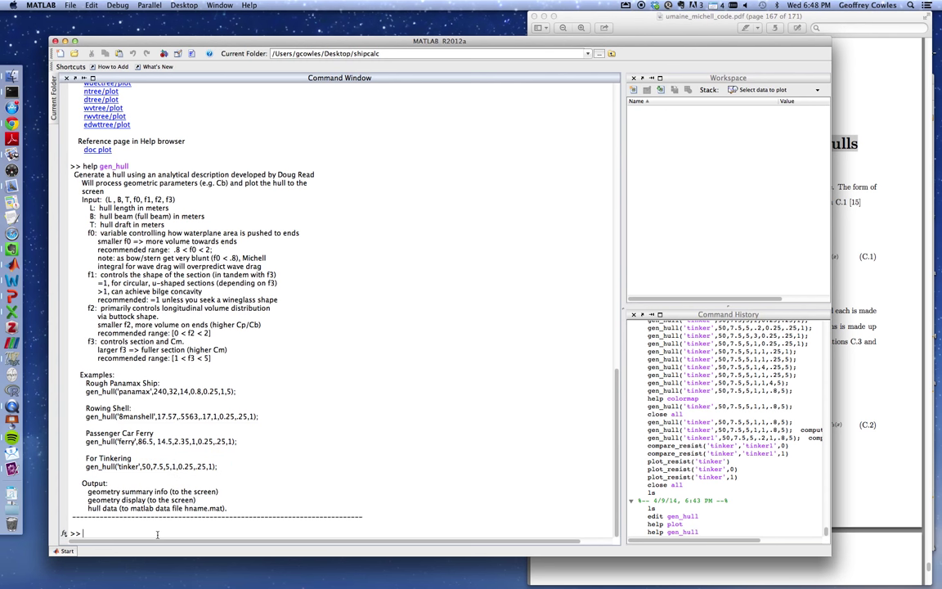
pyautogui.press('super+v')
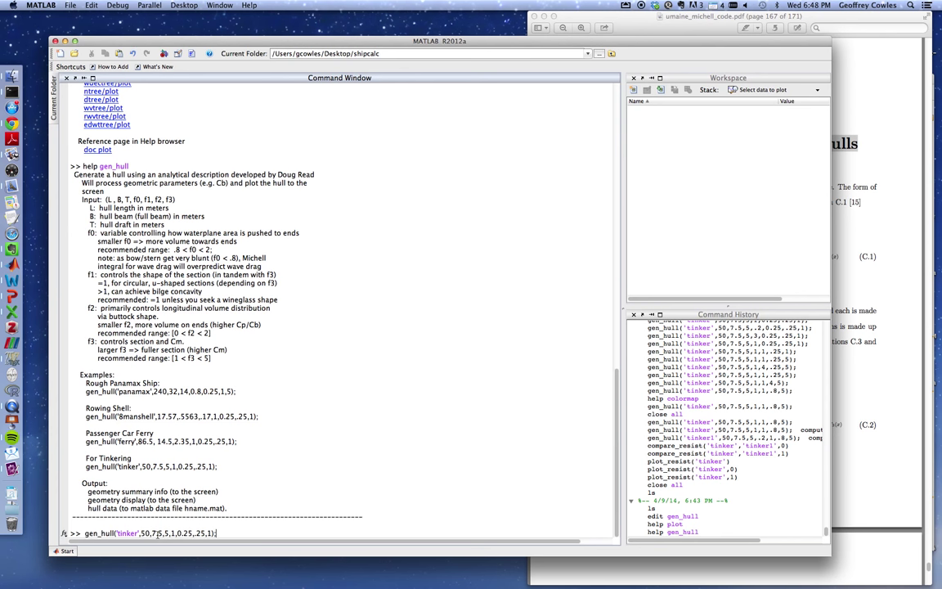
pyautogui.press('Return')
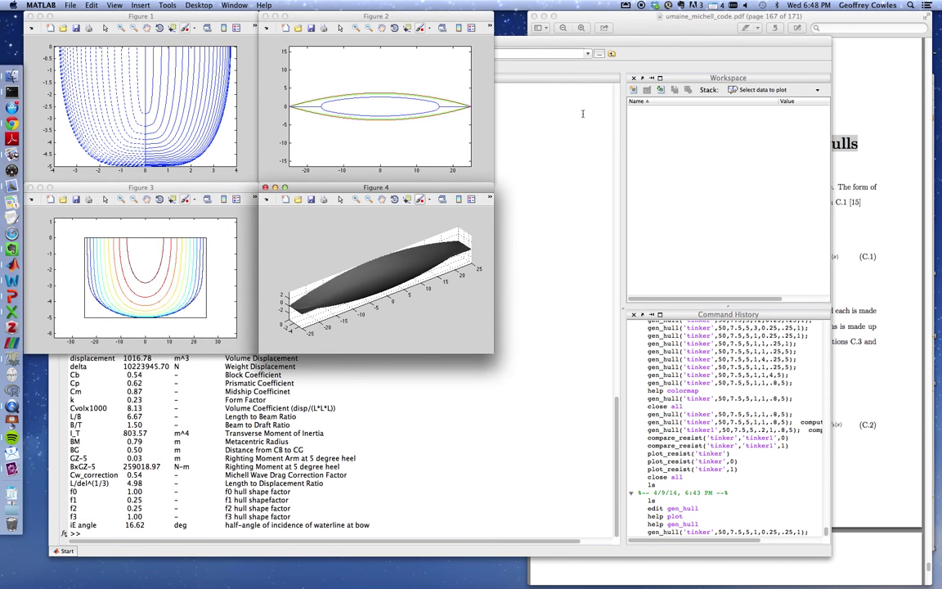
pyautogui.click(495, 41)
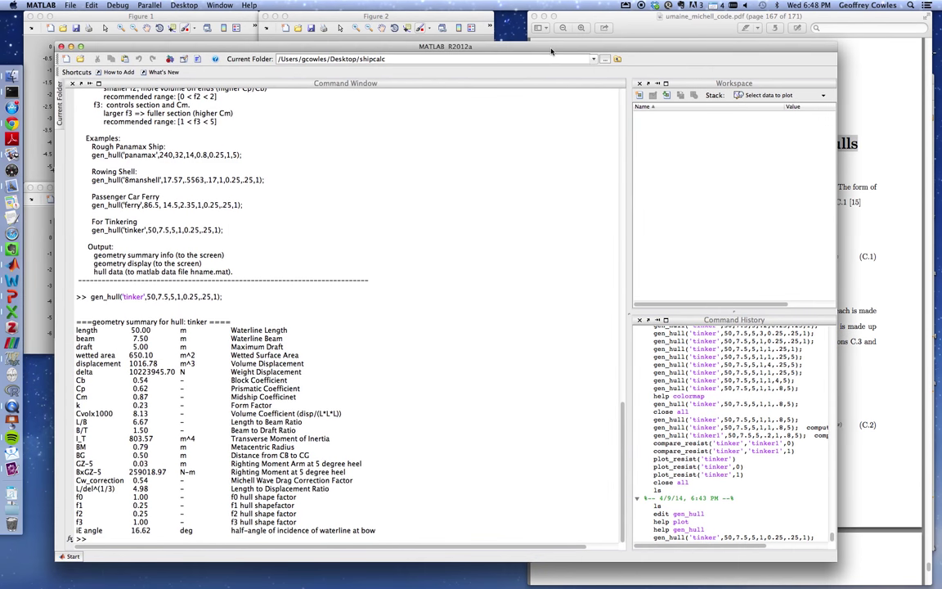
pyautogui.moveTo(488, 43); pyautogui.dragTo(572, 53)
pyautogui.moveTo(869, 570); pyautogui.dragTo(637, 587)
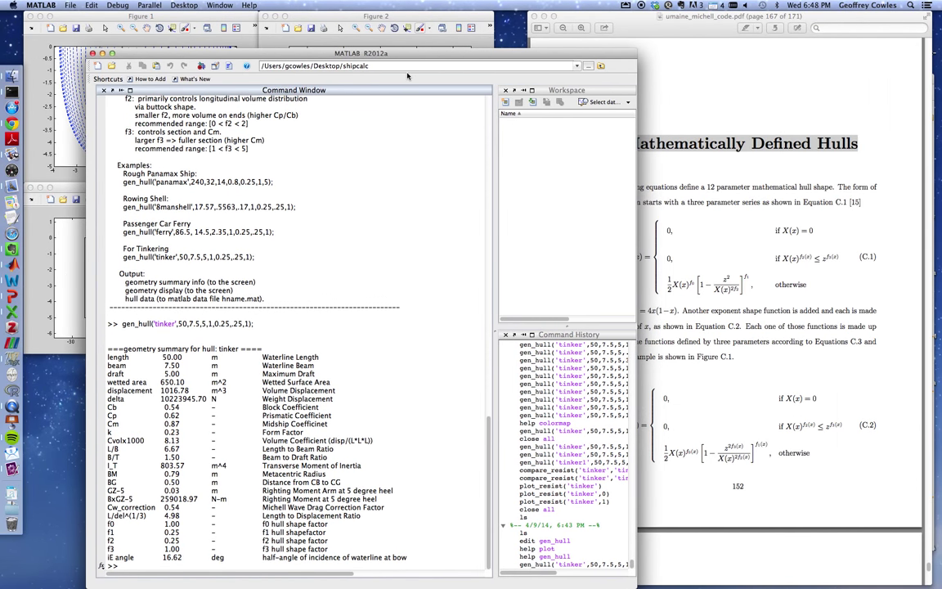
pyautogui.moveTo(319, 53); pyautogui.dragTo(712, 50)
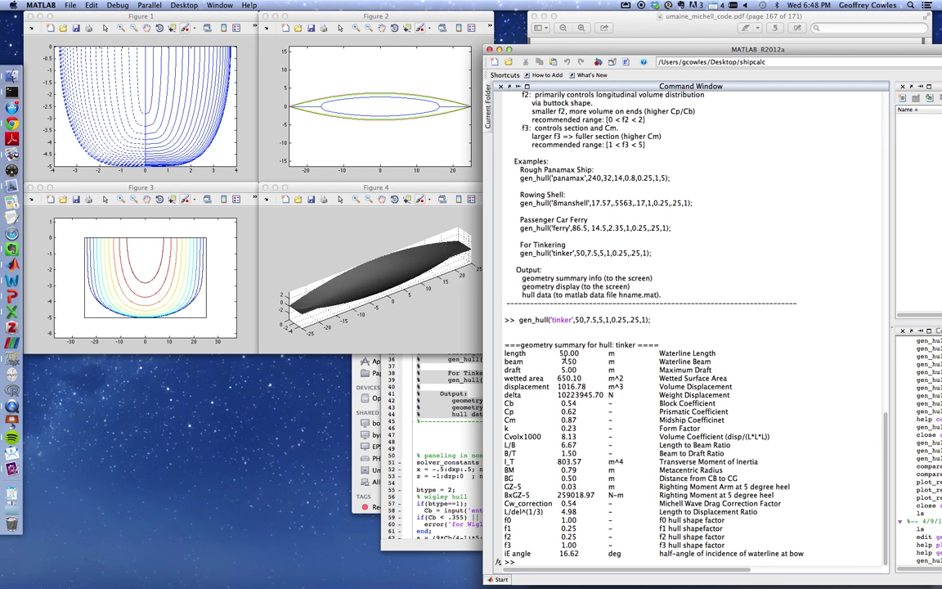
# Recall the gen_hull command and highlight the f0–f3 shape-factor inputs in its help
pyautogui.press('Up')
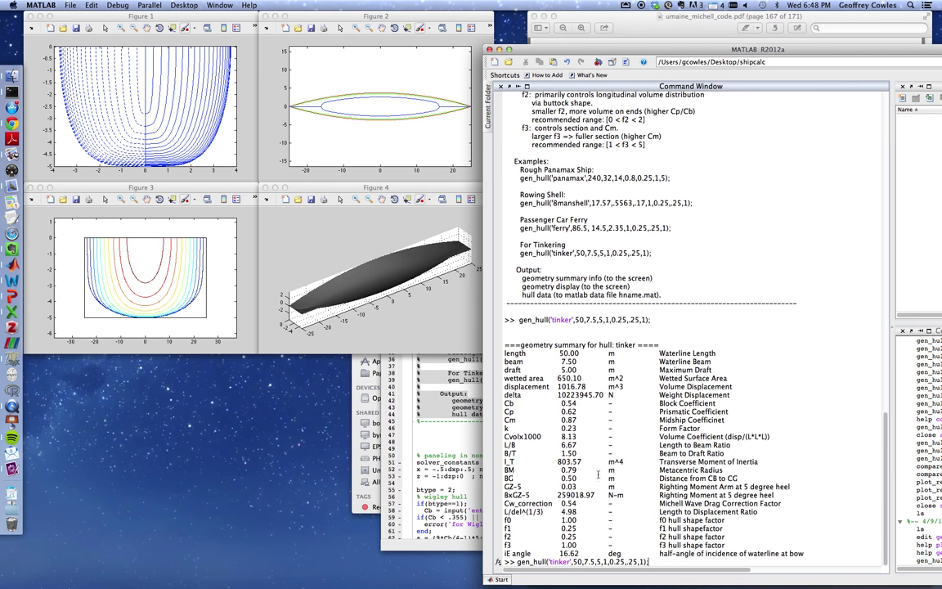
pyautogui.scroll(8, 610, 393)
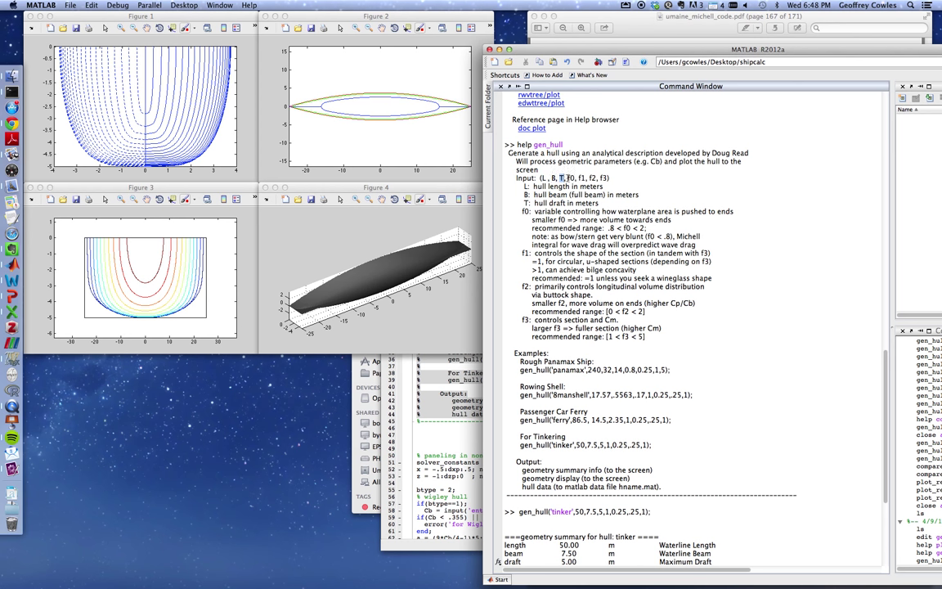
pyautogui.moveTo(568, 178); pyautogui.dragTo(608, 177)
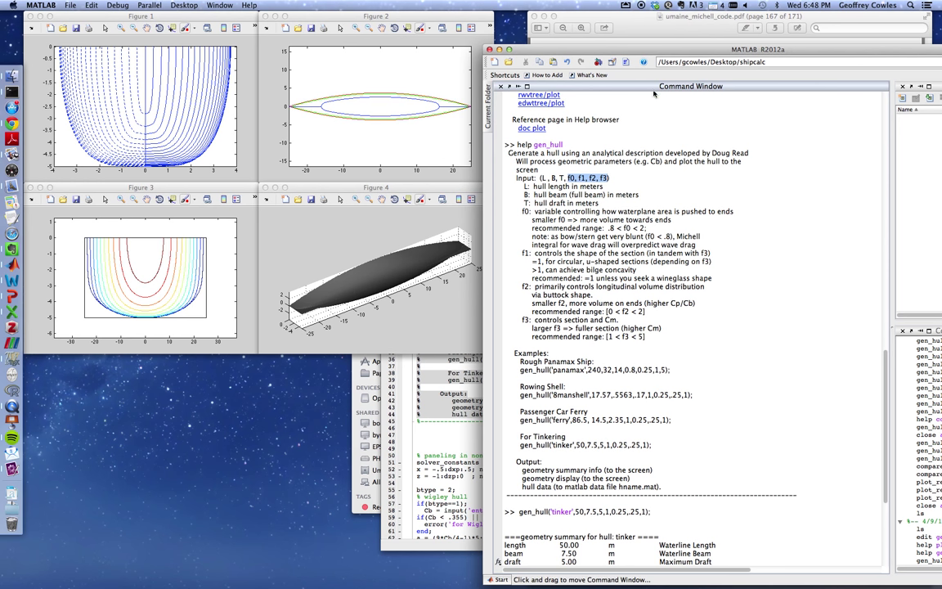
pyautogui.click(620, 25)
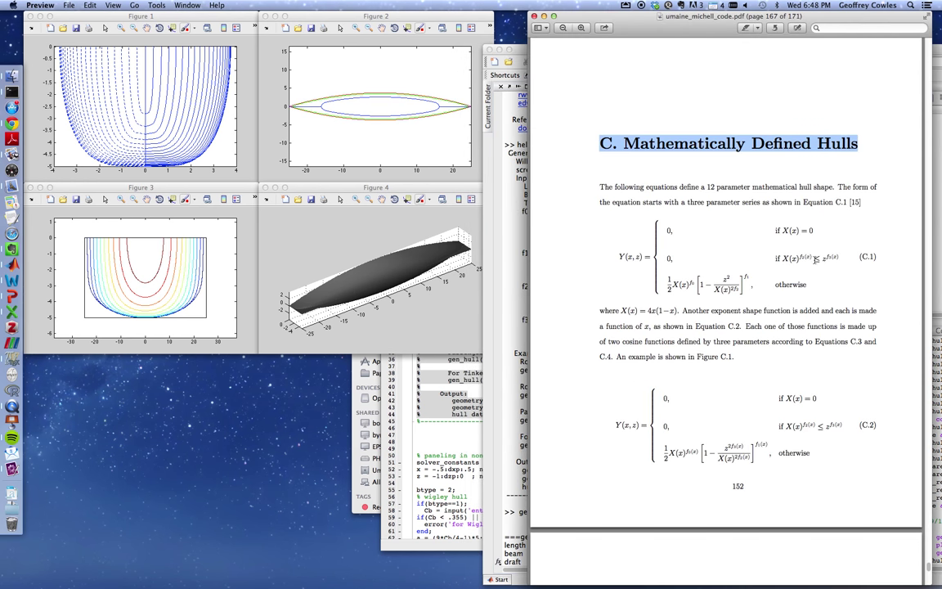
pyautogui.moveTo(589, 31); pyautogui.dragTo(744, 30)
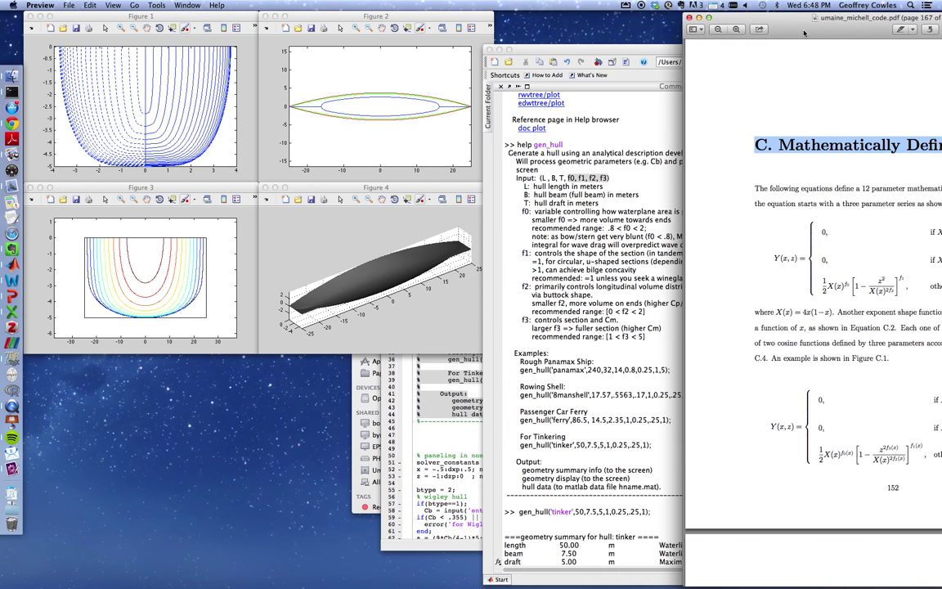
pyautogui.click(570, 50)
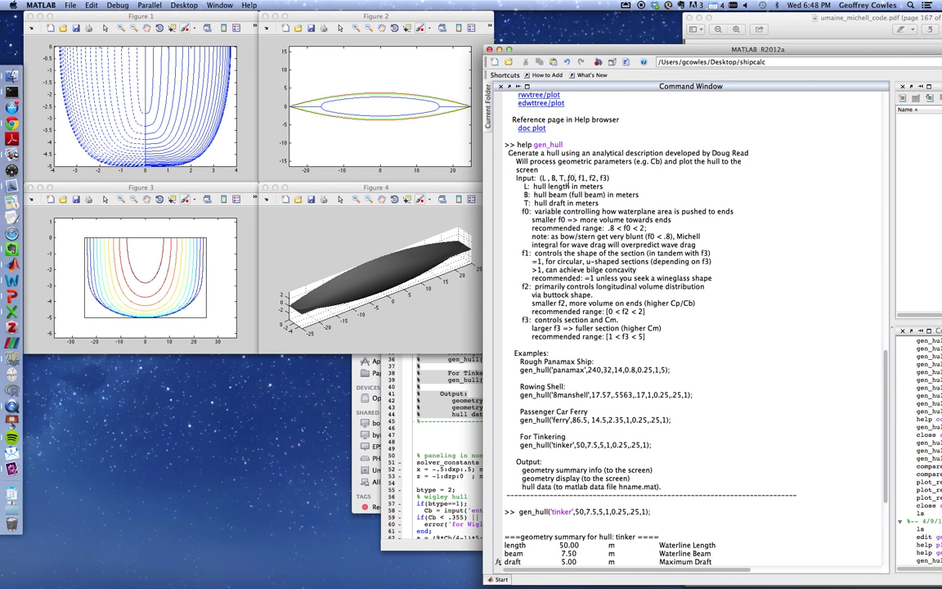
pyautogui.moveTo(568, 178); pyautogui.dragTo(607, 183)
# Evaluate line 39's gen_hull('tinker',50,7.5,5,1,0.25,.25,1) example with F9 and recall it at the prompt
pyautogui.click(446, 432)
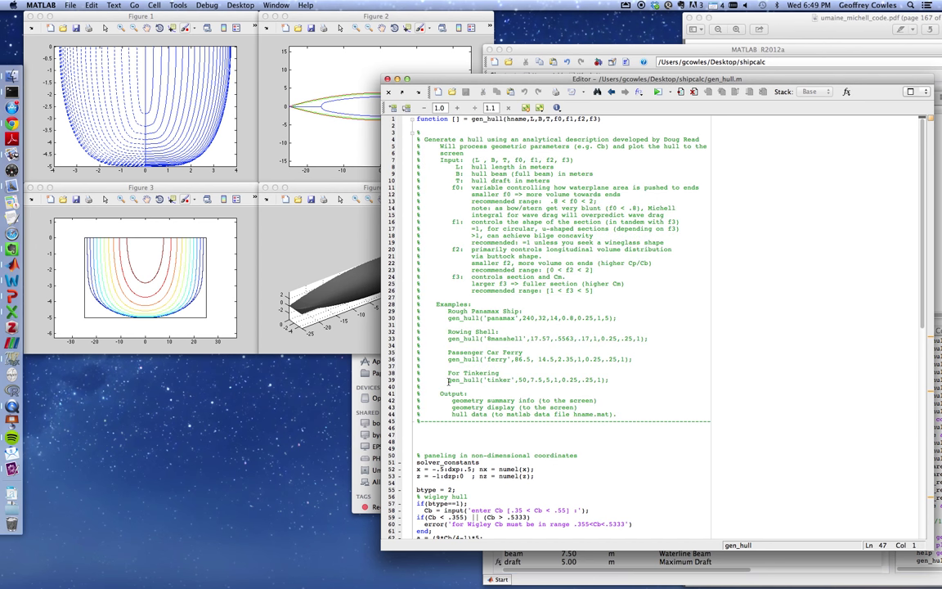
pyautogui.moveTo(448, 381); pyautogui.dragTo(422, 387)
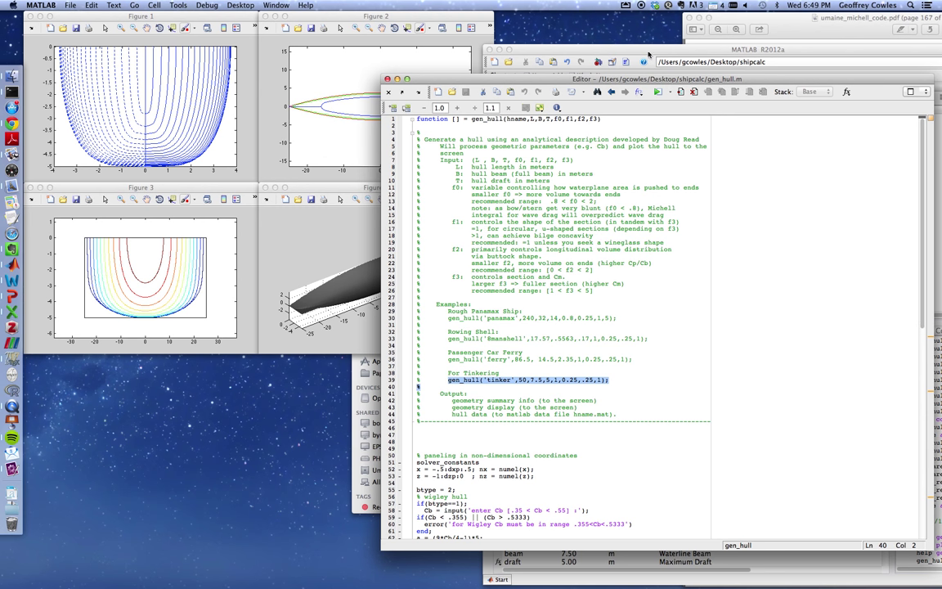
pyautogui.press('F9')
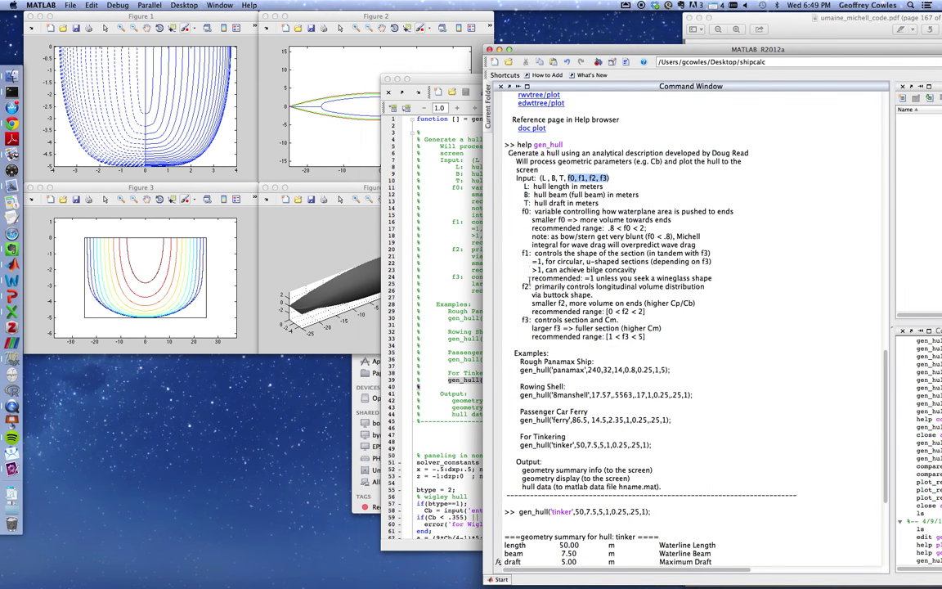
pyautogui.press('Up')
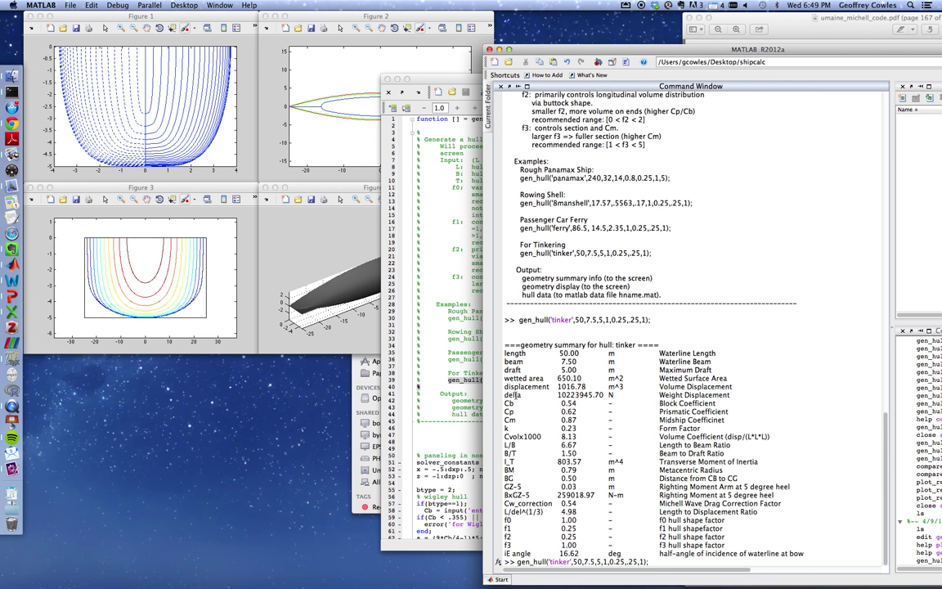
pyautogui.doubleClick(526, 386)
pyautogui.doubleClick(510, 411)
pyautogui.doubleClick(509, 419)
pyautogui.doubleClick(506, 427)
pyautogui.doubleClick(507, 436)
pyautogui.moveTo(726, 436); pyautogui.dragTo(743, 436)
pyautogui.moveTo(745, 436); pyautogui.dragTo(770, 436)
pyautogui.moveTo(561, 437); pyautogui.dragTo(578, 438)
pyautogui.moveTo(517, 453); pyautogui.dragTo(782, 495)
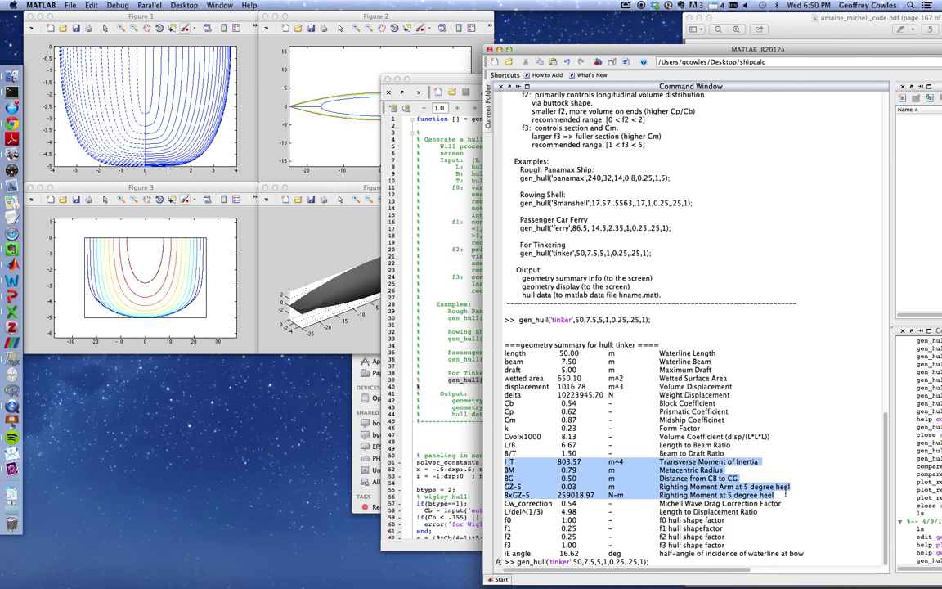
pyautogui.click(463, 426)
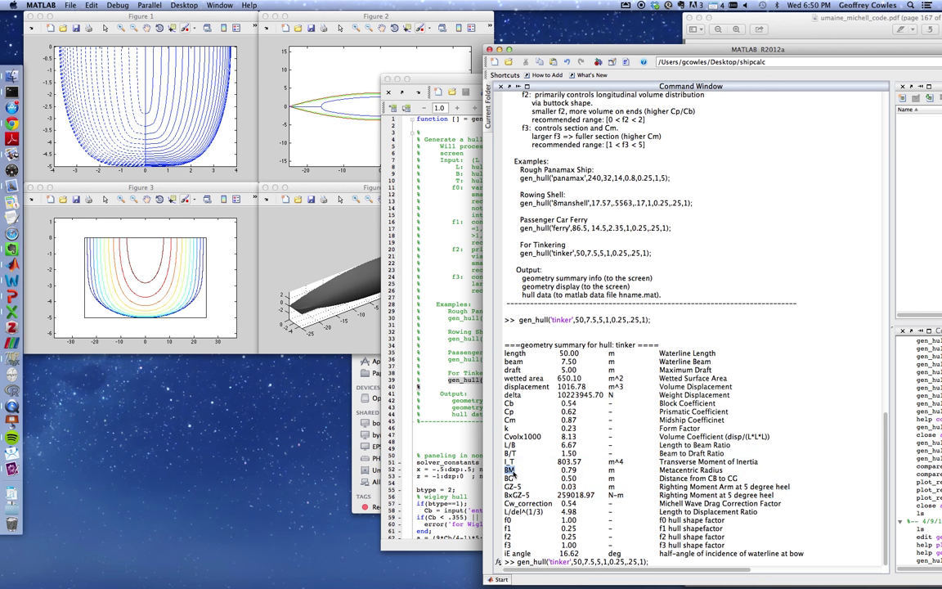
pyautogui.moveTo(509, 478); pyautogui.dragTo(517, 480)
pyautogui.click(463, 433)
pyautogui.moveTo(503, 479); pyautogui.dragTo(514, 479)
pyautogui.moveTo(504, 487); pyautogui.dragTo(521, 486)
pyautogui.click(507, 494)
pyautogui.moveTo(505, 495); pyautogui.dragTo(531, 494)
pyautogui.moveTo(608, 495); pyautogui.dragTo(625, 495)
pyautogui.click(619, 495)
pyautogui.moveTo(659, 494); pyautogui.dragTo(774, 494)
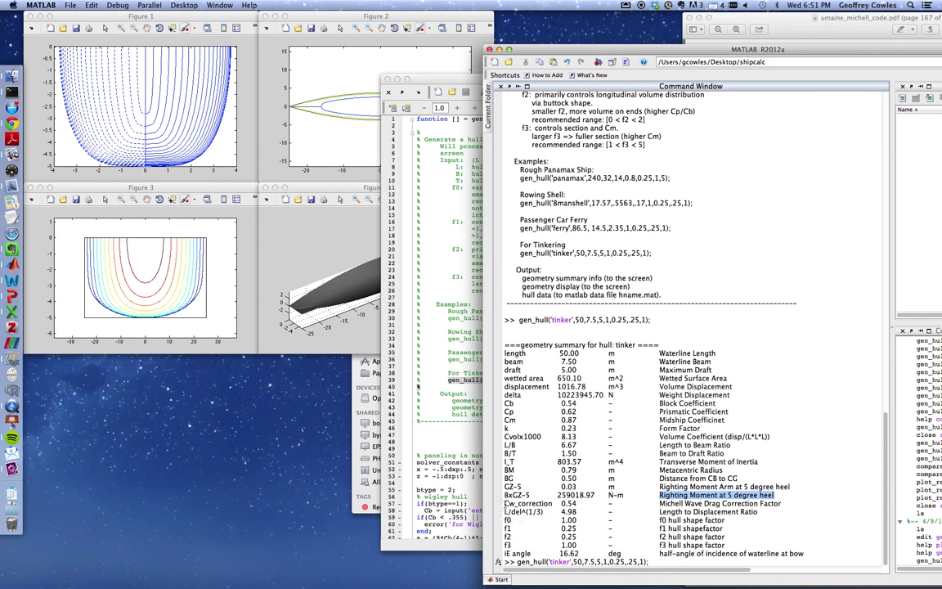
pyautogui.moveTo(503, 503); pyautogui.dragTo(554, 503)
pyautogui.click(553, 503)
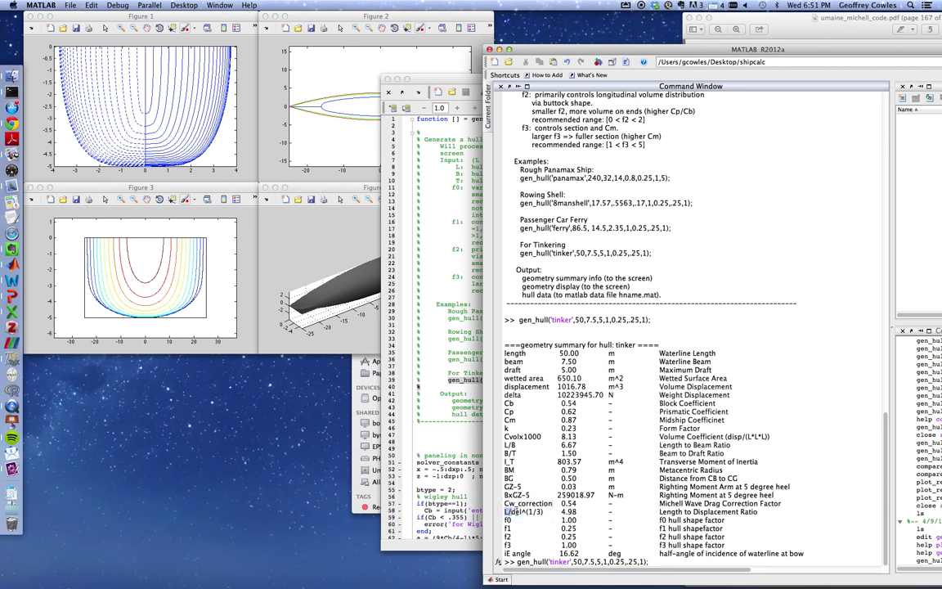
pyautogui.moveTo(503, 511); pyautogui.dragTo(519, 544)
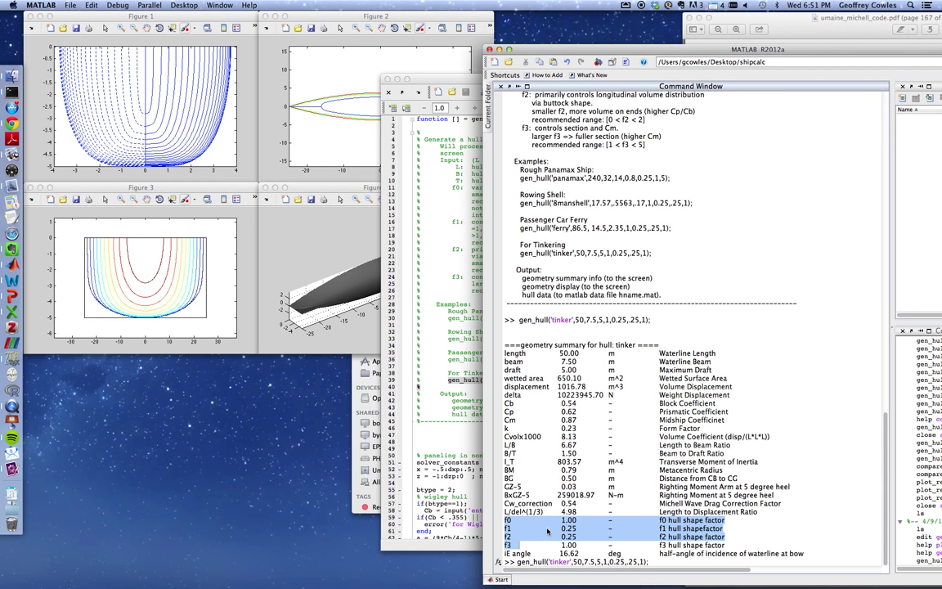
pyautogui.click(526, 544)
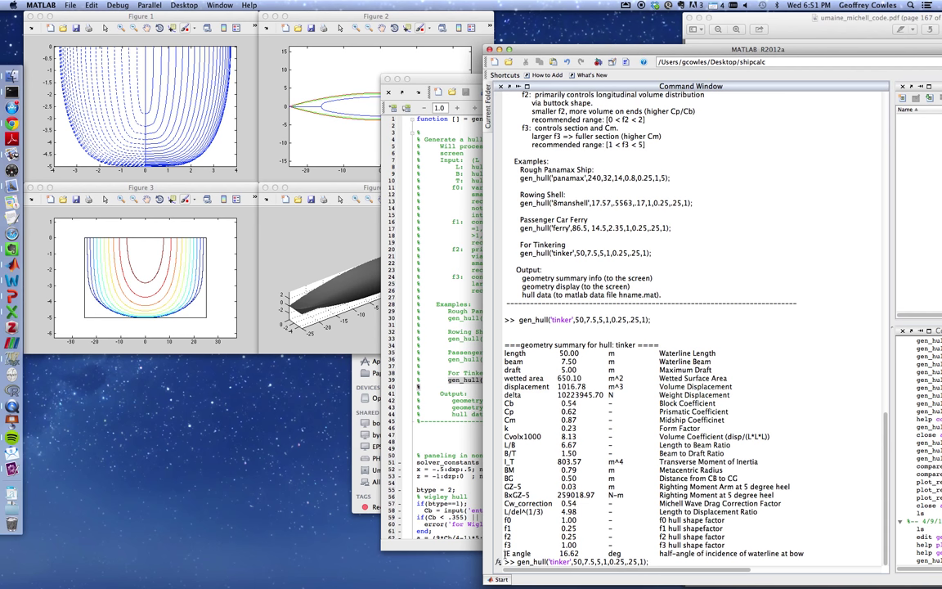
pyautogui.moveTo(504, 553); pyautogui.dragTo(531, 554)
pyautogui.click(298, 15)
# Cycle through Figures 1–3 to bring the Figure 4 3-D hull plot forward and enlarge it
pyautogui.click(218, 17)
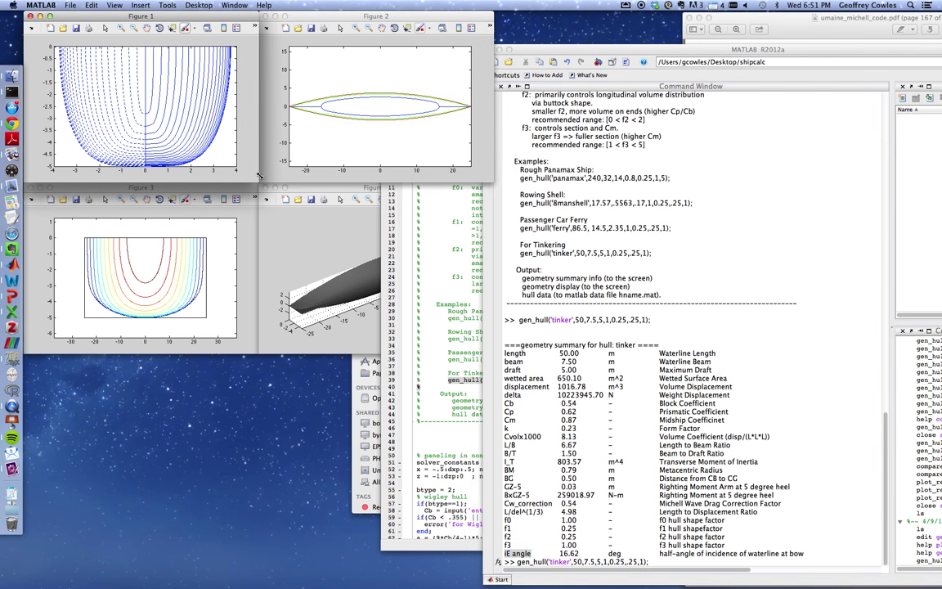
pyautogui.click(278, 168)
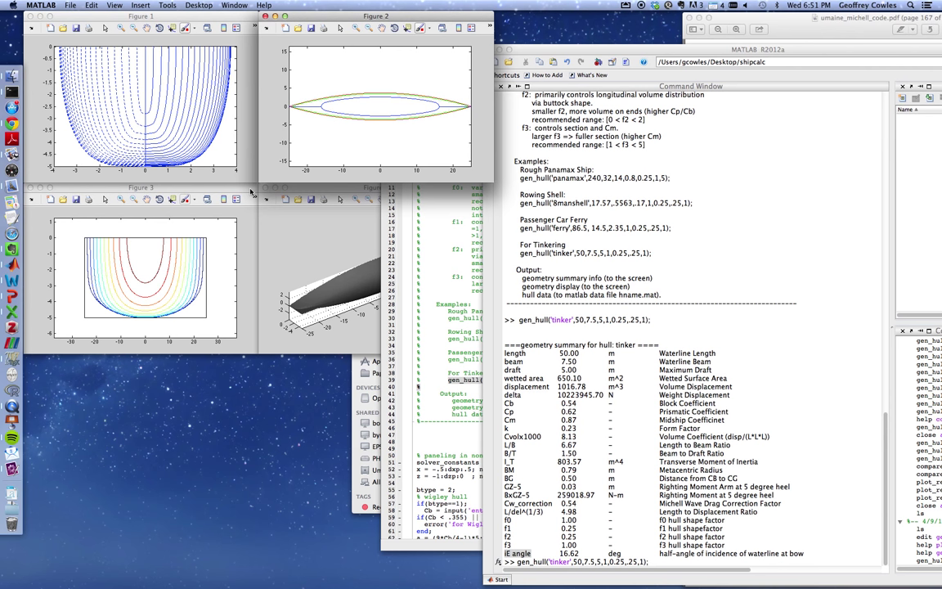
pyautogui.click(243, 191)
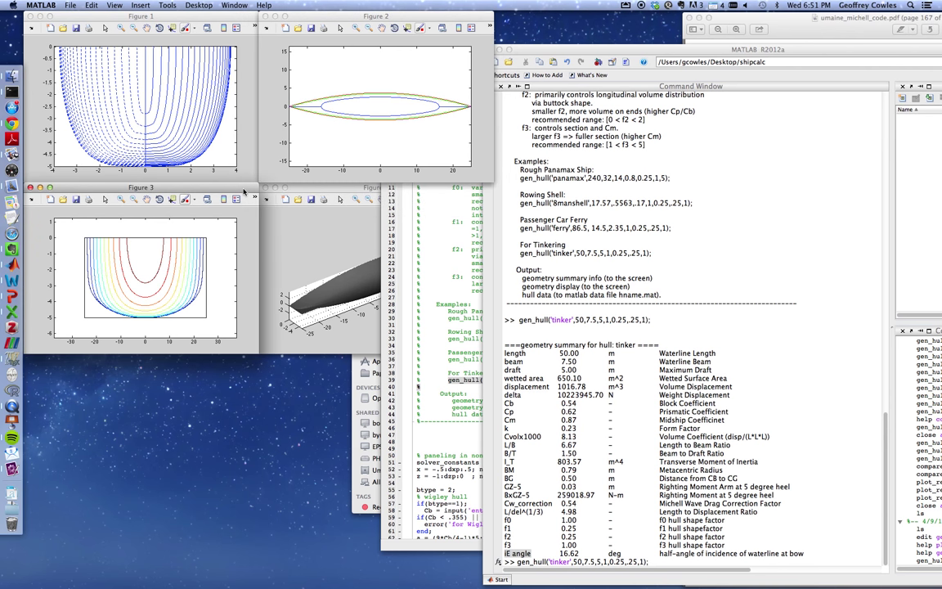
pyautogui.click(260, 214)
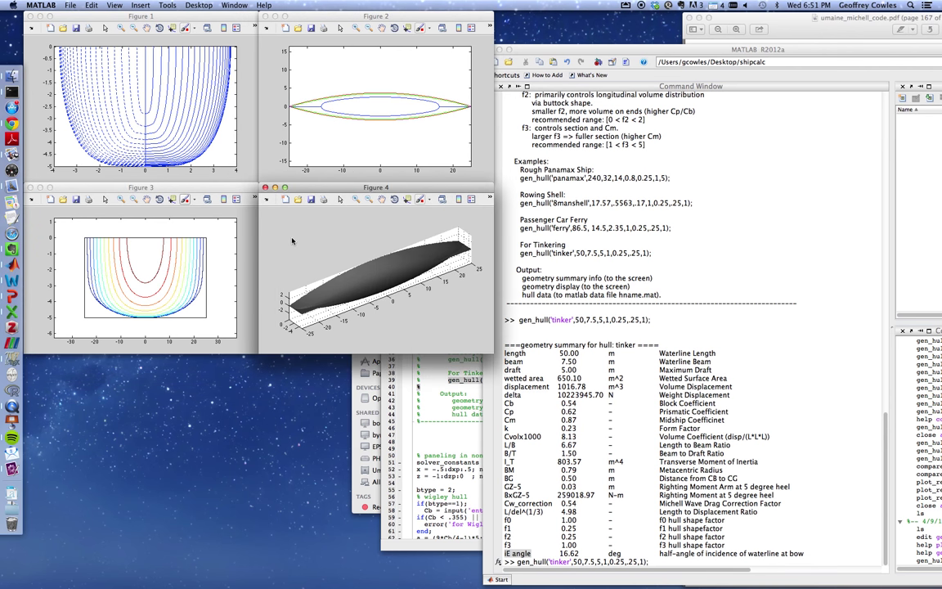
pyautogui.moveTo(491, 353); pyautogui.dragTo(509, 378)
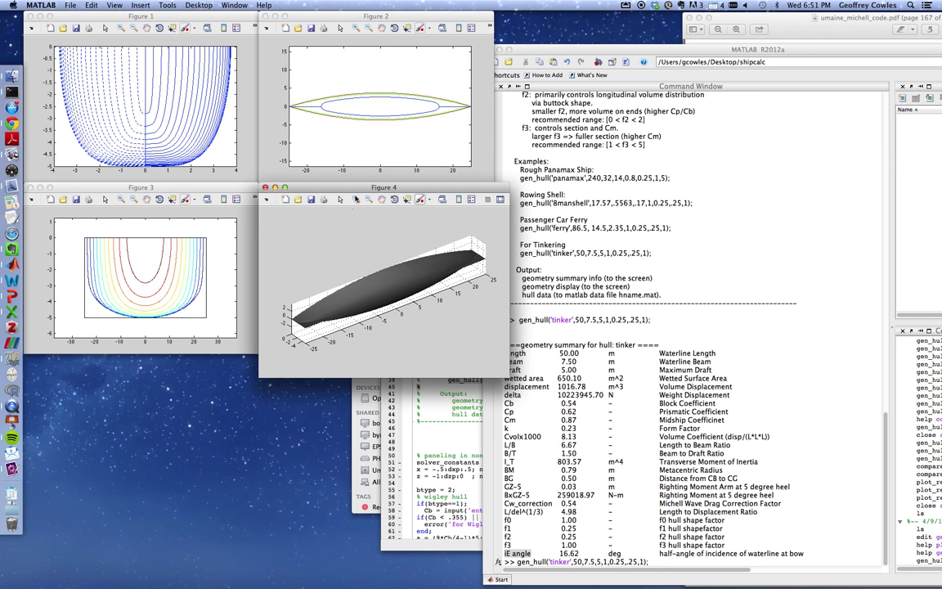
pyautogui.scroll(-2, 370, 275)
pyautogui.scroll(5, 377, 272)
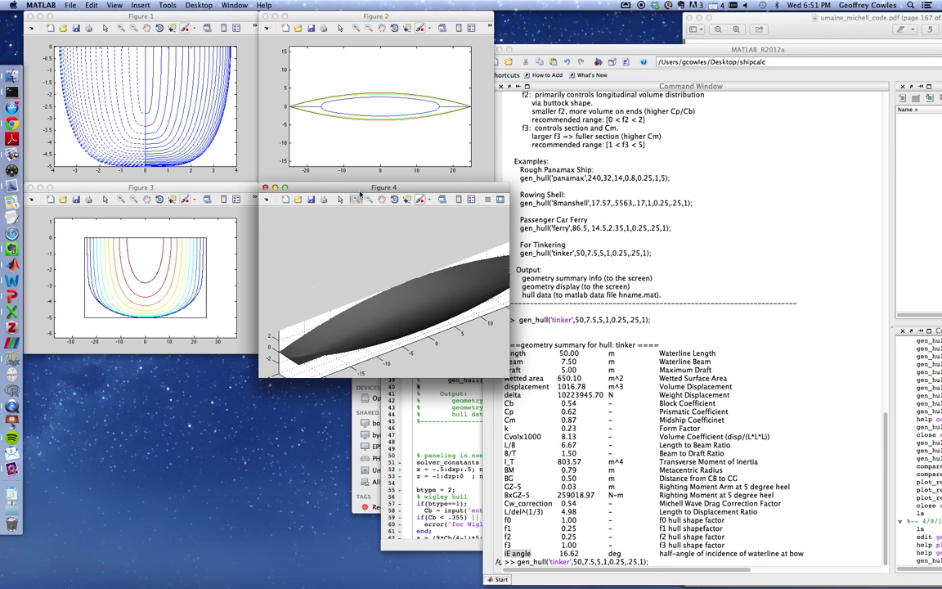
pyautogui.scroll(-3, 356, 263)
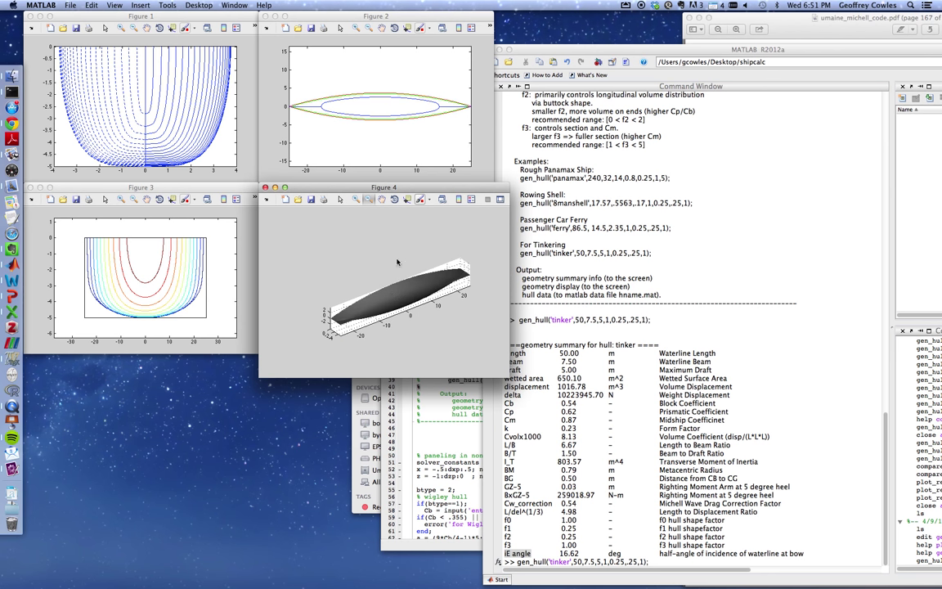
# Rotate and zoom the Figure 4 hull surface into a tilted oblique view
pyautogui.click(394, 201)
pyautogui.moveTo(367, 261); pyautogui.dragTo(381, 337)
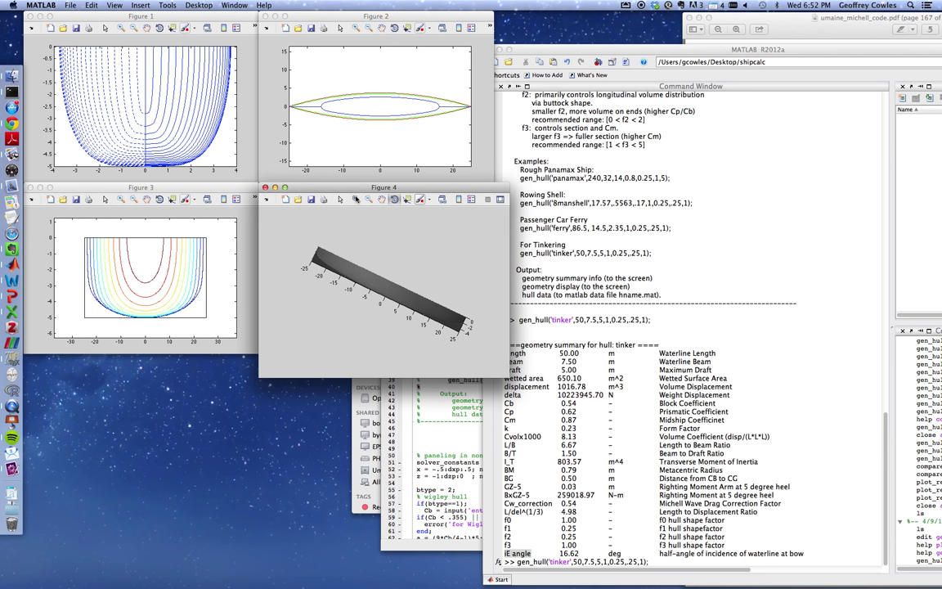
pyautogui.click(355, 200)
pyautogui.click(381, 284)
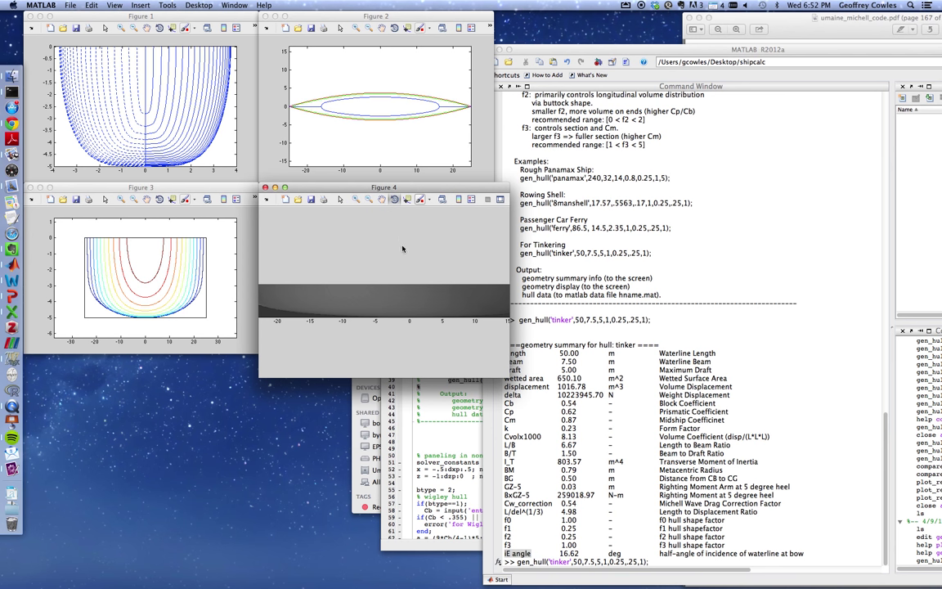
pyautogui.click(394, 199)
pyautogui.moveTo(372, 259)
pyautogui.mouseDown()
pyautogui.moveTo(391, 309)
pyautogui.moveTo(371, 252)
pyautogui.moveTo(383, 253)
pyautogui.mouseUp()
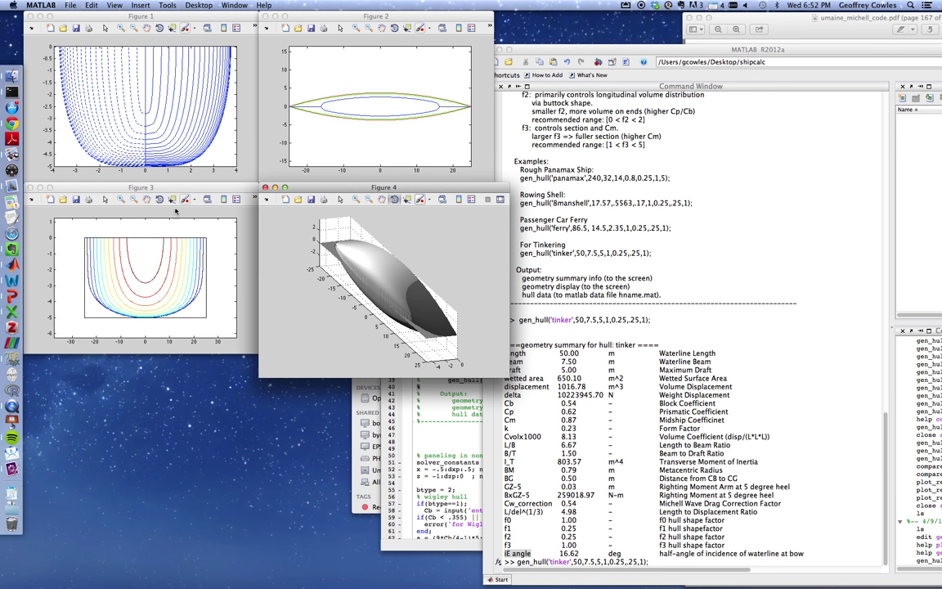
# Raise Figure 1 and drag its corner outward to enlarge the cross-section plot
pyautogui.click(160, 158)
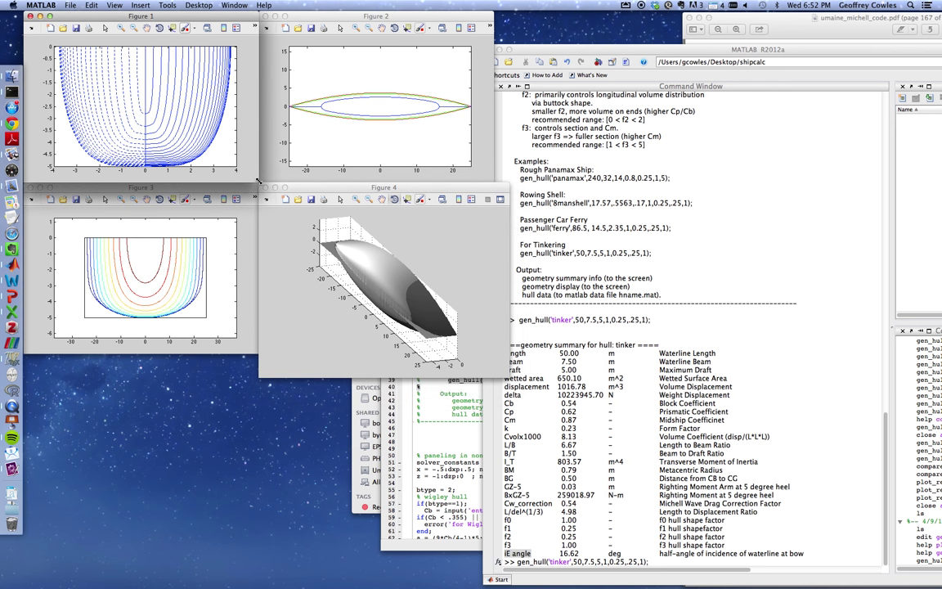
pyautogui.moveTo(256, 181); pyautogui.dragTo(324, 186)
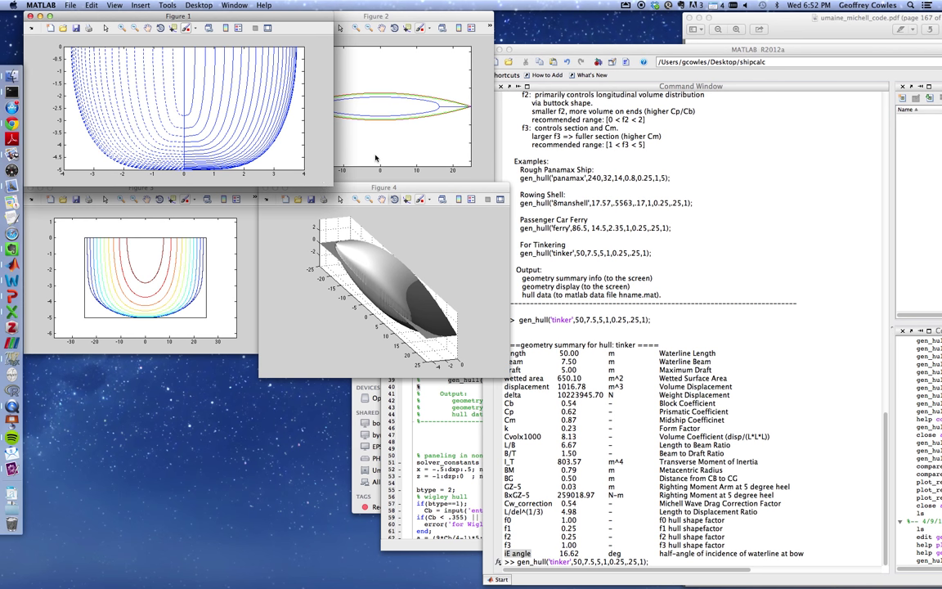
# Page the thesis PDF to Figure C.3 on page 170, highlighting equation C.3, then slide it right
pyautogui.moveTo(744, 18); pyautogui.dragTo(638, 11)
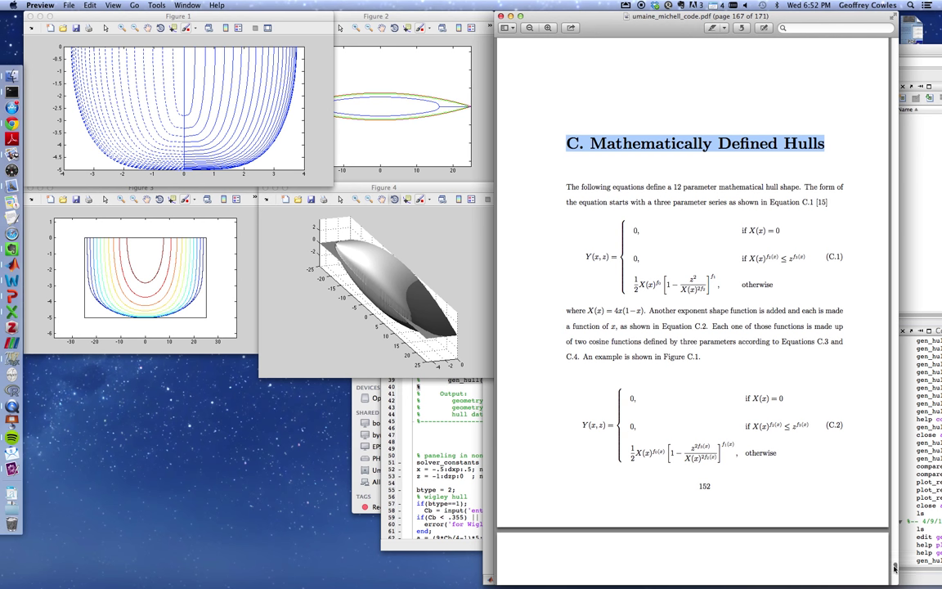
pyautogui.moveTo(895, 567); pyautogui.dragTo(894, 570)
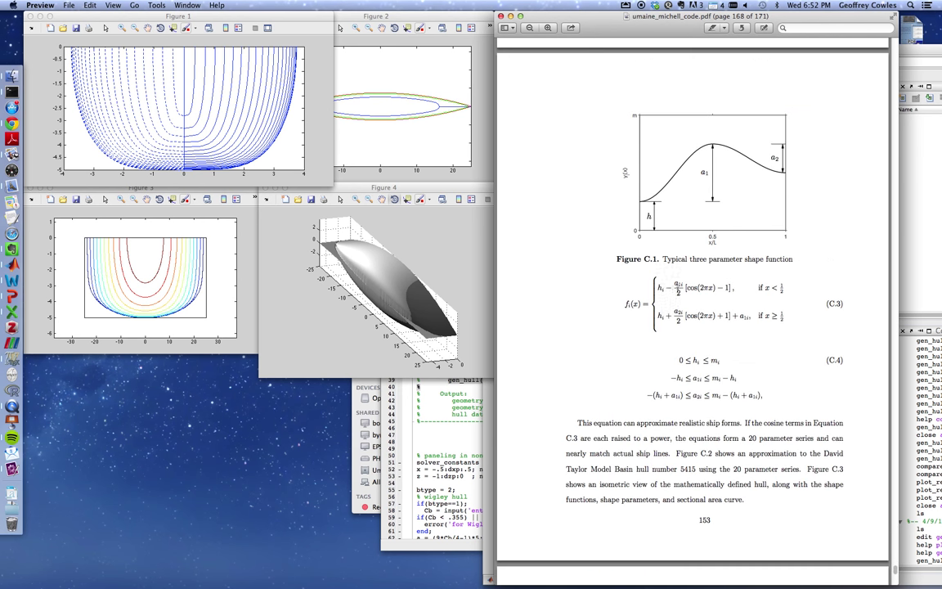
pyautogui.moveTo(623, 298); pyautogui.dragTo(730, 319)
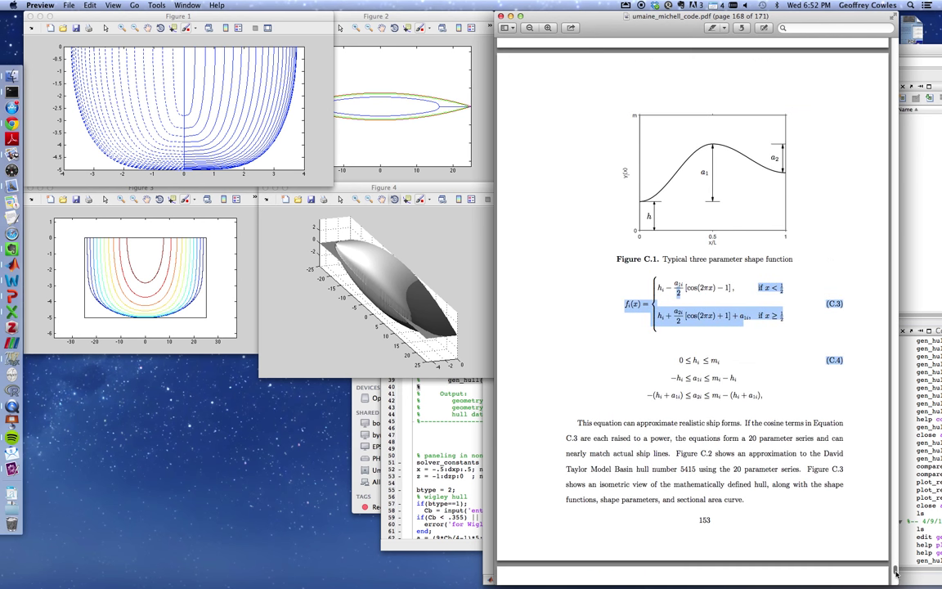
pyautogui.moveTo(895, 572); pyautogui.dragTo(896, 575)
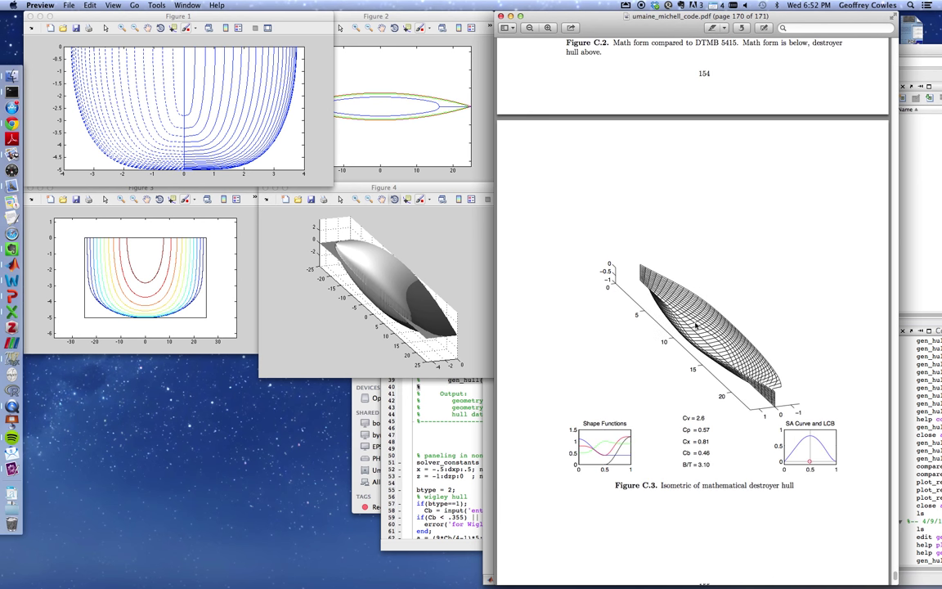
pyautogui.moveTo(614, 30); pyautogui.dragTo(932, 122)
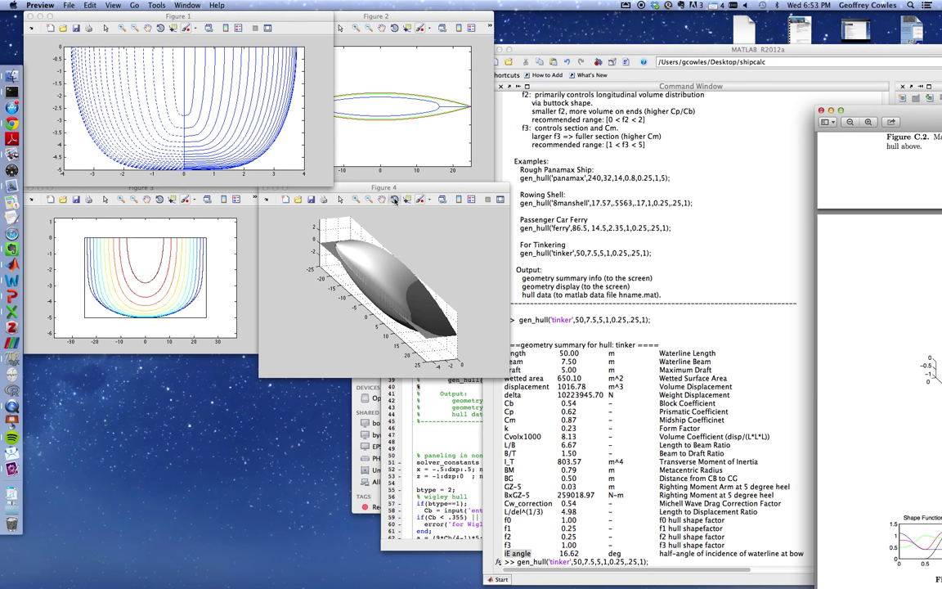
# Orbit the Figure 4 tinker hull to a top-down oblique view and zoom out to fit it
pyautogui.click(395, 199)
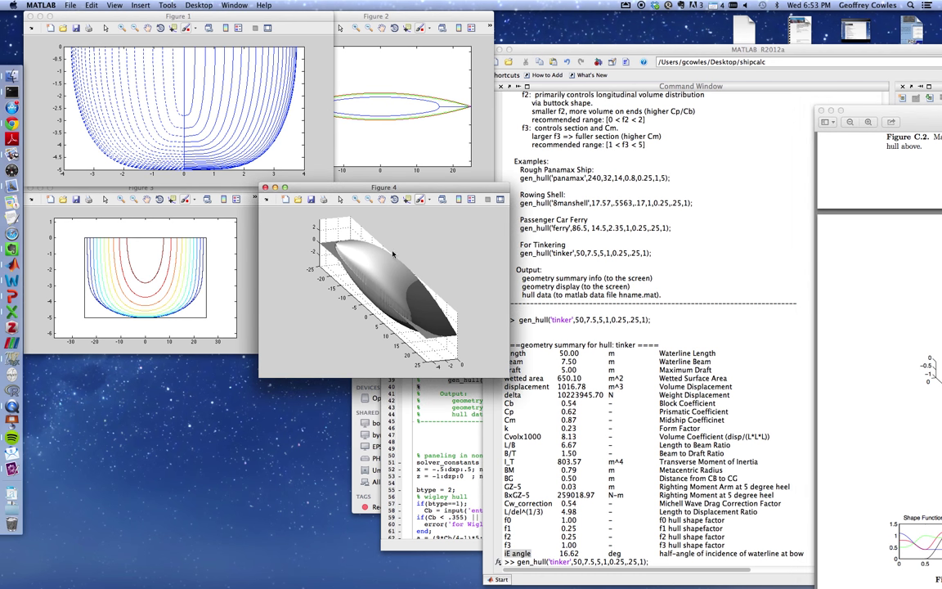
pyautogui.click(394, 199)
pyautogui.moveTo(380, 245); pyautogui.dragTo(464, 248)
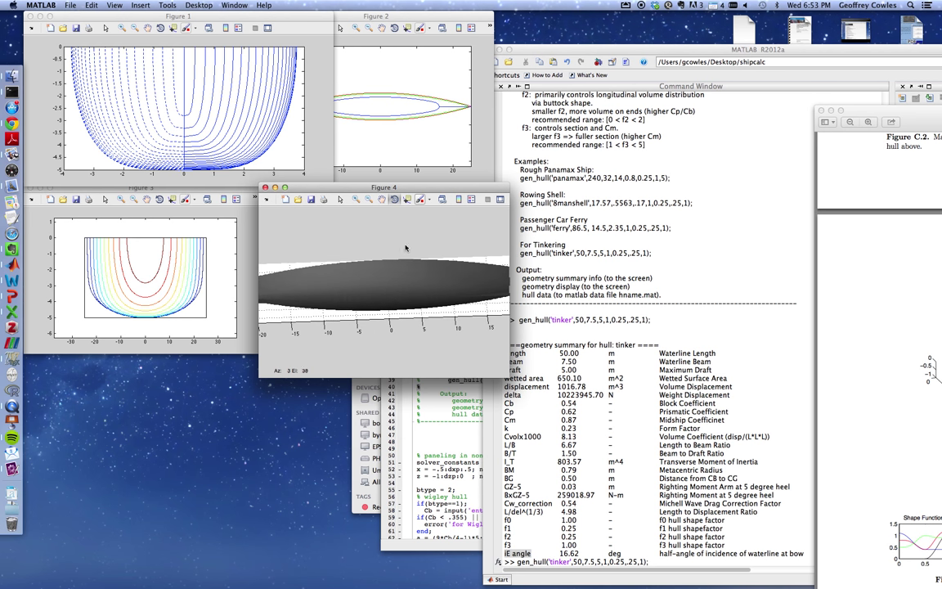
pyautogui.click(369, 199)
pyautogui.click(389, 295)
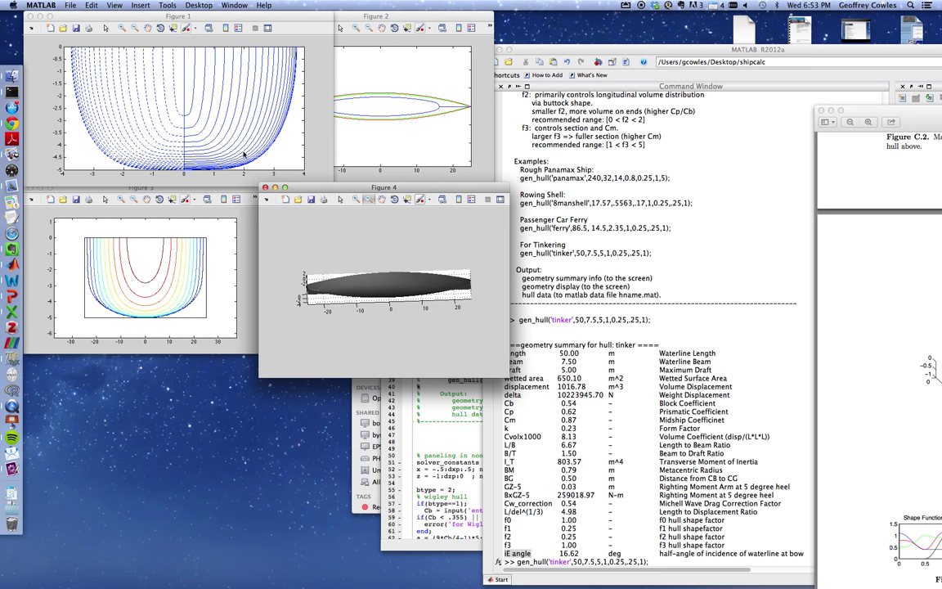
# Raise Figures 2, 1 and 4, then zoom in twice on the hull's midsection
pyautogui.click(343, 123)
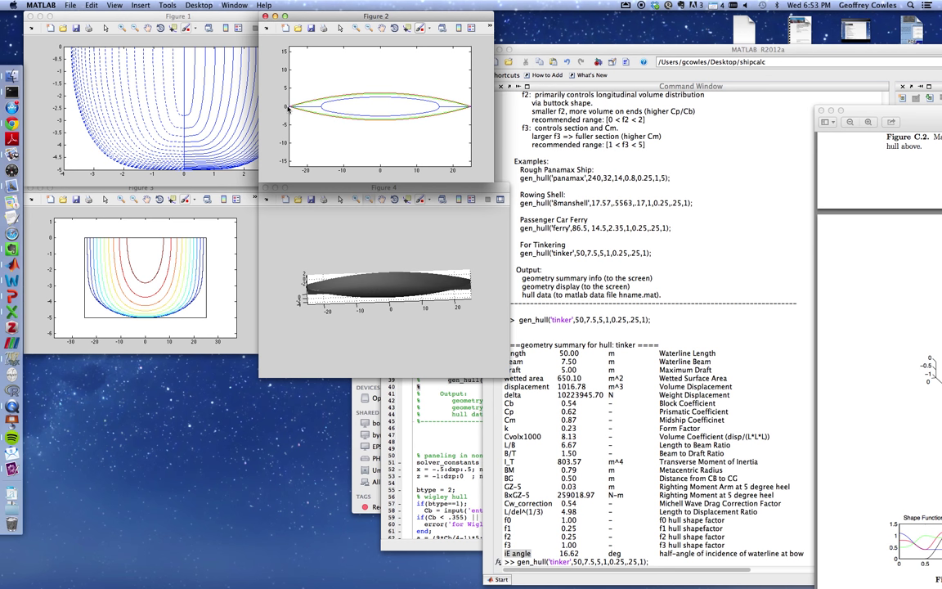
pyautogui.click(188, 128)
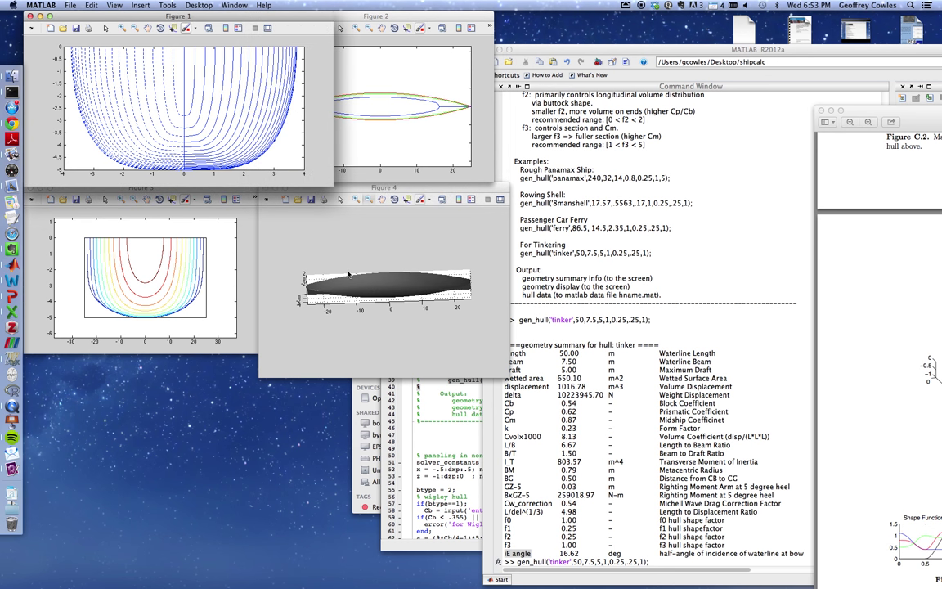
pyautogui.click(349, 275)
pyautogui.click(384, 301)
pyautogui.click(355, 199)
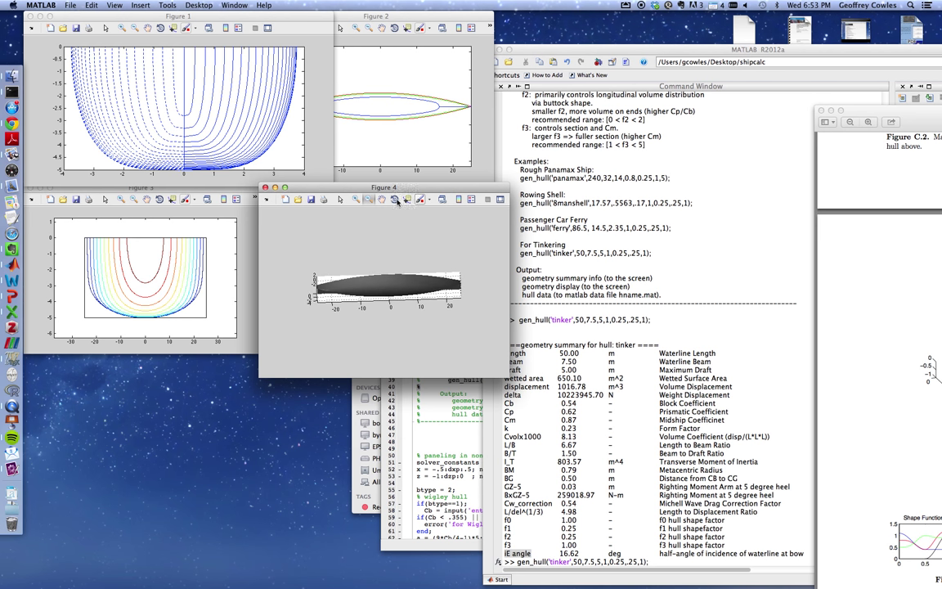
pyautogui.click(381, 283)
pyautogui.click(382, 284)
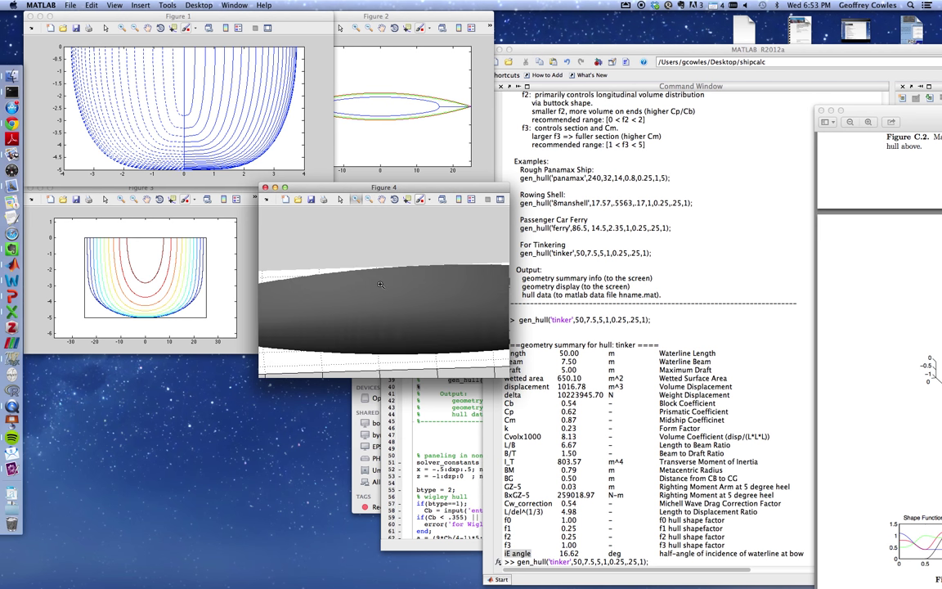
# Rotate the Figure 4 hull to a side-on view, then raise Figure 3
pyautogui.click(393, 198)
pyautogui.moveTo(441, 299); pyautogui.dragTo(317, 272)
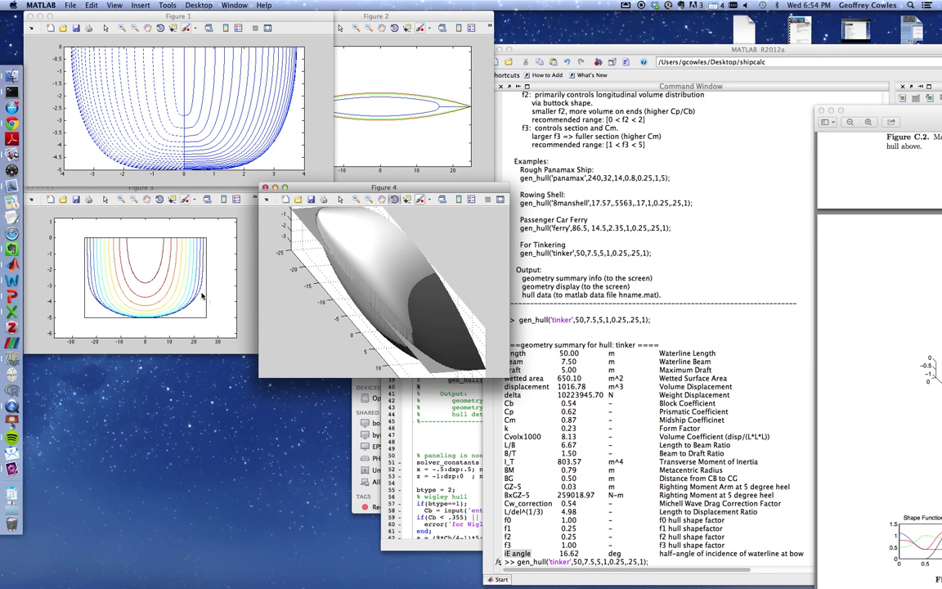
pyautogui.click(222, 235)
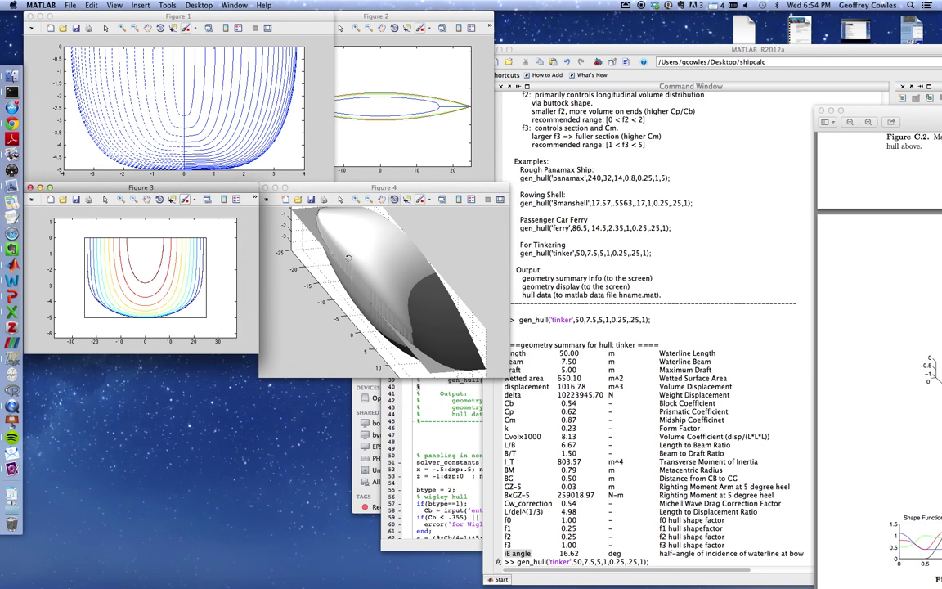
pyautogui.click(382, 259)
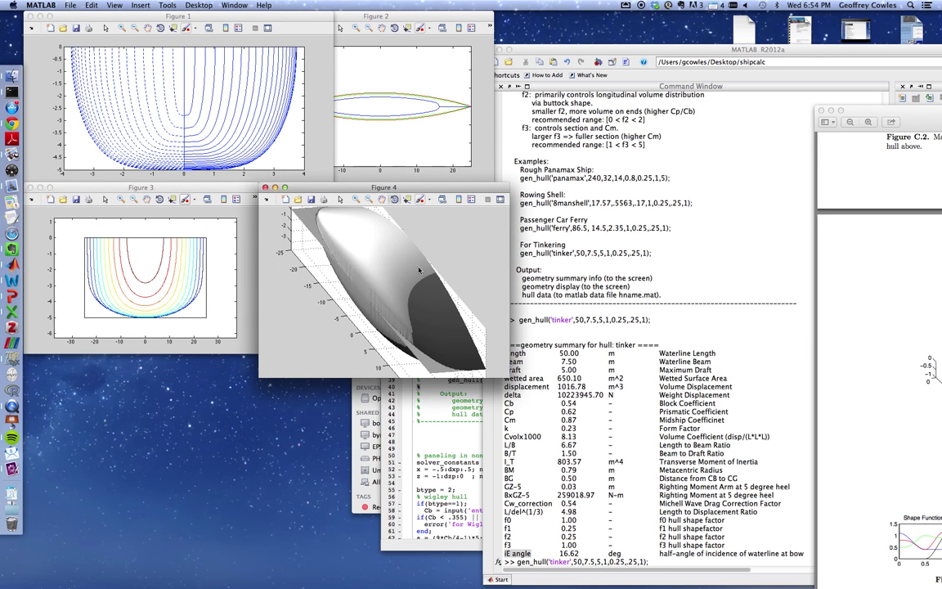
pyautogui.moveTo(382, 259); pyautogui.dragTo(294, 245)
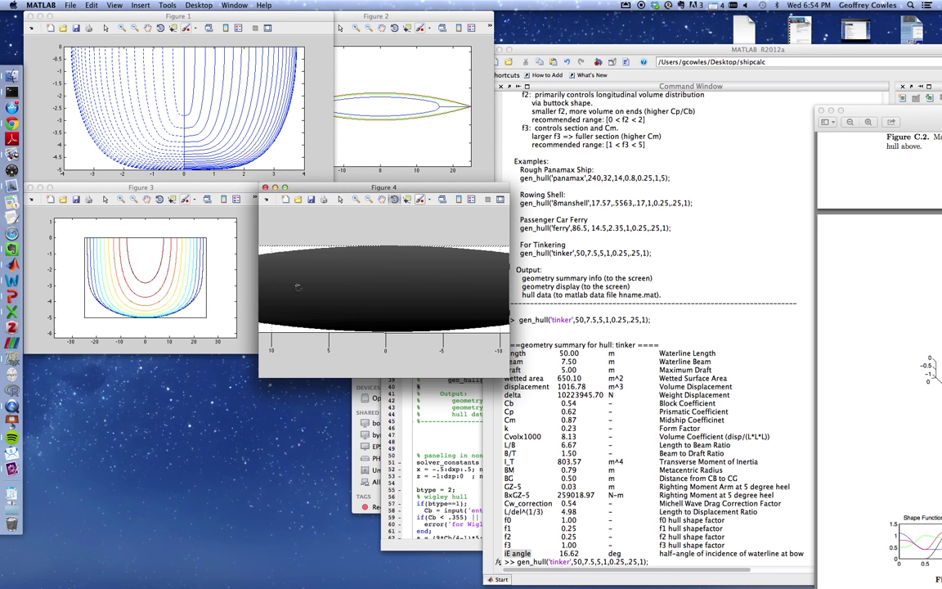
pyautogui.click(200, 190)
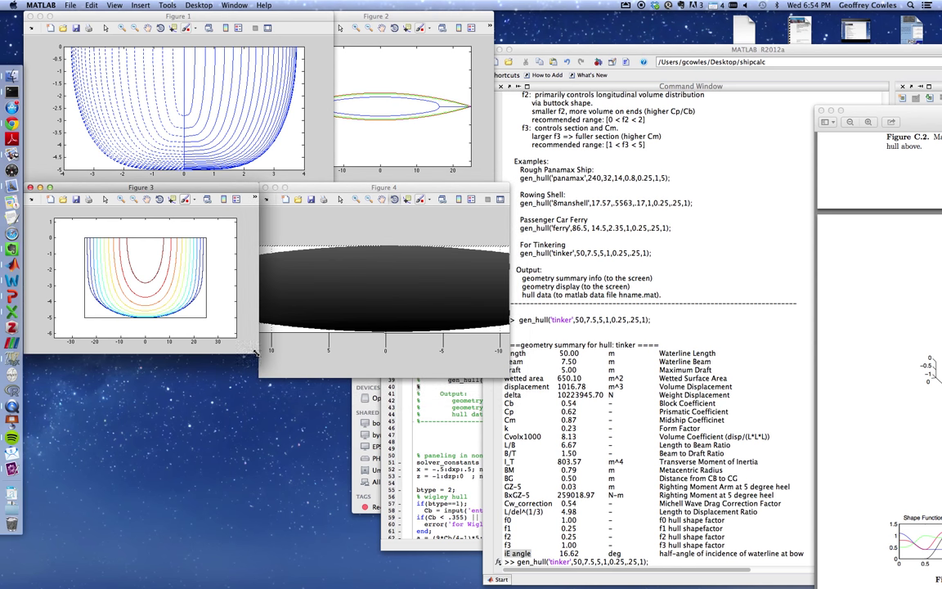
# Drag Figure 3's corner far right so the waterline contours stretch lengthwise, then raise Figure 4
pyautogui.moveTo(254, 353); pyautogui.dragTo(672, 295)
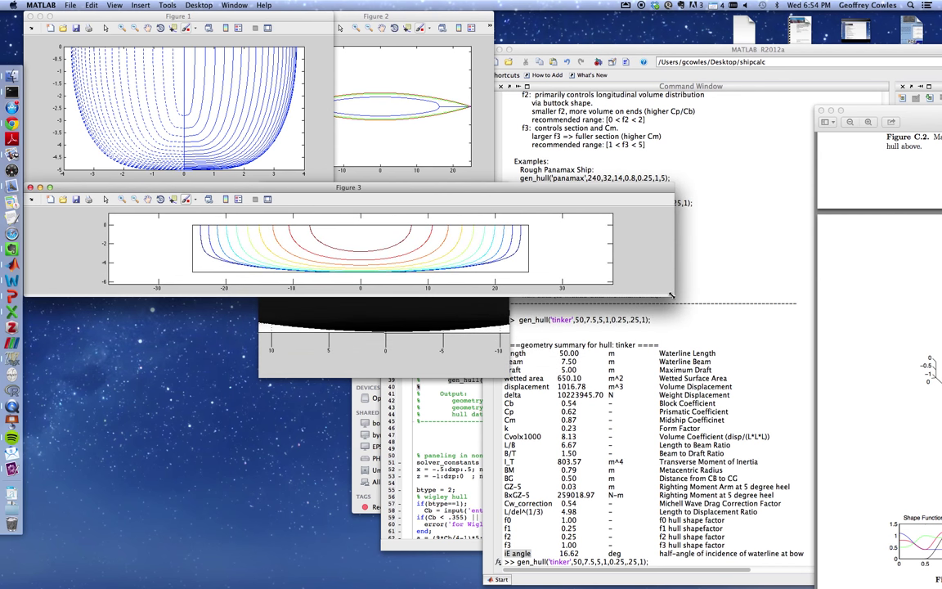
pyautogui.moveTo(671, 295); pyautogui.dragTo(675, 284)
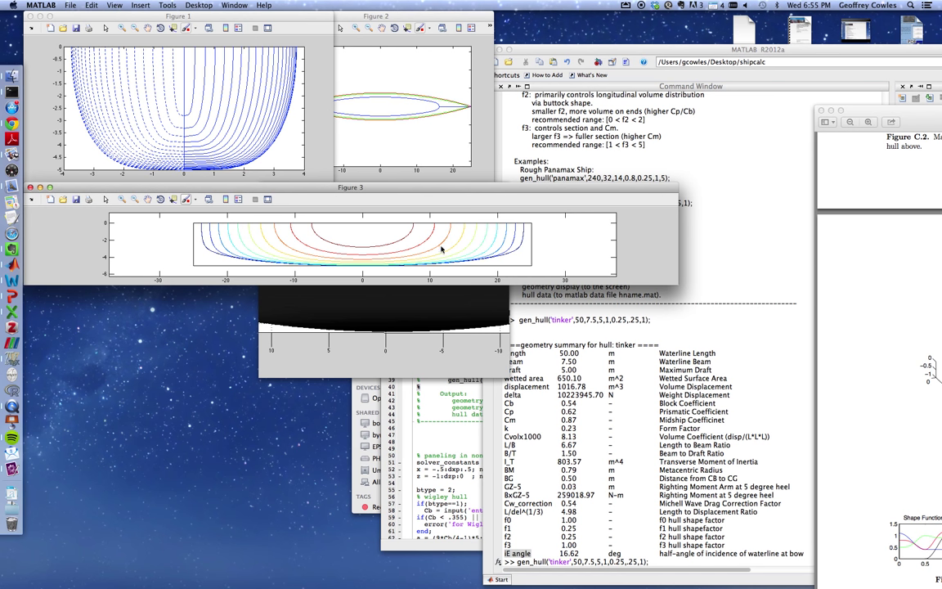
pyautogui.click(409, 292)
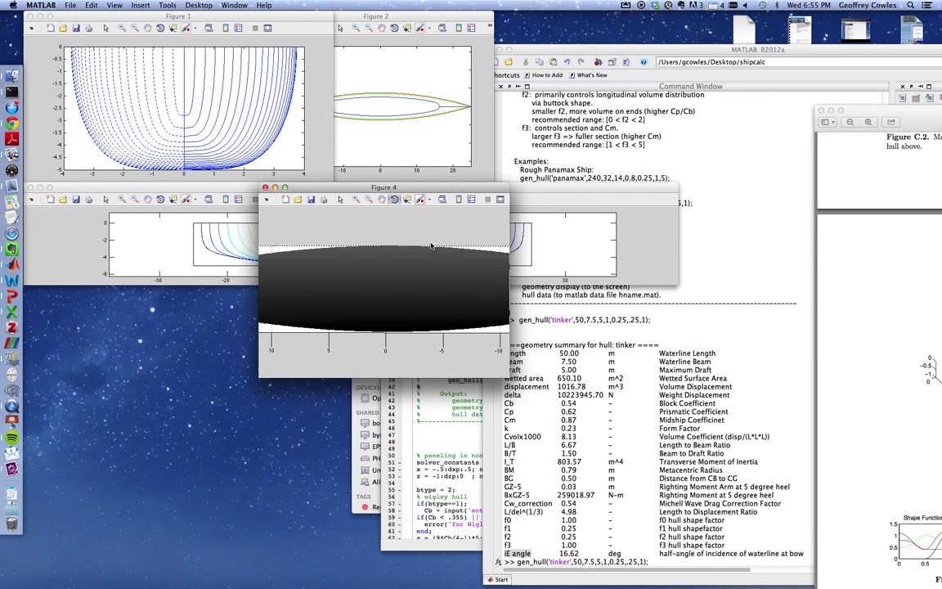
# Orbit the Figure 4 hull to a steep oblique view, zoom out, and raise Figure 2
pyautogui.click(392, 199)
pyautogui.click(216, 272)
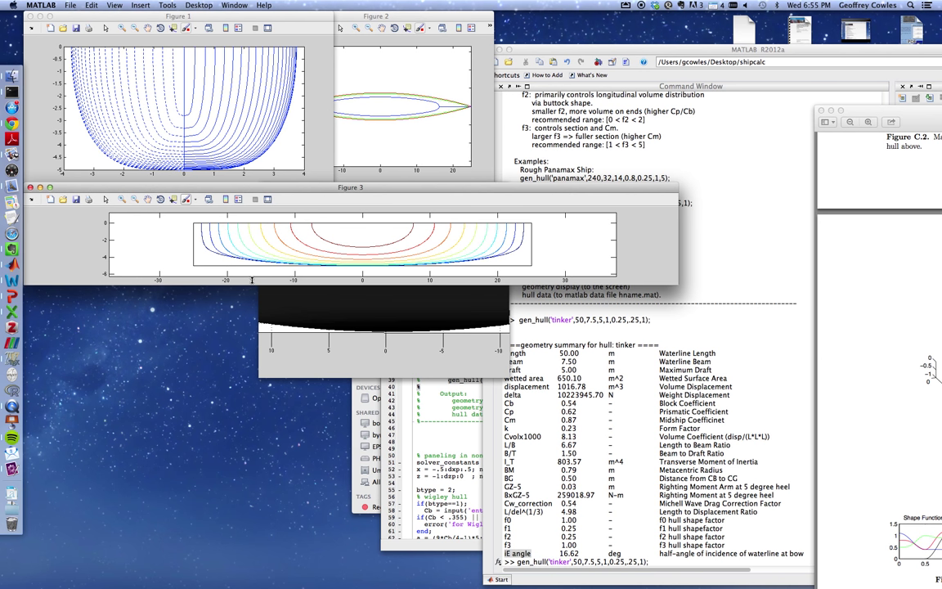
pyautogui.click(299, 288)
pyautogui.click(393, 201)
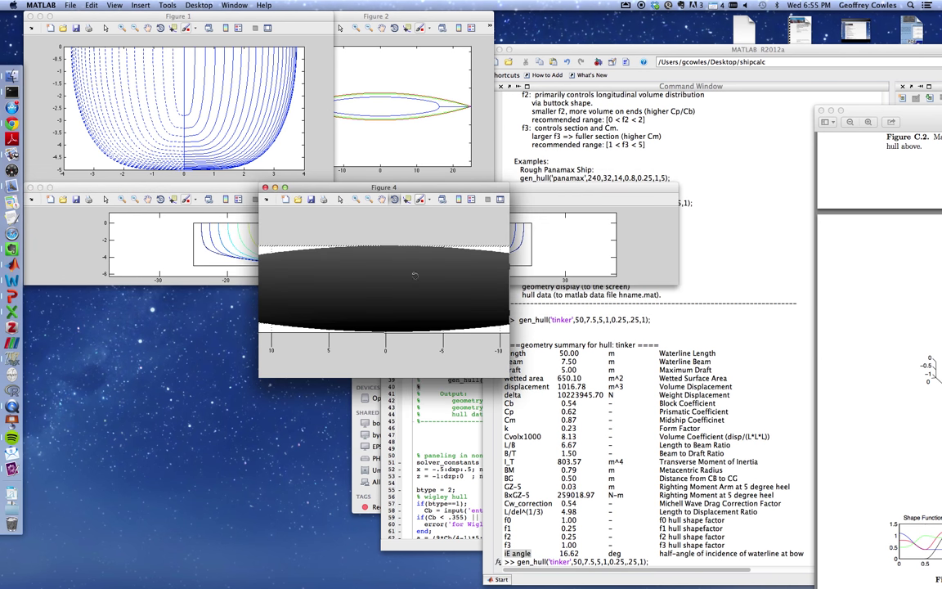
pyautogui.moveTo(384, 278); pyautogui.dragTo(425, 218)
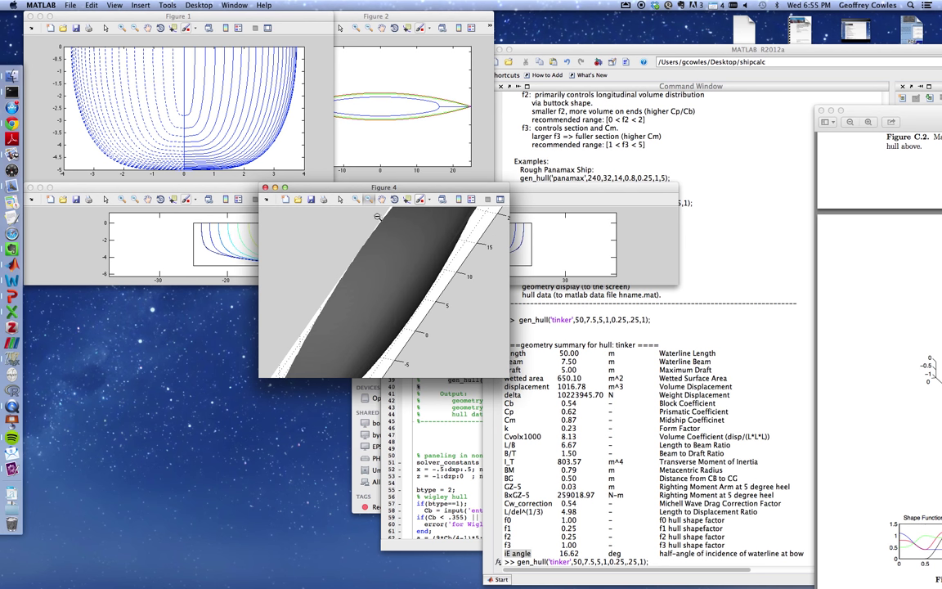
pyautogui.click(368, 199)
pyautogui.click(368, 213)
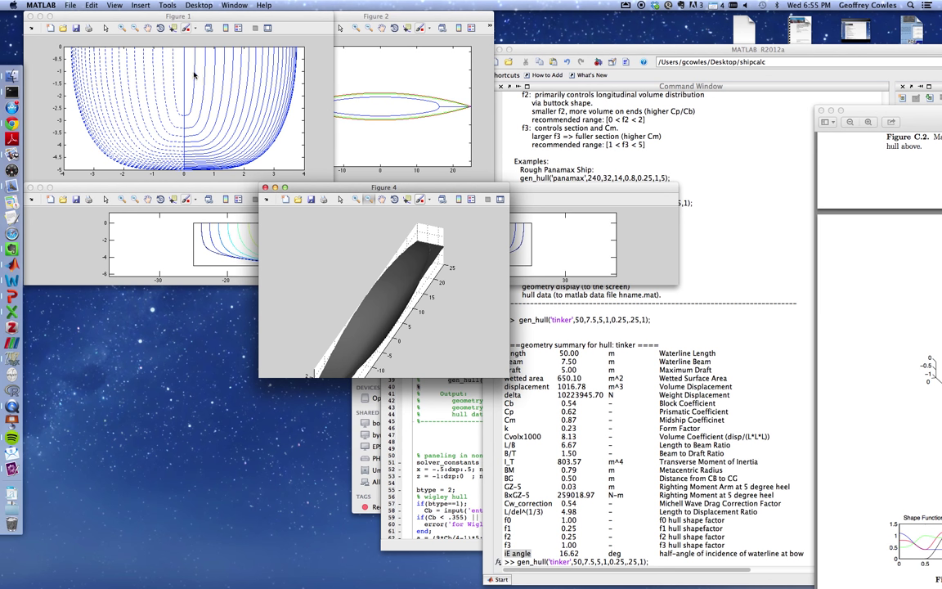
pyautogui.click(351, 133)
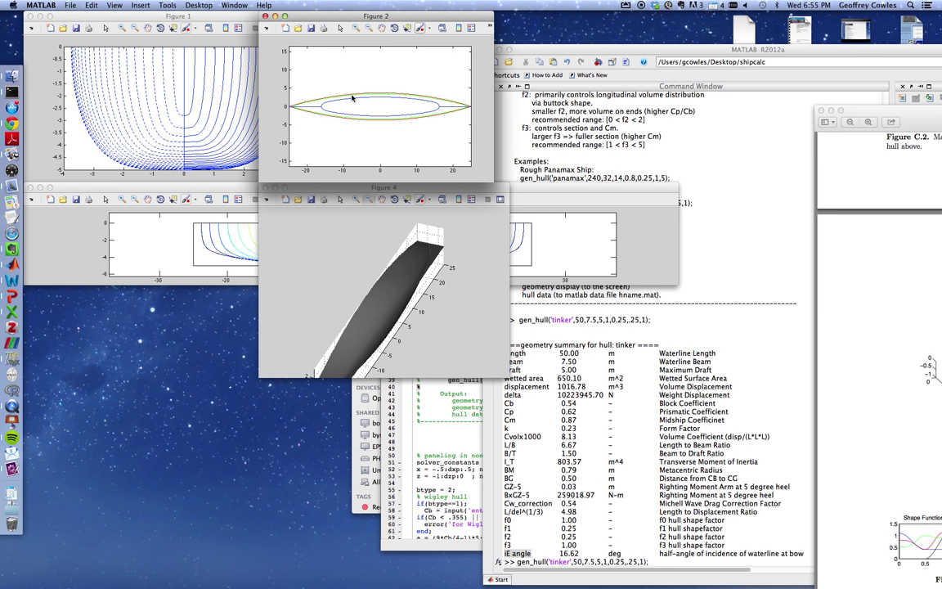
pyautogui.click(231, 108)
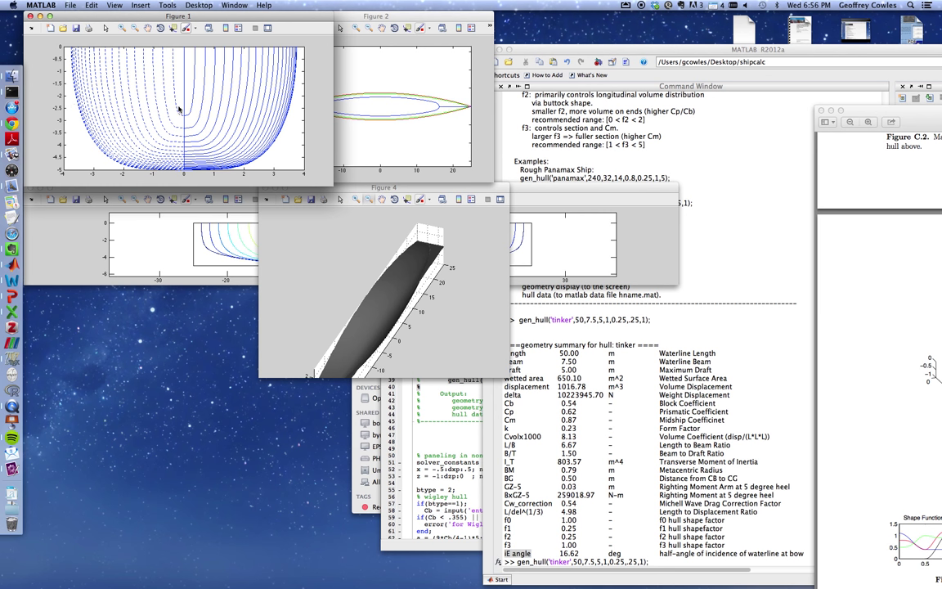
pyautogui.click(335, 98)
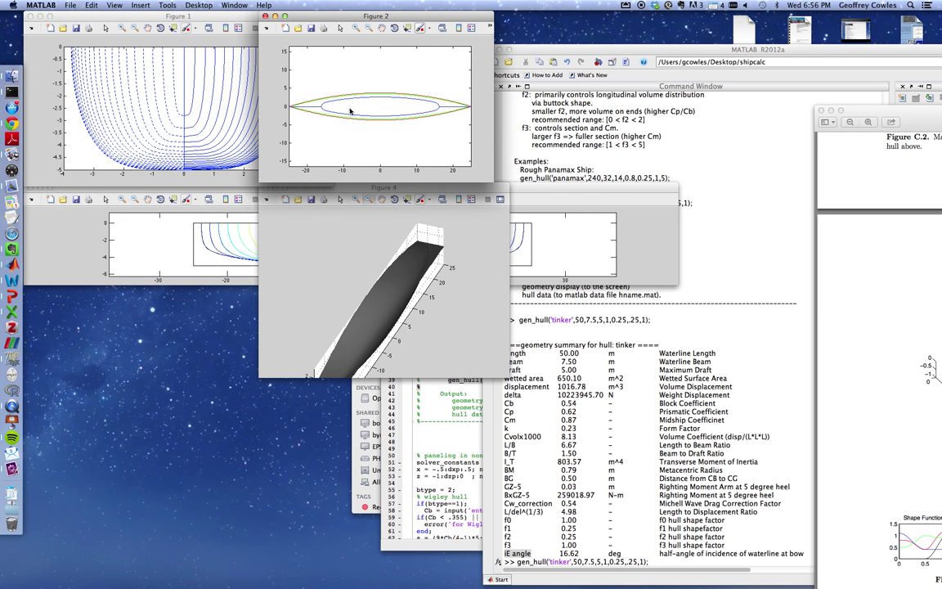
pyautogui.click(170, 129)
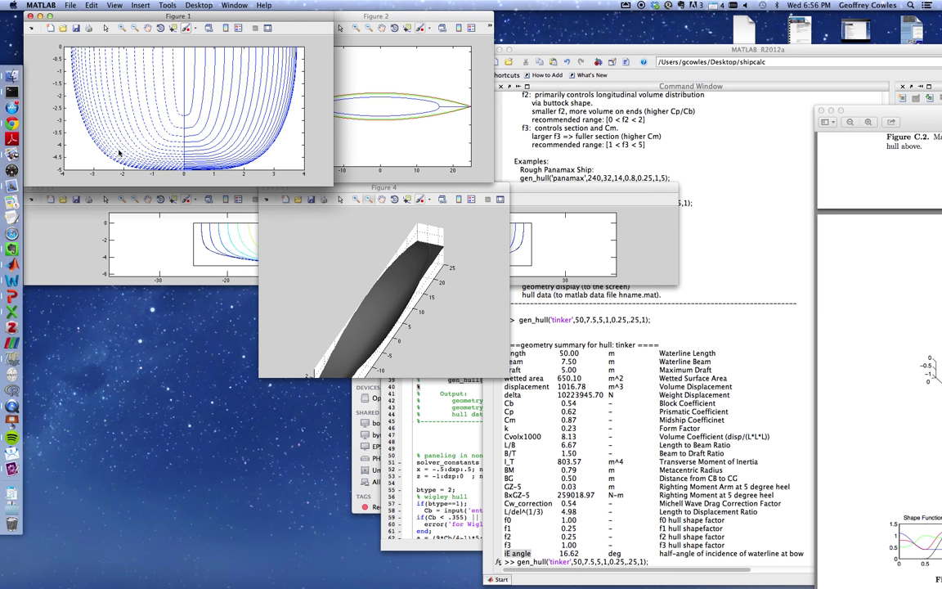
pyautogui.click(350, 132)
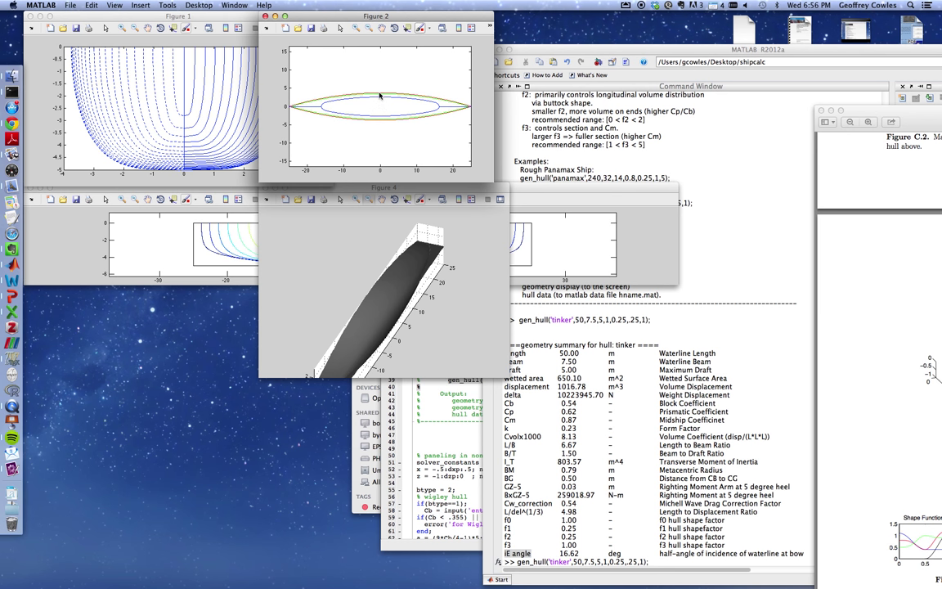
pyautogui.click(231, 17)
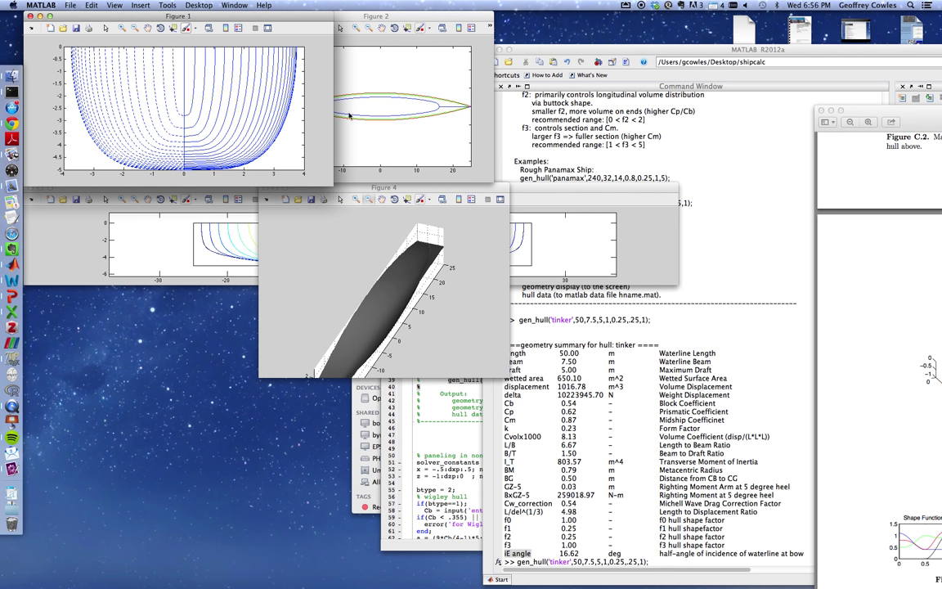
pyautogui.click(368, 139)
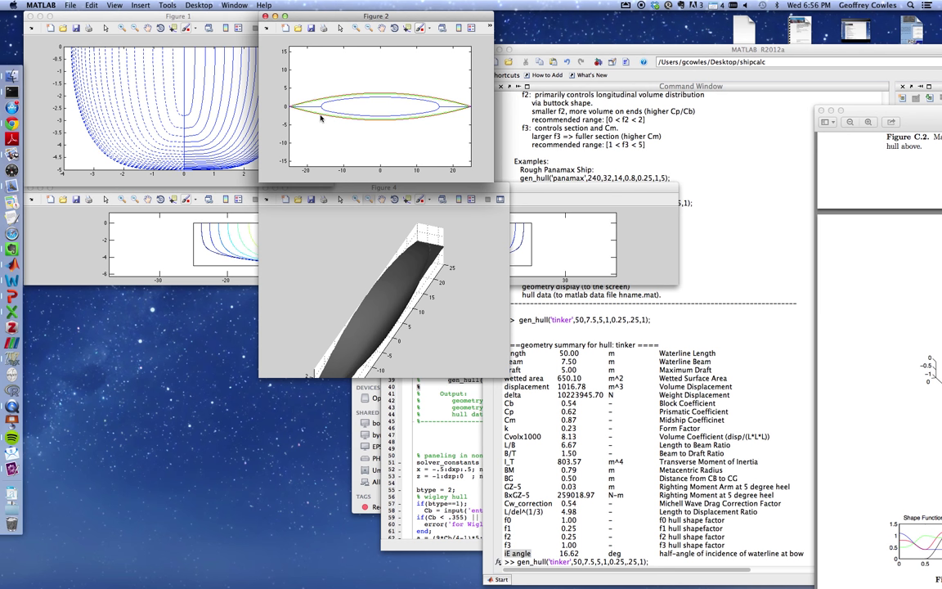
pyautogui.click(148, 144)
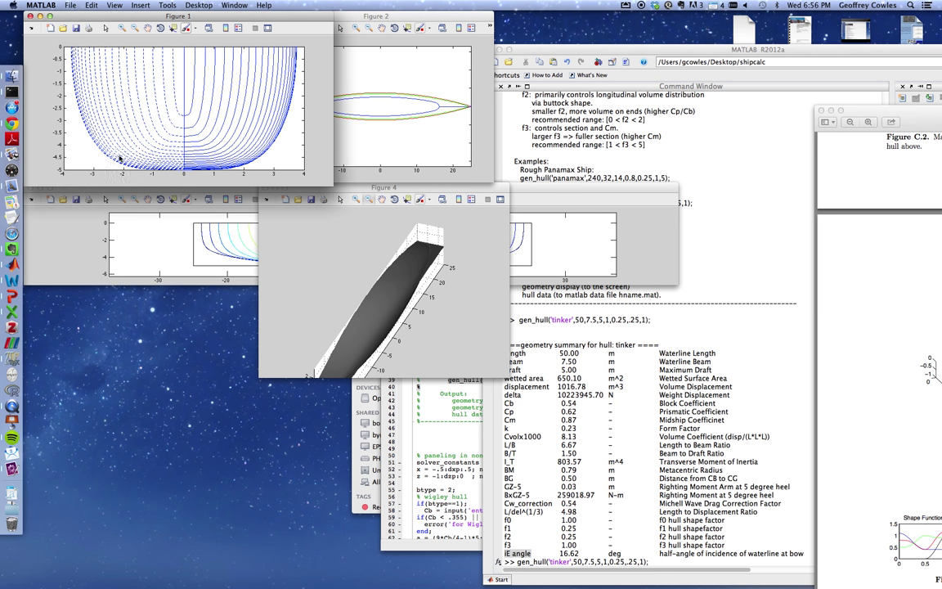
pyautogui.click(346, 144)
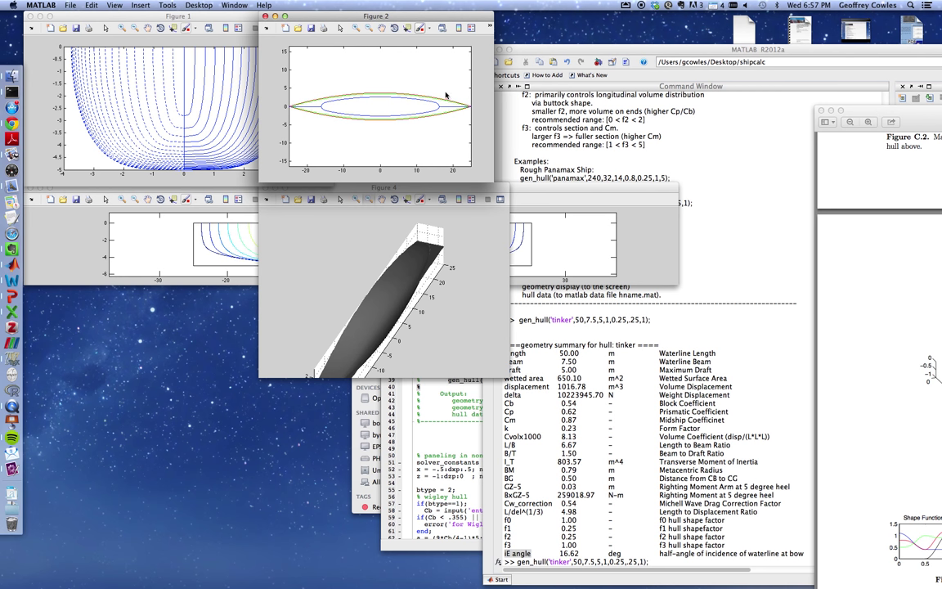
# Shift MATLAB up, reshape Figure 3 narrow and tall, and move Figures 4 and 2 right
pyautogui.moveTo(550, 50); pyautogui.dragTo(566, 20)
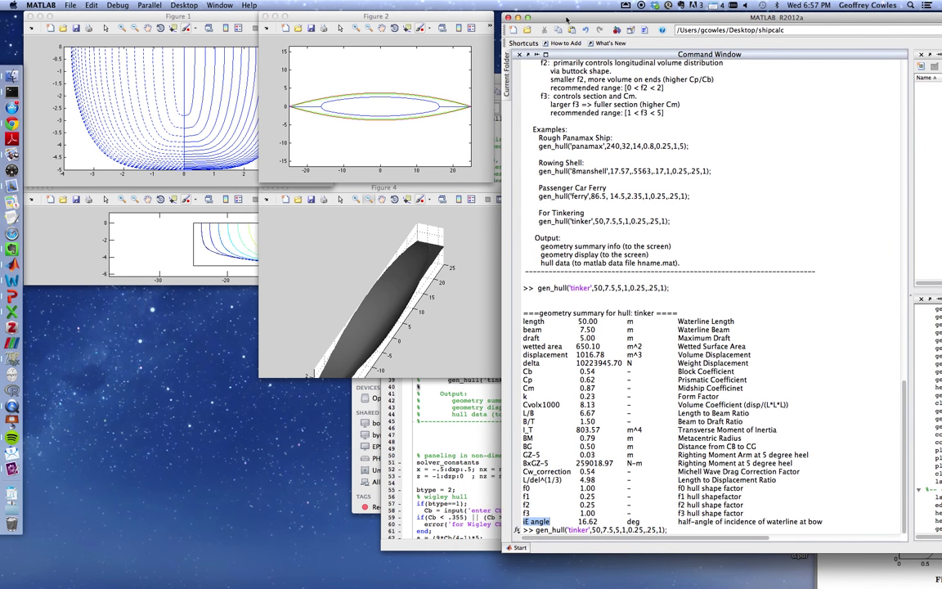
pyautogui.click(102, 237)
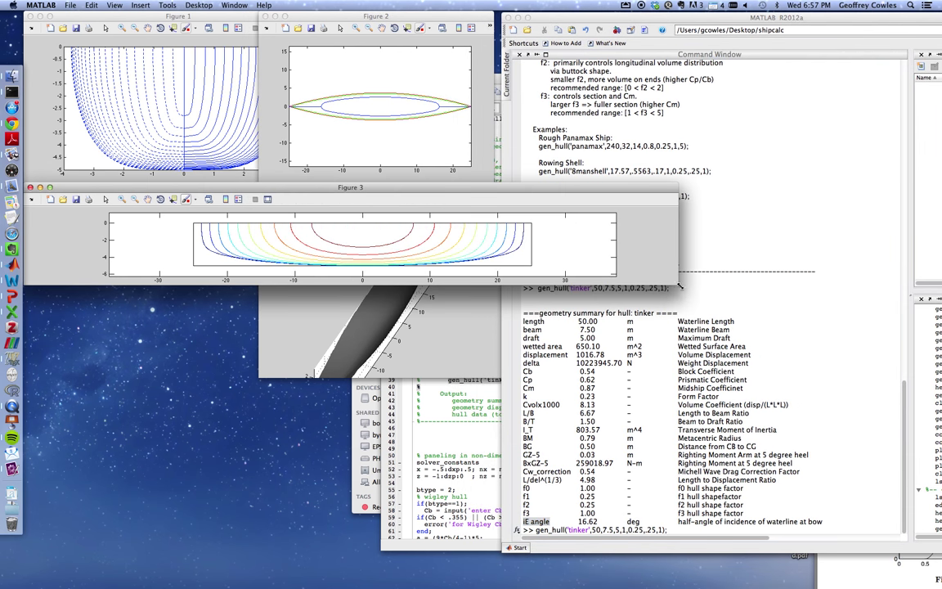
pyautogui.moveTo(679, 287); pyautogui.dragTo(266, 382)
pyautogui.click(283, 220)
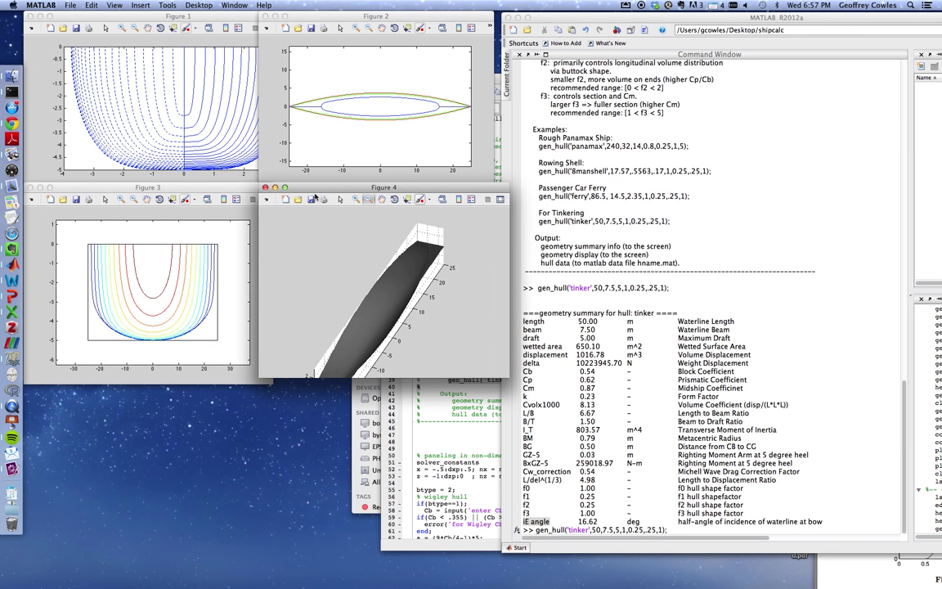
pyautogui.moveTo(316, 188); pyautogui.dragTo(330, 191)
pyautogui.moveTo(302, 17); pyautogui.dragTo(325, 18)
# Raise the body plan, then return to the Command Window and scroll up to the gen_hull help
pyautogui.click(260, 15)
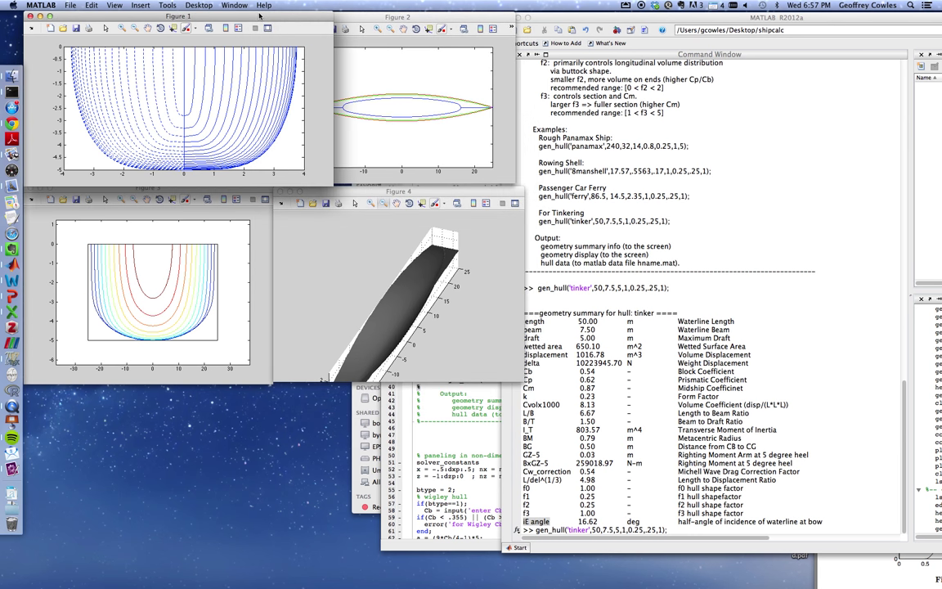
pyautogui.click(662, 262)
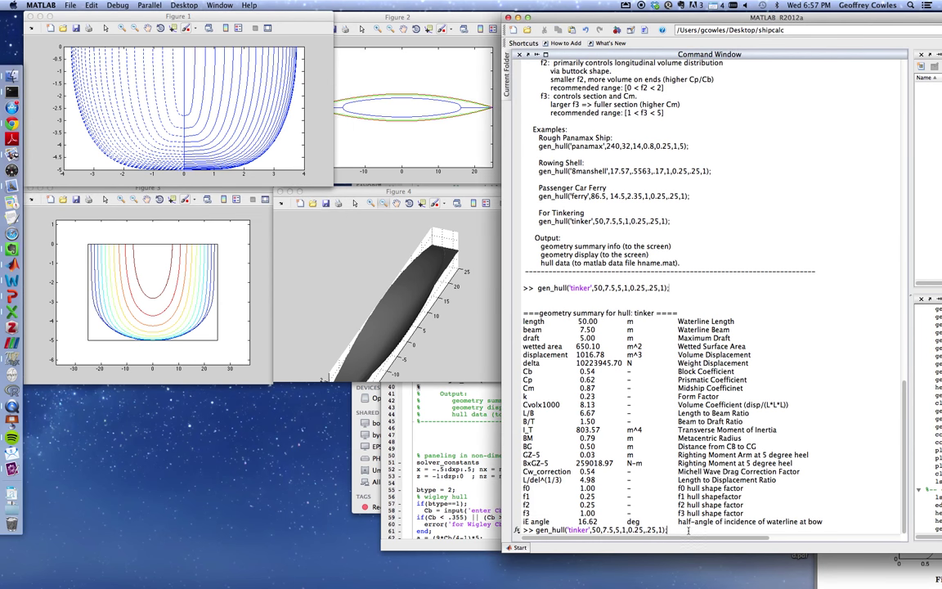
pyautogui.scroll(5, 667, 426)
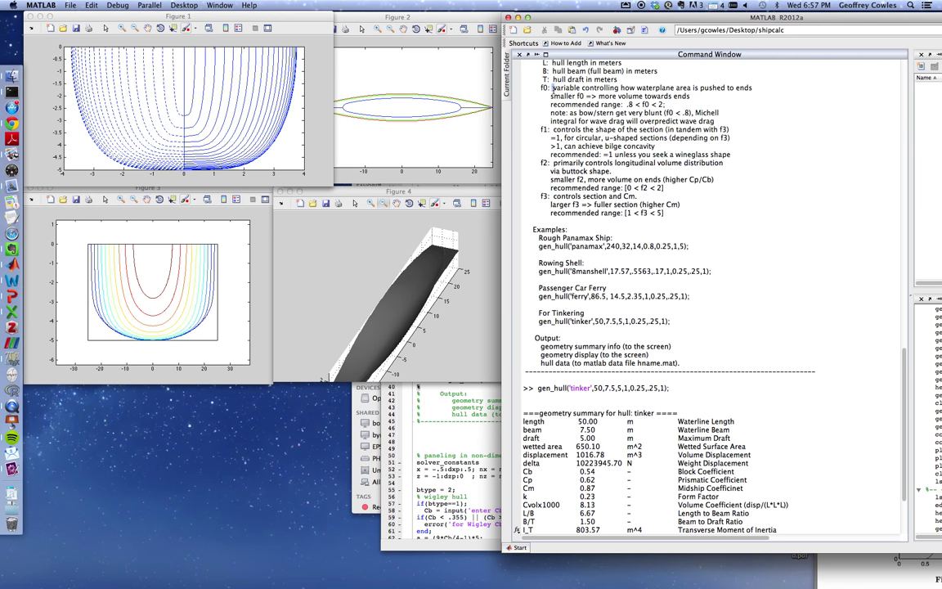
pyautogui.moveTo(553, 88); pyautogui.dragTo(752, 88)
pyautogui.click(382, 20)
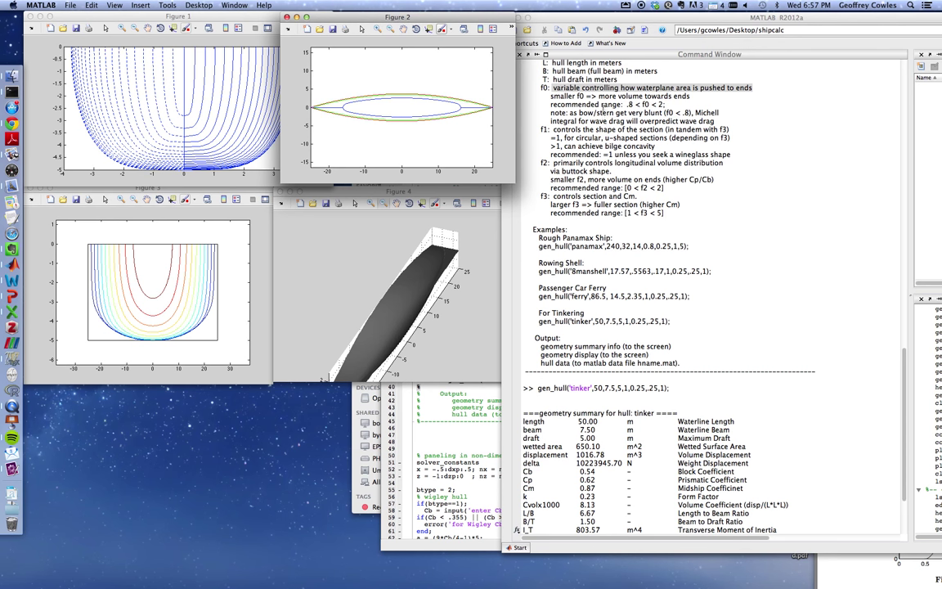
pyautogui.click(627, 105)
pyautogui.moveTo(626, 105); pyautogui.dragTo(660, 106)
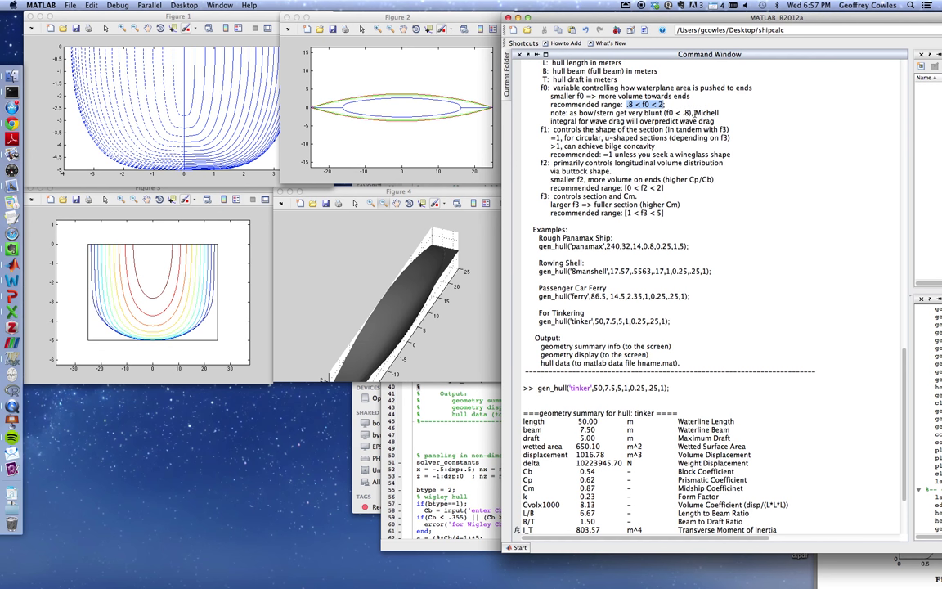
pyautogui.scroll(1, 696, 112)
pyautogui.moveTo(695, 120); pyautogui.dragTo(718, 120)
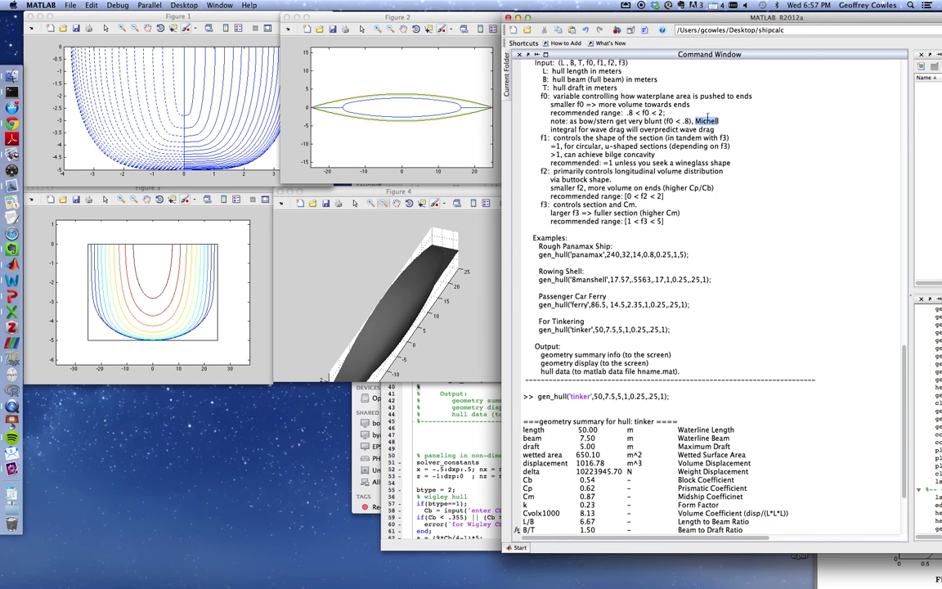
pyautogui.click(695, 120)
pyautogui.moveTo(696, 120); pyautogui.dragTo(719, 120)
pyautogui.click(706, 120)
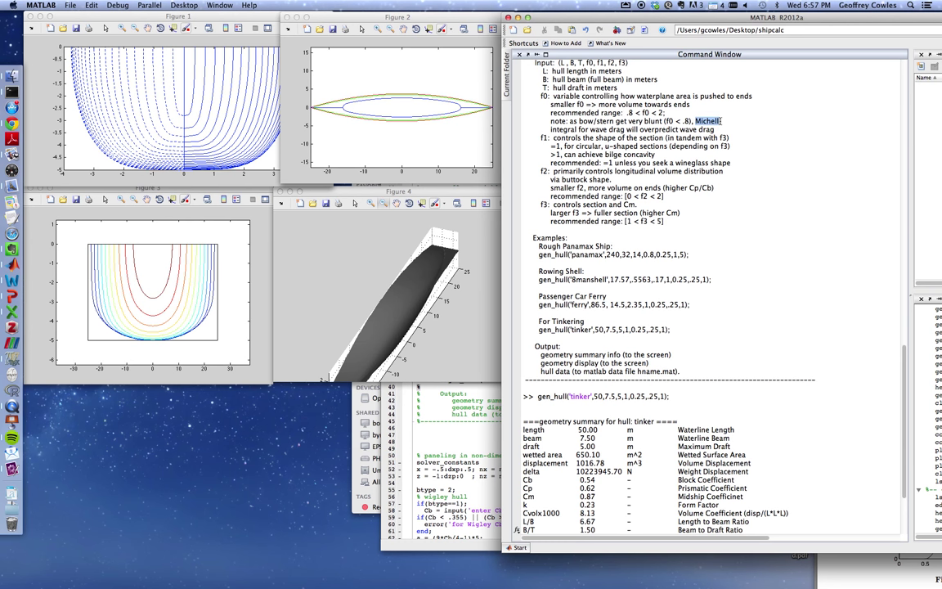
pyautogui.click(656, 122)
pyautogui.moveTo(627, 112); pyautogui.dragTo(665, 113)
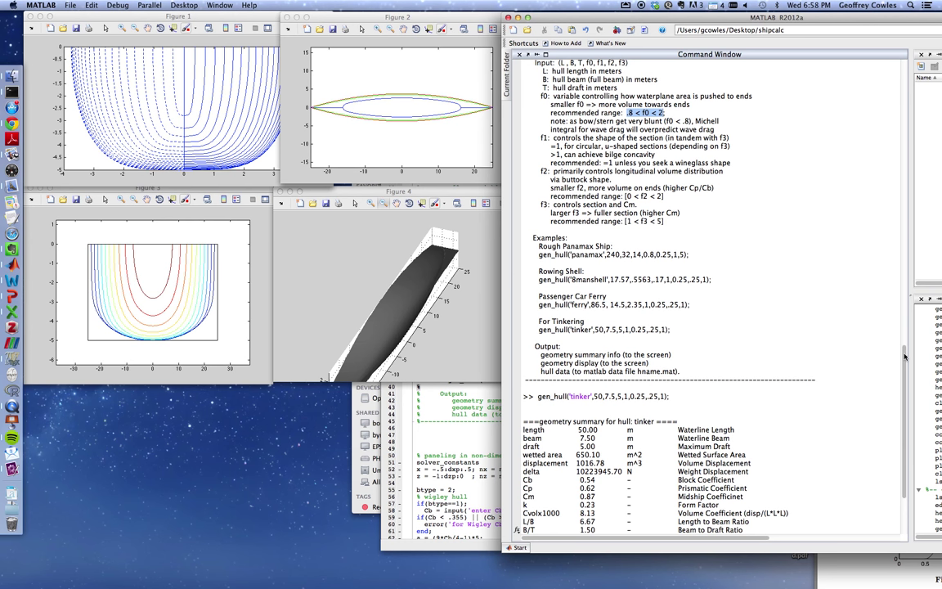
pyautogui.scroll(-5, 904, 355)
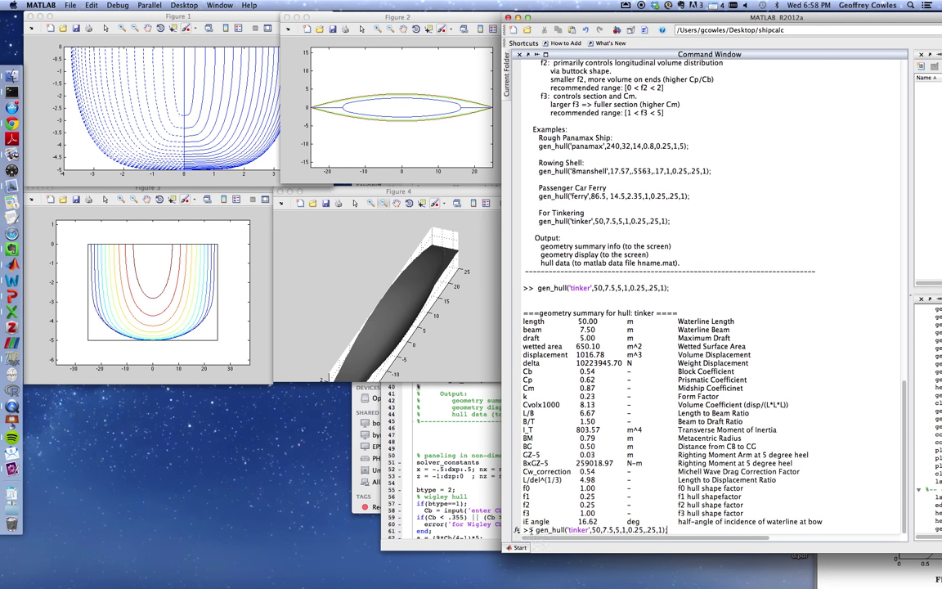
# Edit the recalled gen_hull command, spacing its arguments and changing f0 from 1 to 0.2
pyautogui.moveTo(535, 530); pyautogui.dragTo(651, 529)
pyautogui.click(608, 533)
pyautogui.press('Right')
pyautogui.press('Right')
pyautogui.click(657, 529)
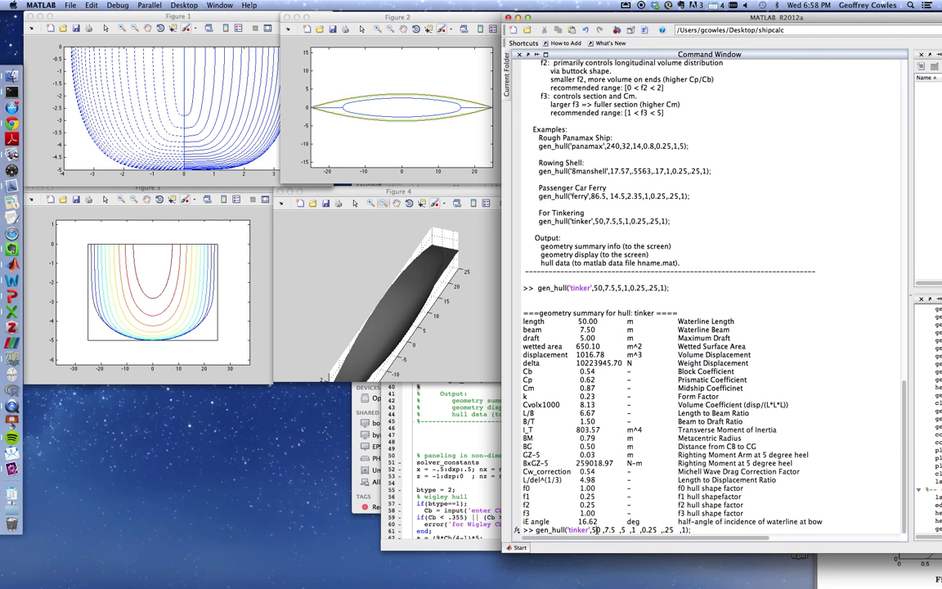
pyautogui.click(609, 530)
pyautogui.click(625, 530)
pyautogui.press('BackSpace')
pyautogui.write('0.2')
# Return to the Command Window and run the modified gen_hull command with f0 = 0.2
pyautogui.click(330, 145)
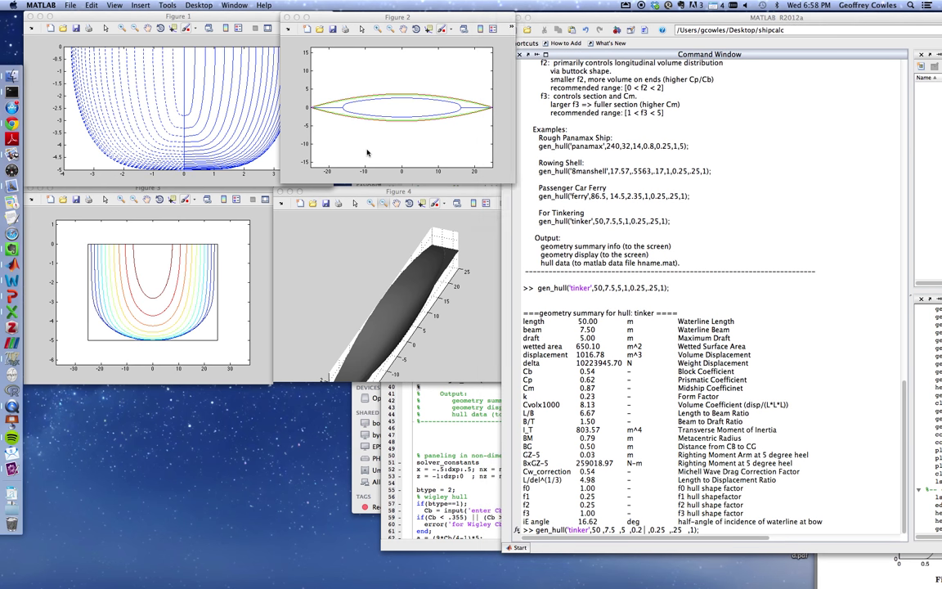
pyautogui.click(669, 488)
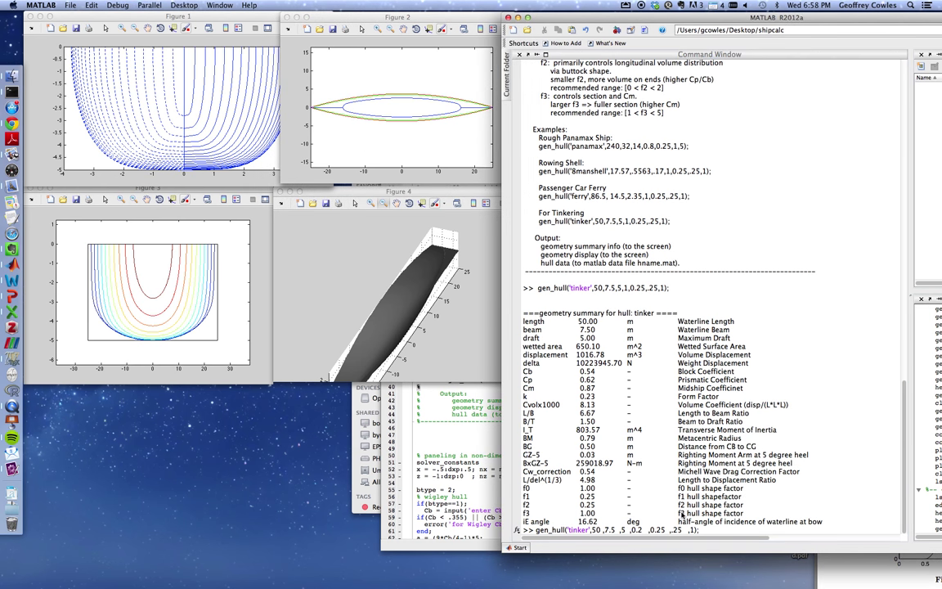
pyautogui.moveTo(515, 290); pyautogui.dragTo(661, 484)
pyautogui.click(725, 530)
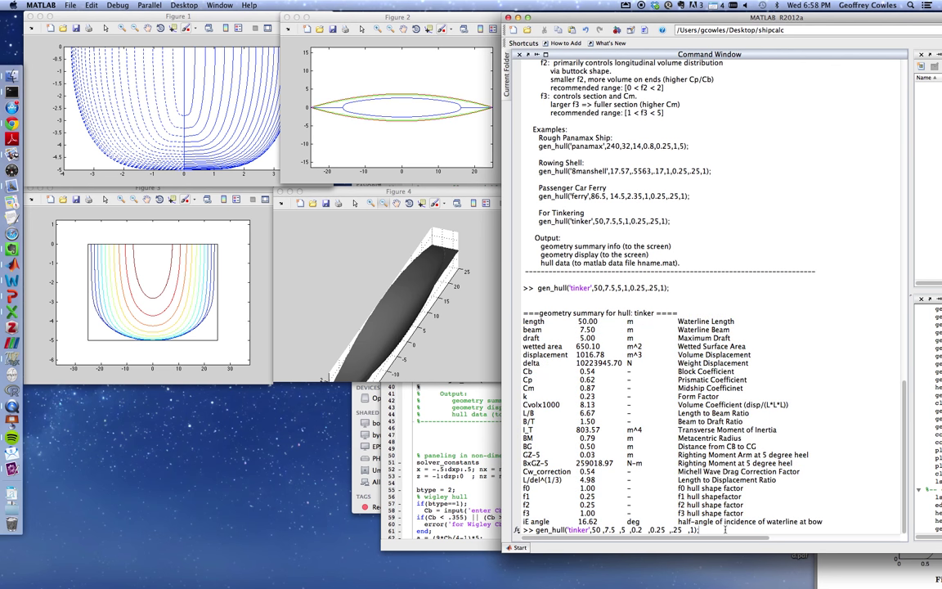
pyautogui.press('Return')
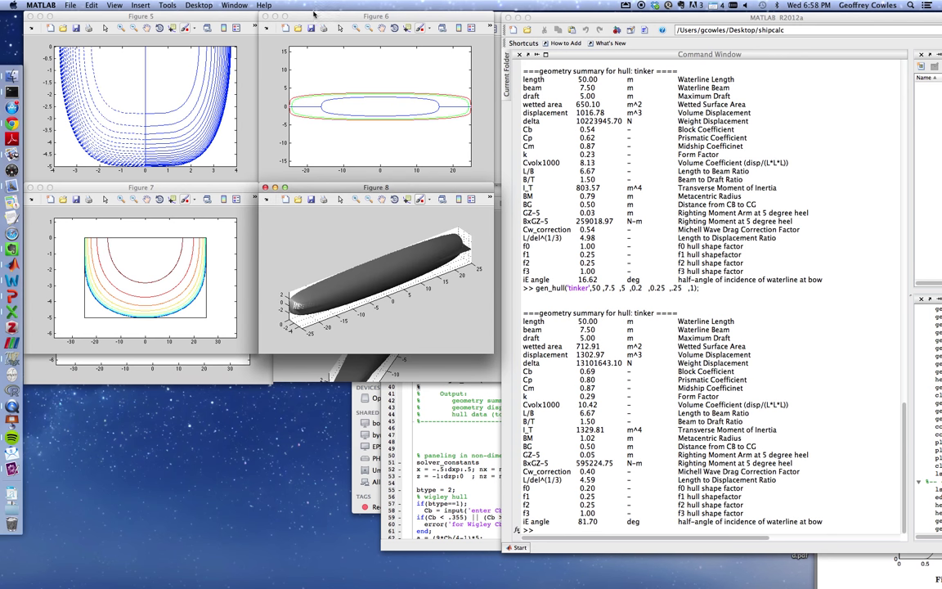
# Move the new waterline plan rightward, then zoom the new 3-D hull onto its bow and back out
pyautogui.moveTo(315, 16); pyautogui.dragTo(542, 18)
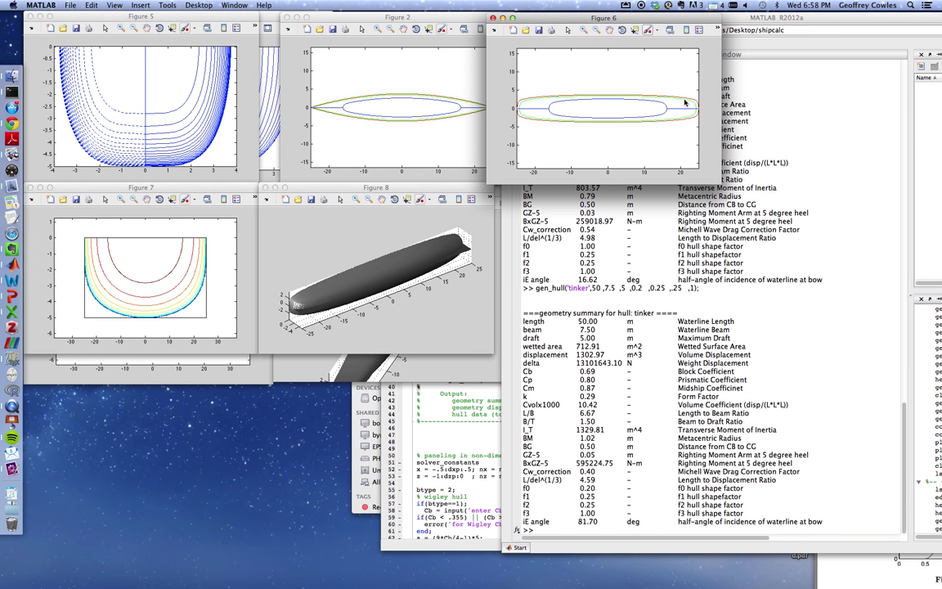
pyautogui.click(301, 298)
pyautogui.click(357, 199)
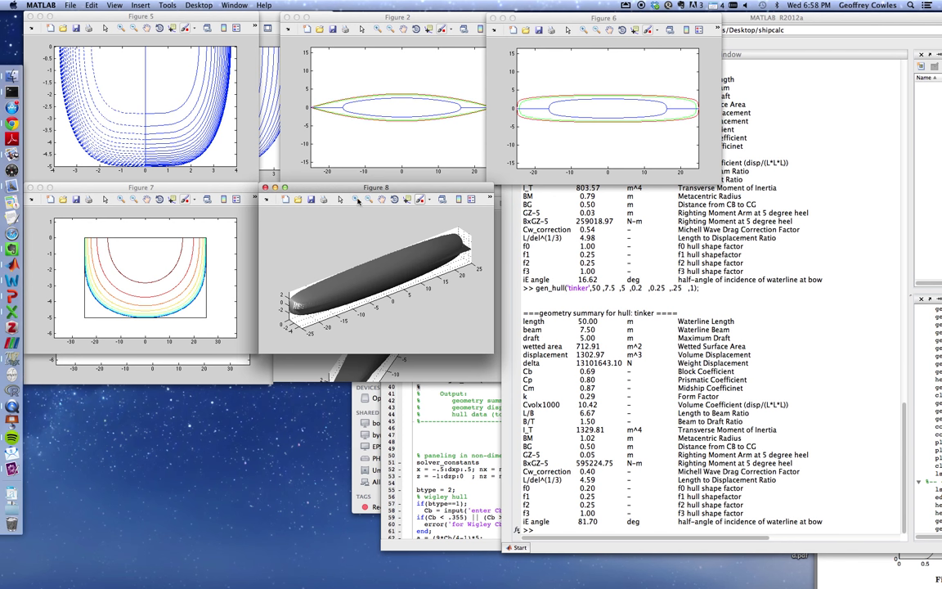
pyautogui.click(298, 294)
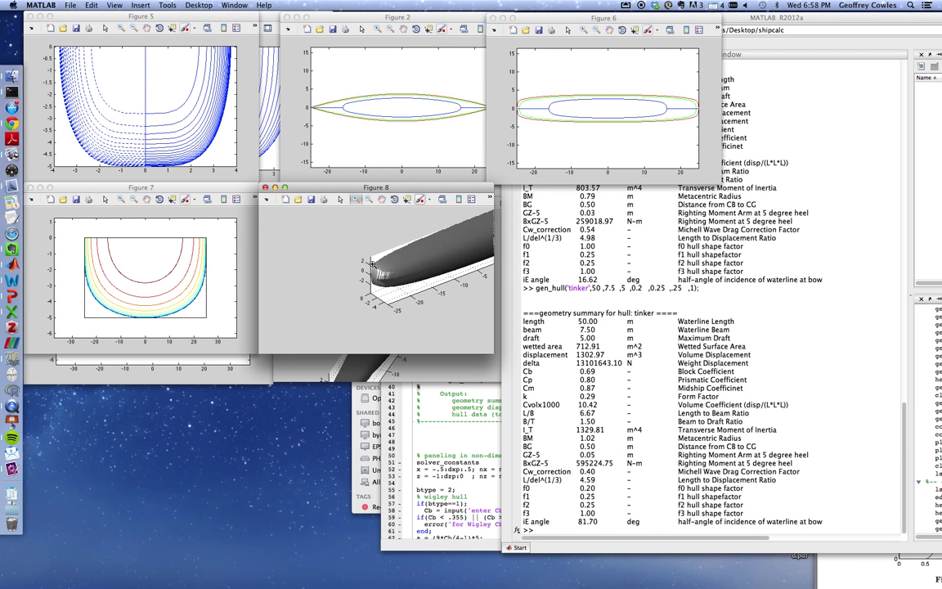
pyautogui.click(369, 199)
pyautogui.click(363, 243)
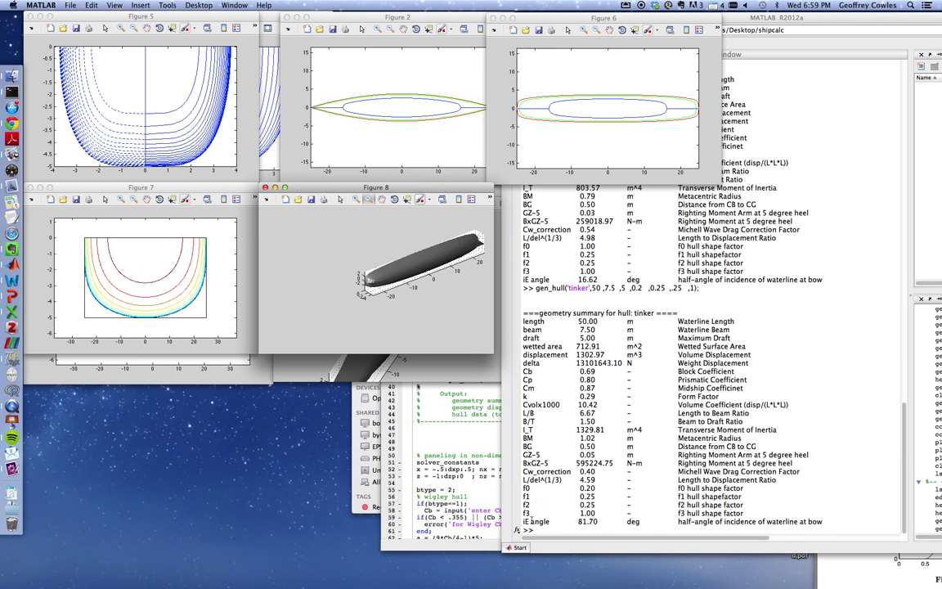
pyautogui.click(524, 521)
# Arrange the waterline plan windows and zoom the original waterline plan onto its bow tip
pyautogui.moveTo(524, 520); pyautogui.dragTo(552, 524)
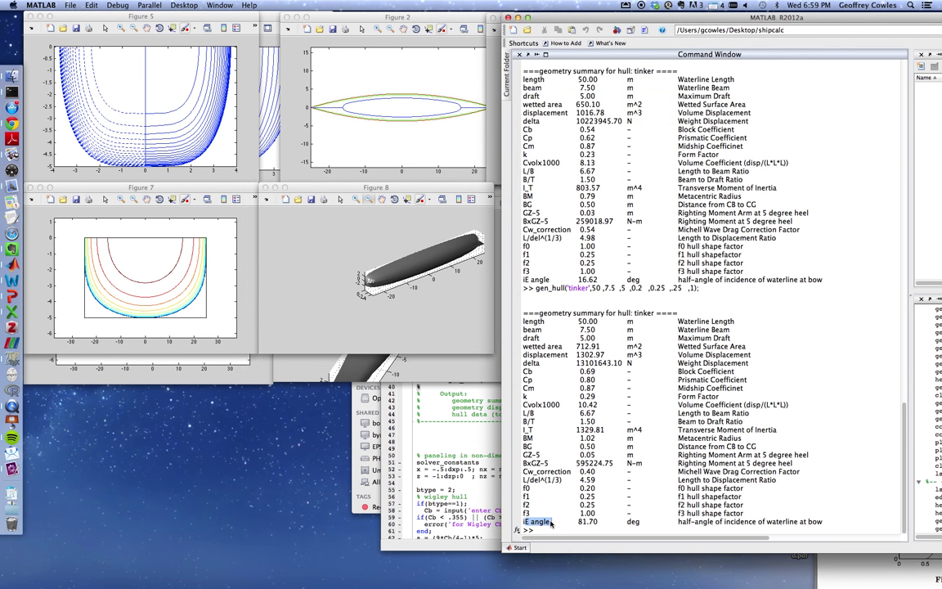
pyautogui.click(345, 129)
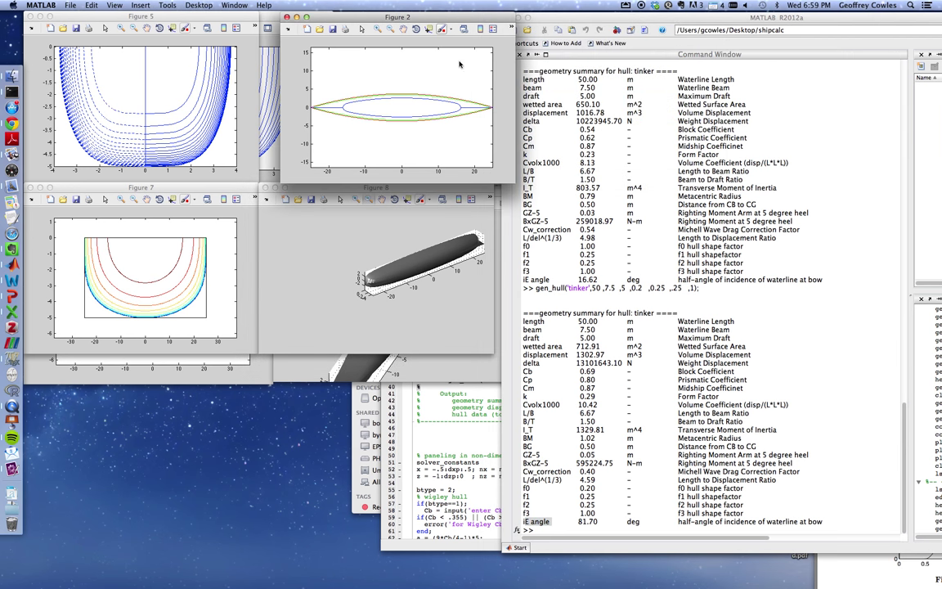
pyautogui.moveTo(564, 18); pyautogui.dragTo(625, 16)
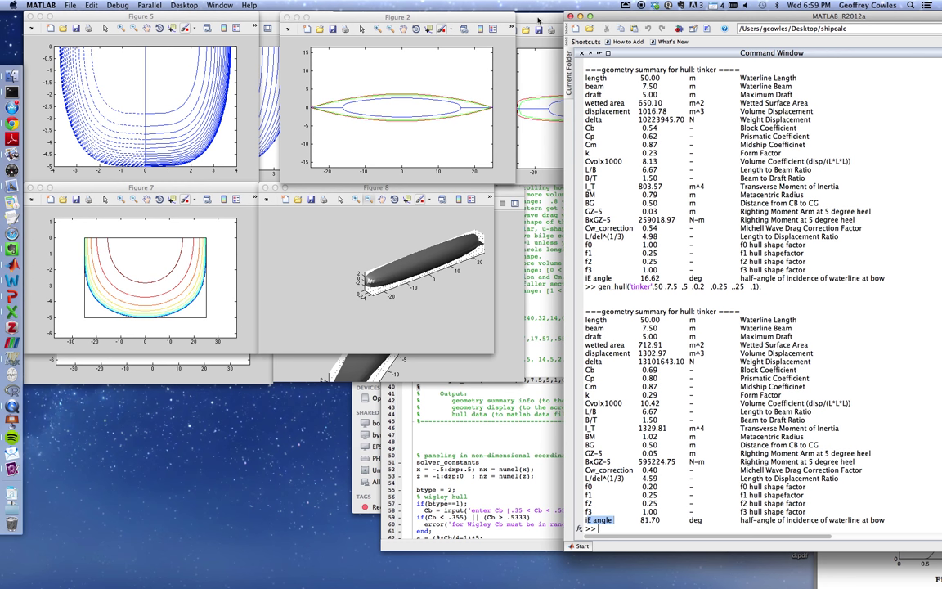
pyautogui.click(524, 88)
pyautogui.click(325, 19)
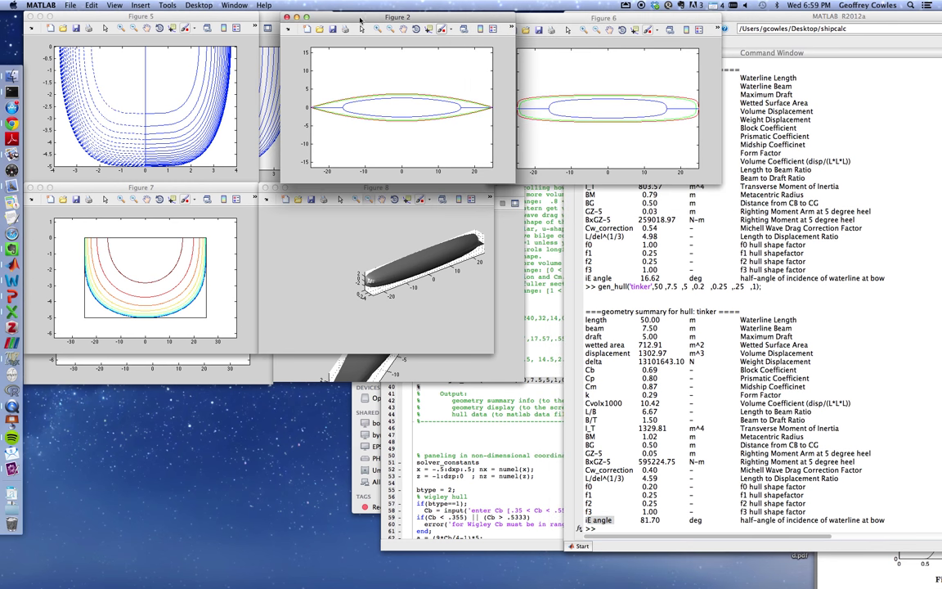
pyautogui.click(376, 29)
pyautogui.moveTo(311, 90); pyautogui.dragTo(362, 124)
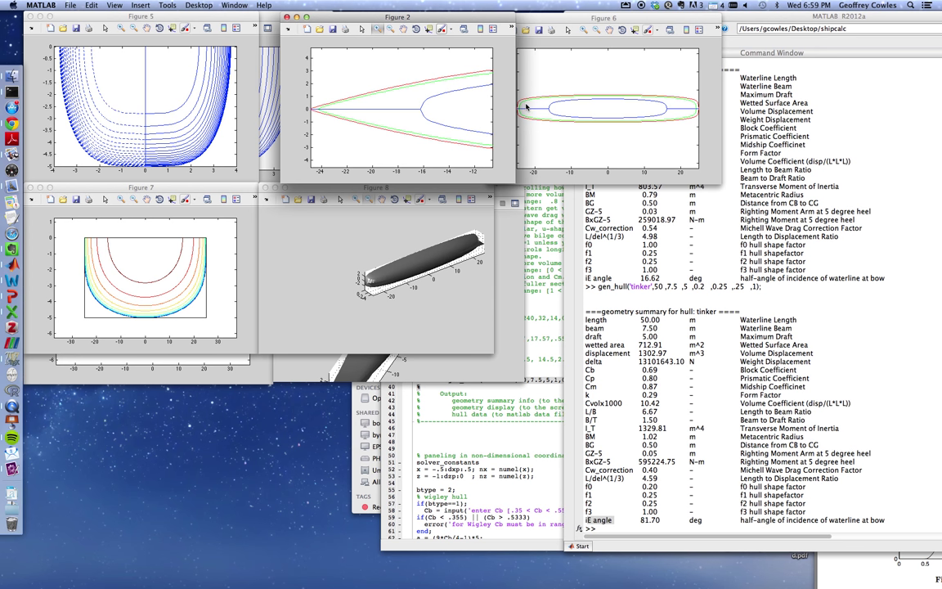
# Zoom Figure 6's waterline plot in on the bow, about x −24 to −12, then back out
pyautogui.click(527, 106)
pyautogui.click(581, 31)
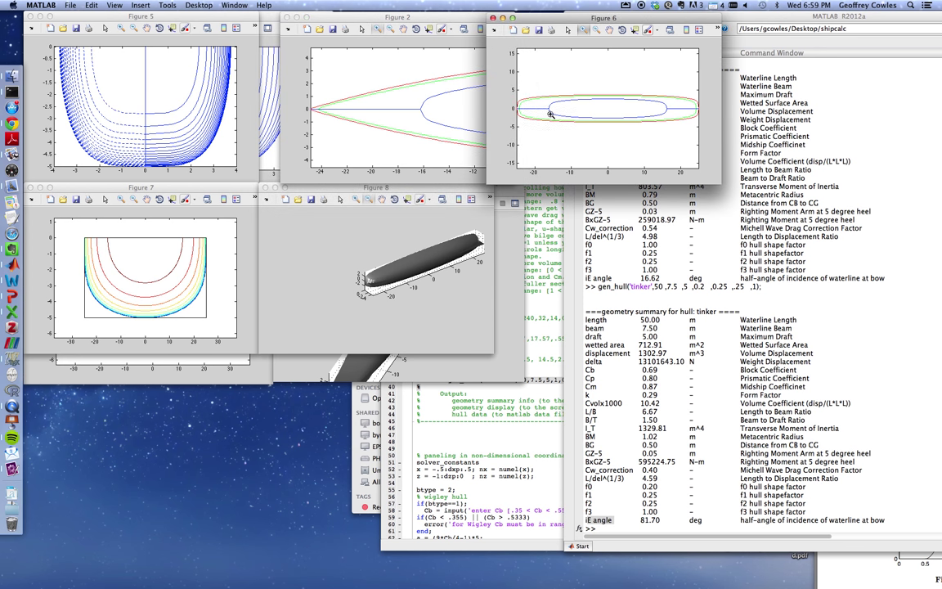
pyautogui.moveTo(551, 113); pyautogui.dragTo(500, 94)
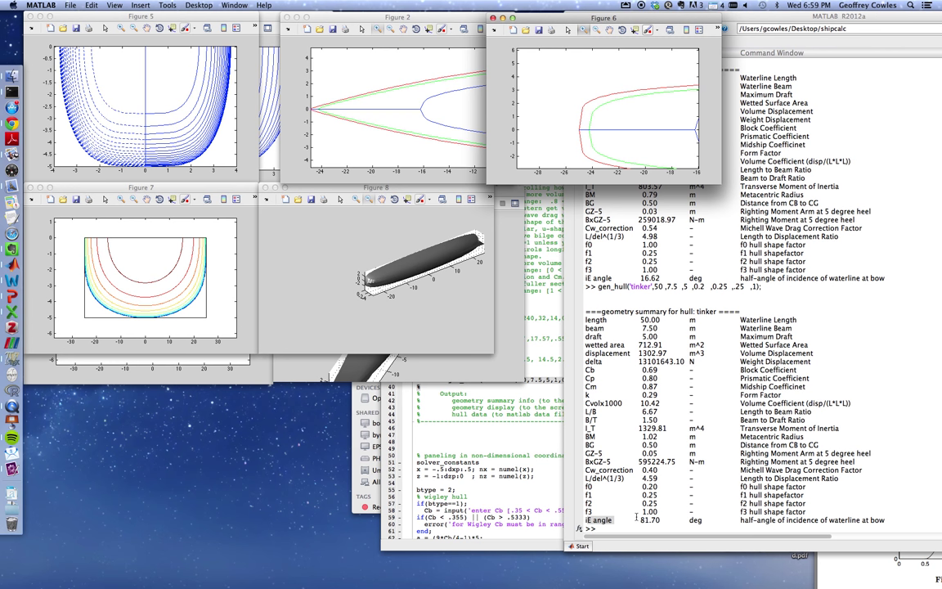
pyautogui.click(577, 471)
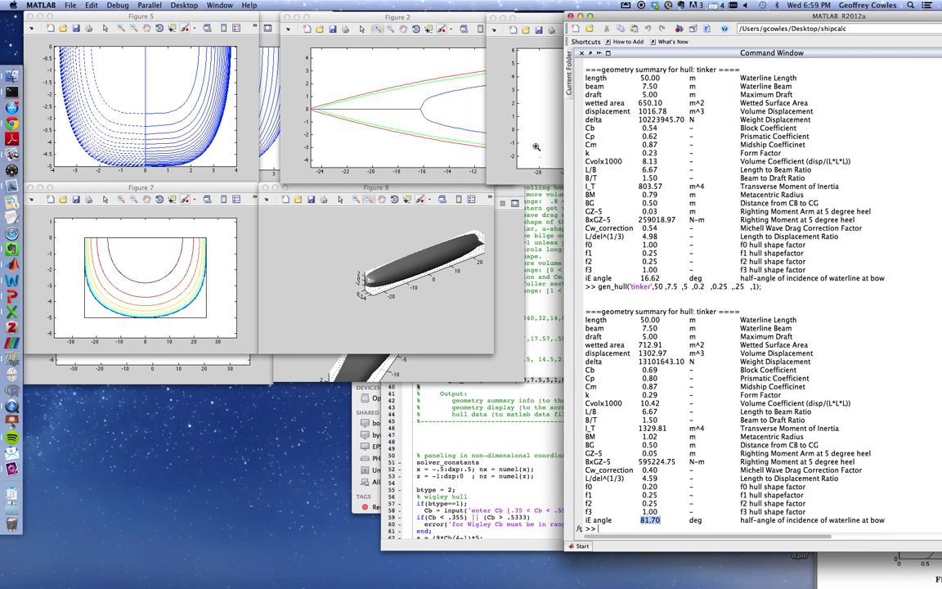
pyautogui.click(482, 132)
pyautogui.click(536, 155)
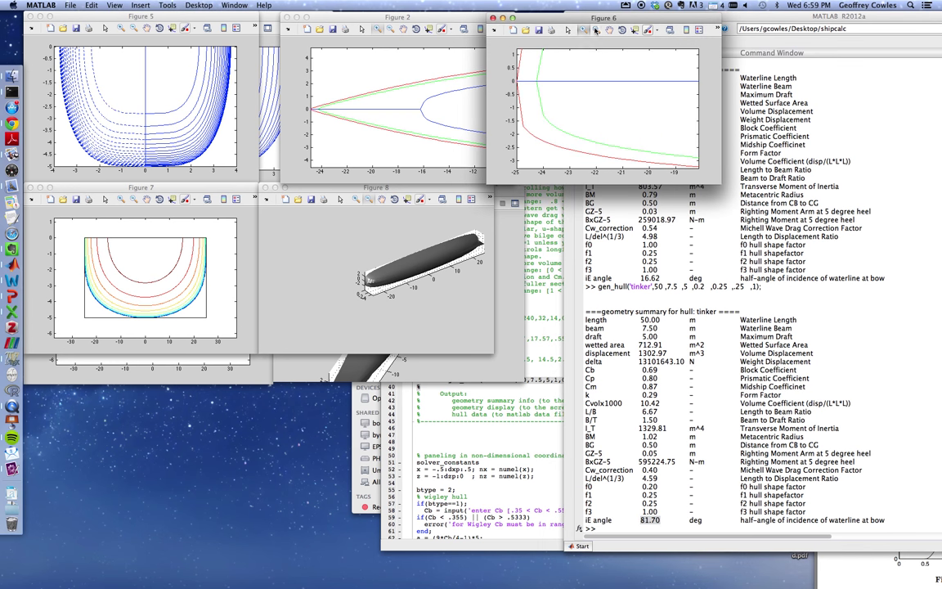
pyautogui.keyDown('alt'); pyautogui.click(600, 87); pyautogui.keyUp('alt')
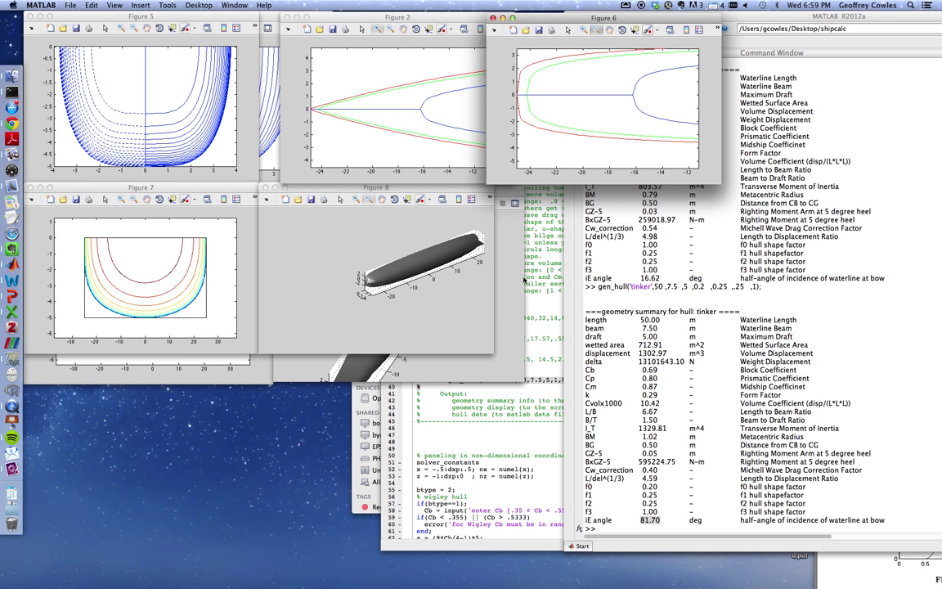
# Recall the gen_hull tinker command and rerun it with f0 changed from 0.2 to 1.0
pyautogui.click(622, 378)
pyautogui.press('Up')
pyautogui.press('Up')
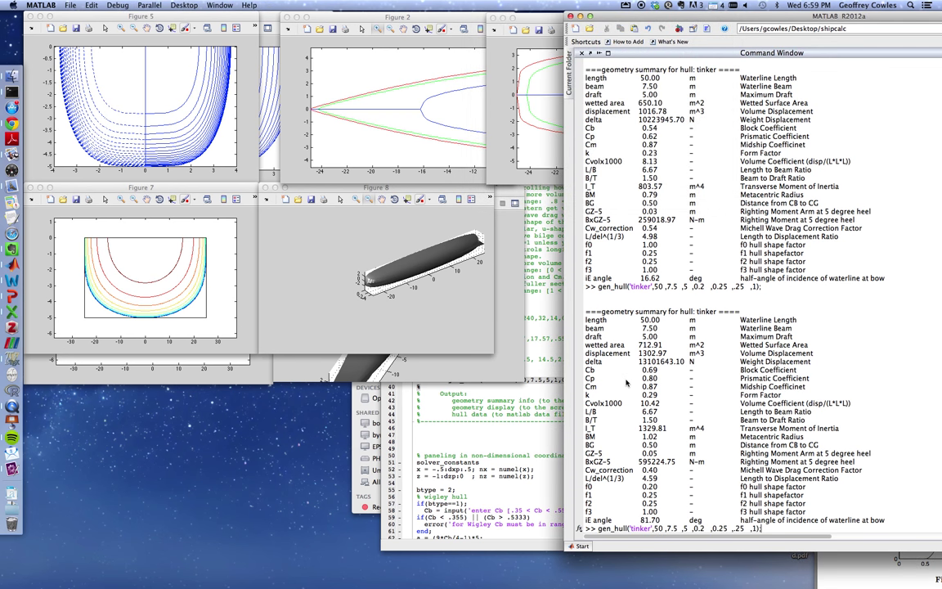
pyautogui.press('Up')
pyautogui.scroll(5, 612, 296)
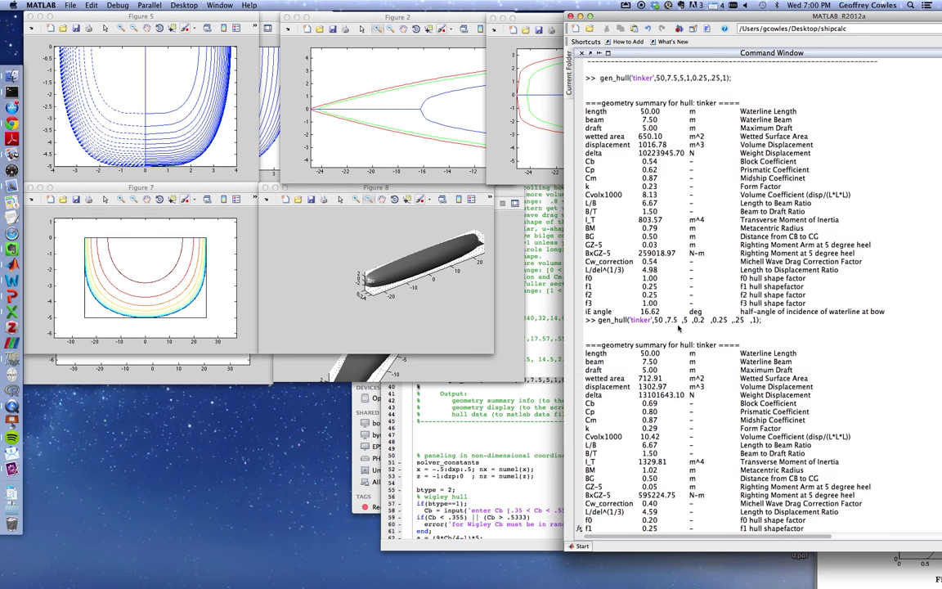
pyautogui.doubleClick(649, 18)
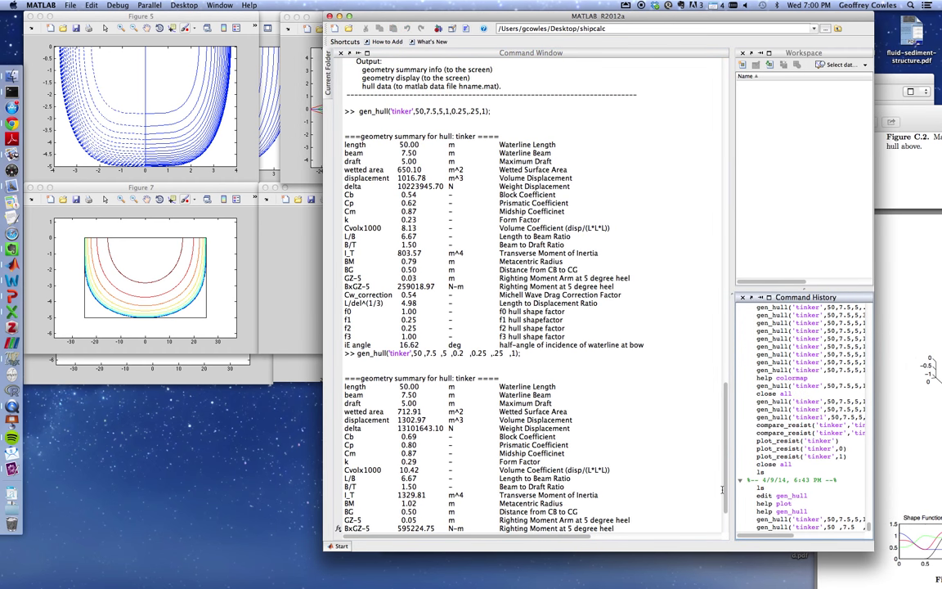
pyautogui.scroll(-3, 725, 487)
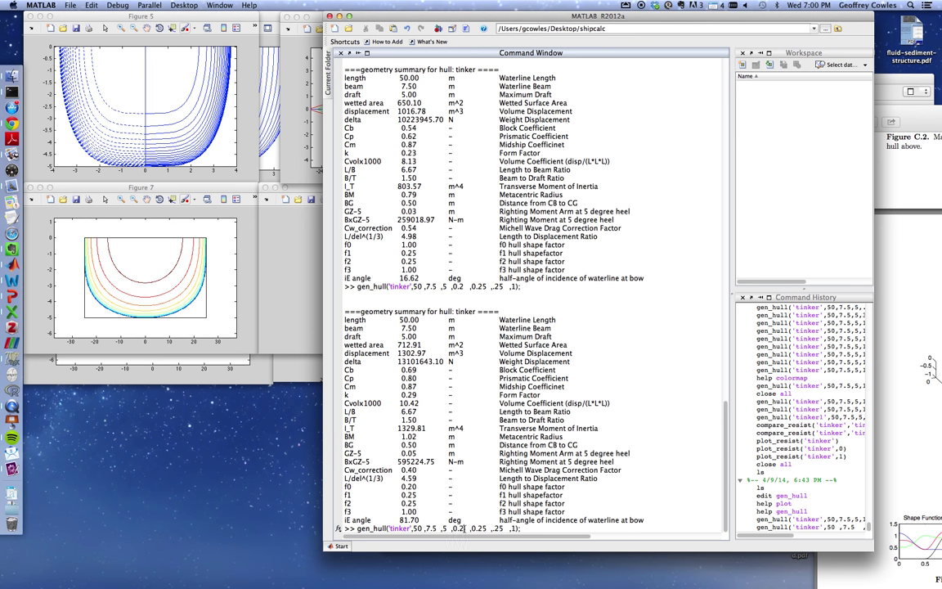
pyautogui.press('BackSpace')
pyautogui.press('BackSpace')
pyautogui.press('BackSpace')
pyautogui.write('1.0')
pyautogui.press('Return')
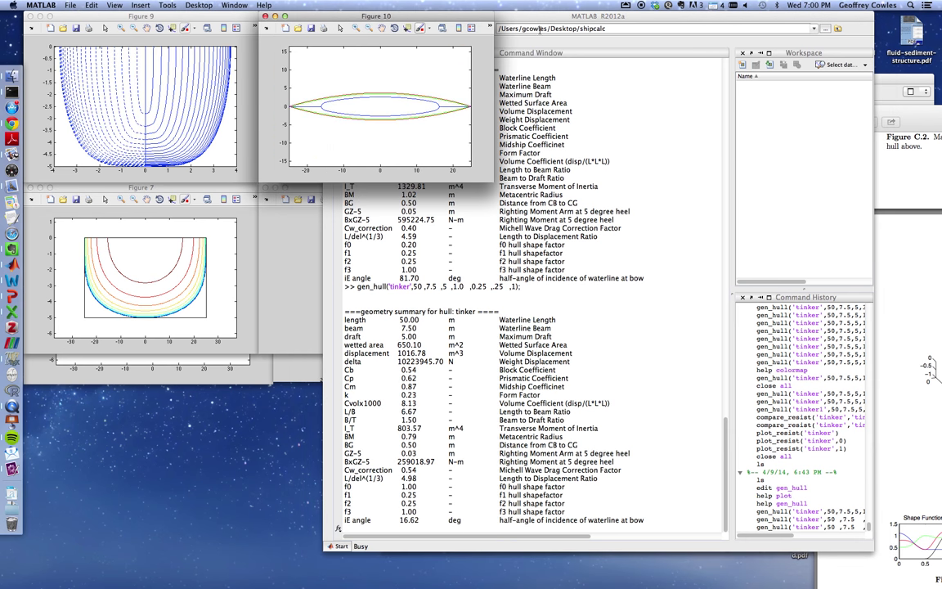
# Rearrange the new figure windows and highlight the new iE angle of 16.62 degrees
pyautogui.moveTo(550, 22); pyautogui.dragTo(802, 22)
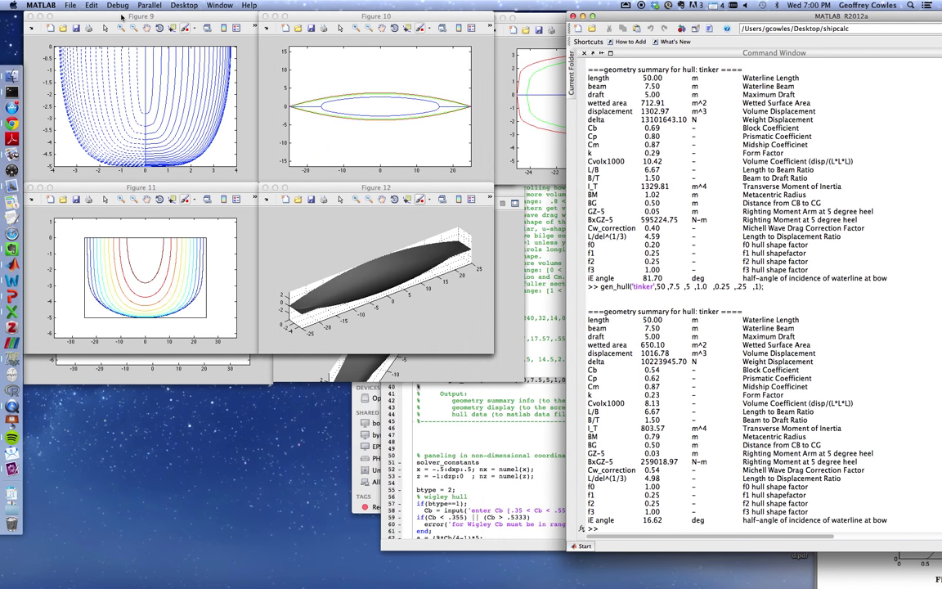
pyautogui.moveTo(122, 11); pyautogui.dragTo(315, 11)
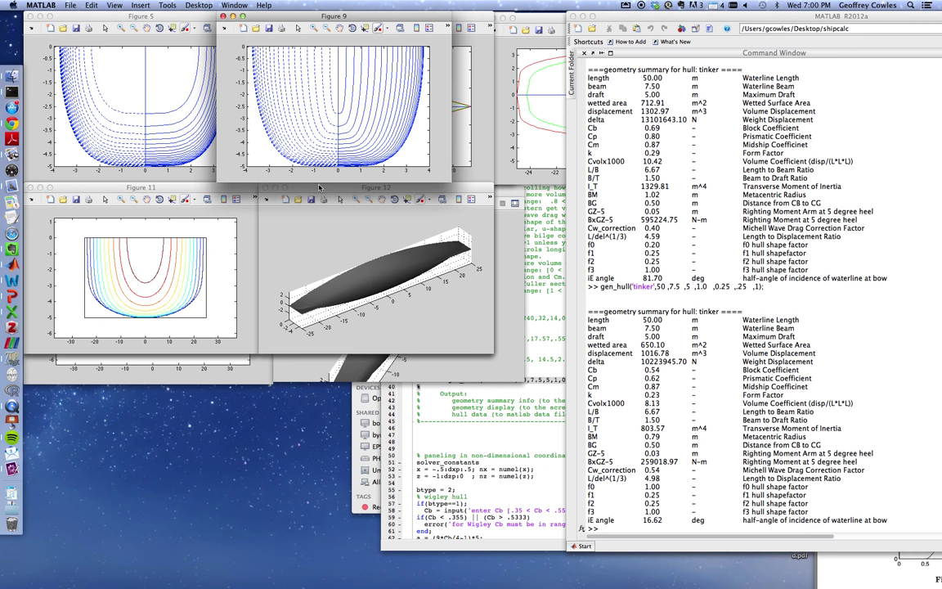
pyautogui.moveTo(318, 187)
pyautogui.mouseDown()
pyautogui.moveTo(536, 196)
pyautogui.moveTo(321, 185)
pyautogui.mouseUp()
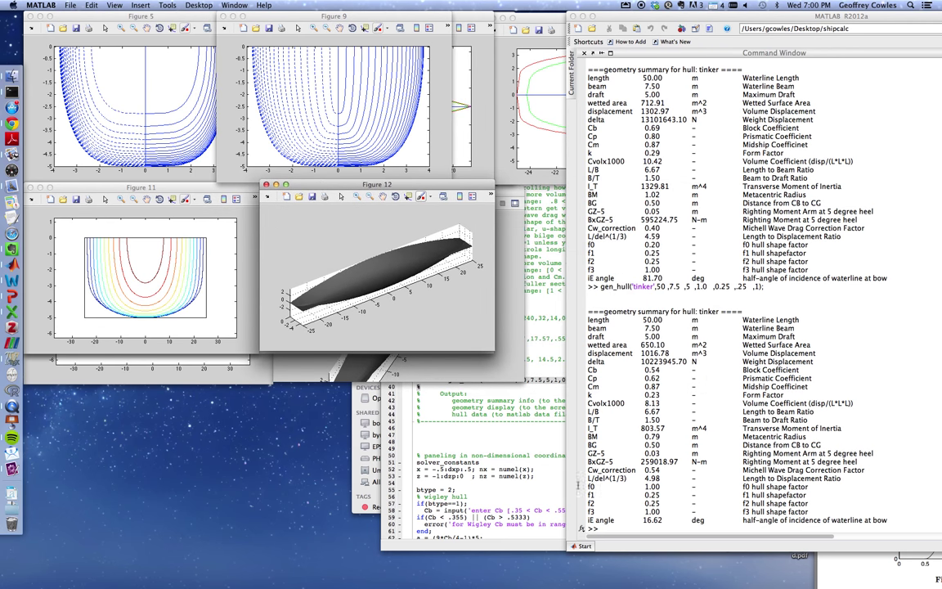
pyautogui.moveTo(644, 521); pyautogui.dragTo(661, 522)
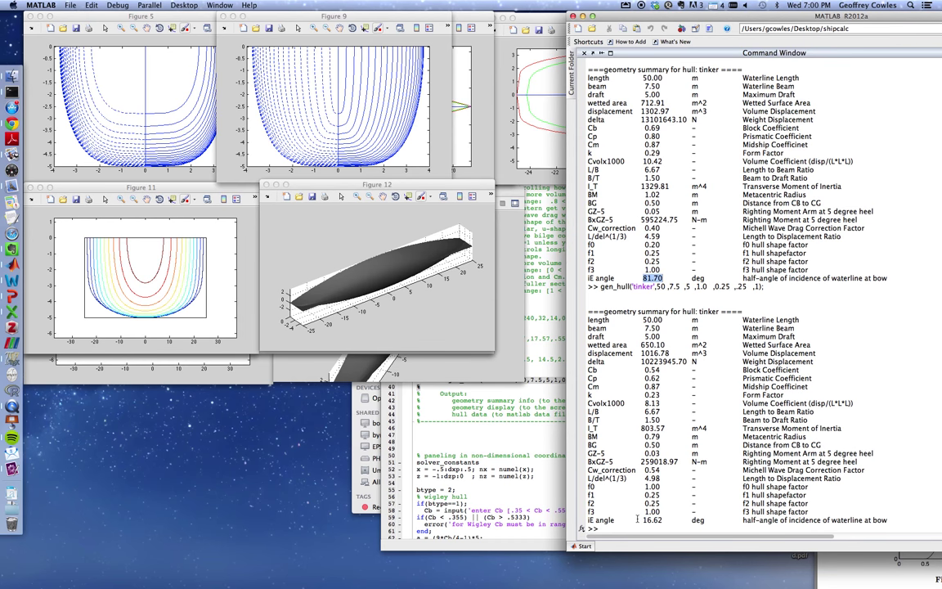
pyautogui.moveTo(644, 520); pyautogui.dragTo(662, 520)
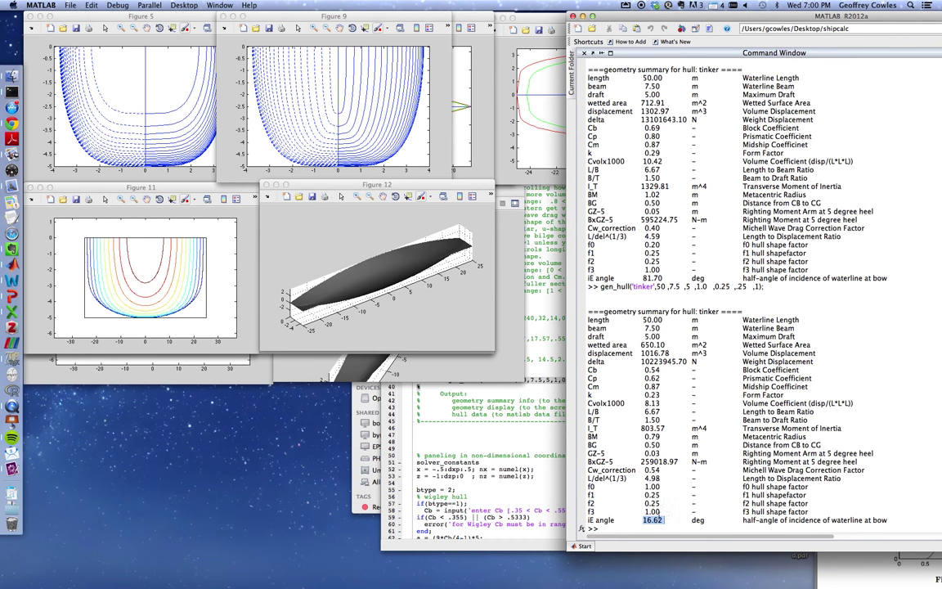
# In gen_hull.m, highlight the panamax example's 0.8 f0 value and the f3 description lines 24–26
pyautogui.click(527, 399)
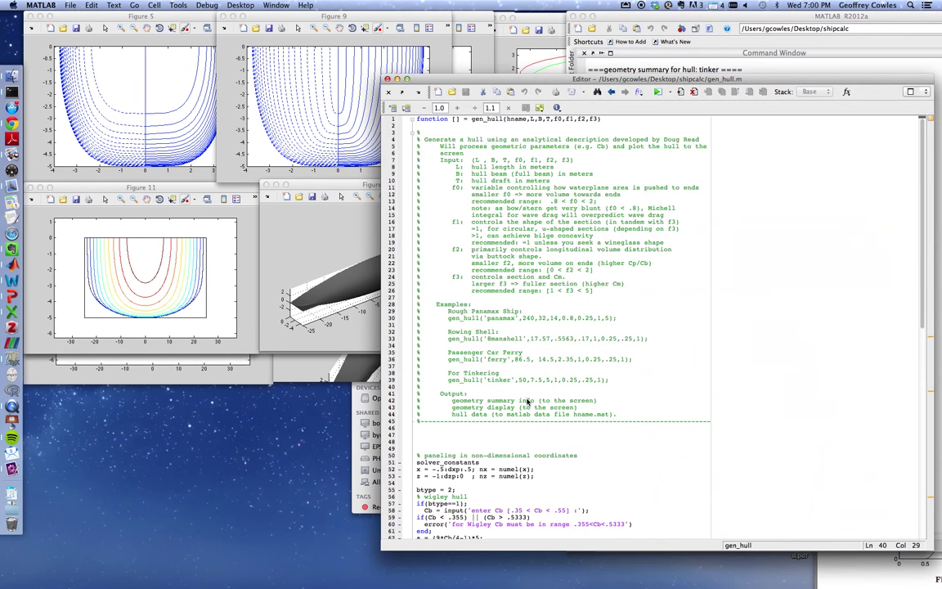
pyautogui.doubleClick(571, 318)
pyautogui.moveTo(488, 82); pyautogui.dragTo(477, 81)
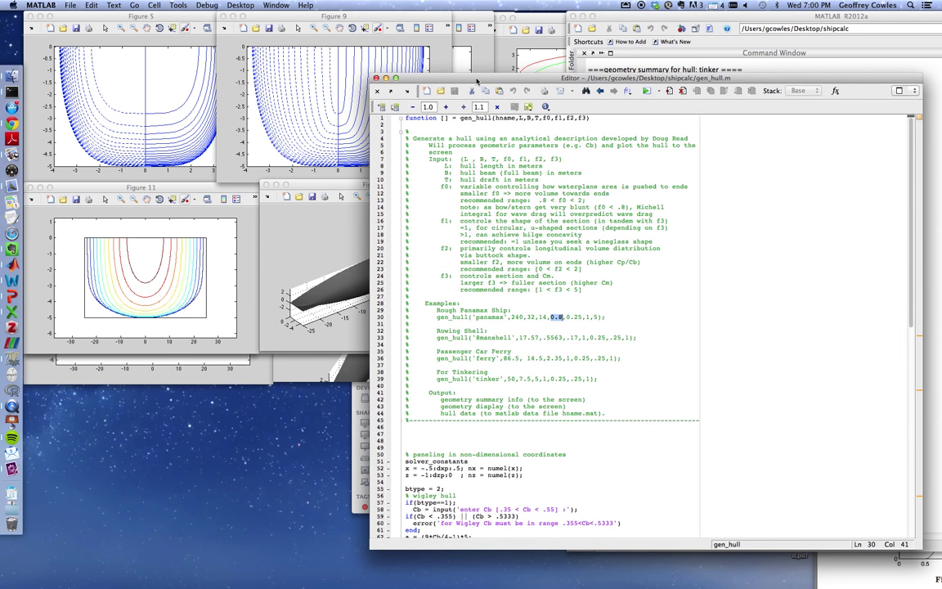
pyautogui.moveTo(591, 18); pyautogui.dragTo(538, 18)
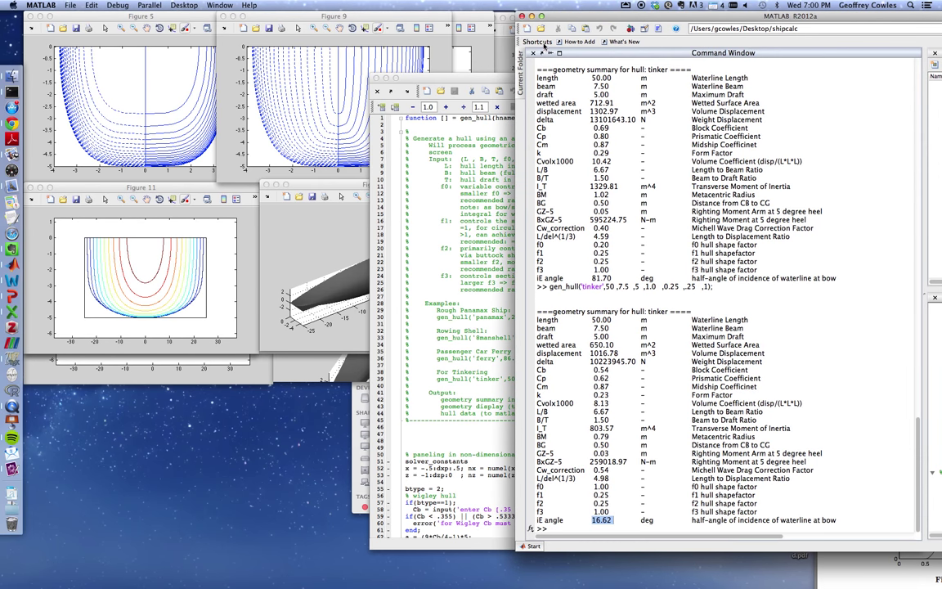
pyautogui.click(482, 81)
pyautogui.click(515, 322)
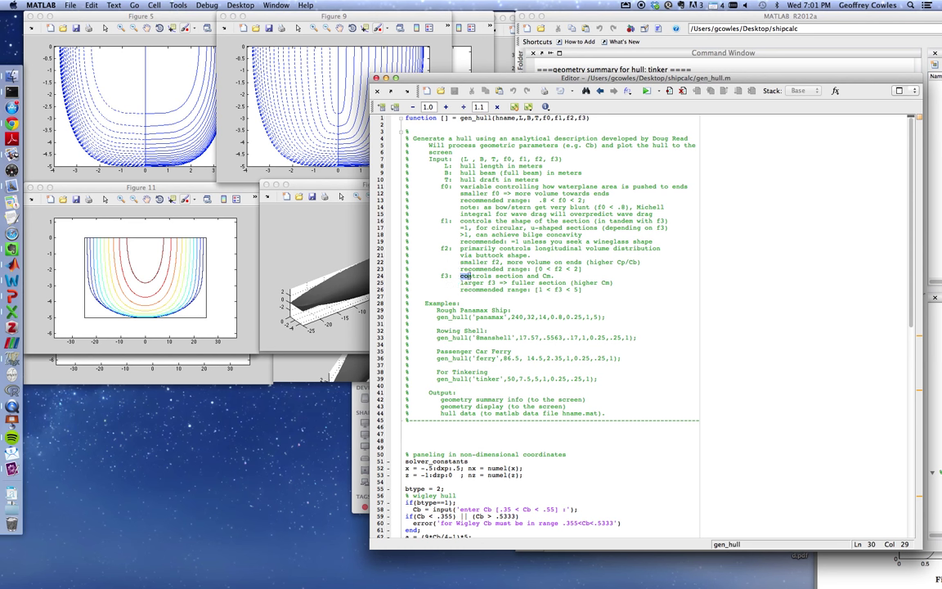
pyautogui.moveTo(459, 275); pyautogui.dragTo(587, 288)
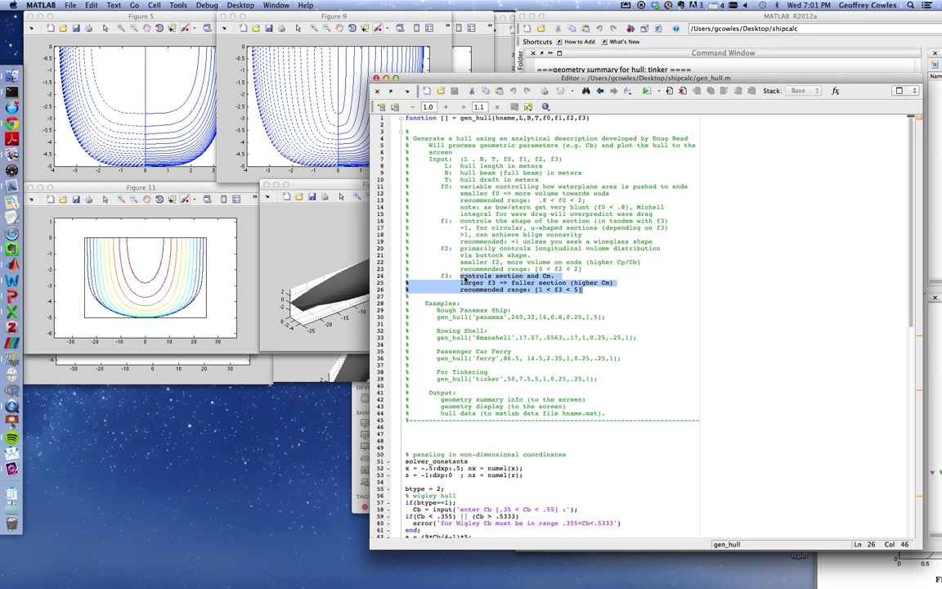
pyautogui.click(278, 237)
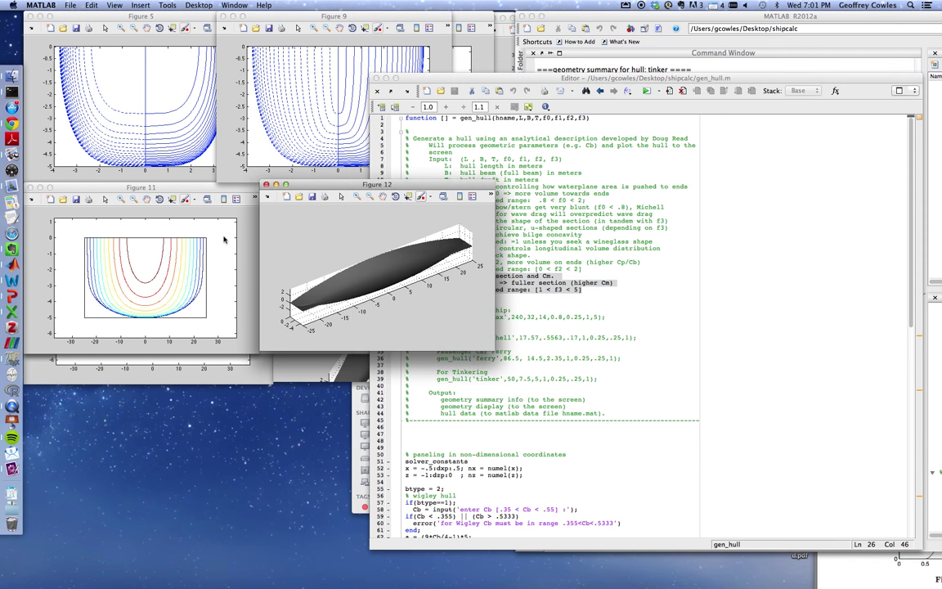
# Overlay Figure 9 on Figure 5 to compare hull plots, scroll to the hull-saving code, and close the Editor
pyautogui.moveTo(304, 16); pyautogui.dragTo(114, 25)
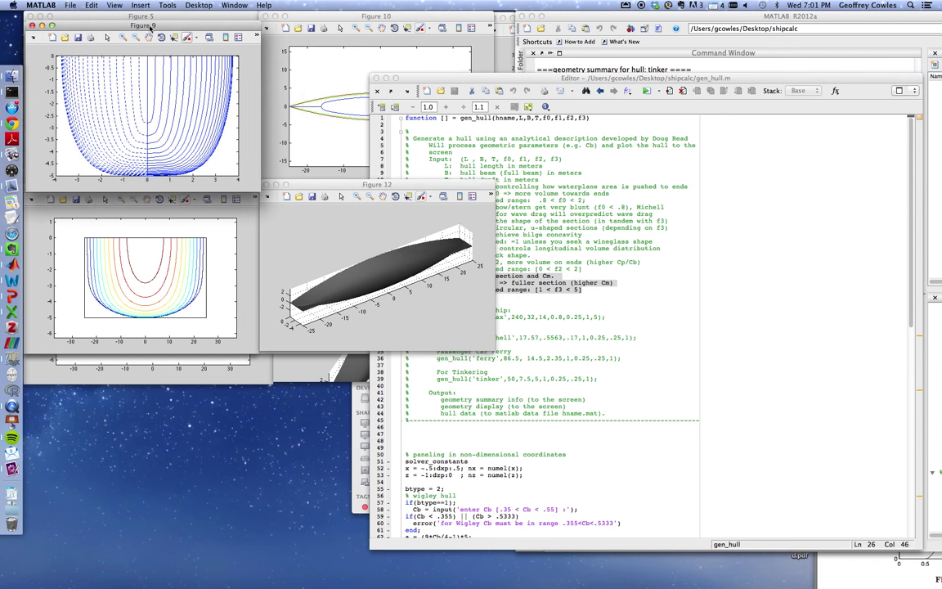
pyautogui.click(352, 98)
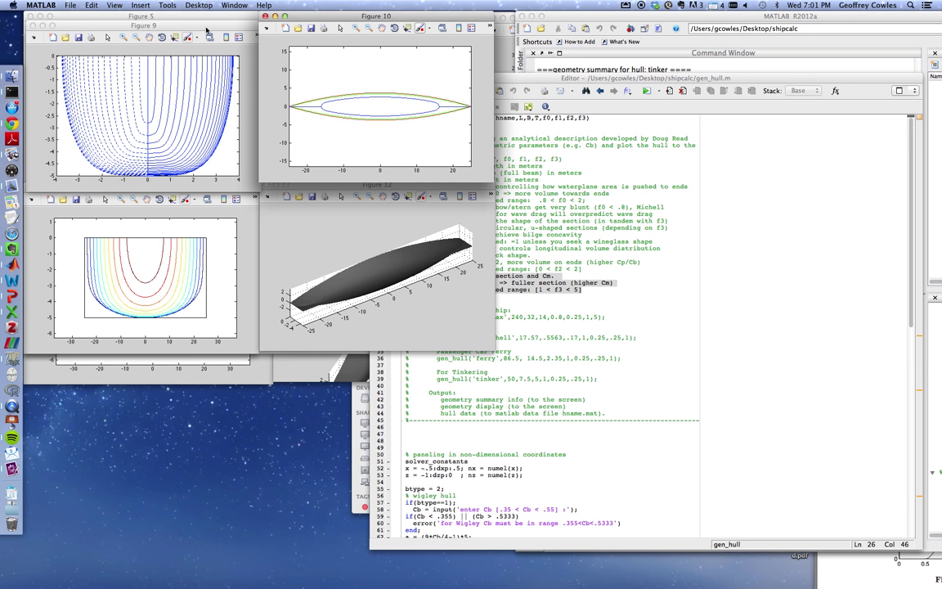
pyautogui.click(217, 73)
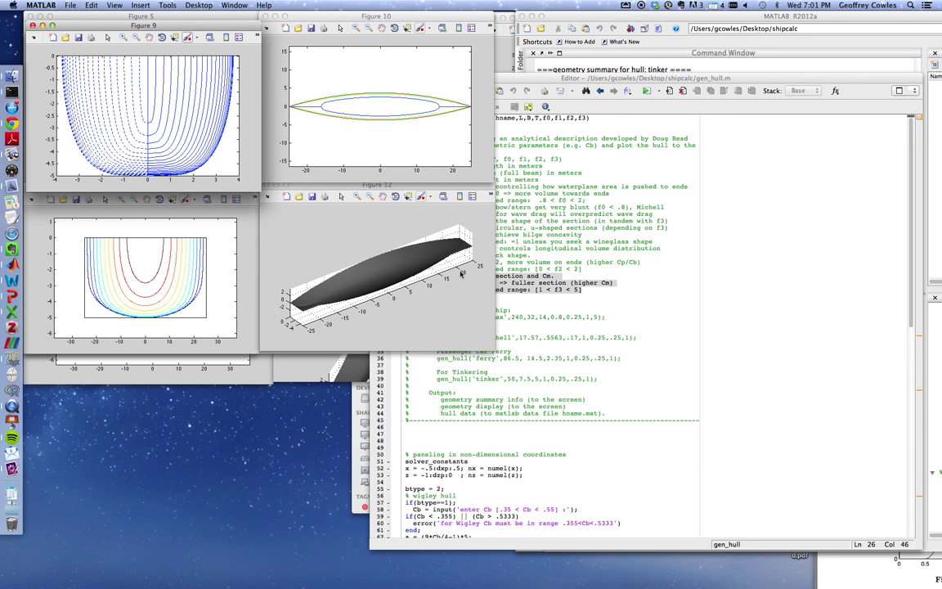
pyautogui.click(518, 294)
pyautogui.scroll(-20, 821, 270)
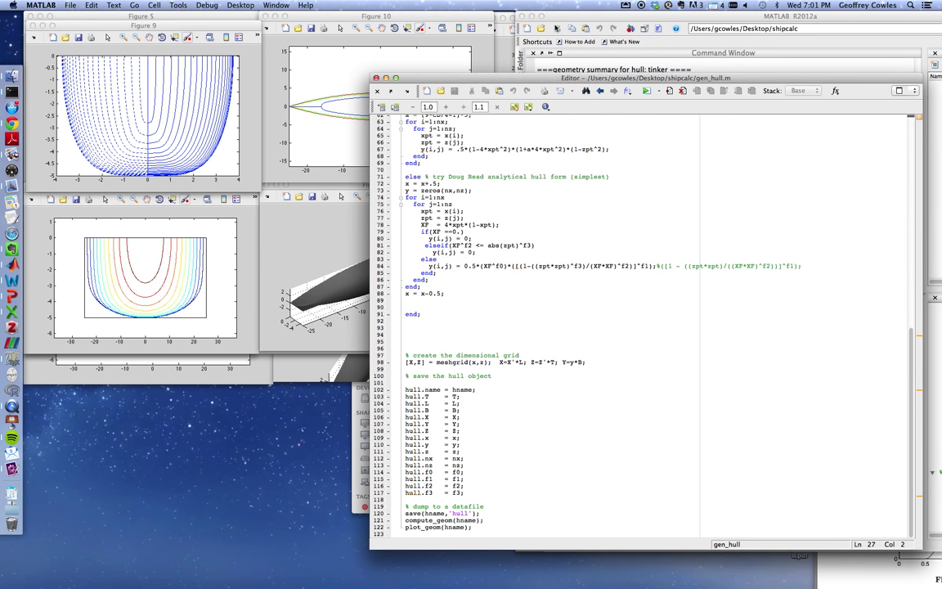
pyautogui.click(516, 20)
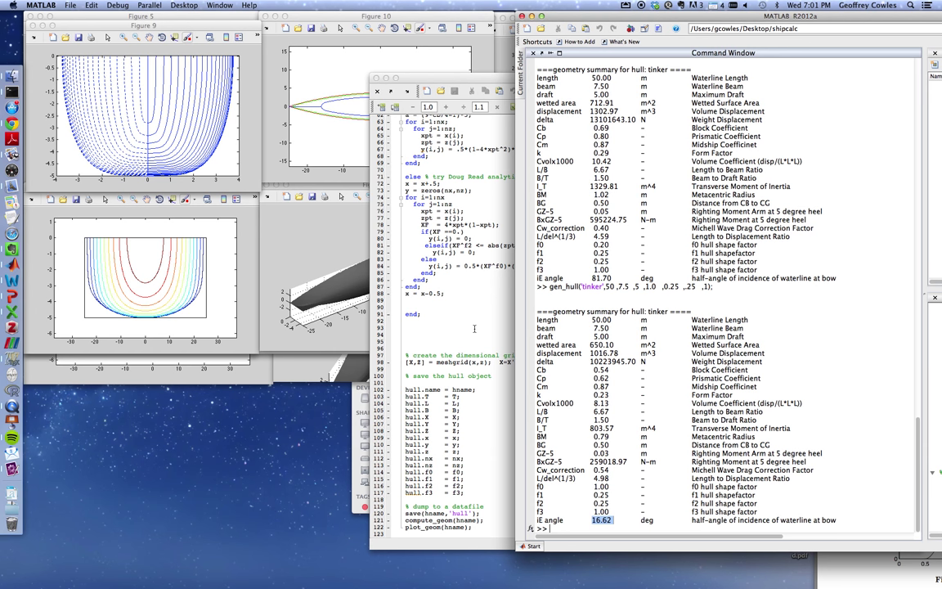
pyautogui.click(490, 280)
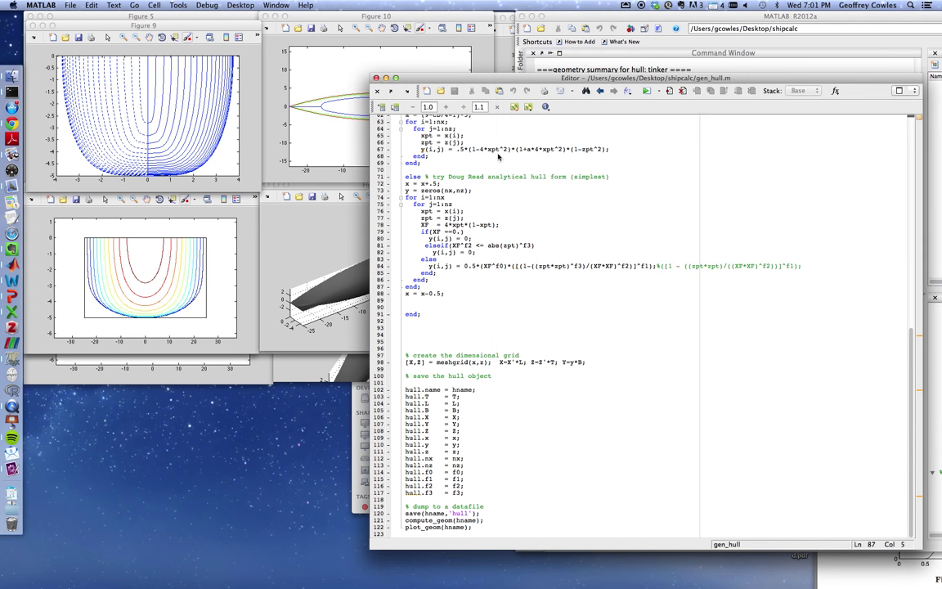
pyautogui.click(375, 78)
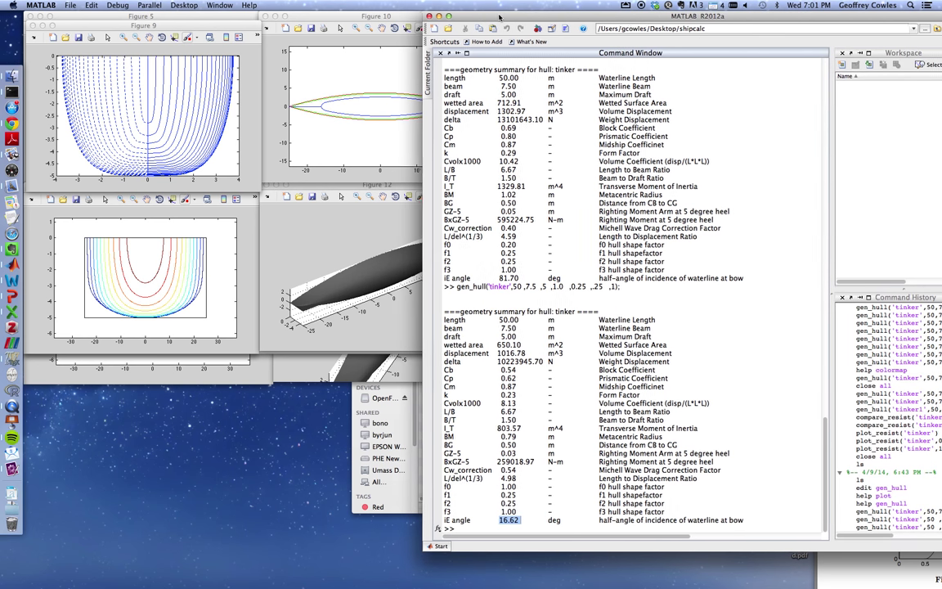
# Show the gen_hull help text and highlight the f3 fuller-section description
pyautogui.write('h')
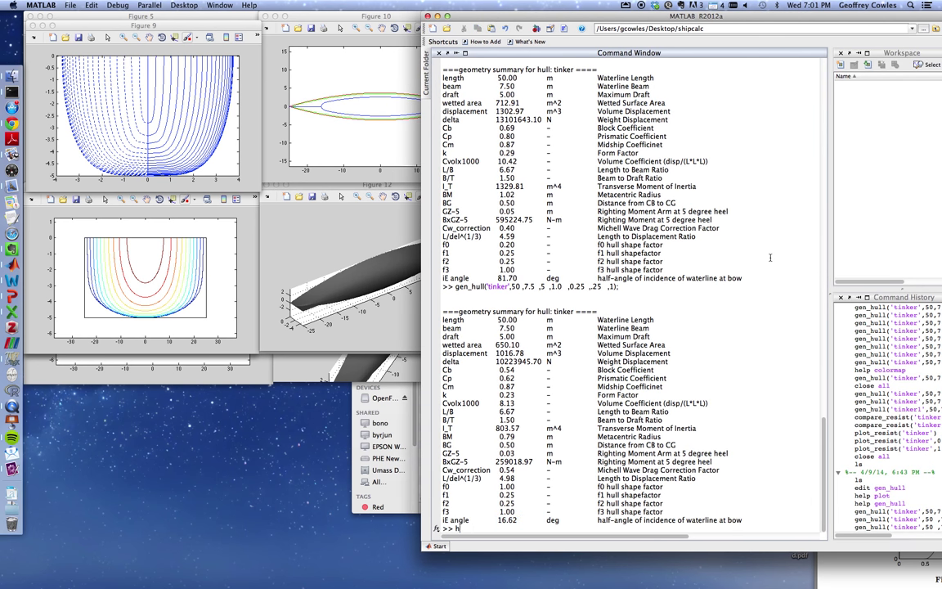
pyautogui.write('elp gen_hull')
pyautogui.press('Return')
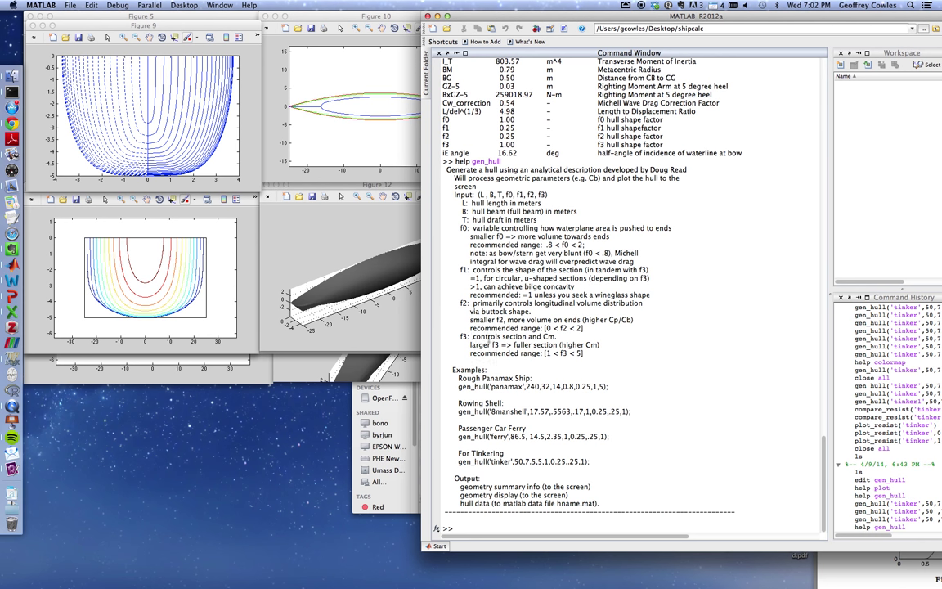
pyautogui.moveTo(488, 337); pyautogui.dragTo(559, 337)
pyautogui.doubleClick(494, 344)
pyautogui.click(537, 349)
pyautogui.click(349, 242)
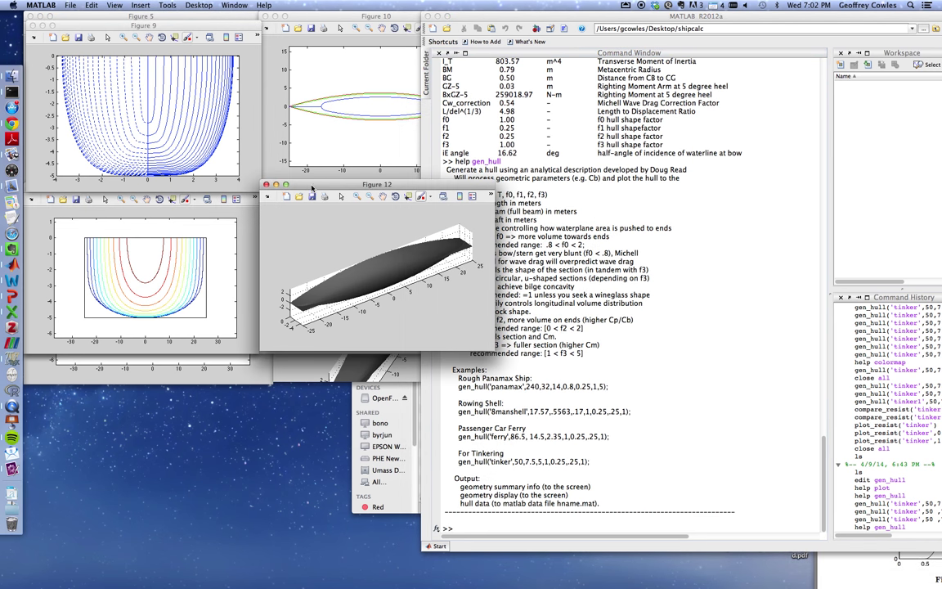
pyautogui.click(602, 278)
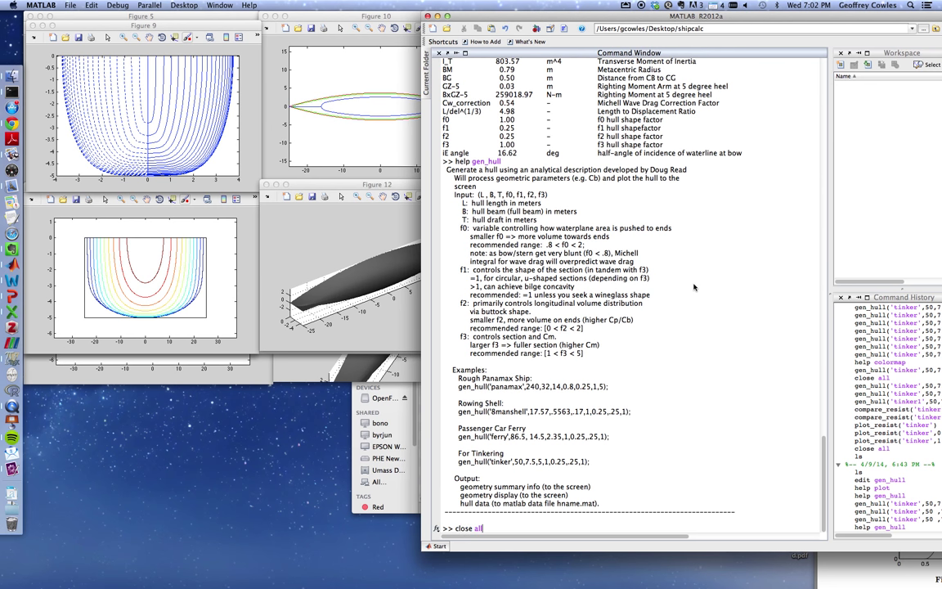
# Run close all and rerun gen_hull('tinker',50,7.5,5,1.0,0.25,.25,1) from Command History
pyautogui.press('Return')
pyautogui.press('Up')
pyautogui.press('Up')
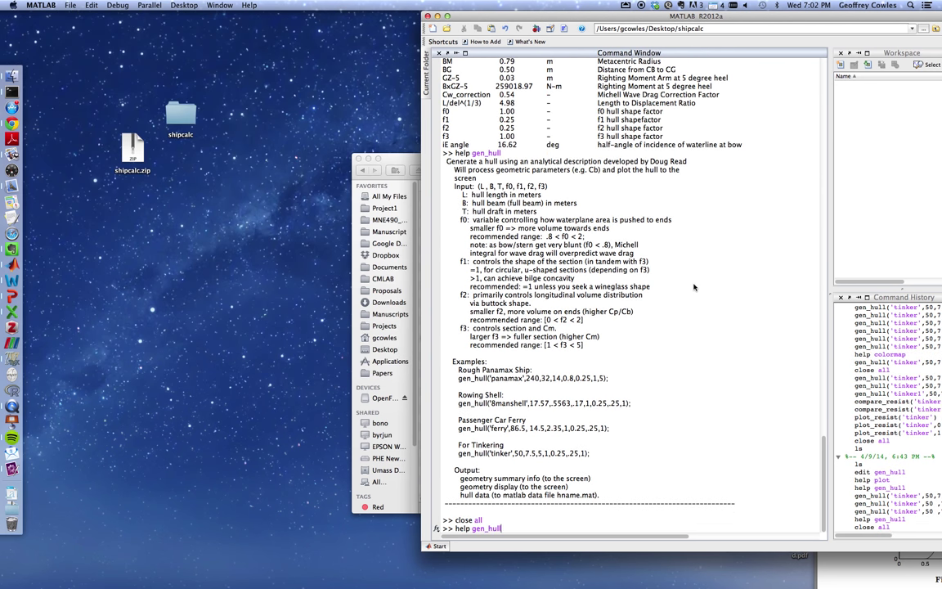
pyautogui.press('BackSpace')
pyautogui.press('BackSpace')
pyautogui.press('BackSpace')
pyautogui.press('BackSpace')
pyautogui.press('BackSpace')
pyautogui.press('BackSpace')
pyautogui.press('BackSpace')
pyautogui.press('BackSpace')
pyautogui.press('BackSpace')
pyautogui.press('BackSpace')
pyautogui.press('BackSpace')
pyautogui.press('BackSpace')
pyautogui.press('BackSpace')
pyautogui.press('Up')
pyautogui.press('Up')
pyautogui.press('Up')
pyautogui.press('Down')
pyautogui.press('Down')
pyautogui.press('Down')
pyautogui.moveTo(585, 18); pyautogui.dragTo(408, 18)
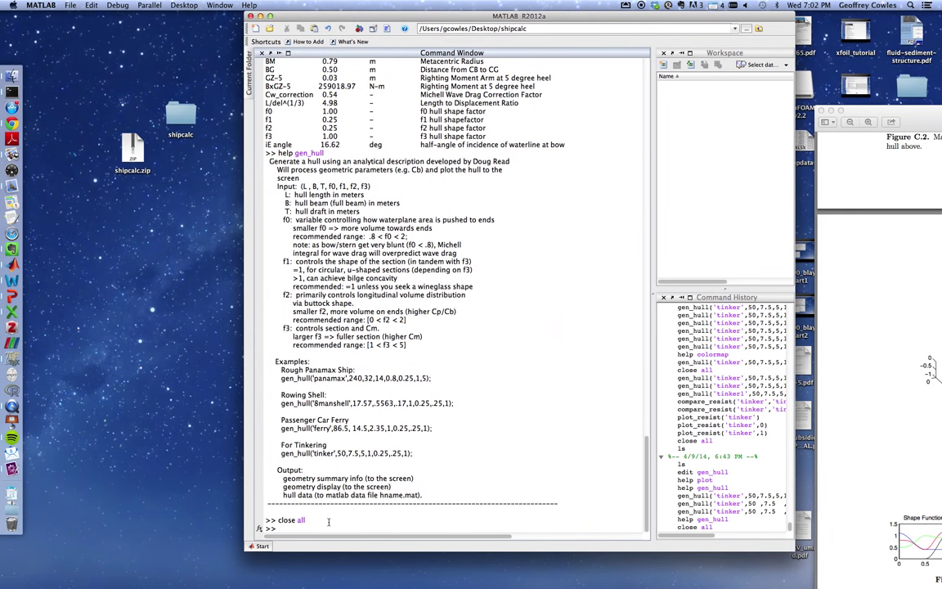
pyautogui.press('Up')
pyautogui.press('Up')
pyautogui.press('Up')
pyautogui.press('Up')
pyautogui.press('Down')
pyautogui.press('Down')
pyautogui.press('Down')
pyautogui.press('Down')
pyautogui.click(698, 512)
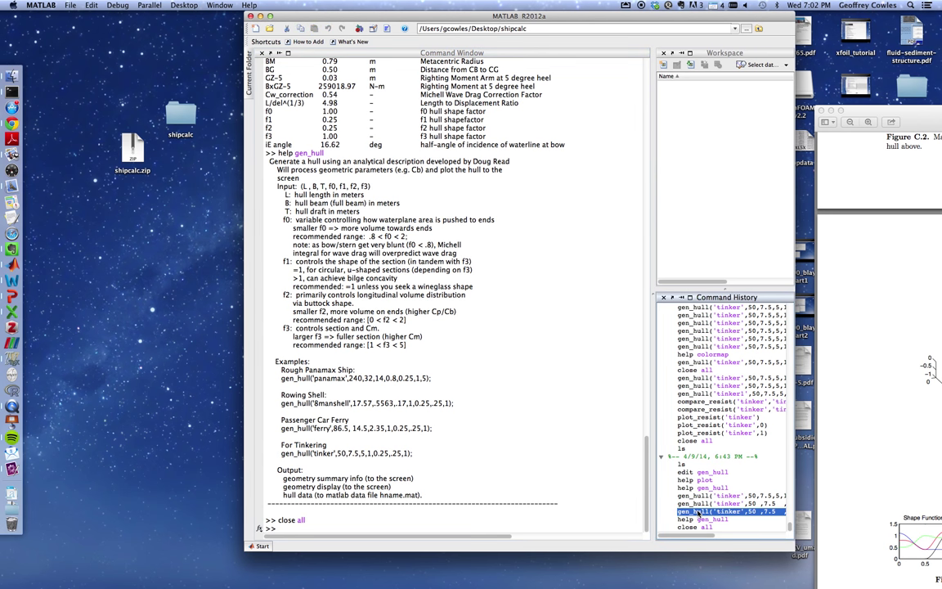
pyautogui.doubleClick(698, 512)
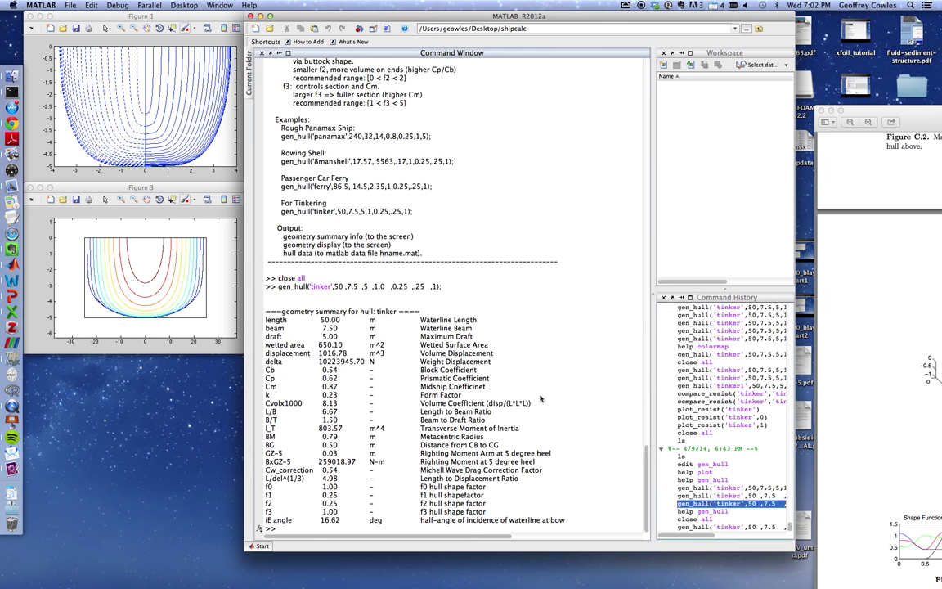
# Recall the tinker gen_hull command and change its last argument f3 to 2
pyautogui.click(488, 360)
pyautogui.press('Up')
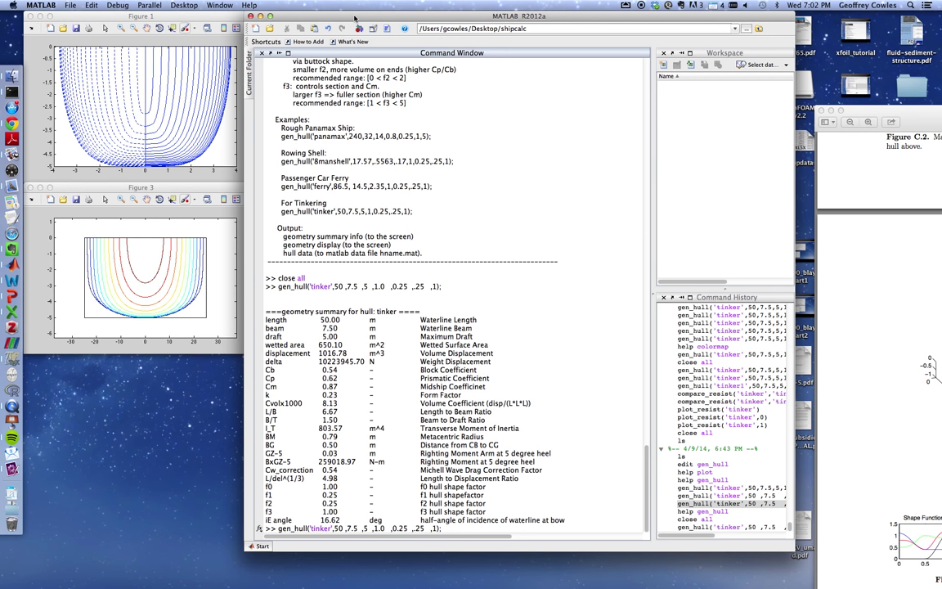
pyautogui.moveTo(355, 16); pyautogui.dragTo(430, 22)
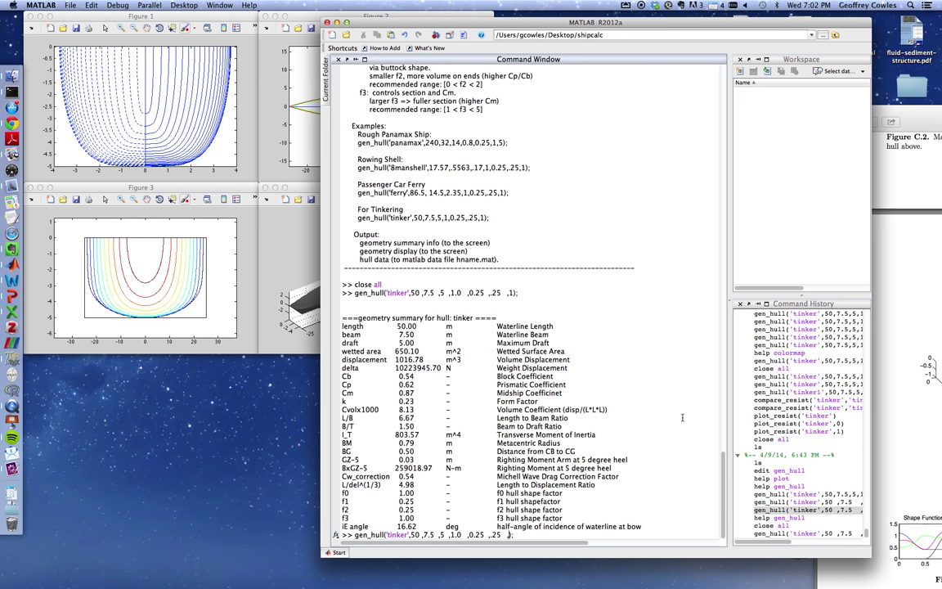
pyautogui.write('2')
# Resize Figure 3's section plot wider and shorter, then run the hull with f3 = 2
pyautogui.click(153, 162)
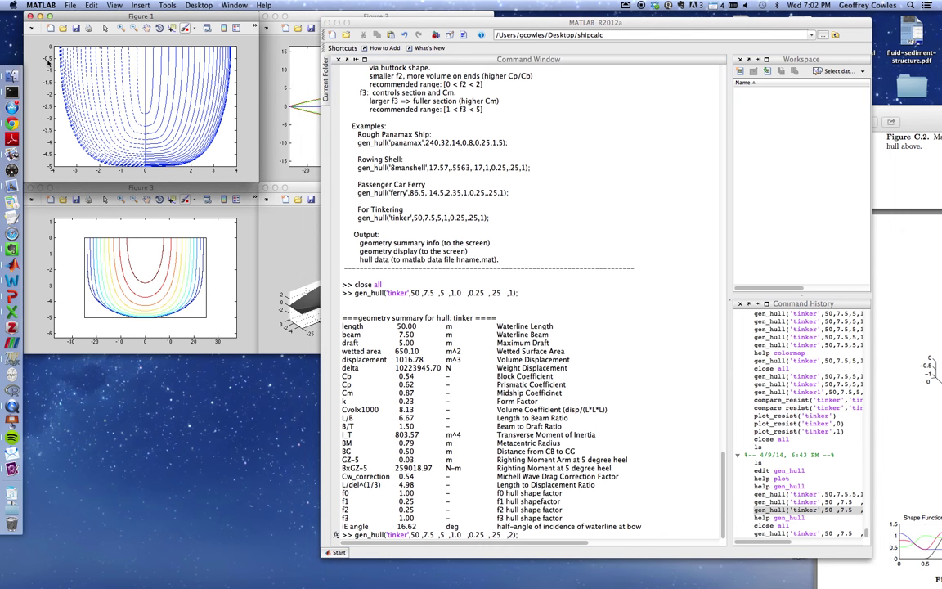
pyautogui.click(141, 241)
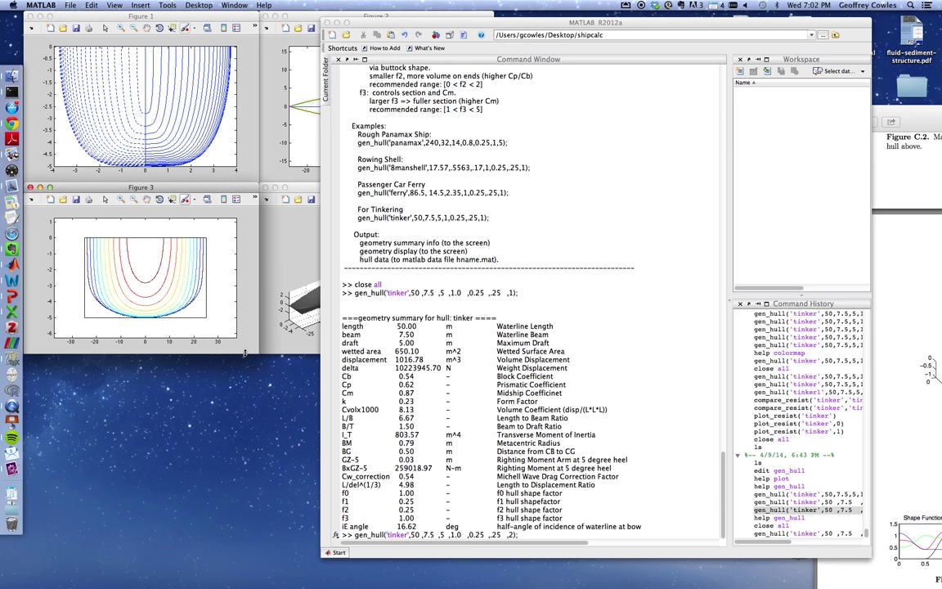
pyautogui.moveTo(255, 351); pyautogui.dragTo(561, 288)
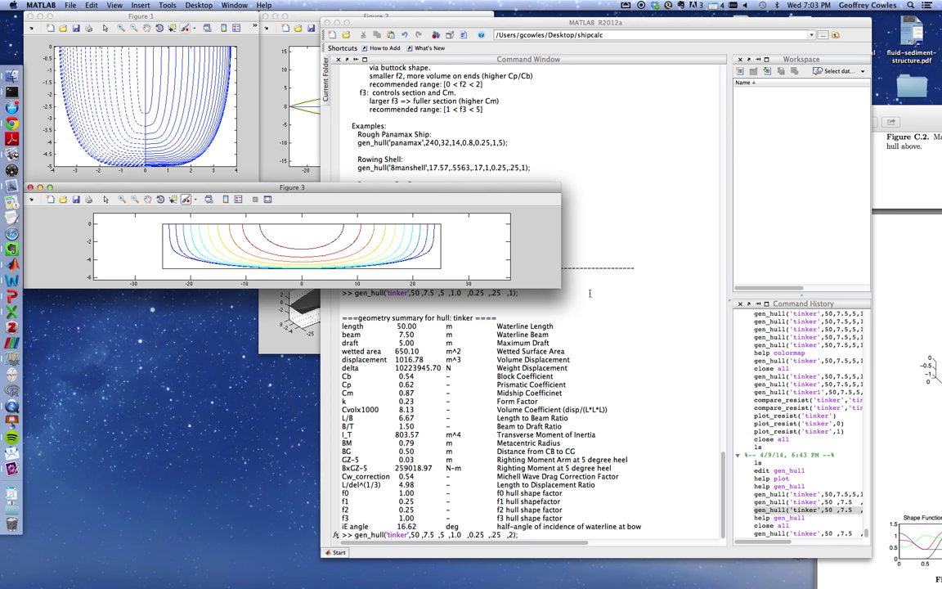
pyautogui.moveTo(562, 289); pyautogui.dragTo(567, 281)
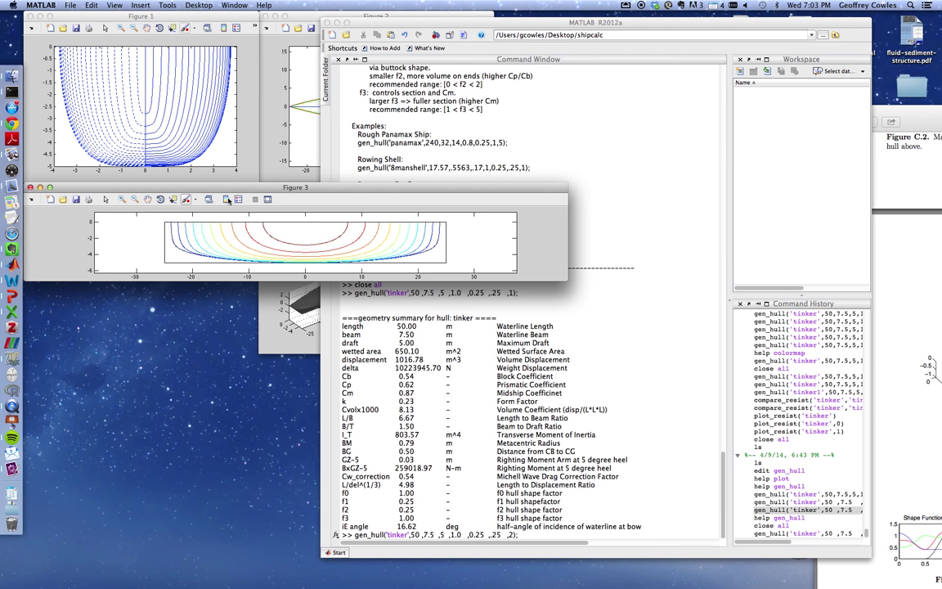
pyautogui.click(194, 162)
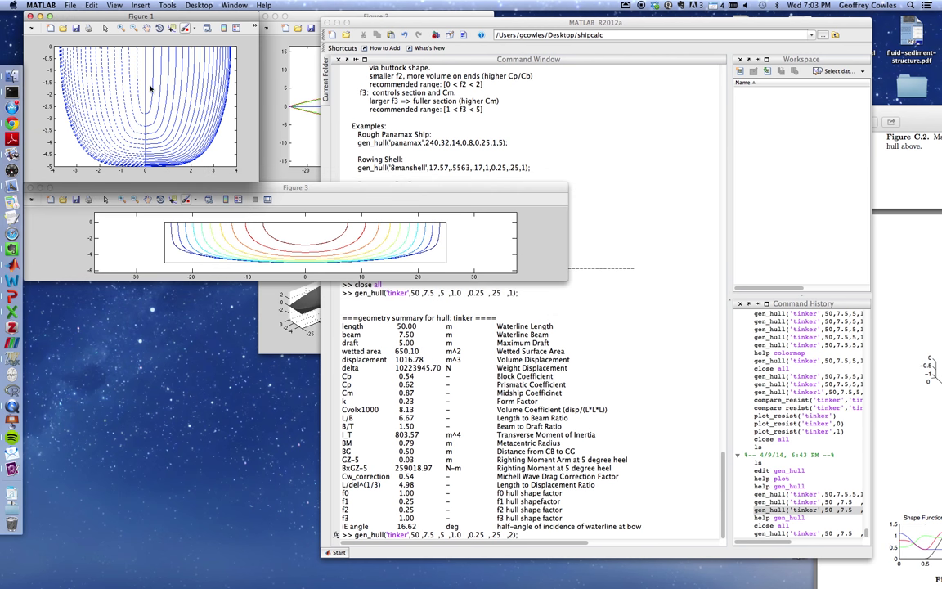
pyautogui.click(670, 226)
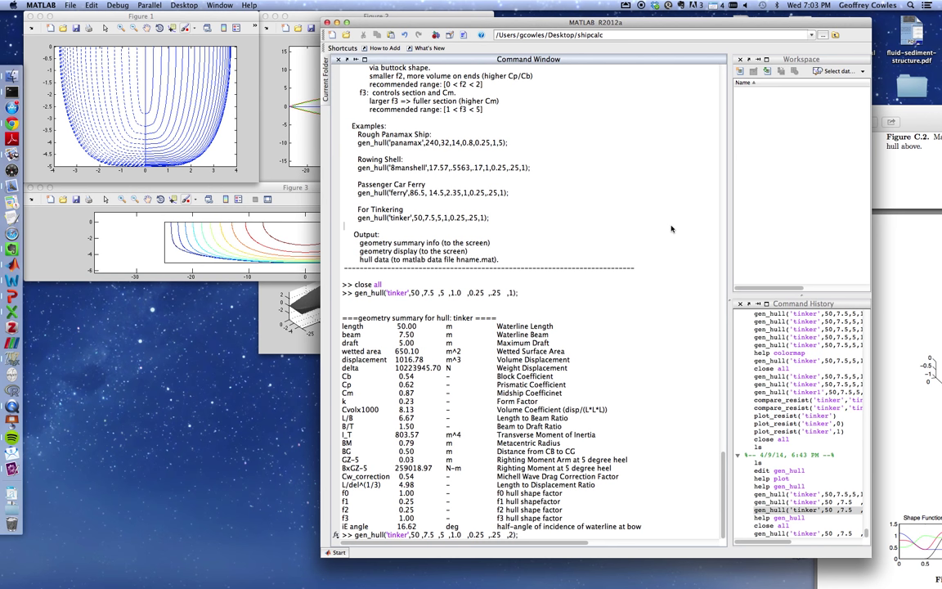
pyautogui.press('Return')
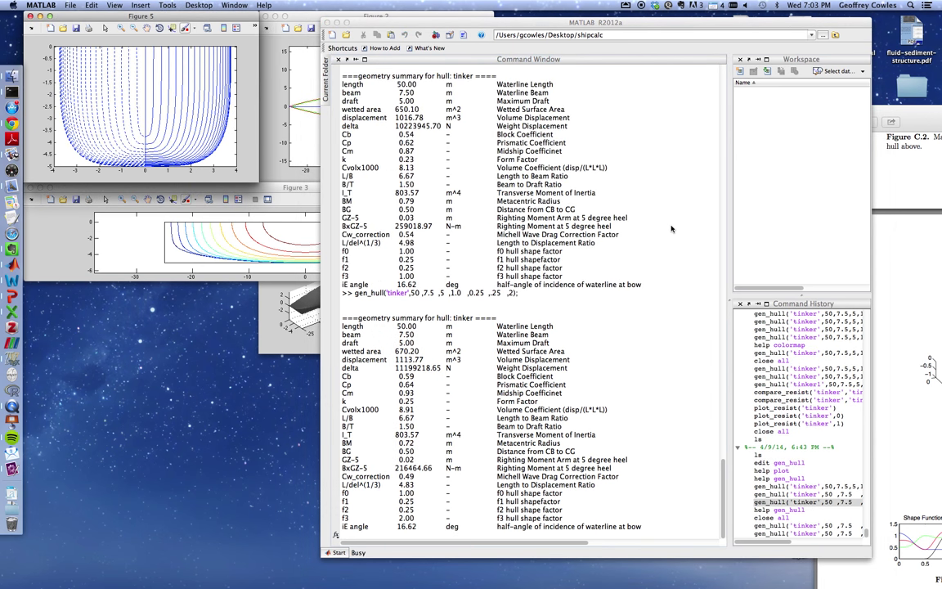
# Rerun the tinker hull with f3 = 3 and highlight its midship coefficient 0.95
pyautogui.click(645, 258)
pyautogui.press('Up')
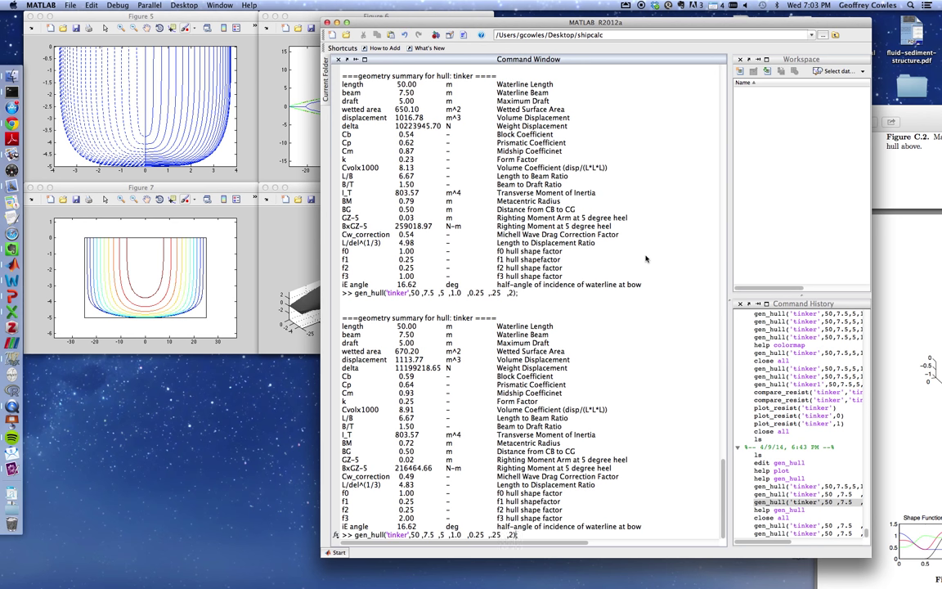
pyautogui.press('BackSpace')
pyautogui.write('3')
pyautogui.press('Return')
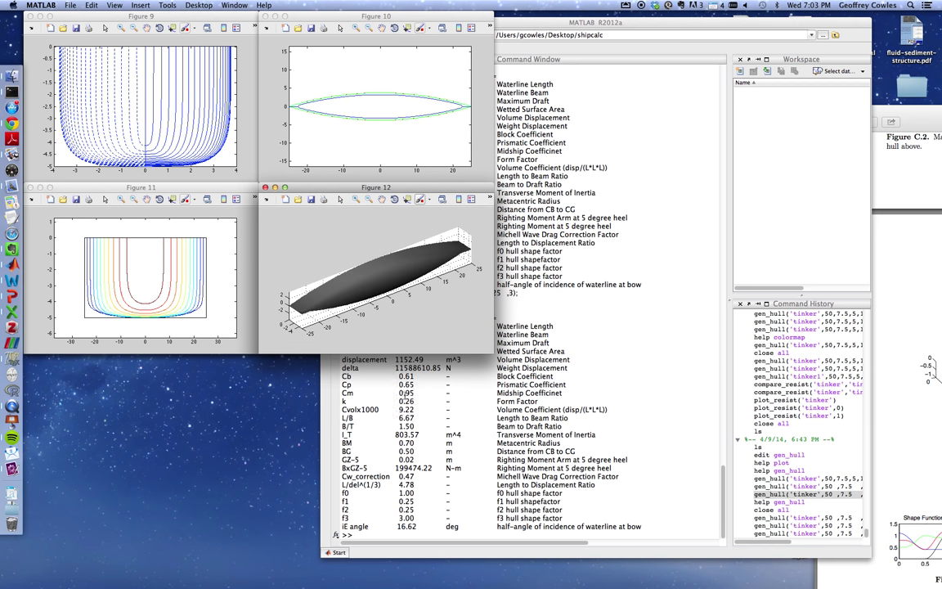
pyautogui.click(401, 393)
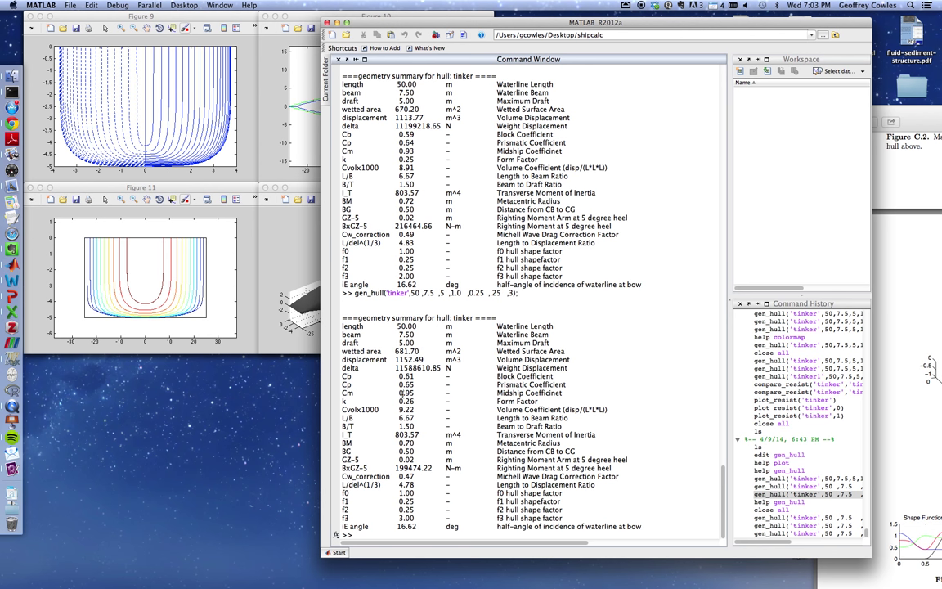
pyautogui.doubleClick(402, 393)
# Rerun the tinker hull with f3 set to 0.5, 0.2 and 0.7 in turn
pyautogui.press('Up')
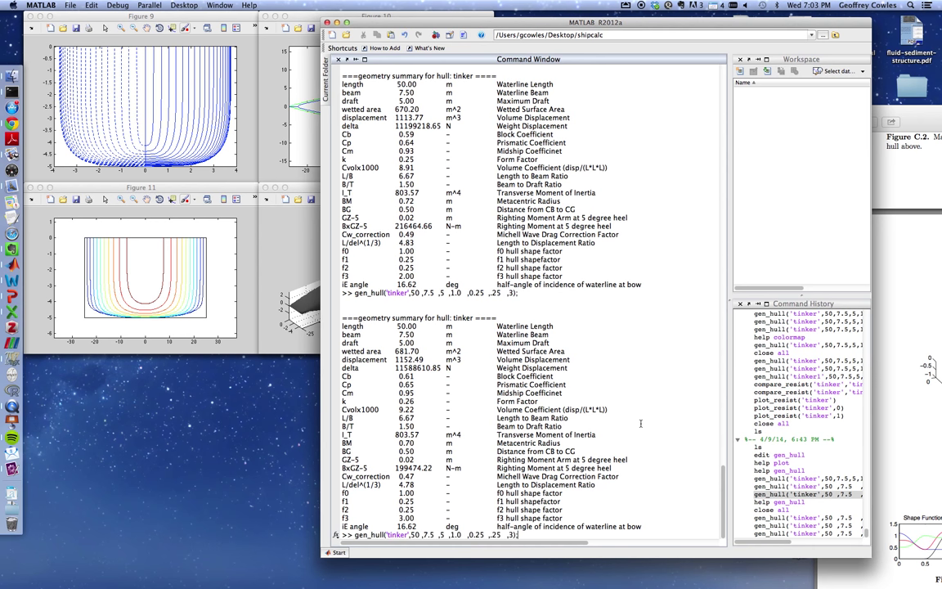
pyautogui.write('.5')
pyautogui.press('Return')
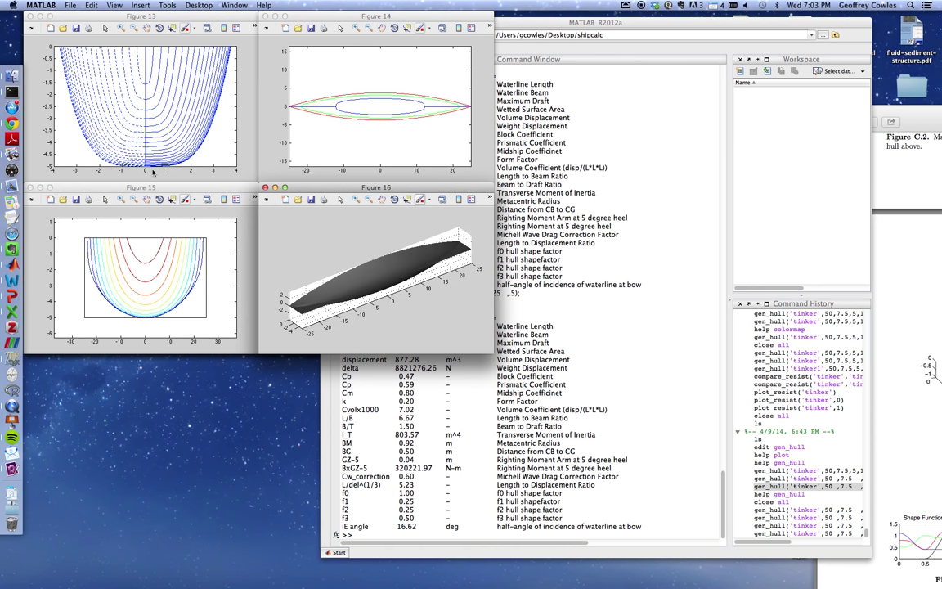
pyautogui.click(676, 266)
pyautogui.press('Up')
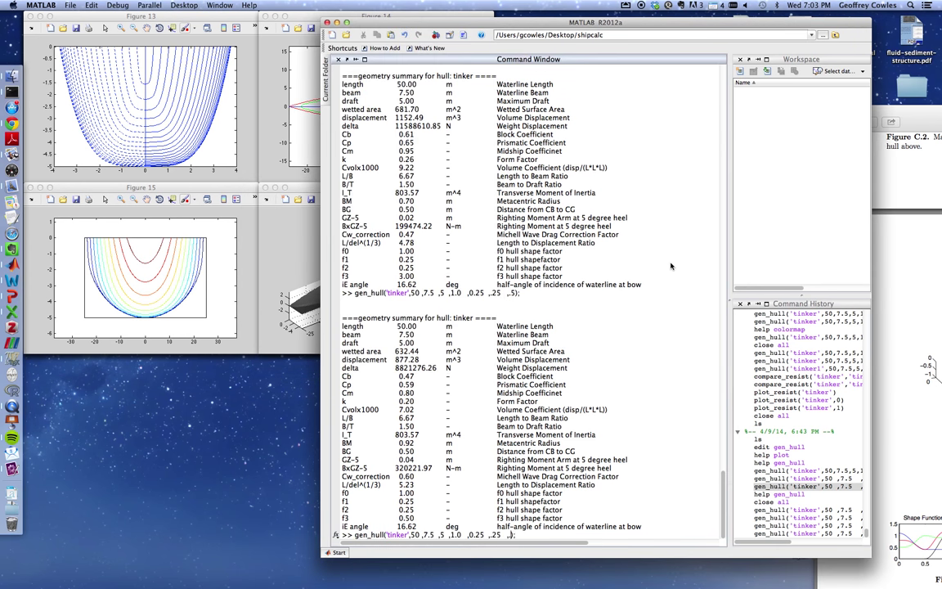
pyautogui.press('Return')
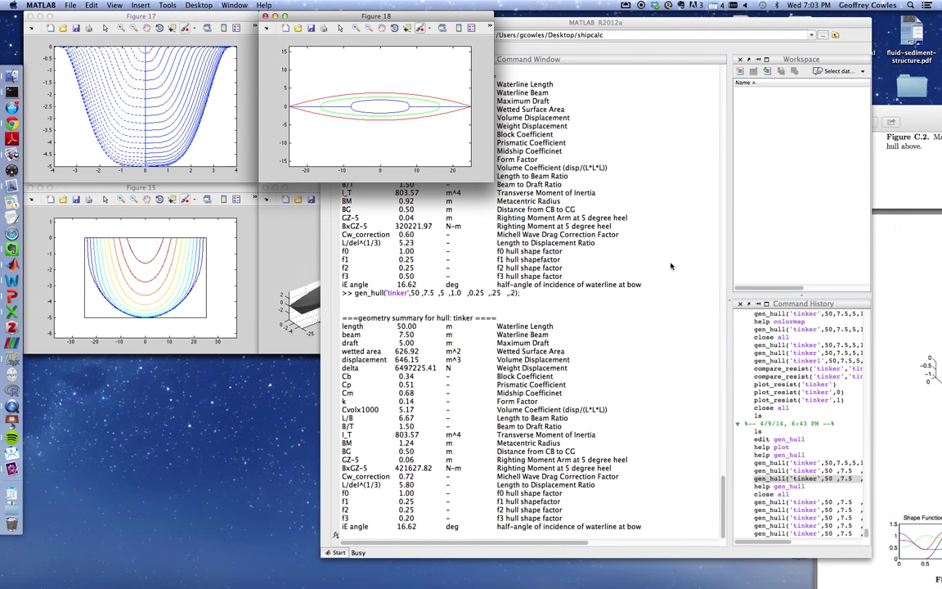
pyautogui.click(654, 339)
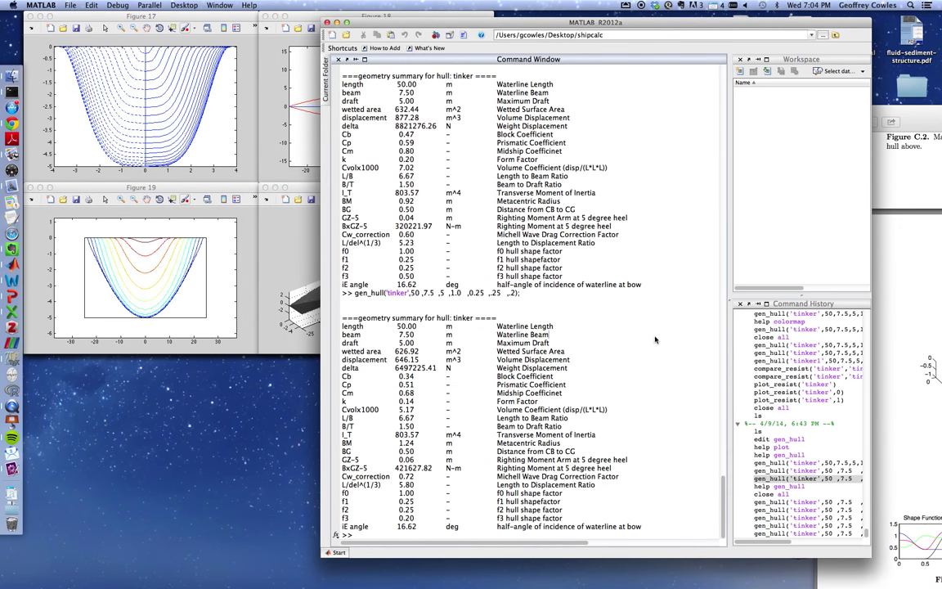
pyautogui.press('Up')
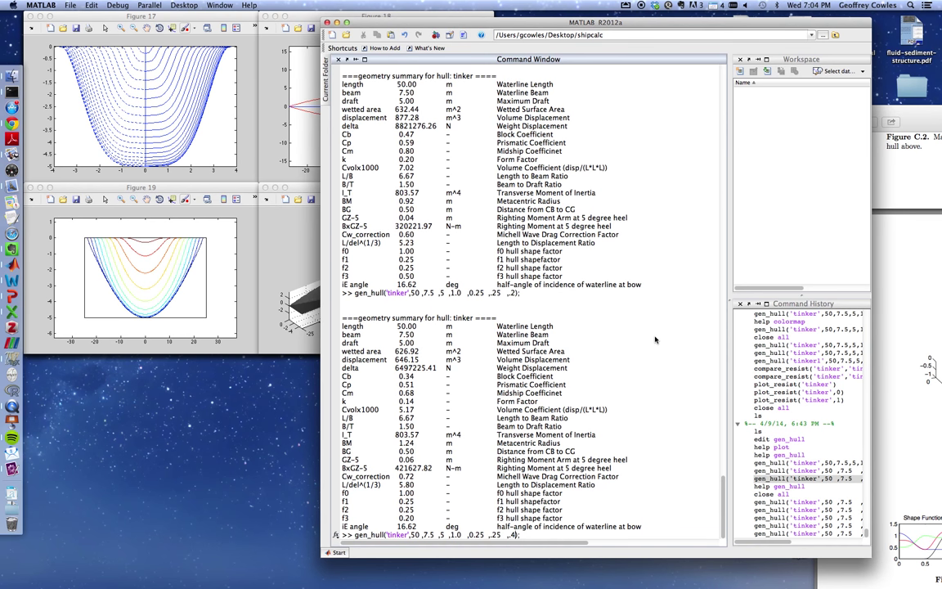
pyautogui.write('7')
pyautogui.press('Return')
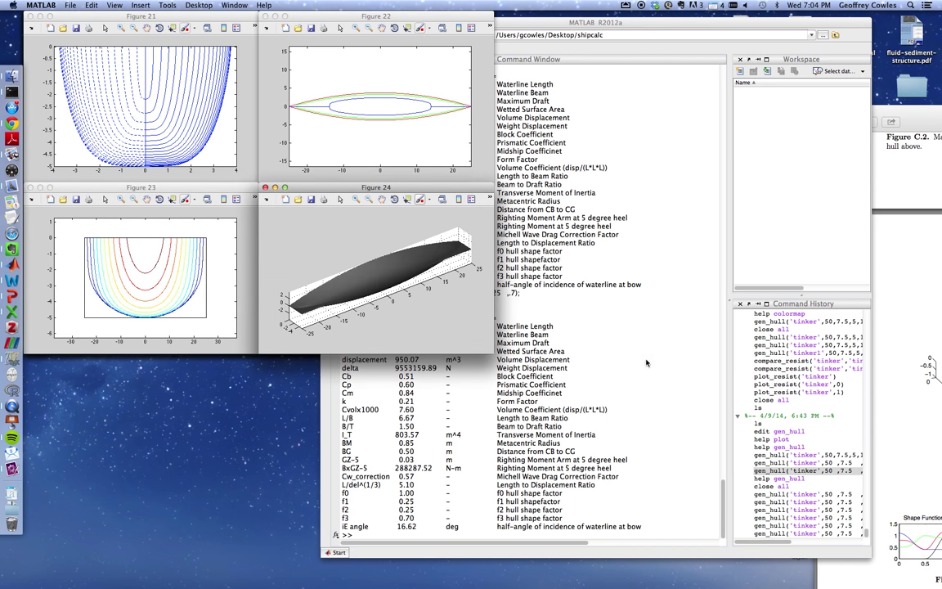
# Edit the command's final argument back to 1 and regenerate the tinker hull
pyautogui.click(649, 365)
pyautogui.press('Up')
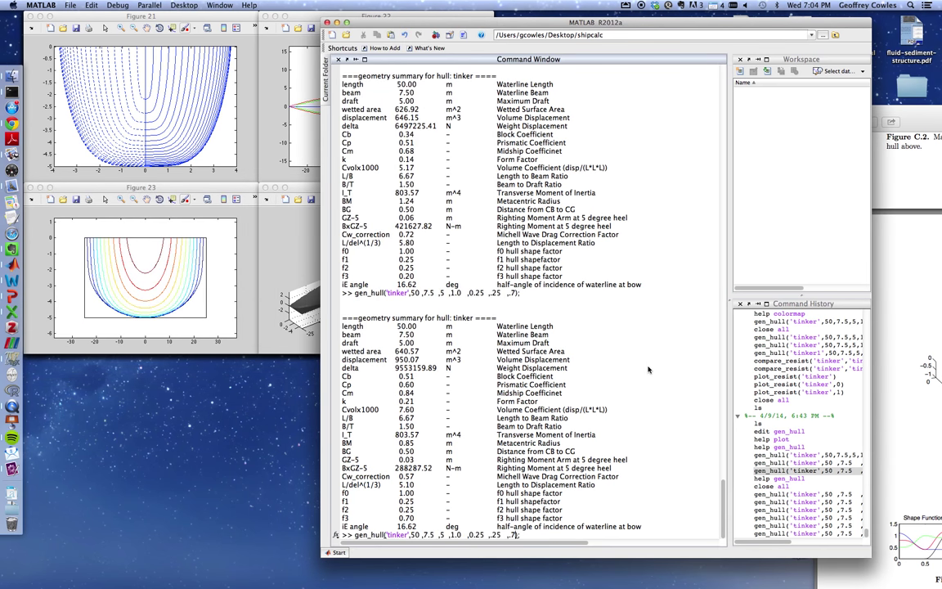
pyautogui.press('Left')
pyautogui.press('Left')
pyautogui.press('BackSpace')
pyautogui.moveTo(467, 535); pyautogui.dragTo(483, 536)
pyautogui.click(497, 536)
pyautogui.doubleClick(513, 535)
pyautogui.doubleClick(453, 534)
pyautogui.doubleClick(512, 535)
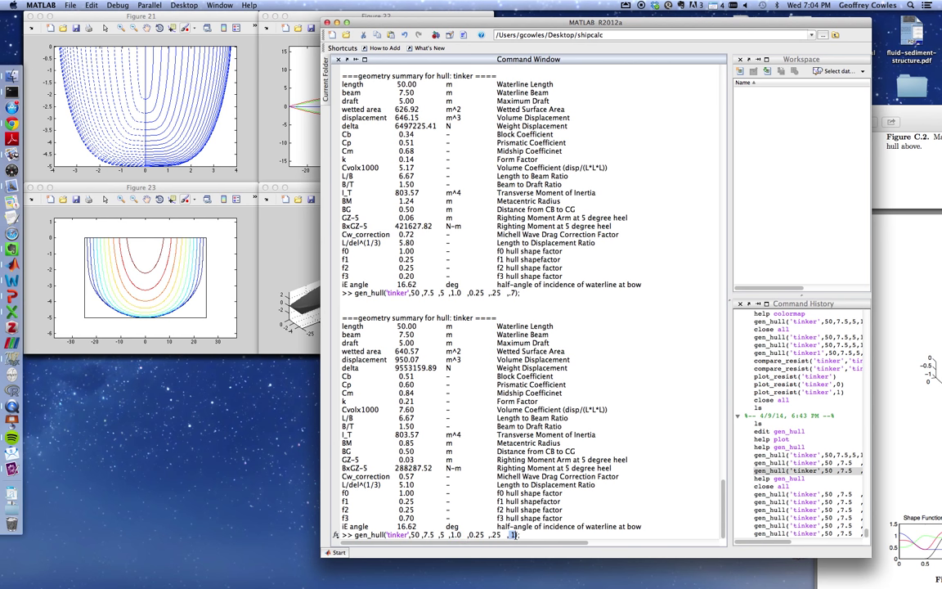
pyautogui.click(508, 535)
pyautogui.press('Return')
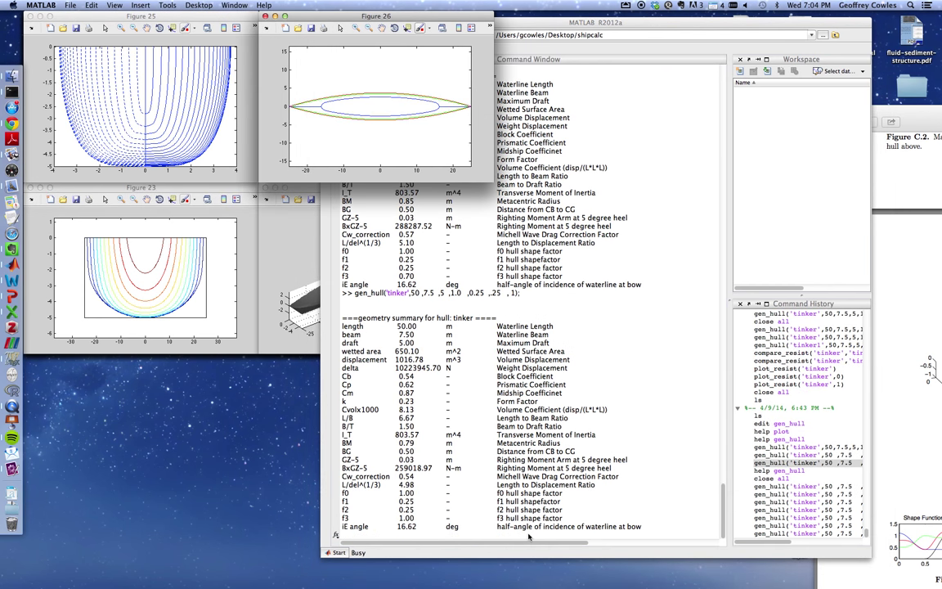
pyautogui.click(619, 367)
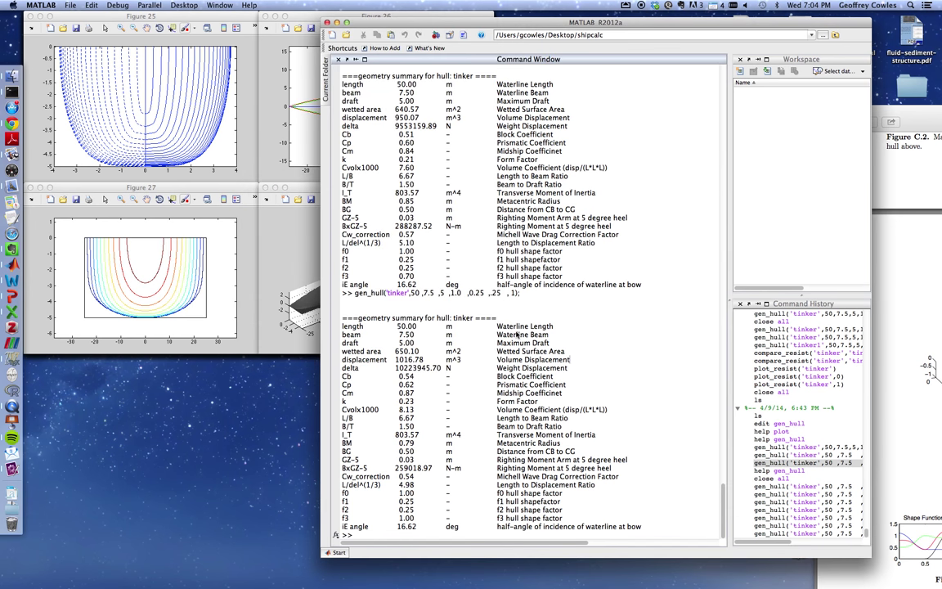
# Show the gen_hull help, highlight the f2 description, and make Figure 27's section plot wider
pyautogui.write('help gen_hull')
pyautogui.press('Return')
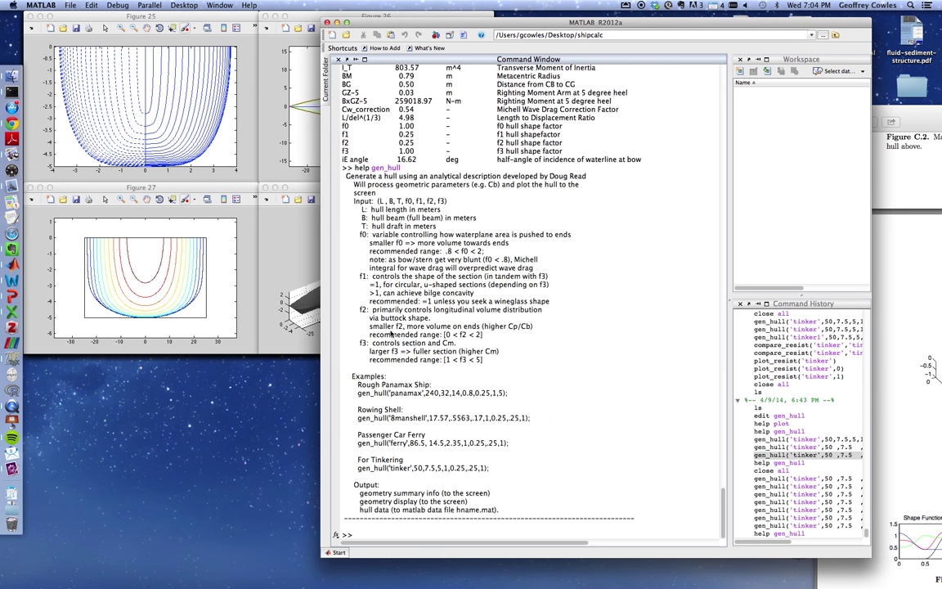
pyautogui.moveTo(372, 309); pyautogui.dragTo(548, 327)
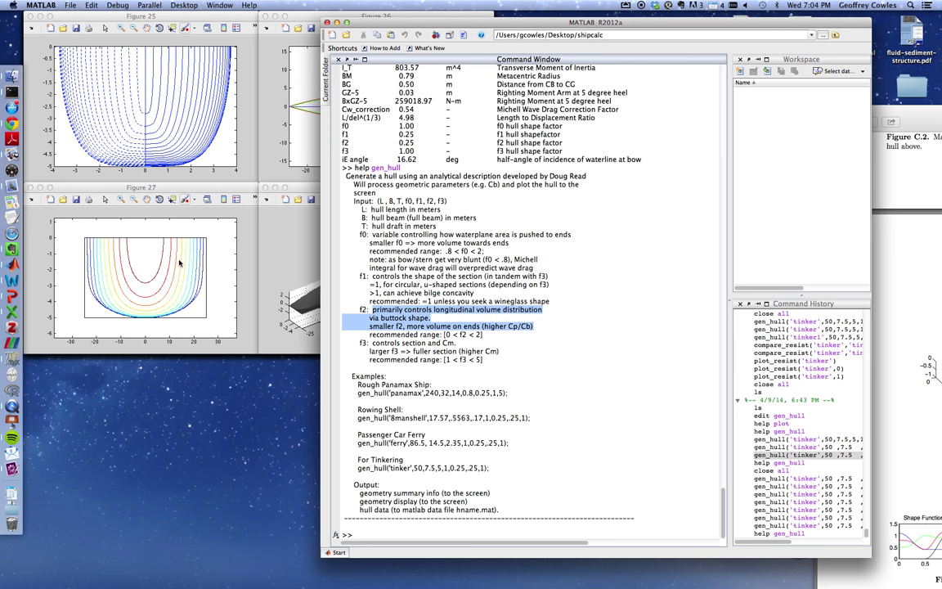
pyautogui.click(126, 241)
pyautogui.moveTo(260, 349); pyautogui.dragTo(341, 291)
pyautogui.click(597, 419)
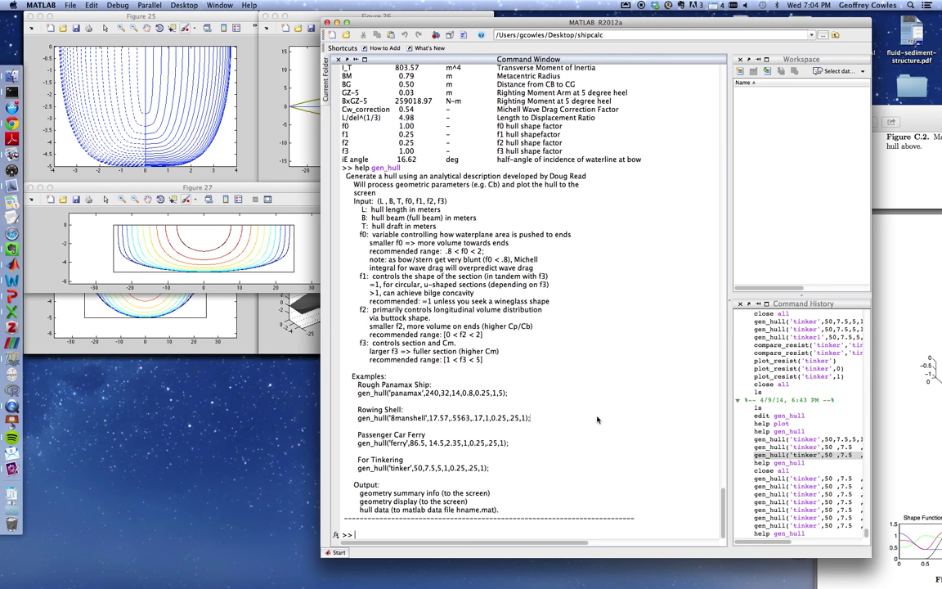
# Close all figures and rerun gen_hull('tinker',50,7.5,5,1.0,0.25,.25,1)
pyautogui.write('close all')
pyautogui.press('Return')
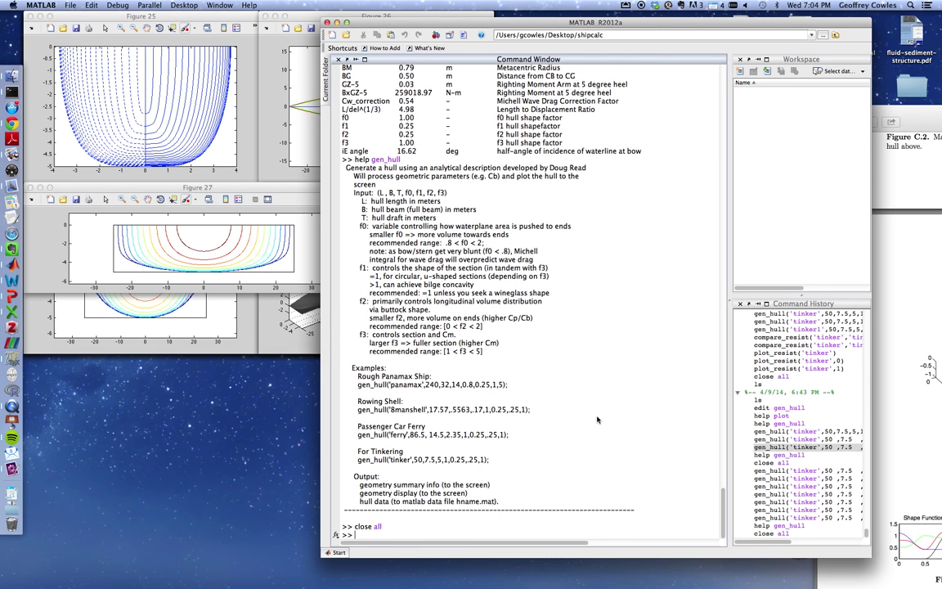
pyautogui.write('help gen_hull')
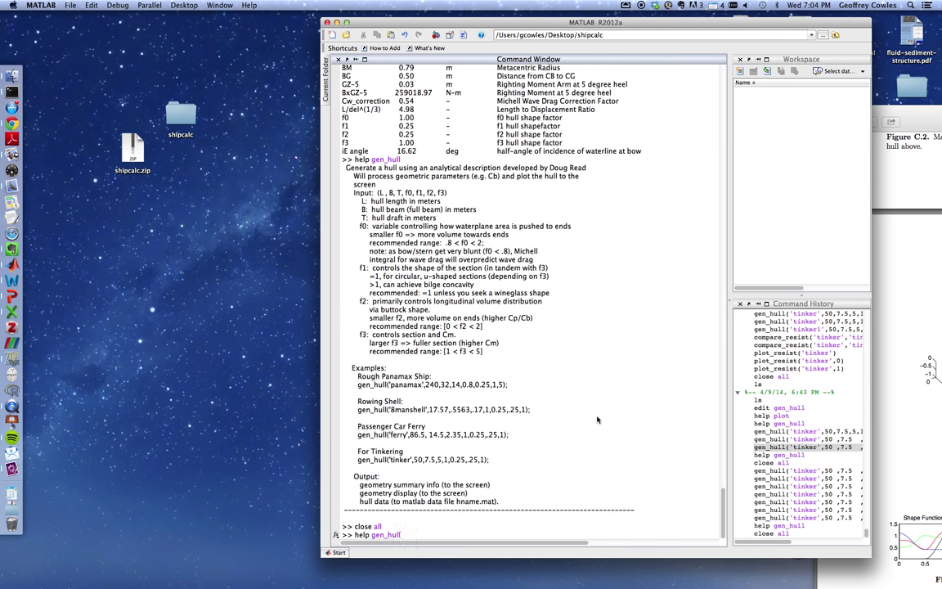
pyautogui.press('Escape')
pyautogui.press('Up')
pyautogui.press('Up')
pyautogui.press('Up')
pyautogui.press('Return')
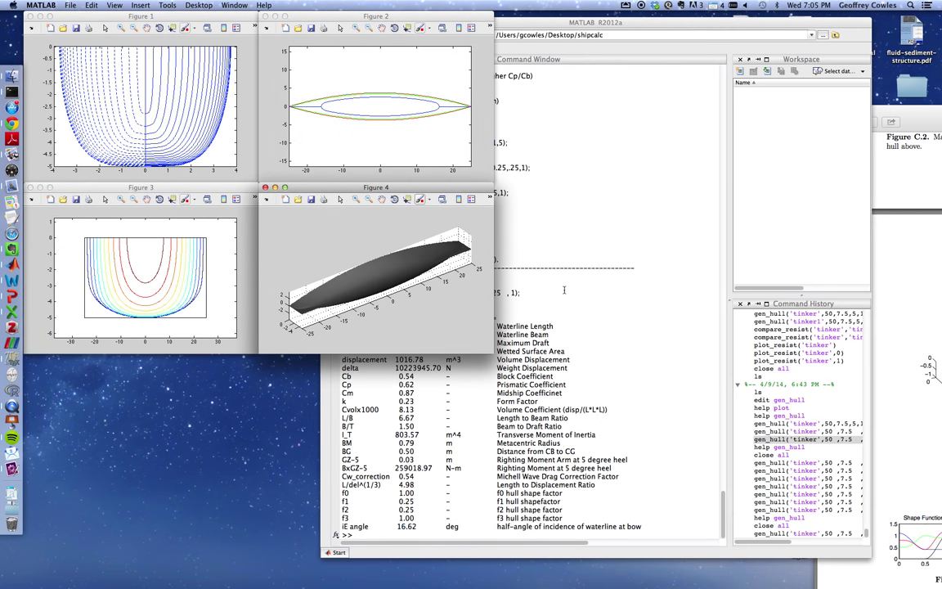
# Recall the hull command, select its f2 value .25, and highlight the help note about volume on ends
pyautogui.click(563, 289)
pyautogui.press('Up')
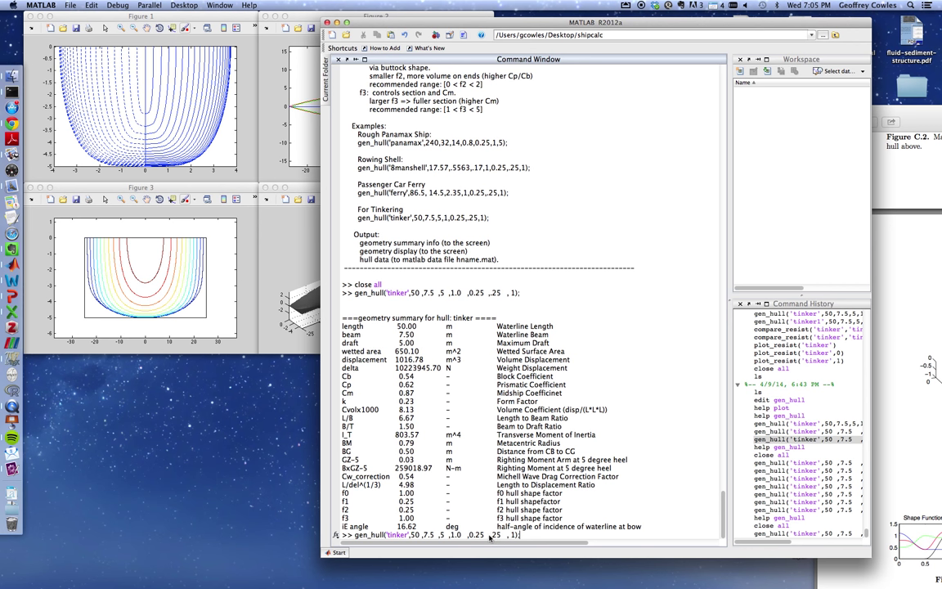
pyautogui.moveTo(489, 536); pyautogui.dragTo(500, 537)
pyautogui.scroll(1, 384, 135)
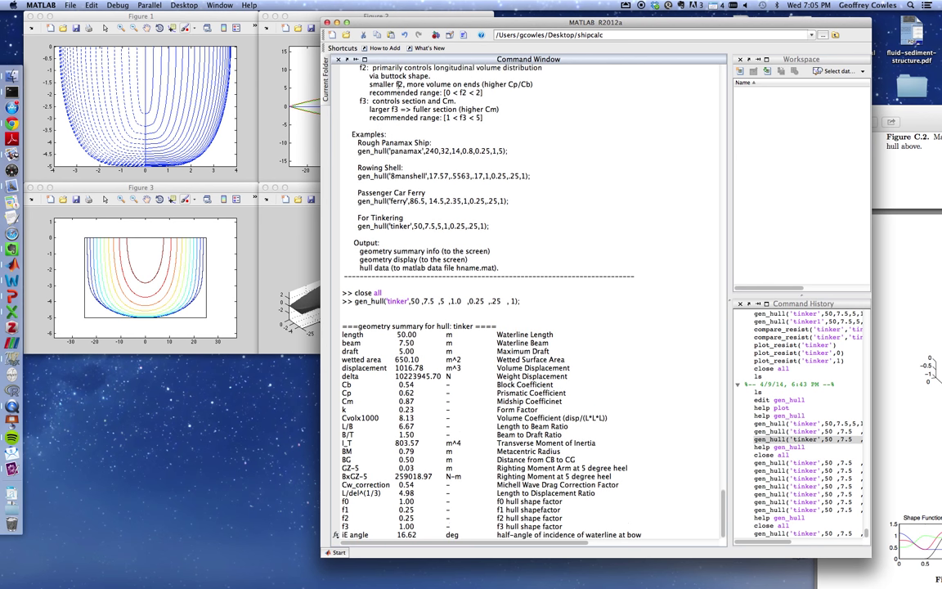
pyautogui.moveTo(425, 84); pyautogui.dragTo(477, 84)
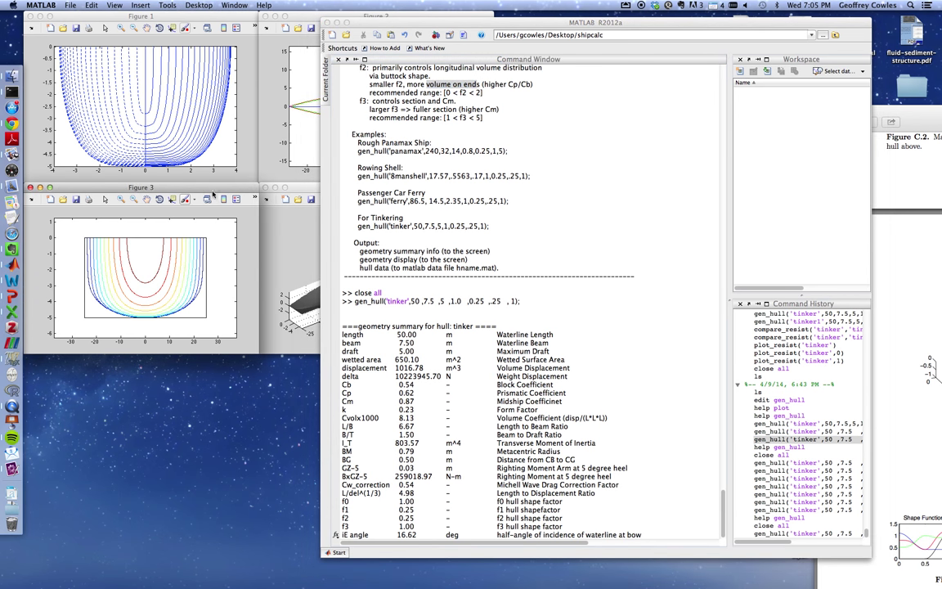
pyautogui.click(651, 449)
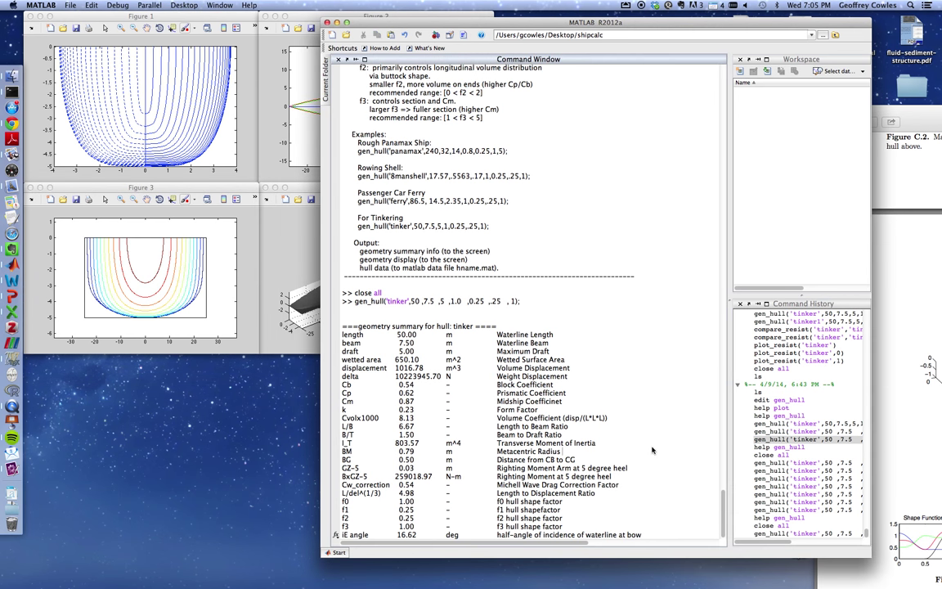
# Rerun the tinker gen_hull command with f2 set to .15
pyautogui.press('Up')
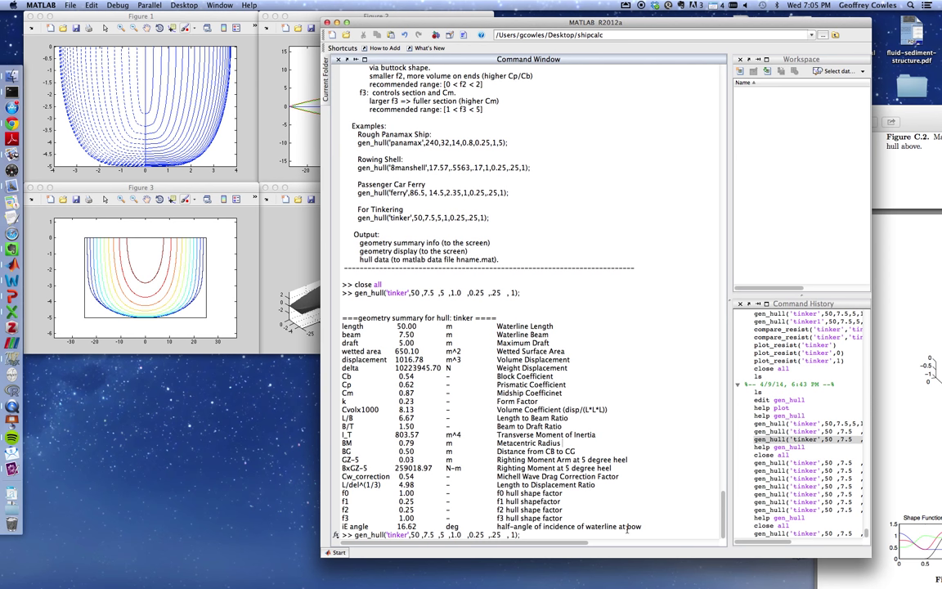
pyautogui.press('BackSpace')
pyautogui.press('BackSpace')
pyautogui.write('15')
pyautogui.press('Return')
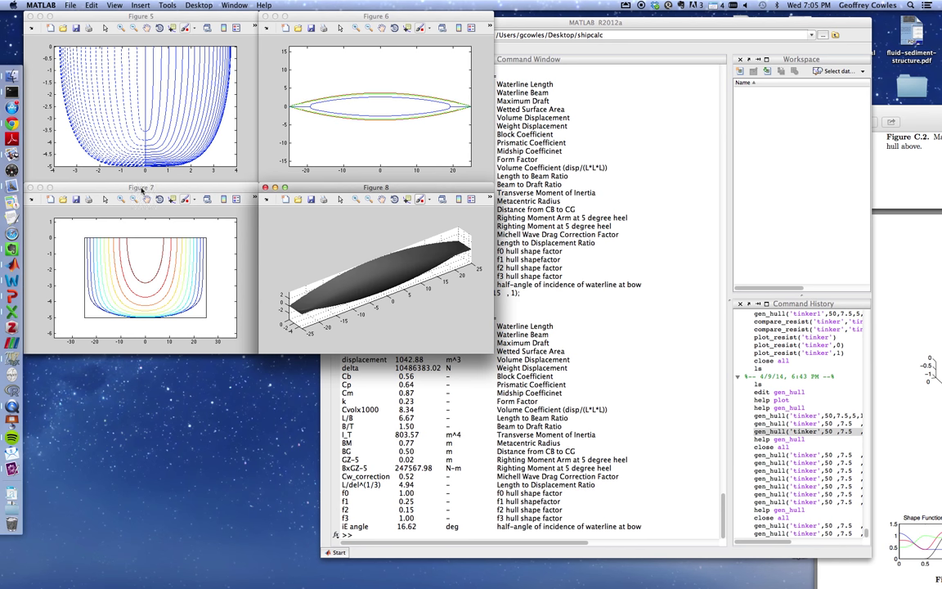
pyautogui.moveTo(121, 189)
pyautogui.mouseDown()
pyautogui.moveTo(317, 186)
pyautogui.moveTo(120, 192)
pyautogui.mouseUp()
# Rerun the tinker hull with f2 set to 1, giving Cb 0.46 and displacement 867.72 m^3
pyautogui.click(629, 305)
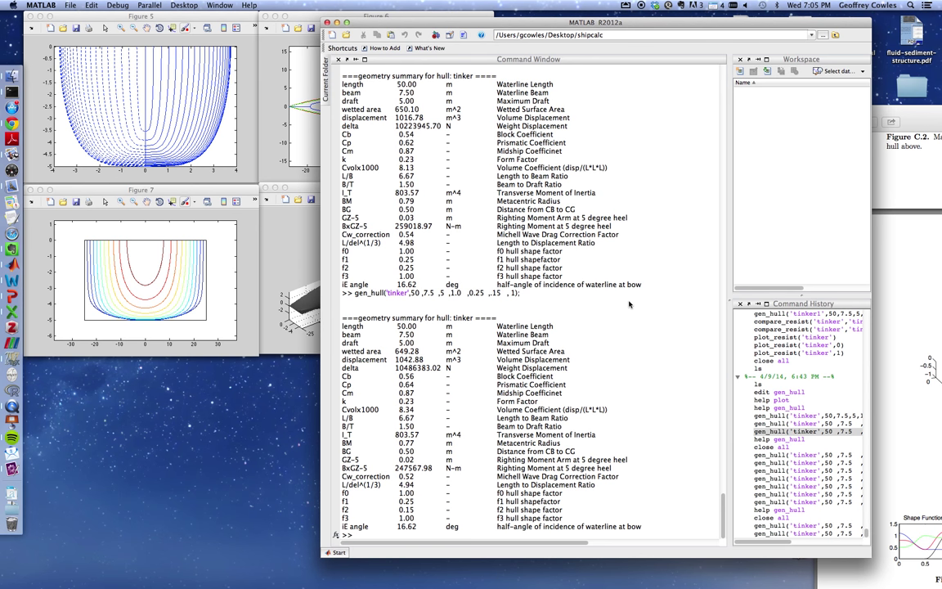
pyautogui.press('Up')
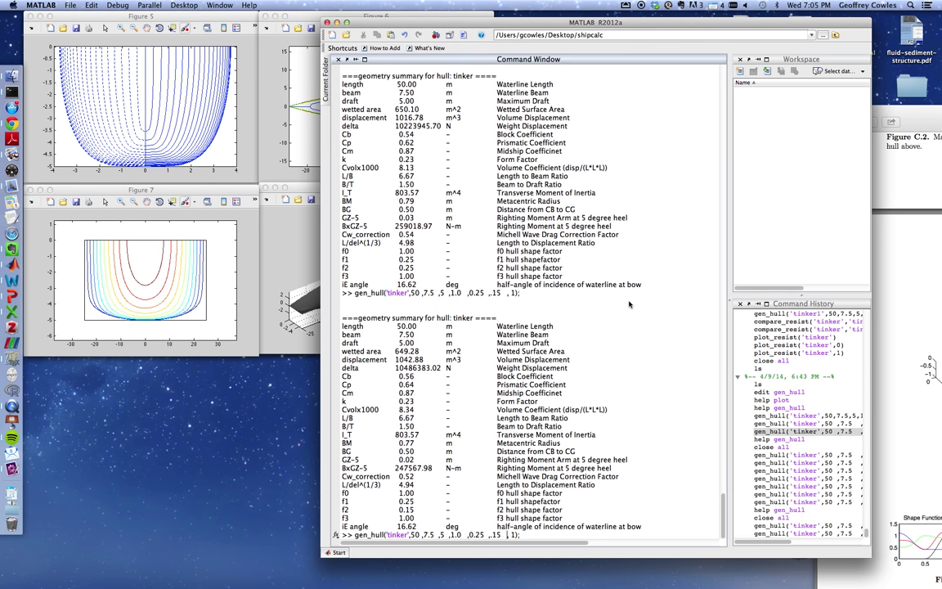
pyautogui.press('BackSpace')
pyautogui.press('BackSpace')
pyautogui.press('BackSpace')
pyautogui.write('1')
pyautogui.press('Return')
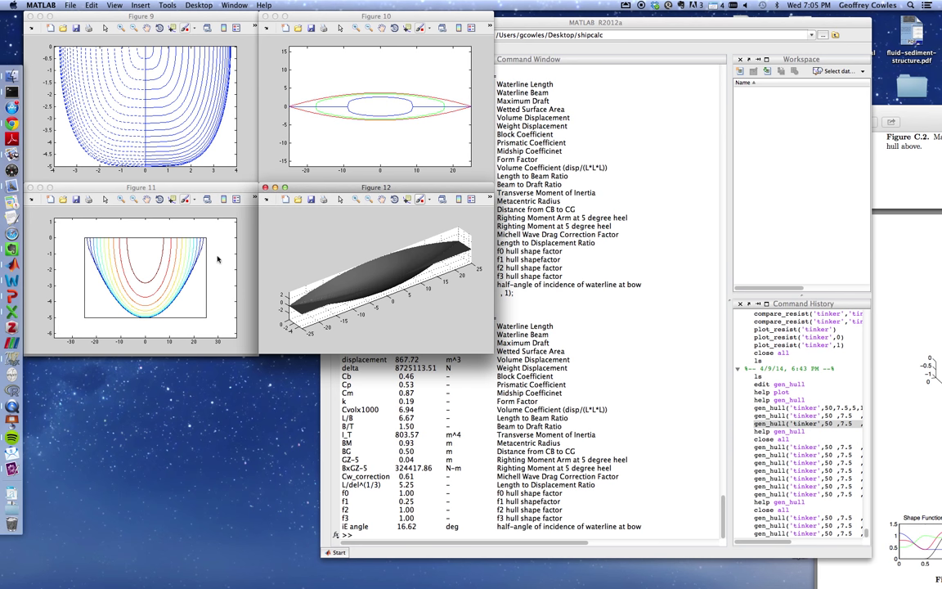
# Widen the section contour plot and rotate the 3-D hull to a steeper diagonal view
pyautogui.click(223, 318)
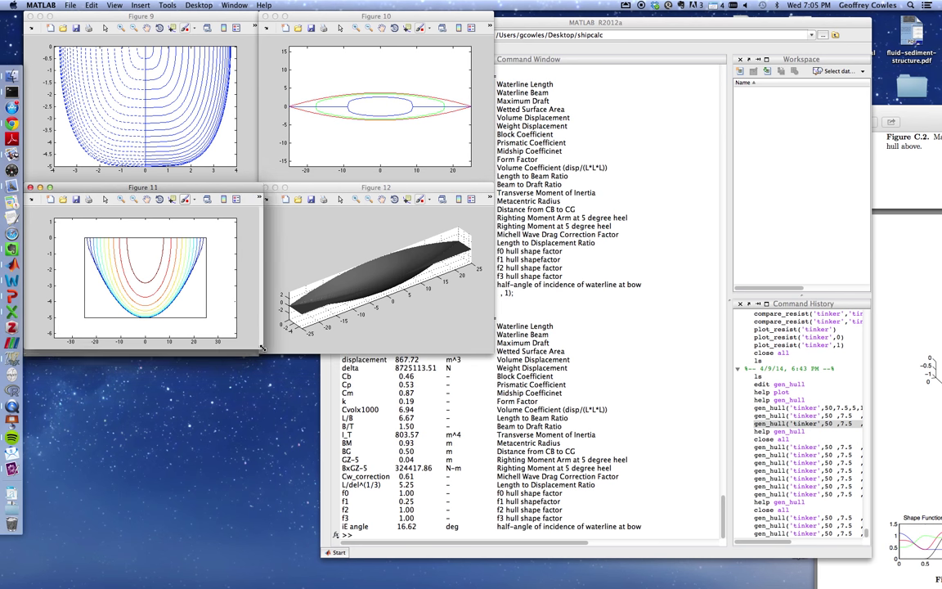
pyautogui.moveTo(261, 350); pyautogui.dragTo(425, 285)
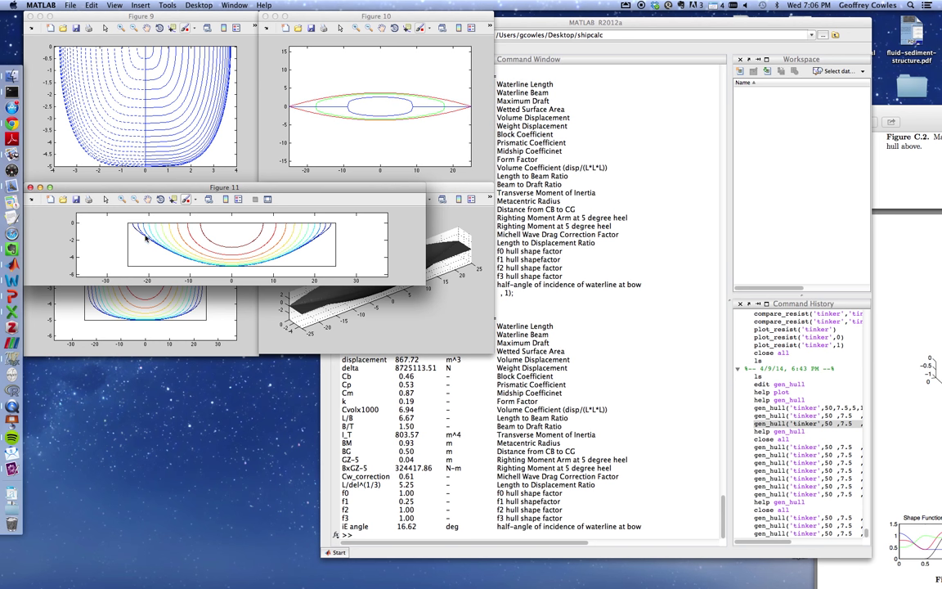
pyautogui.click(290, 289)
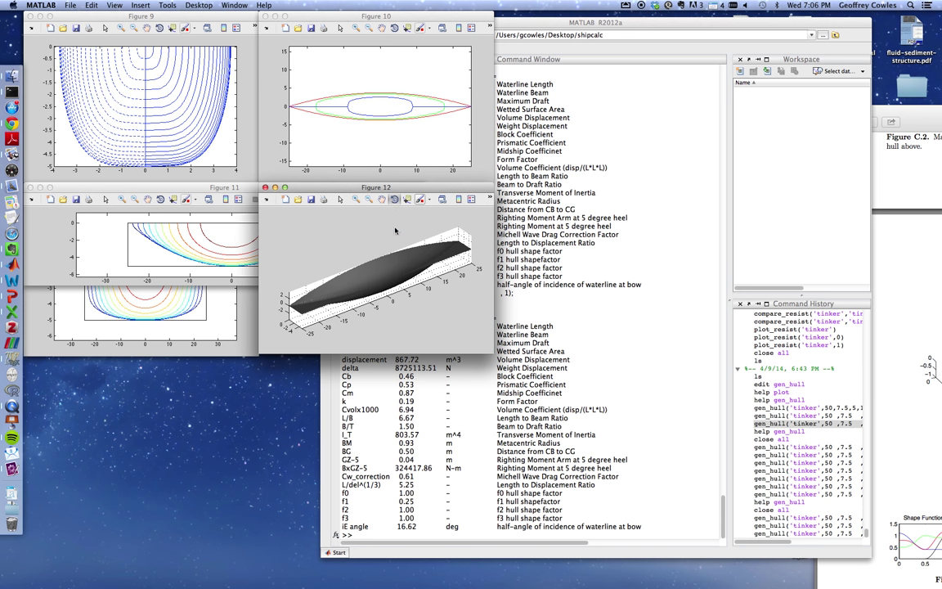
pyautogui.moveTo(412, 272); pyautogui.dragTo(360, 323)
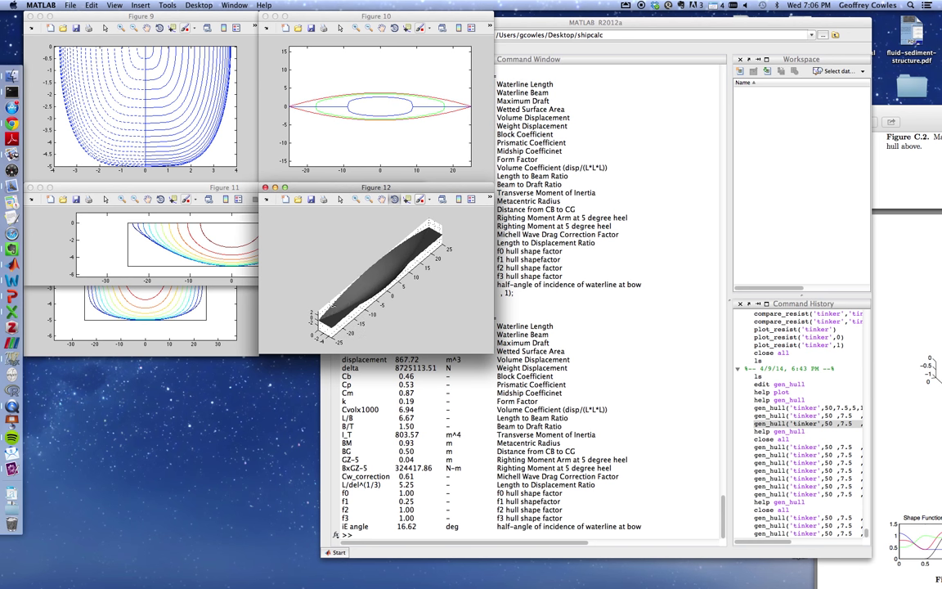
pyautogui.click(112, 247)
# Rerun the tinker hull with f2 set to 0, giving Cb 0.58 and displacement 1085.53 m^3
pyautogui.click(662, 411)
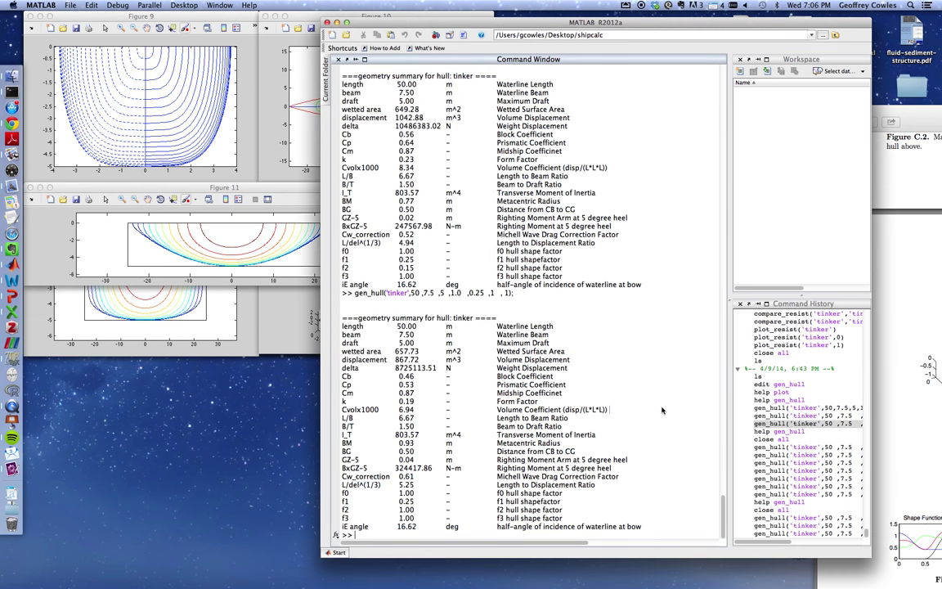
pyautogui.press('Up')
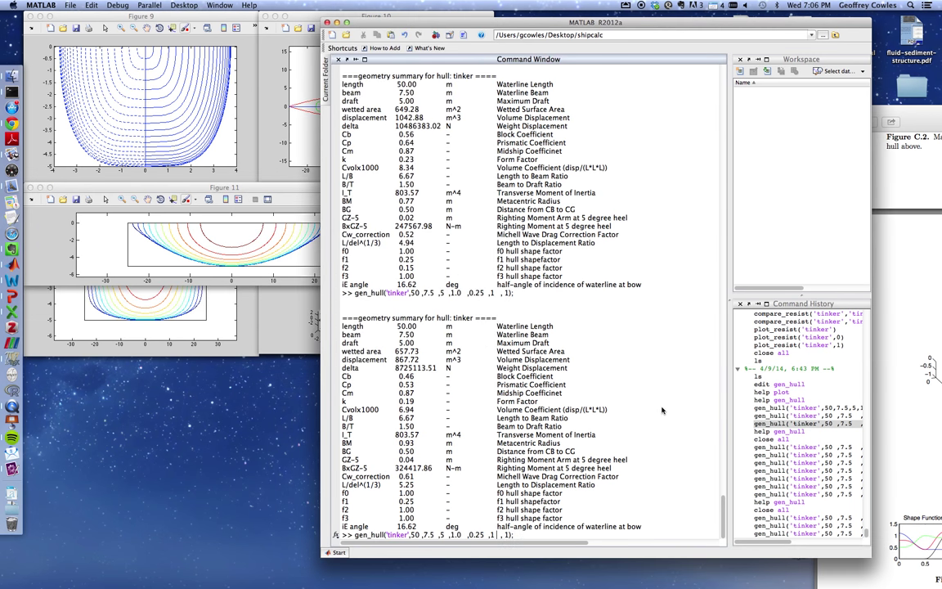
pyautogui.press('BackSpace')
pyautogui.write('0')
pyautogui.press('Return')
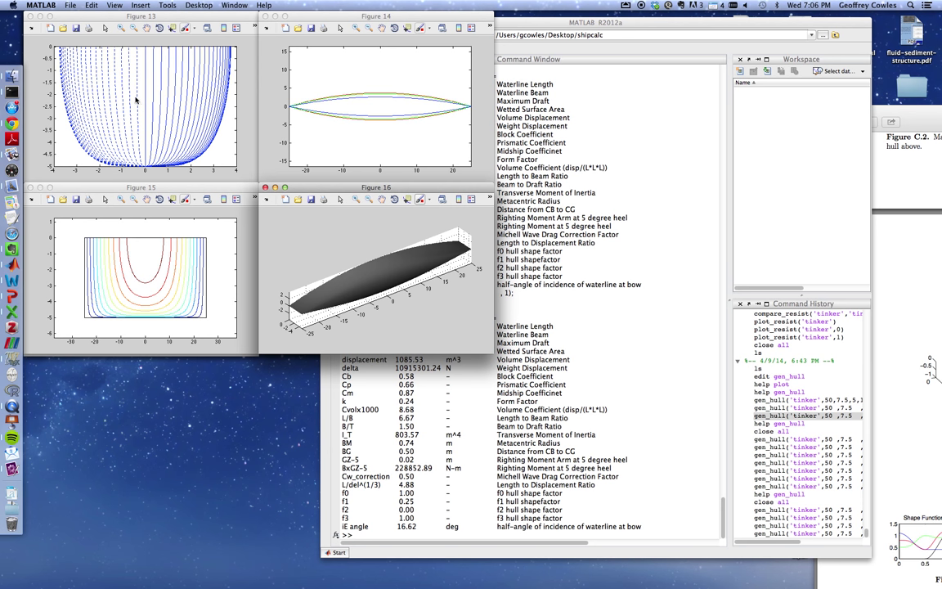
# Widen the f2 = 0 section contour plot and compare it with the 3-D hull surface
pyautogui.click(226, 350)
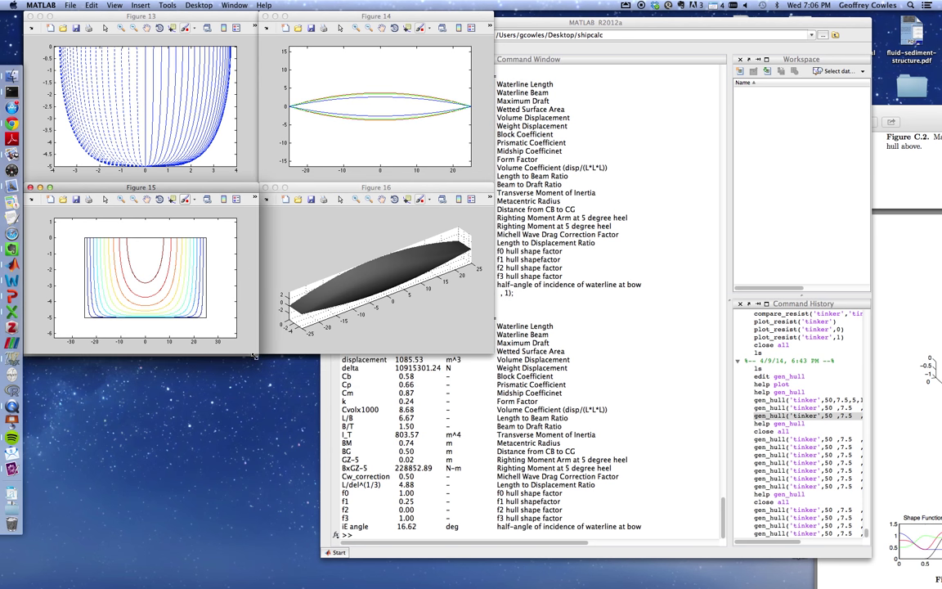
pyautogui.moveTo(266, 347); pyautogui.dragTo(500, 302)
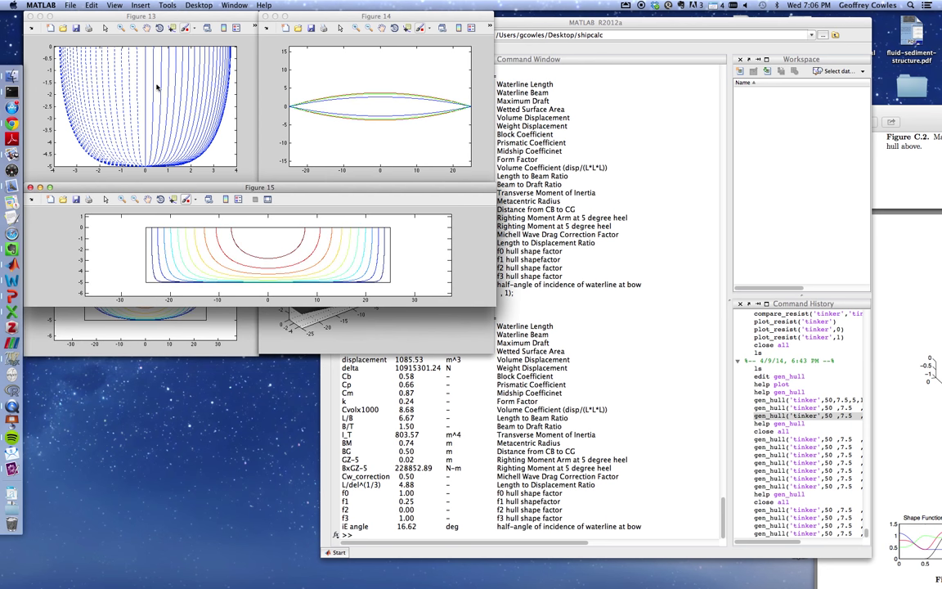
pyautogui.click(343, 308)
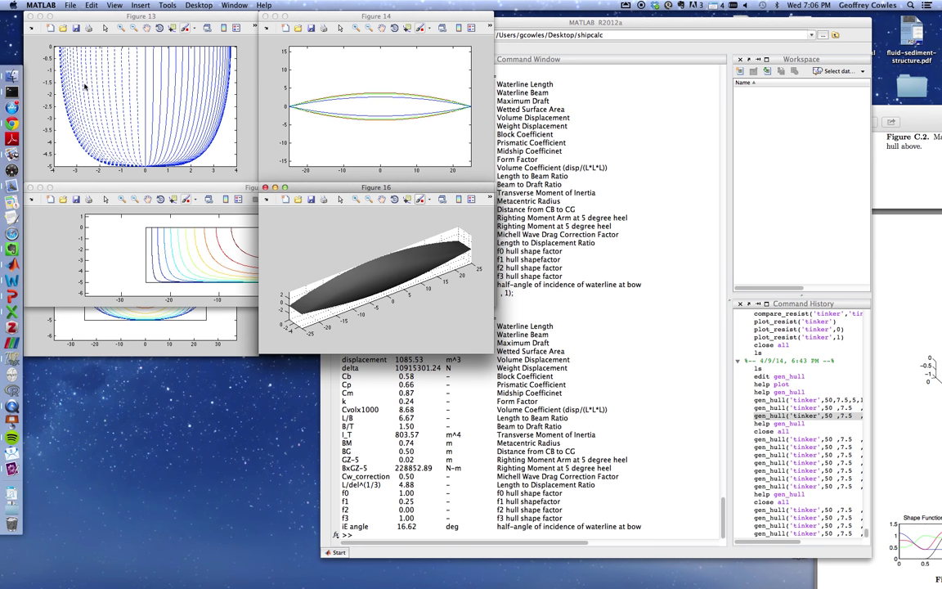
pyautogui.click(171, 287)
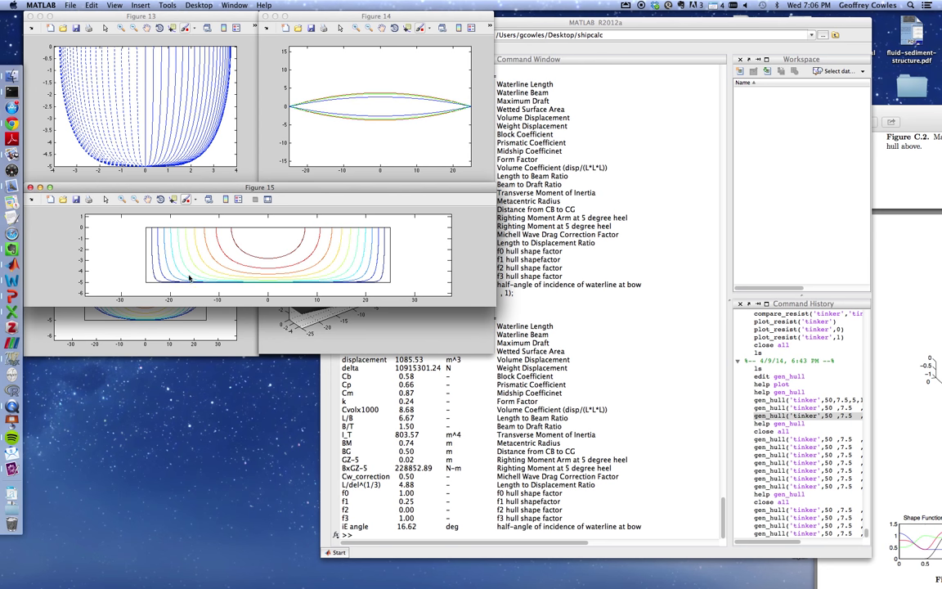
pyautogui.click(265, 320)
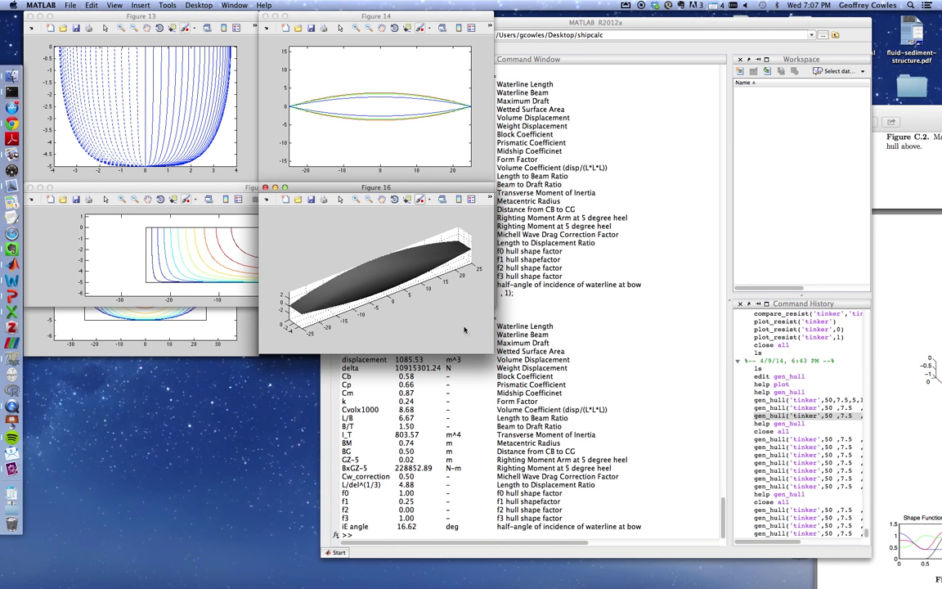
# Enlarge the f2 = 0 and f2 = 1 3-D hull plots and place them side by side
pyautogui.moveTo(485, 353); pyautogui.dragTo(626, 476)
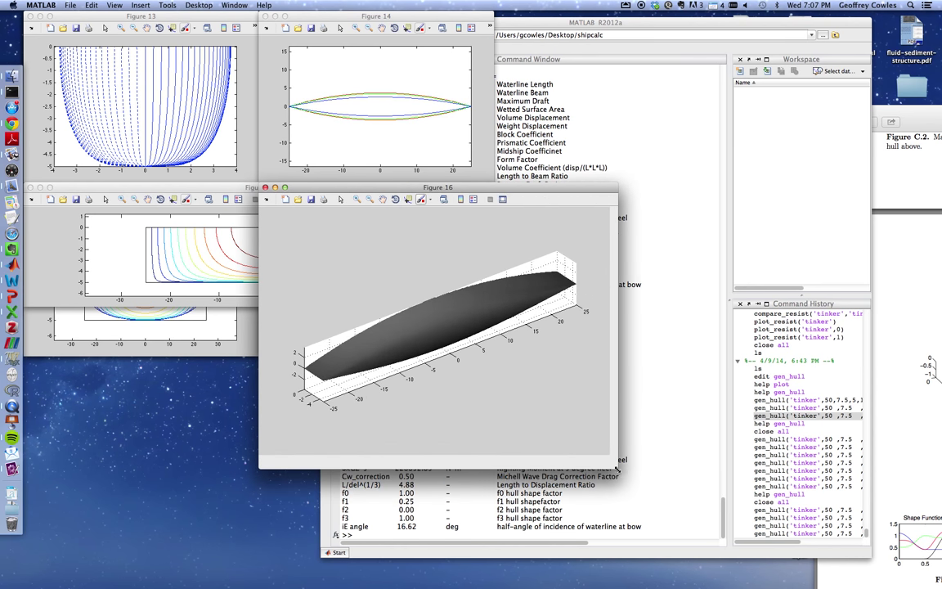
pyautogui.moveTo(363, 187); pyautogui.dragTo(571, 194)
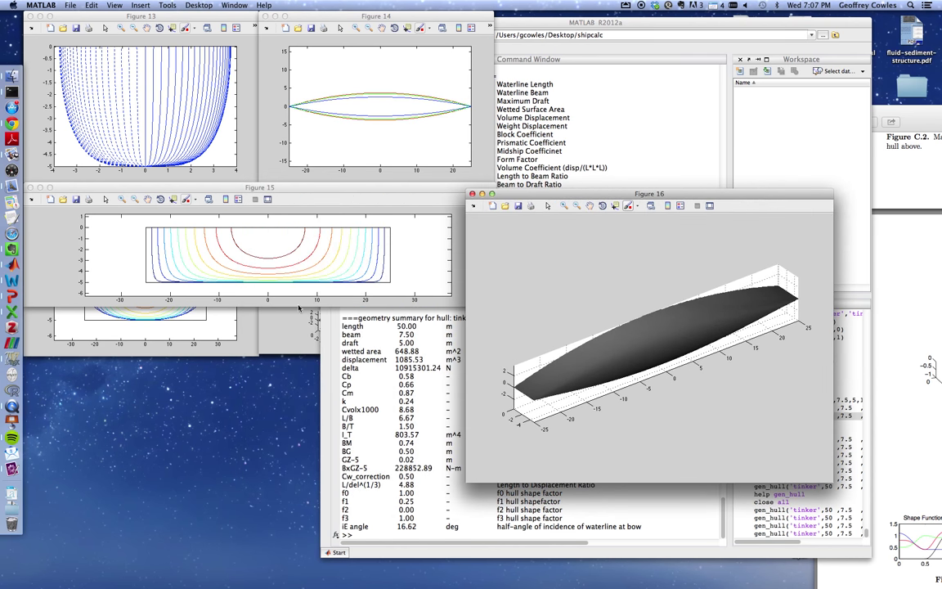
pyautogui.click(295, 322)
pyautogui.moveTo(305, 185); pyautogui.dragTo(67, 53)
pyautogui.moveTo(253, 216); pyautogui.dragTo(482, 386)
# Rotate the f2 = 1 hull to a flatter side view with Rotate 3D
pyautogui.click(158, 66)
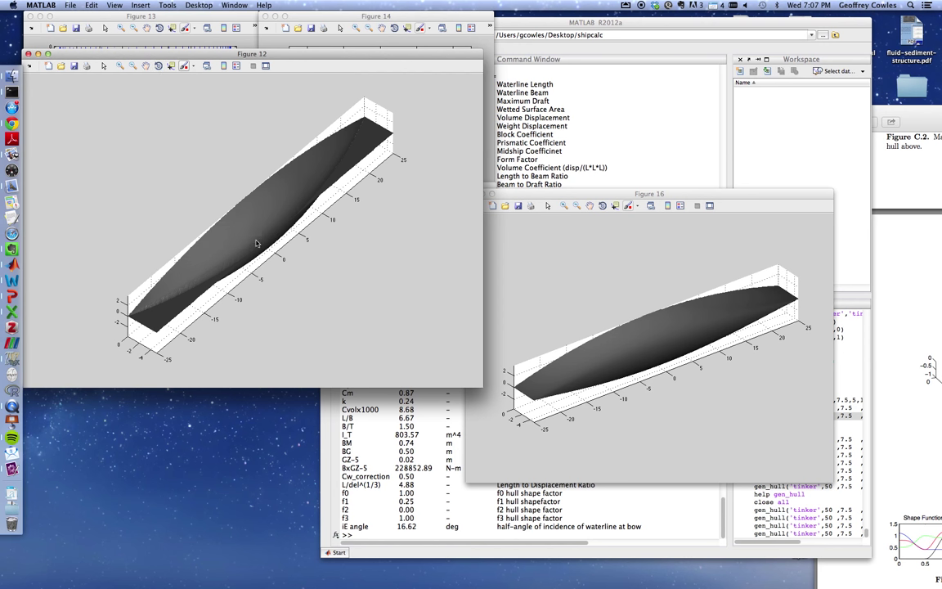
pyautogui.click(159, 66)
pyautogui.moveTo(258, 222); pyautogui.dragTo(231, 233)
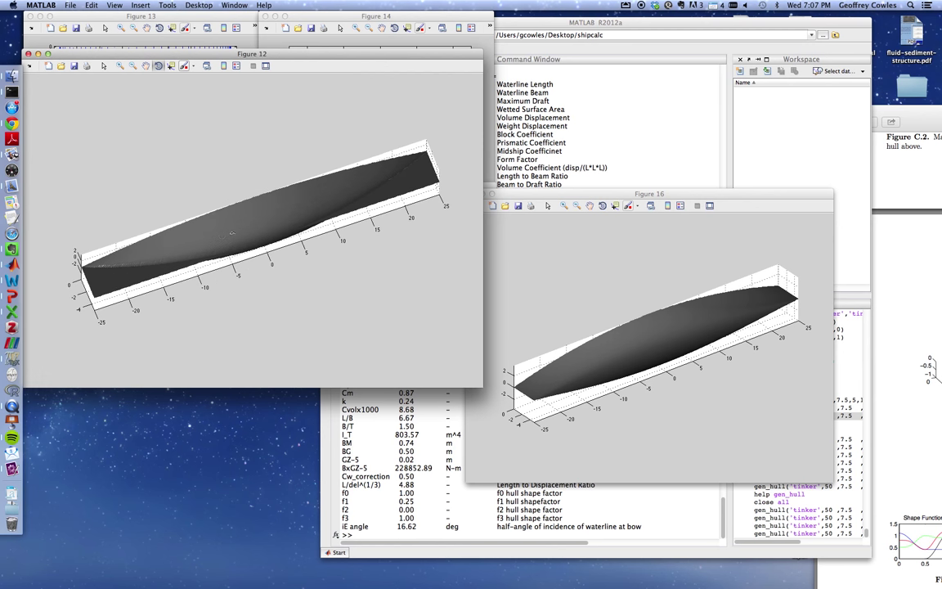
pyautogui.click(611, 330)
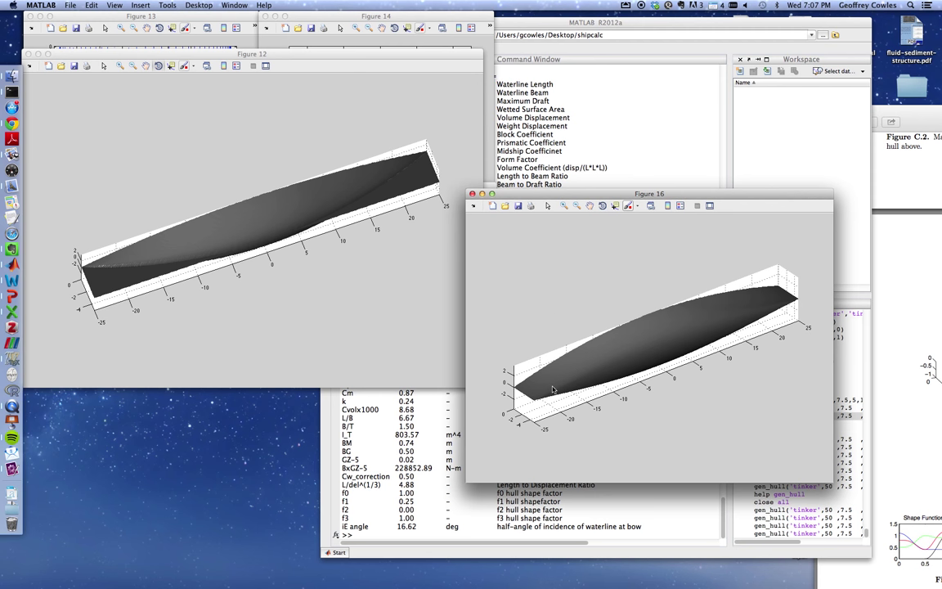
# Review the f2 explanation in the gen_hull help text and cycle through the hull figures
pyautogui.click(453, 496)
pyautogui.scroll(10, 472, 387)
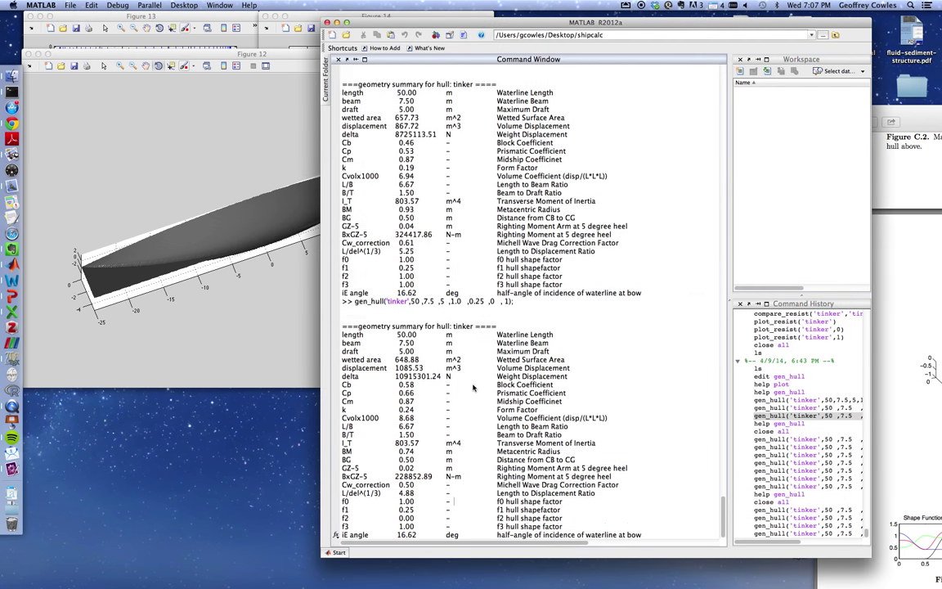
pyautogui.scroll(15, 472, 387)
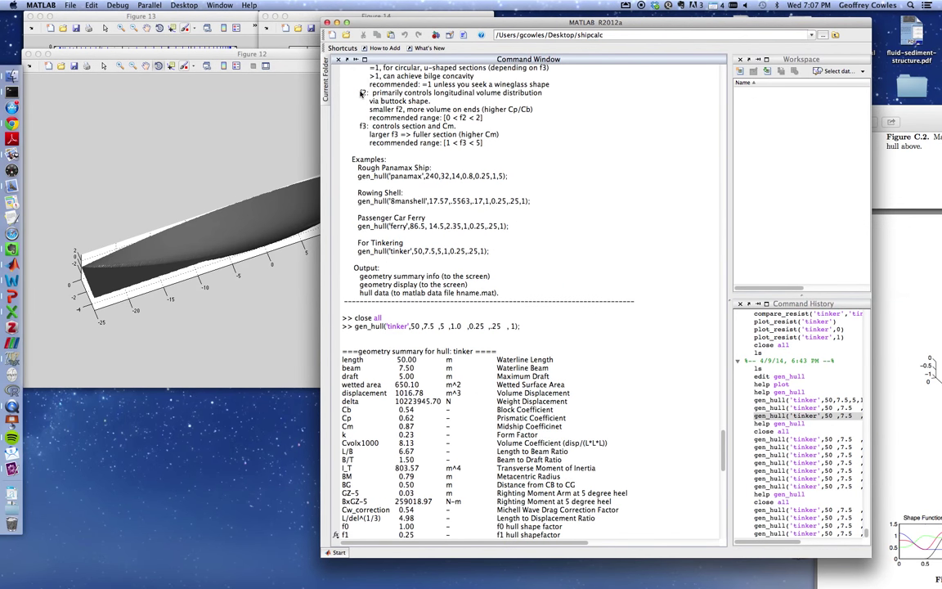
pyautogui.moveTo(337, 90); pyautogui.dragTo(493, 118)
pyautogui.press('super+grave')
pyautogui.press('super+grave')
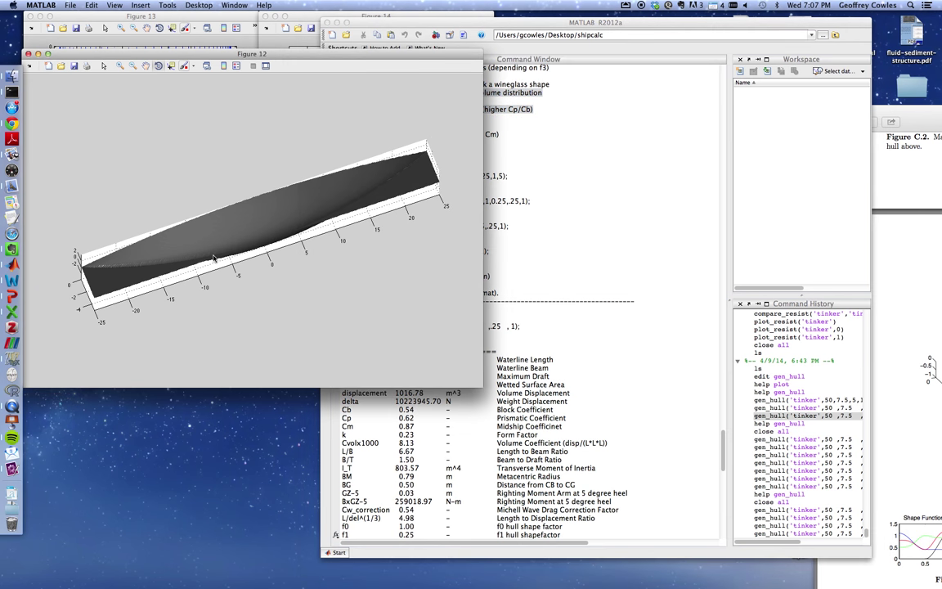
pyautogui.press('super+grave')
pyautogui.scroll(-20, 654, 400)
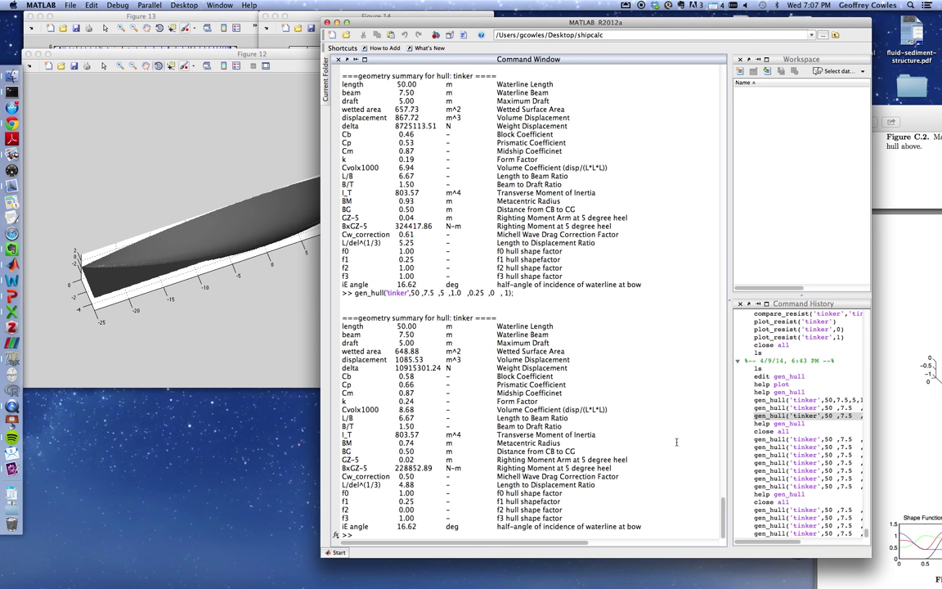
# Rerun the tinker hull with f2 set to .5, giving Cb 0.51 and displacement 959.02 m^3
pyautogui.press('Up')
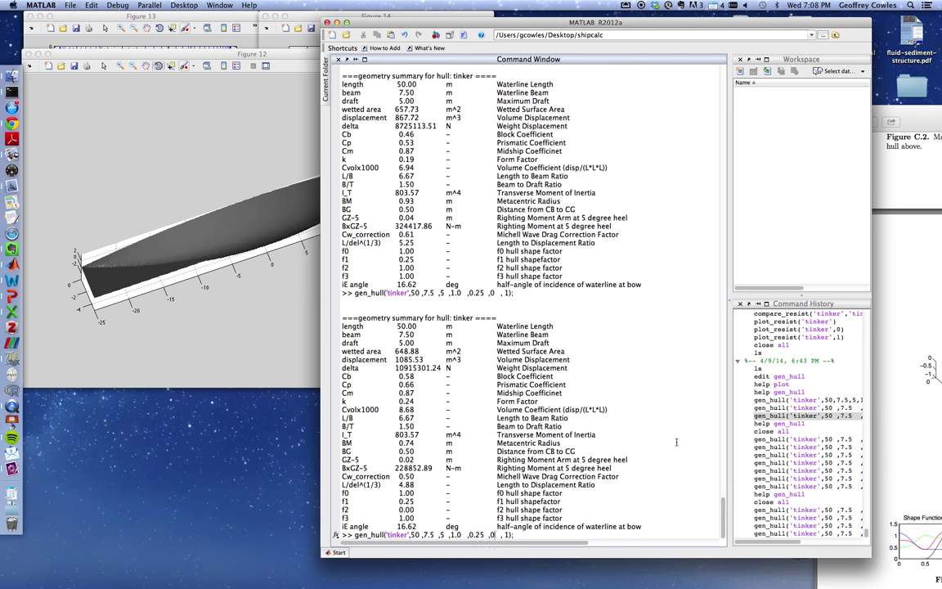
pyautogui.press('BackSpace')
pyautogui.write('.5')
pyautogui.press('Return')
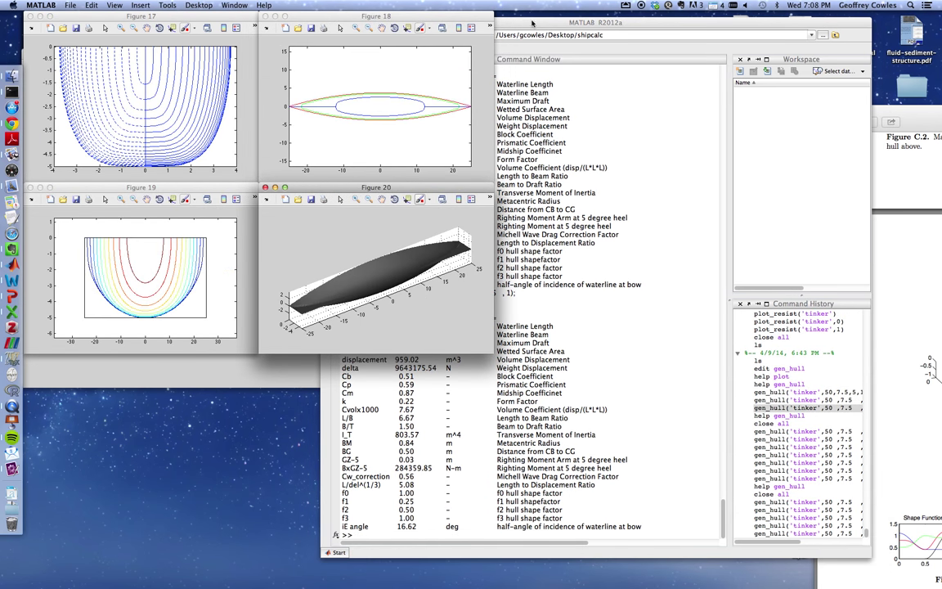
pyautogui.moveTo(531, 22); pyautogui.dragTo(551, 22)
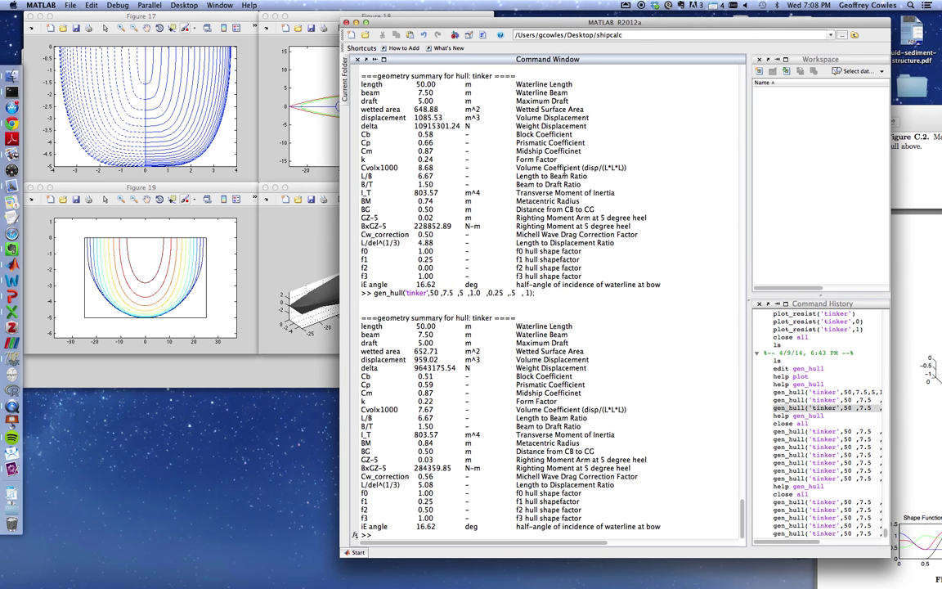
# Show help gen_hull and highlight the notes on f1 and how sections depend on f3
pyautogui.write('help gen_hull')
pyautogui.press('Return')
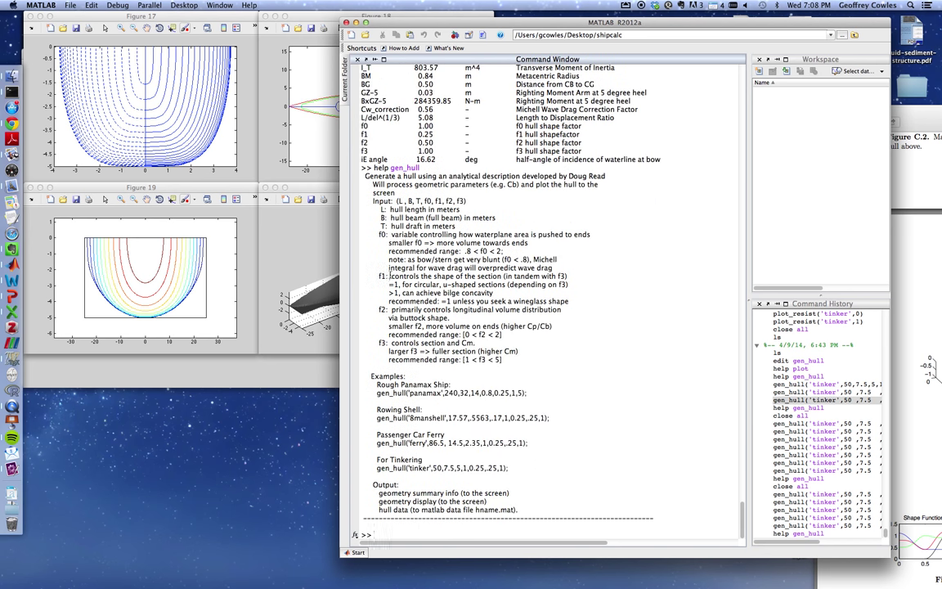
pyautogui.moveTo(390, 276); pyautogui.dragTo(578, 279)
pyautogui.moveTo(514, 277); pyautogui.dragTo(568, 278)
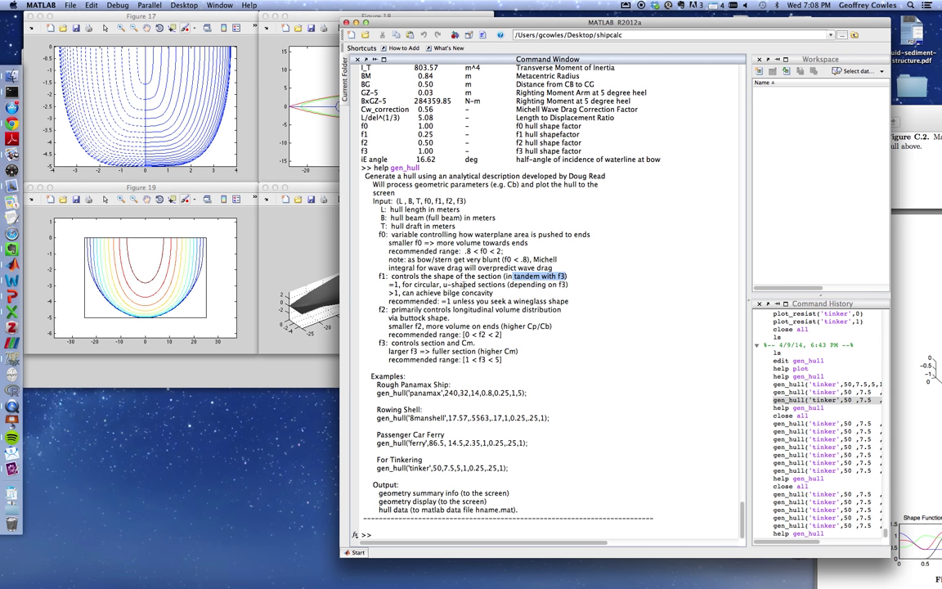
pyautogui.moveTo(473, 284); pyautogui.dragTo(578, 281)
# Rerun the tinker hull with f1 set to 1, giving Cb 0.39 and displacement 730.05 m^3
pyautogui.press('Up')
pyautogui.press('Up')
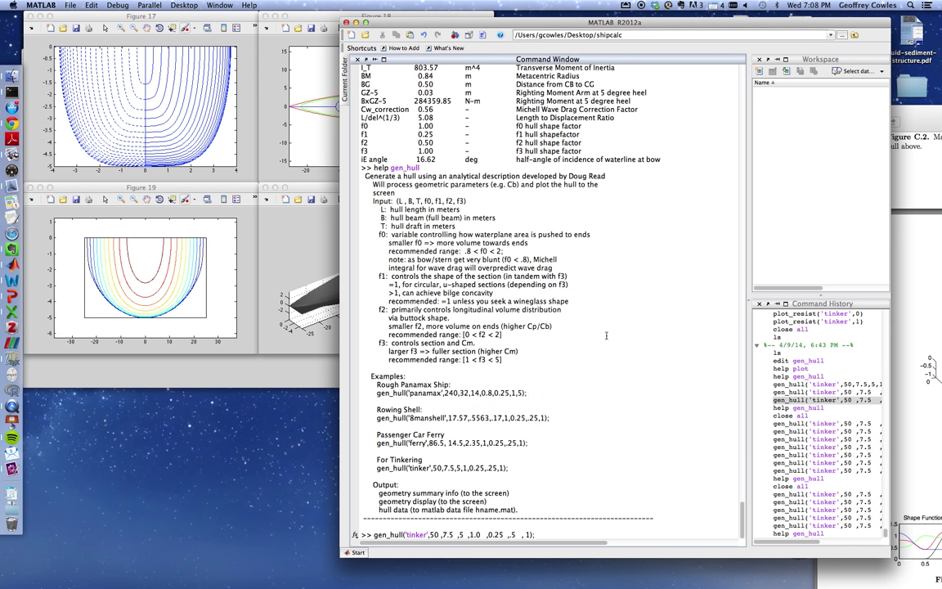
pyautogui.press('BackSpace')
pyautogui.press('BackSpace')
pyautogui.press('BackSpace')
pyautogui.press('BackSpace')
pyautogui.write('1')
pyautogui.press('Return')
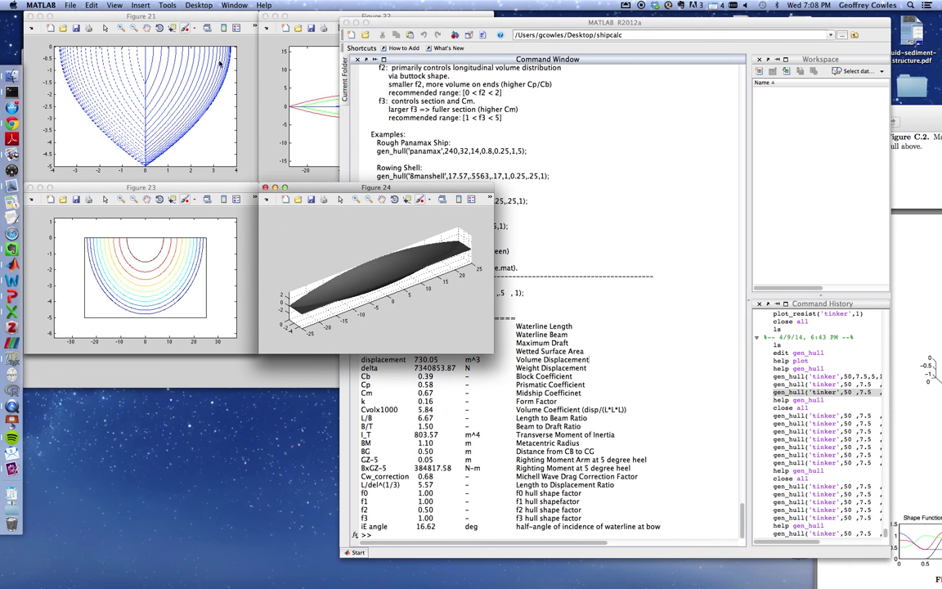
pyautogui.click(596, 215)
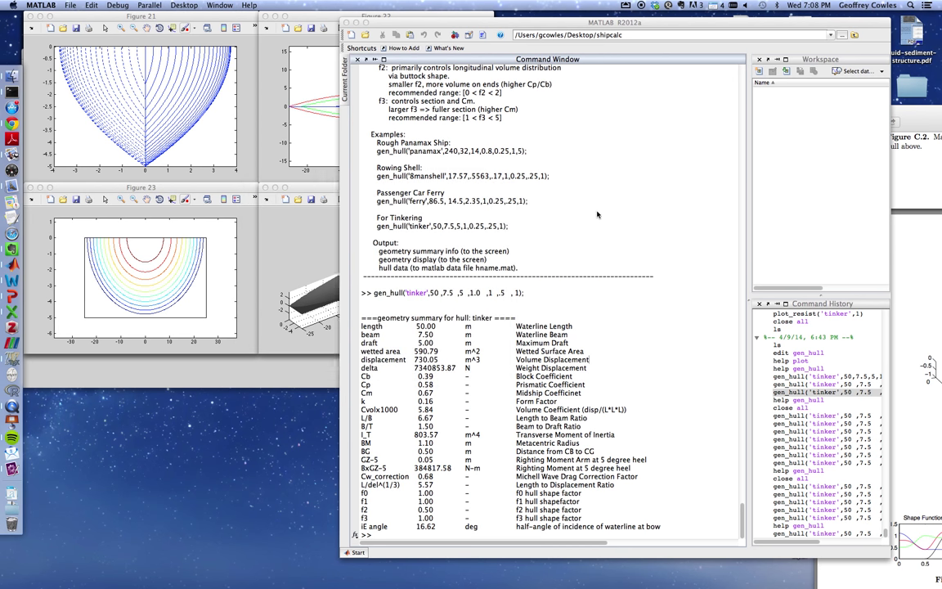
# Rerun the tinker hull with f3 set to 5 for fuller U-shaped sections, midship coefficient 0.91
pyautogui.press('Up')
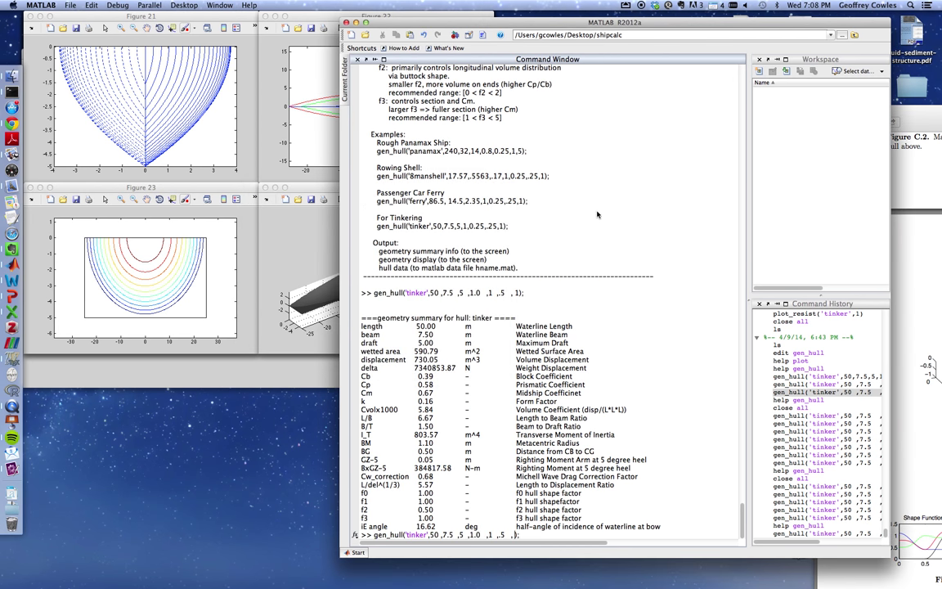
pyautogui.press('Return')
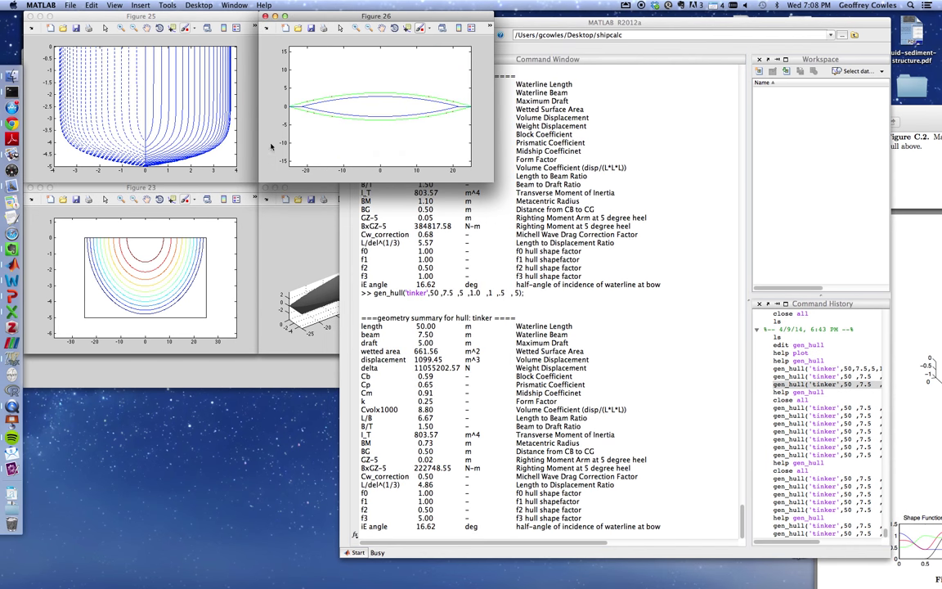
pyautogui.click(612, 237)
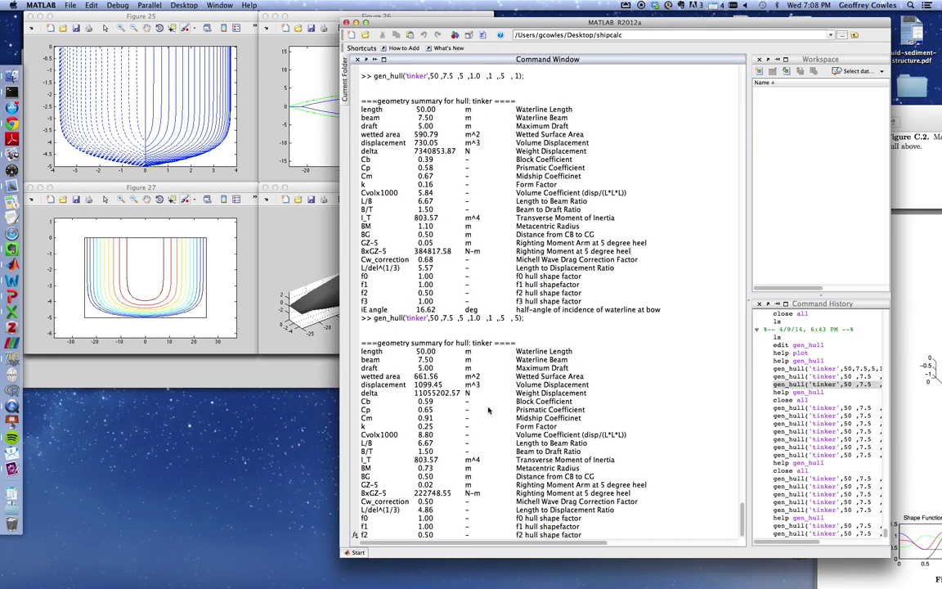
pyautogui.scroll(10, 480, 400)
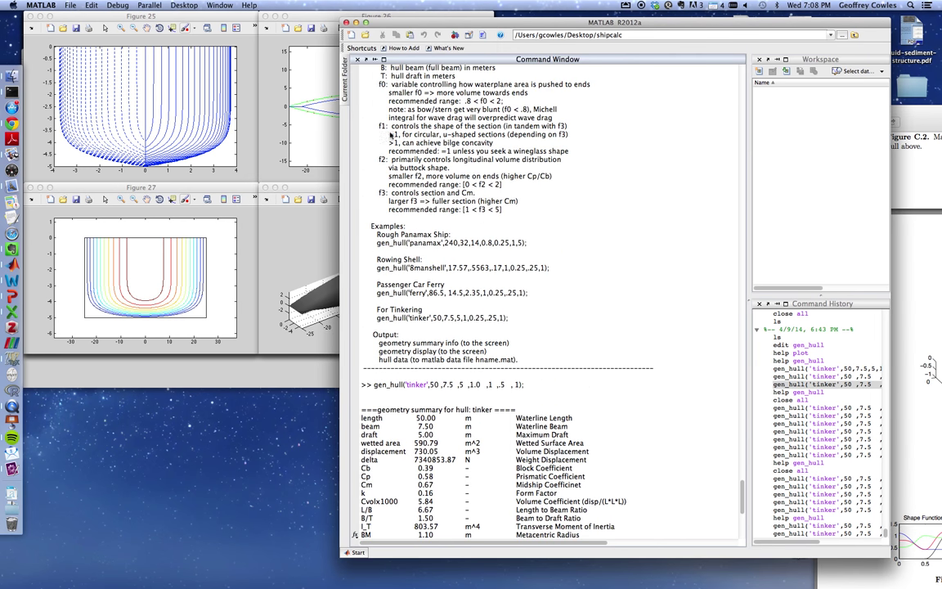
pyautogui.moveTo(741, 492); pyautogui.dragTo(639, 513)
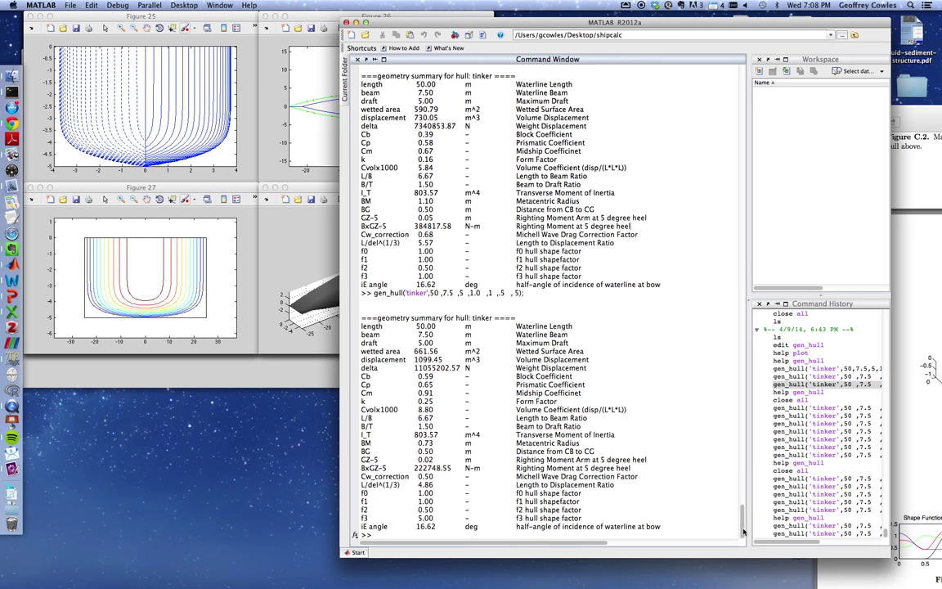
# Recall gen_hull and edit its arguments, keeping f0 at 1.0 and clearing the f1 value
pyautogui.press('Up')
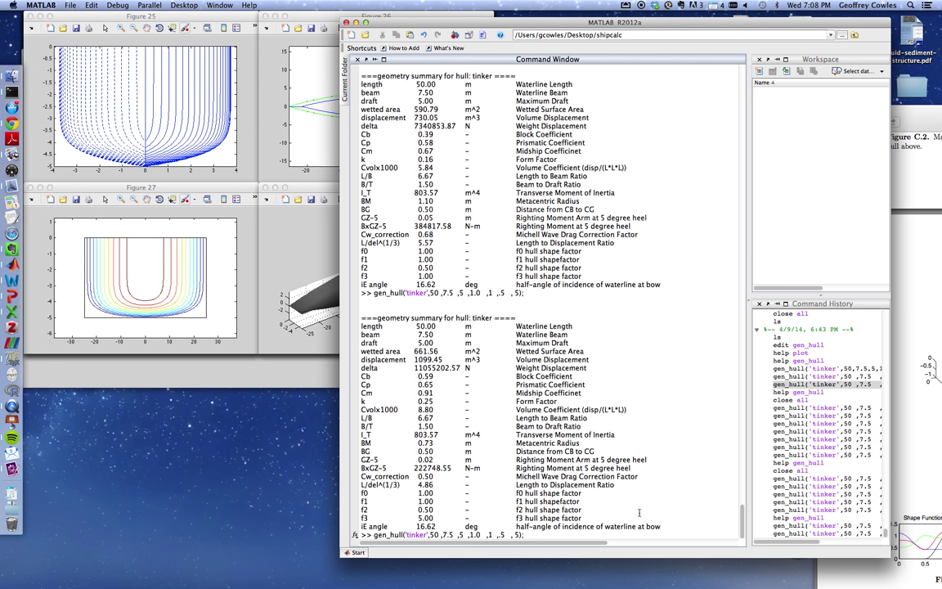
pyautogui.press('Left')
pyautogui.press('Left')
pyautogui.press('Left')
pyautogui.press('Left')
pyautogui.press('Left')
pyautogui.press('Left')
pyautogui.press('Left')
pyautogui.press('Left')
pyautogui.press('Left')
pyautogui.press('Left')
pyautogui.press('Left')
pyautogui.press('Left')
pyautogui.press('BackSpace')
pyautogui.press('BackSpace')
pyautogui.press('BackSpace')
pyautogui.write('4')
pyautogui.press('BackSpace')
pyautogui.write('1.0')
pyautogui.press('BackSpace')
# Run the tinker hull with f1 set to 4, then again with f3 changed to 3
pyautogui.write('4')
pyautogui.press('Return')
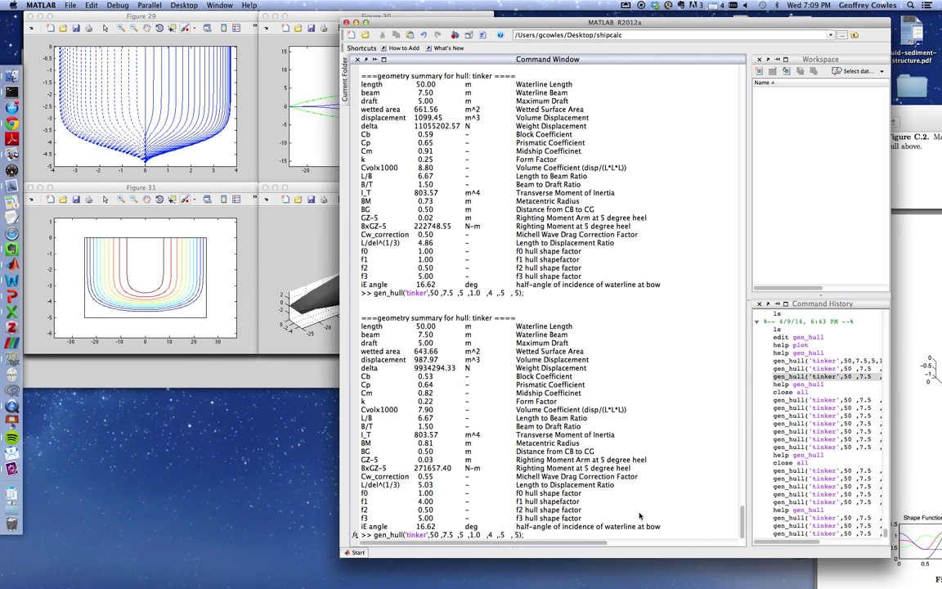
pyautogui.write('3')
pyautogui.press('Return')
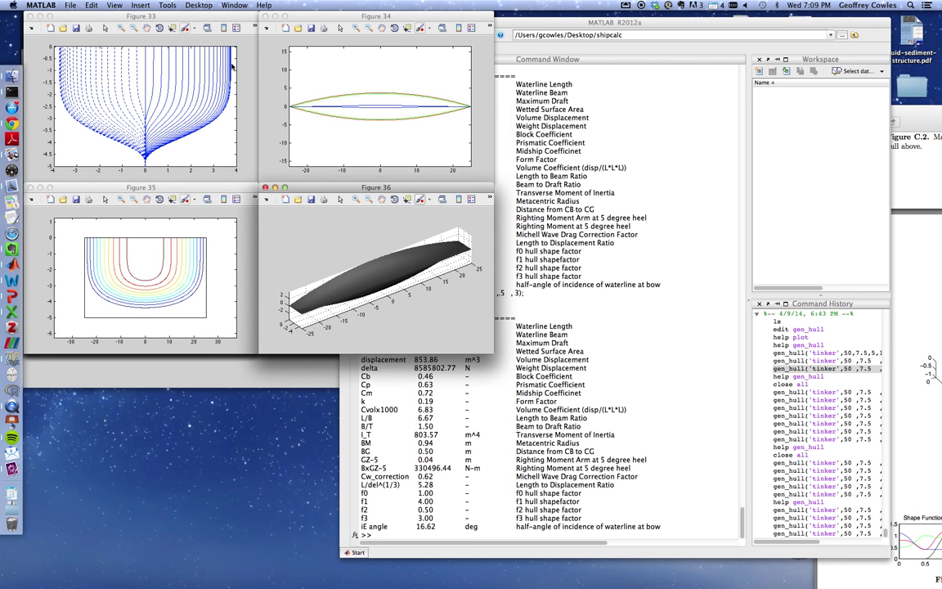
pyautogui.click(684, 443)
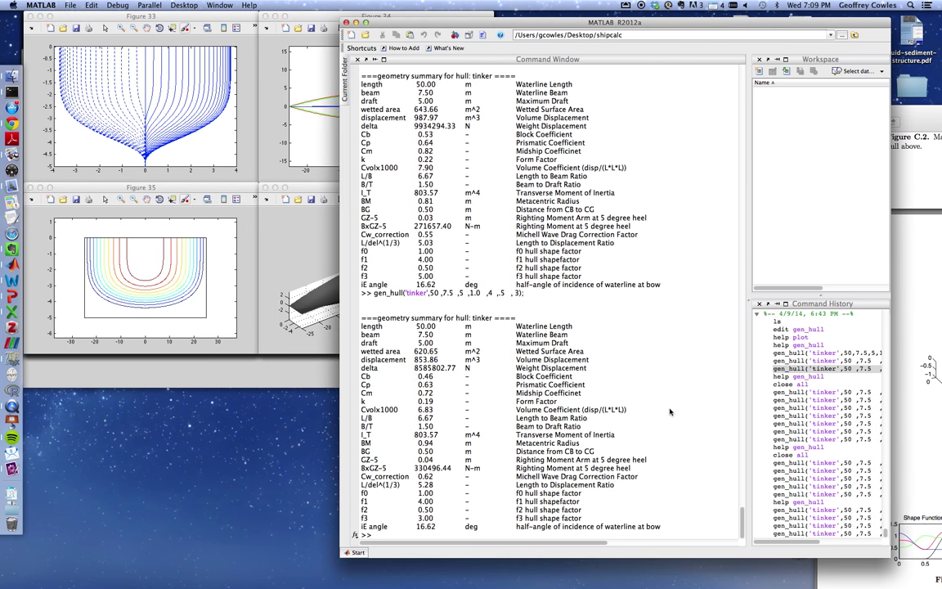
# Rerun with f3 set to 2 and check the body plan, displacement 716.90 m^3
pyautogui.press('Up')
pyautogui.press('Left')
pyautogui.press('Left')
pyautogui.press('BackSpace')
pyautogui.write('2')
pyautogui.press('Return')
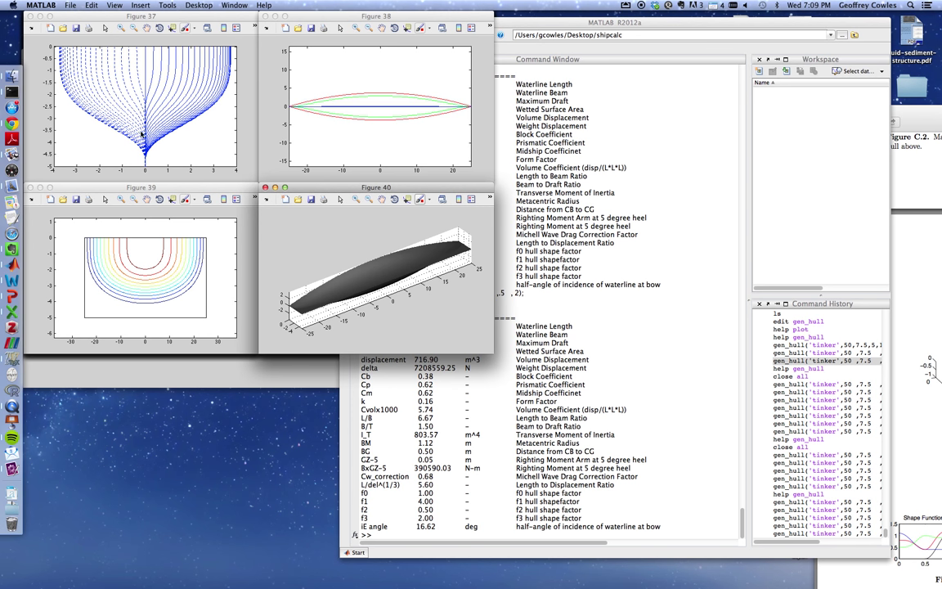
pyautogui.click(116, 15)
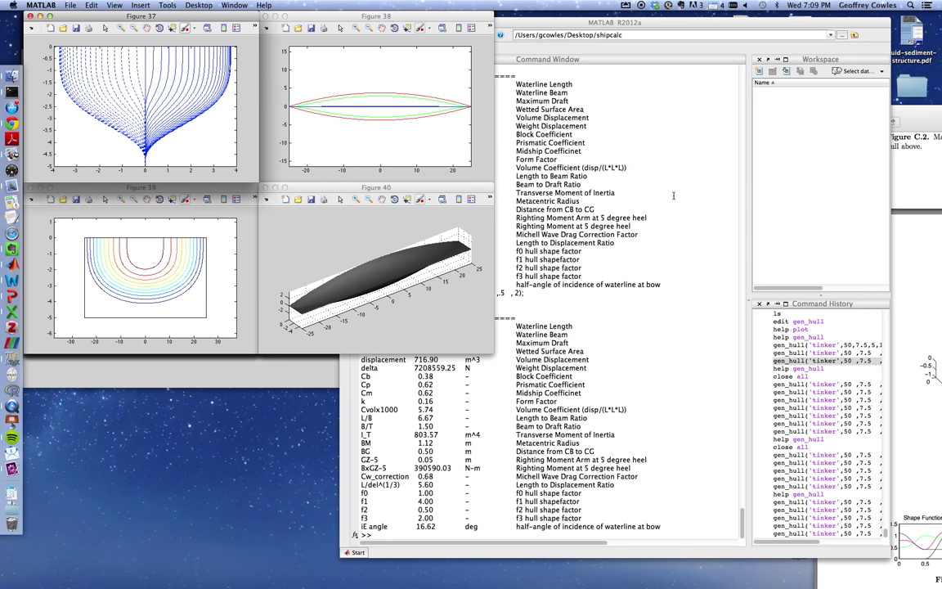
pyautogui.click(606, 176)
pyautogui.press('Up')
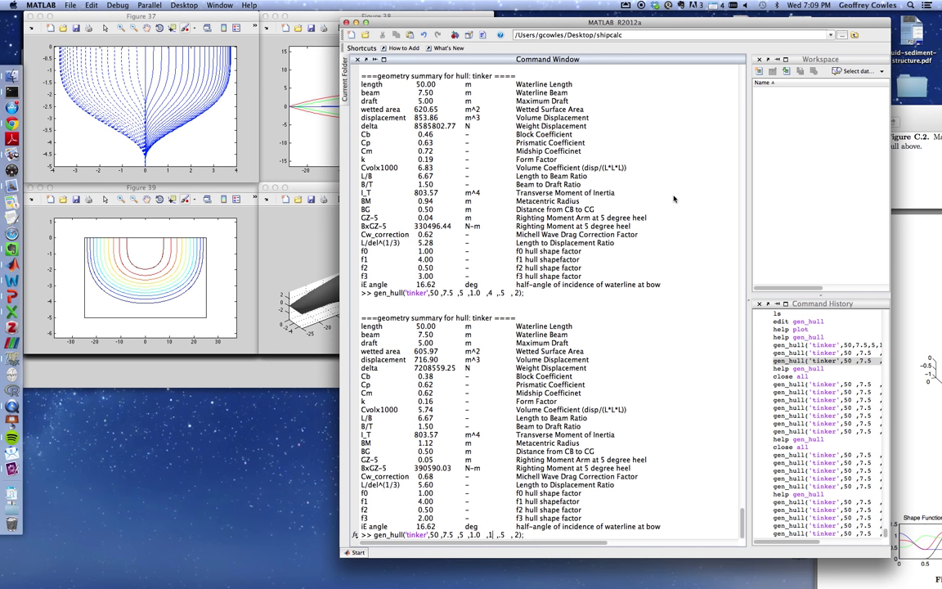
# Rerun the tinker hull with f1 back at 1, then with f3 set to 4
pyautogui.press('Right')
pyautogui.press('Right')
pyautogui.press('Right')
pyautogui.press('Return')
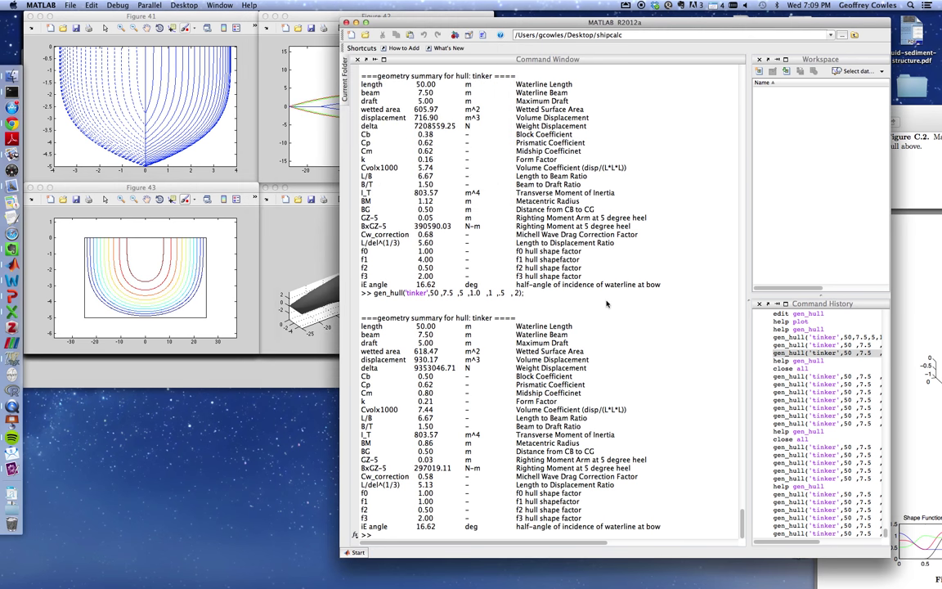
pyautogui.click(701, 414)
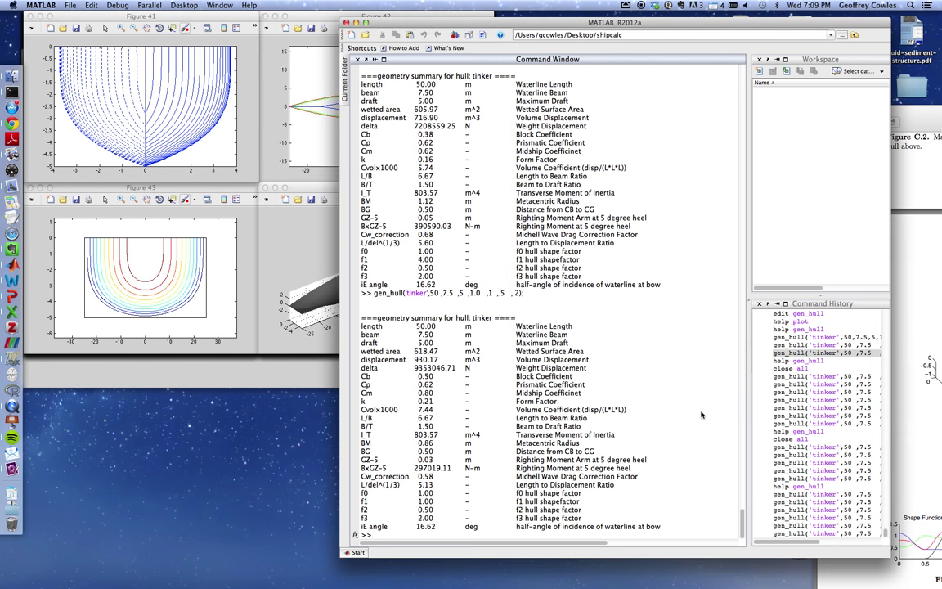
pyautogui.press('Up')
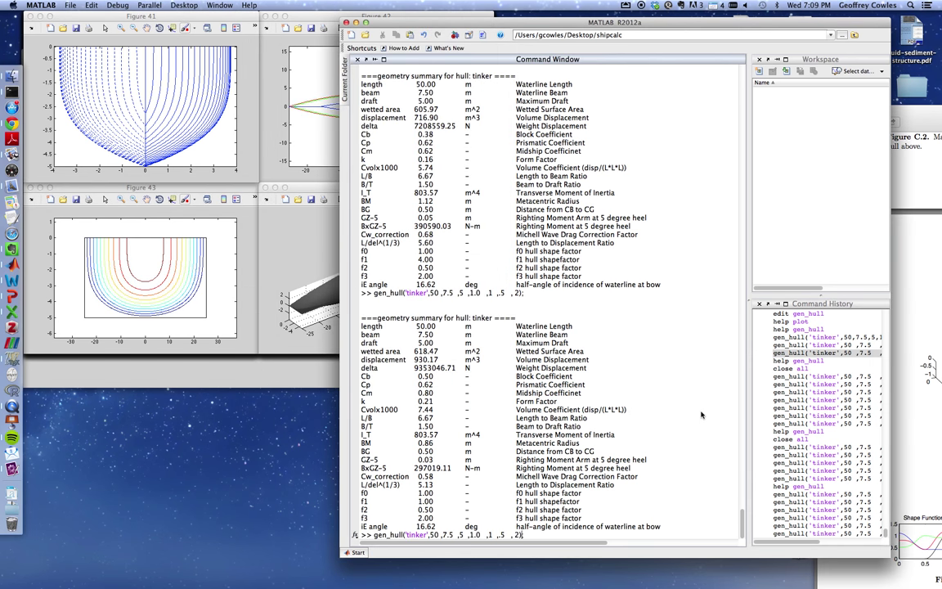
pyautogui.press('Left')
pyautogui.press('Left')
pyautogui.press('BackSpace')
pyautogui.write('4')
pyautogui.press('Return')
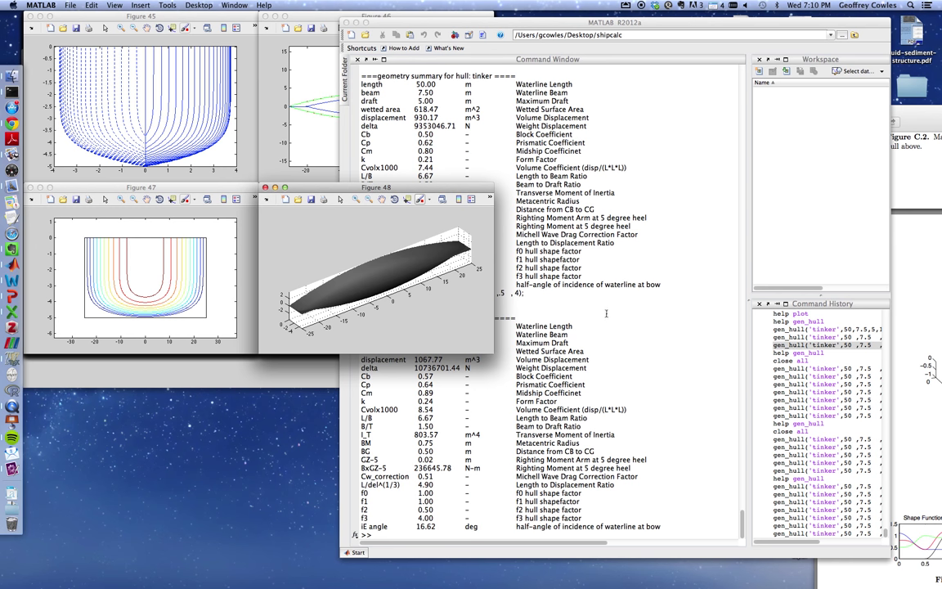
# Inspect the new 3-D hull and highlight displacement 1067.77 in the geometry summary
pyautogui.click(606, 313)
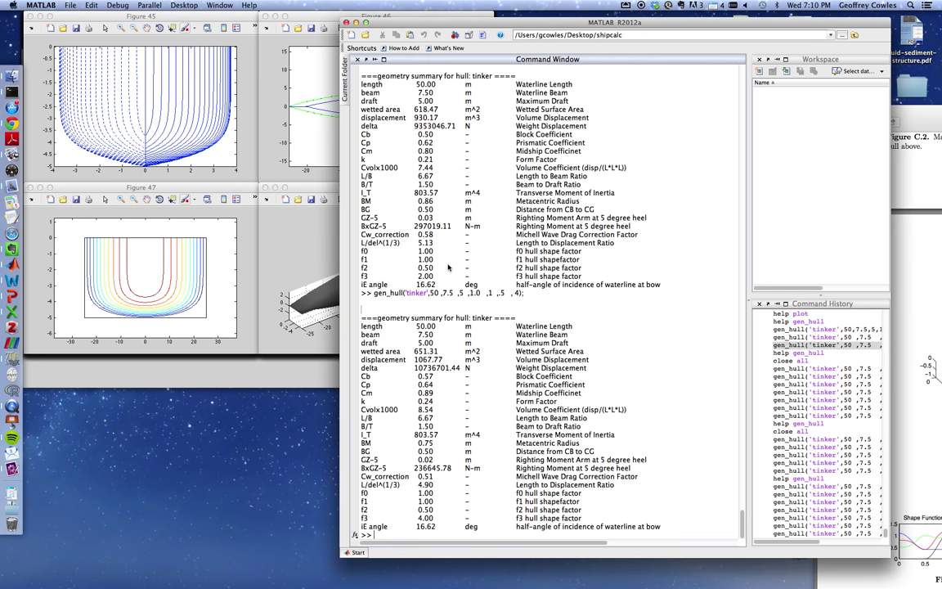
pyautogui.click(268, 244)
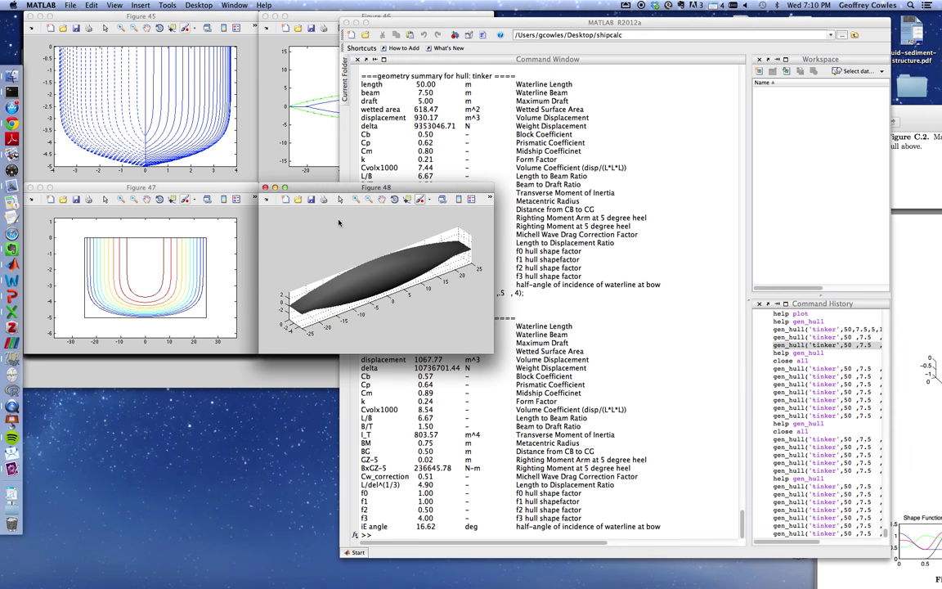
pyautogui.click(600, 168)
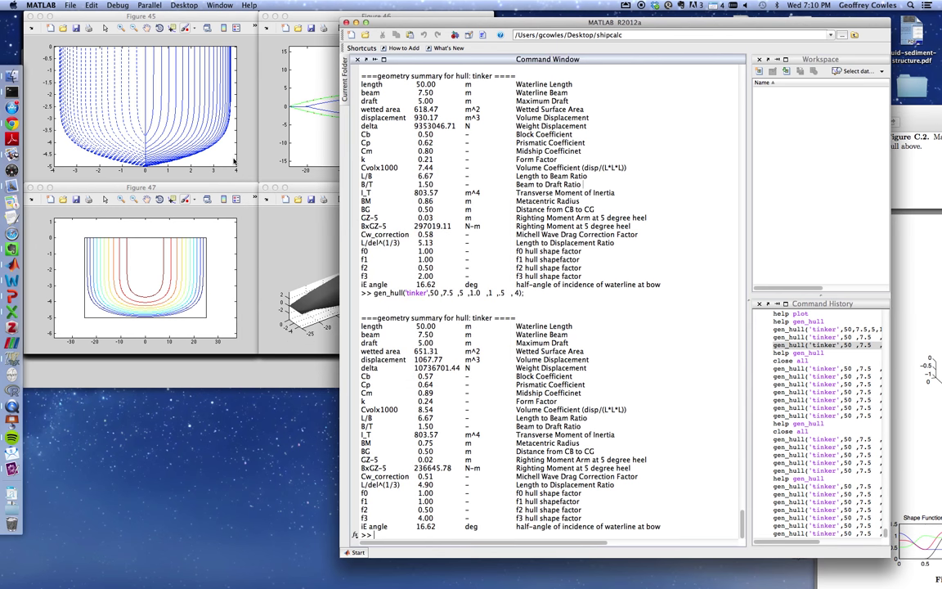
pyautogui.click(265, 202)
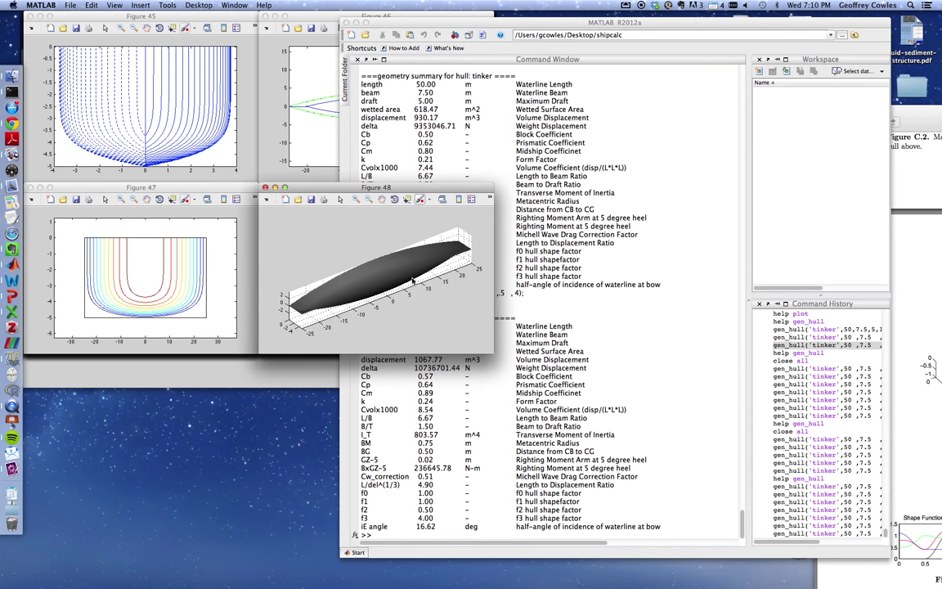
pyautogui.click(536, 295)
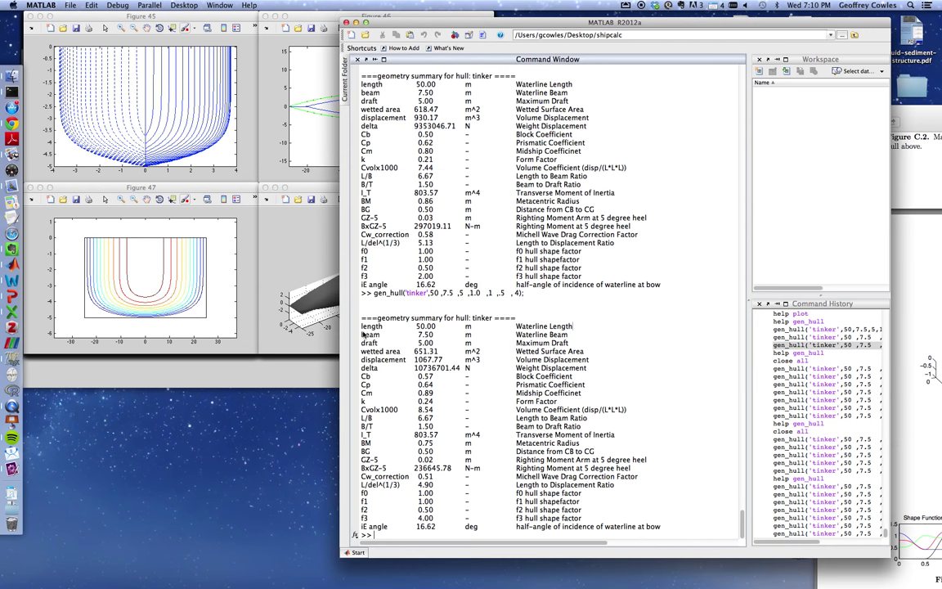
pyautogui.moveTo(362, 325); pyautogui.dragTo(679, 520)
pyautogui.moveTo(413, 359); pyautogui.dragTo(434, 334)
pyautogui.click(414, 351)
pyautogui.moveTo(414, 359); pyautogui.dragTo(448, 360)
# Recall the gen_hull command and step through its dimension and shape-factor arguments
pyautogui.press('Up')
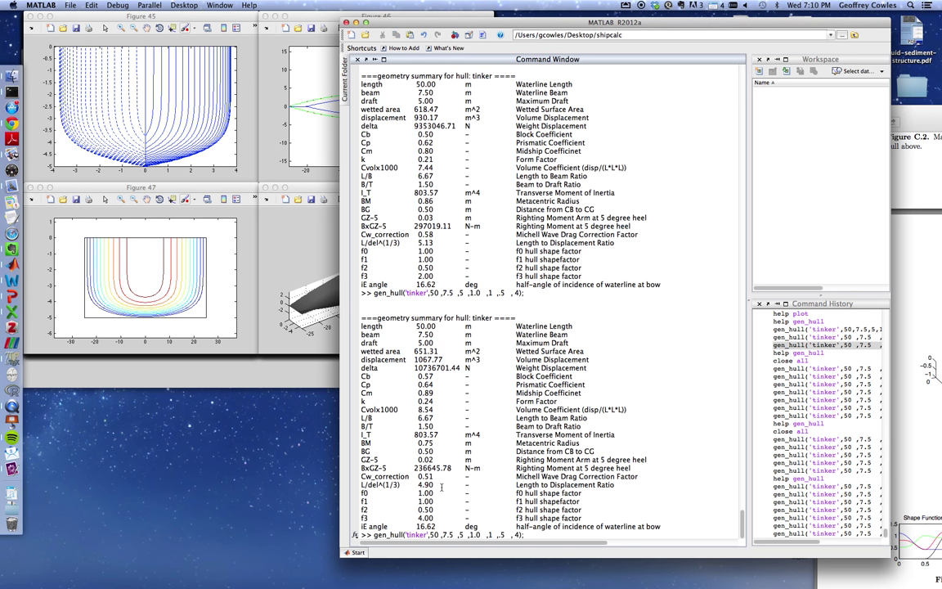
pyautogui.press('Left')
pyautogui.press('Left')
pyautogui.press('Left')
pyautogui.press('Left')
pyautogui.press('Left')
pyautogui.press('Left')
pyautogui.press('Left')
pyautogui.press('Left')
pyautogui.press('Left')
pyautogui.press('Left')
pyautogui.press('Left')
pyautogui.press('Left')
pyautogui.press('Left')
pyautogui.press('Left')
pyautogui.press('Left')
pyautogui.press('Left')
pyautogui.press('Left')
pyautogui.press('Left')
pyautogui.press('Left')
pyautogui.press('Left')
pyautogui.hotkey('shift', 'Left')
pyautogui.hotkey('shift', 'Left')
pyautogui.hotkey('shift', 'Right')
pyautogui.hotkey('shift', 'Right')
pyautogui.hotkey('shift', 'Right')
pyautogui.hotkey('shift', 'Right')
pyautogui.hotkey('shift', 'Right')
pyautogui.hotkey('shift', 'Right')
pyautogui.hotkey('shift', 'Right')
pyautogui.hotkey('shift', 'Right')
pyautogui.press('Right')
pyautogui.press('Right')
pyautogui.hotkey('shift', 'Right')
pyautogui.hotkey('shift', 'Right')
pyautogui.hotkey('shift', 'Right')
pyautogui.hotkey('shift', 'Right')
pyautogui.hotkey('shift', 'Right')
pyautogui.hotkey('shift', 'Right')
pyautogui.hotkey('shift', 'Right')
pyautogui.hotkey('shift', 'Right')
pyautogui.hotkey('shift', 'Right')
pyautogui.hotkey('shift', 'Right')
pyautogui.hotkey('shift', 'Right')
pyautogui.hotkey('shift', 'Right')
pyautogui.hotkey('shift', 'Right')
pyautogui.hotkey('shift', 'Right')
pyautogui.hotkey('shift', 'Right')
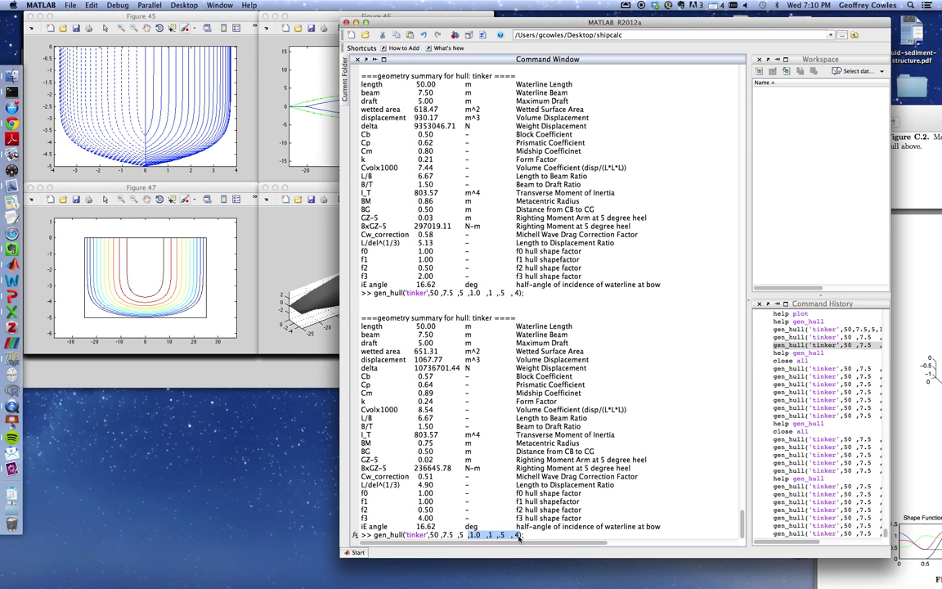
pyautogui.click(535, 535)
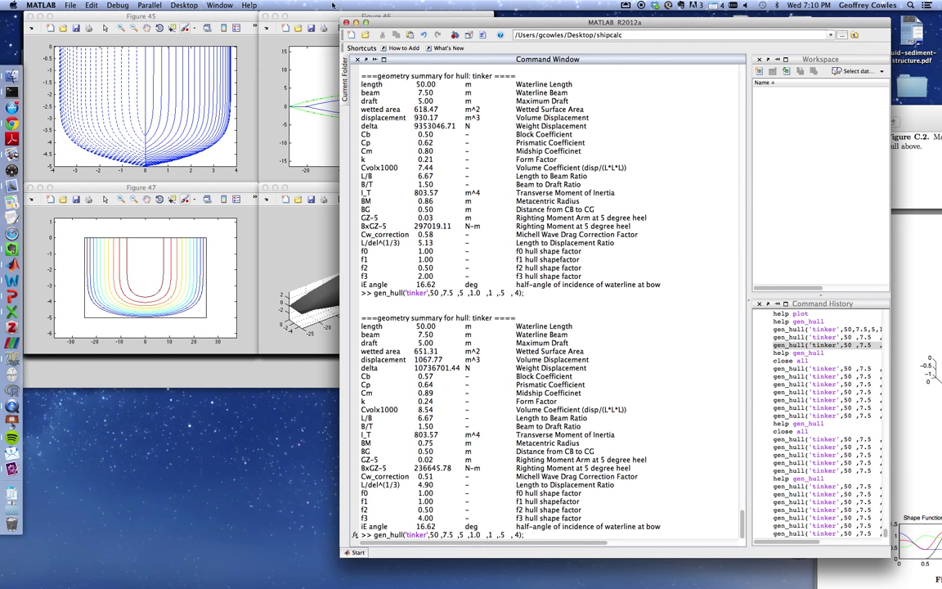
# Run gen_hull('tinker',50,7.5,5,1.0,1,.15,4), giving Cb 0.58 and displacement 1093.26 m^3
pyautogui.moveTo(360, 23); pyautogui.dragTo(435, 24)
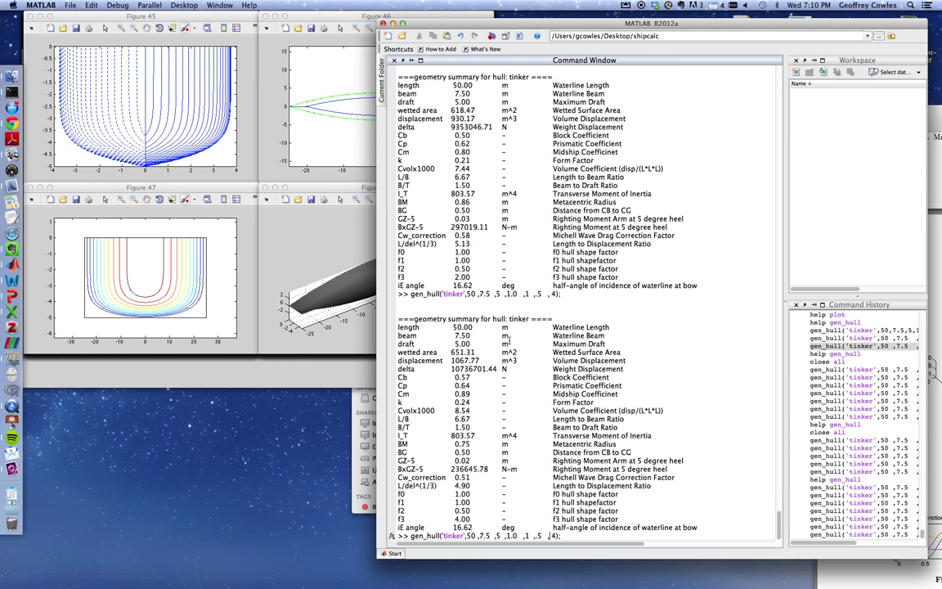
pyautogui.press('BackSpace')
pyautogui.write('2')
pyautogui.write('5')
pyautogui.press('Return')
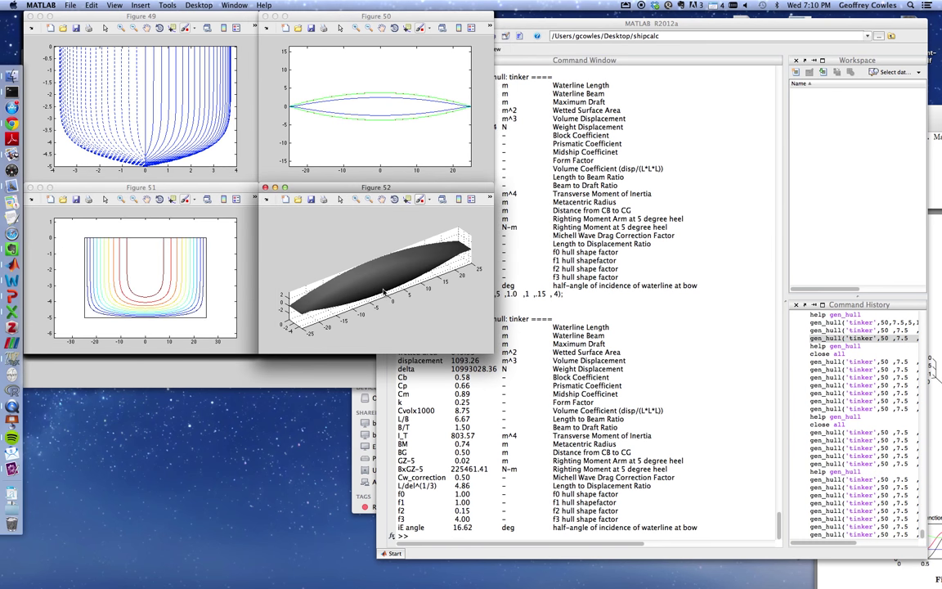
pyautogui.click(654, 335)
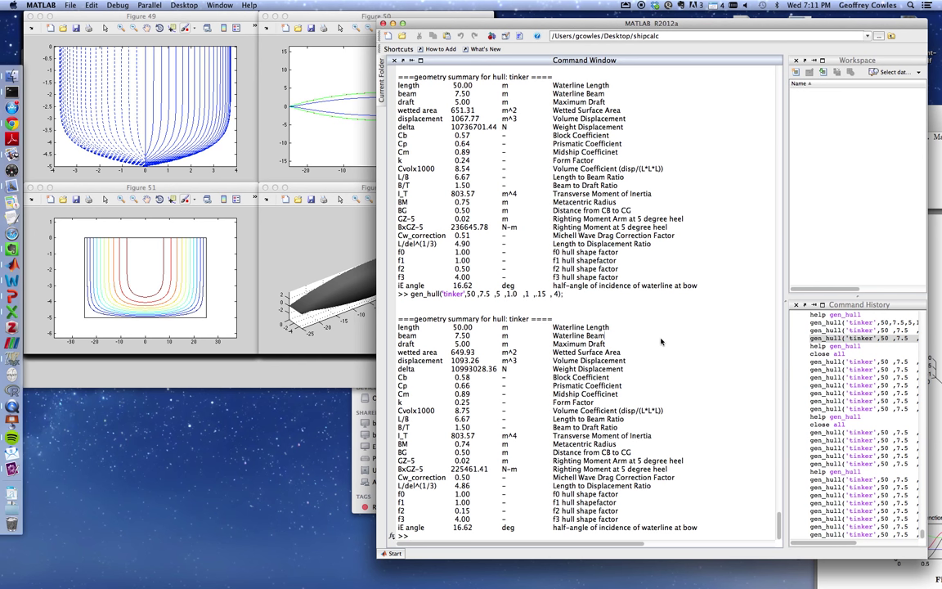
# List the working folder with ls -ltrh and locate the tinker.mat file
pyautogui.write('ls -ltrh')
pyautogui.press('Return')
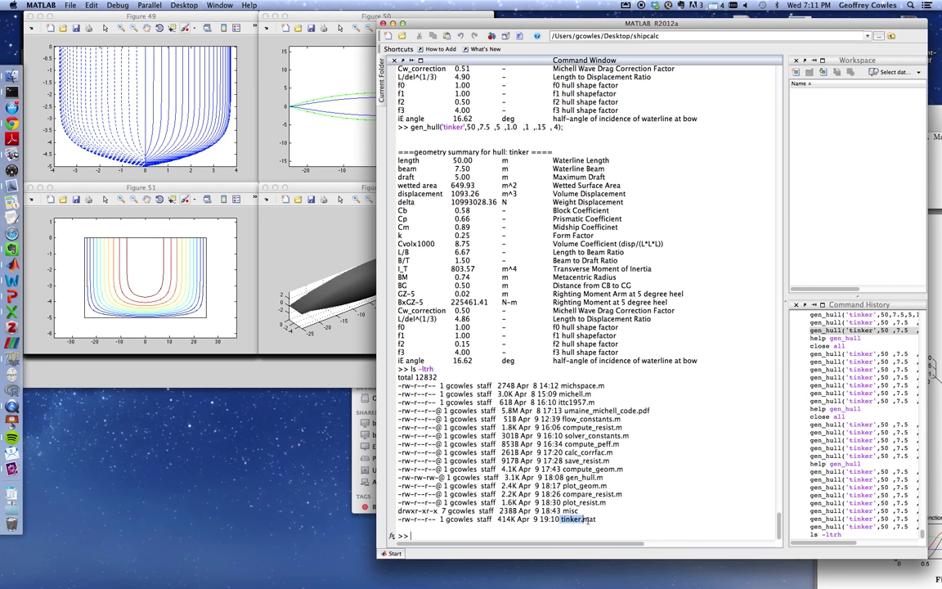
pyautogui.press('Up')
pyautogui.press('Up')
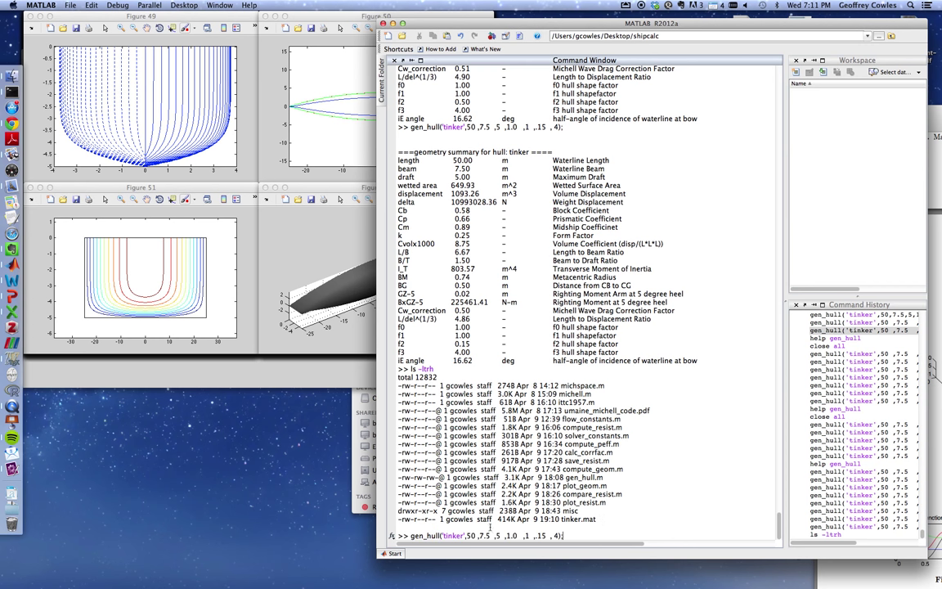
pyautogui.moveTo(561, 519); pyautogui.dragTo(599, 519)
pyautogui.press('Down')
pyautogui.press('BackSpace')
pyautogui.press('BackSpace')
pyautogui.press('BackSpace')
pyautogui.press('BackSpace')
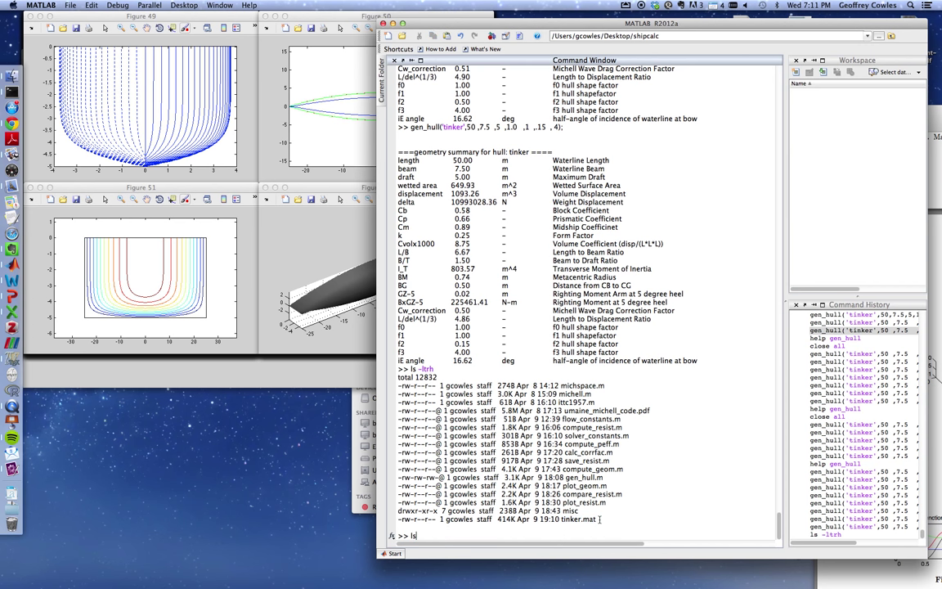
# Close all figures, clear all variables and load tinker
pyautogui.write('close all')
pyautogui.press('Return')
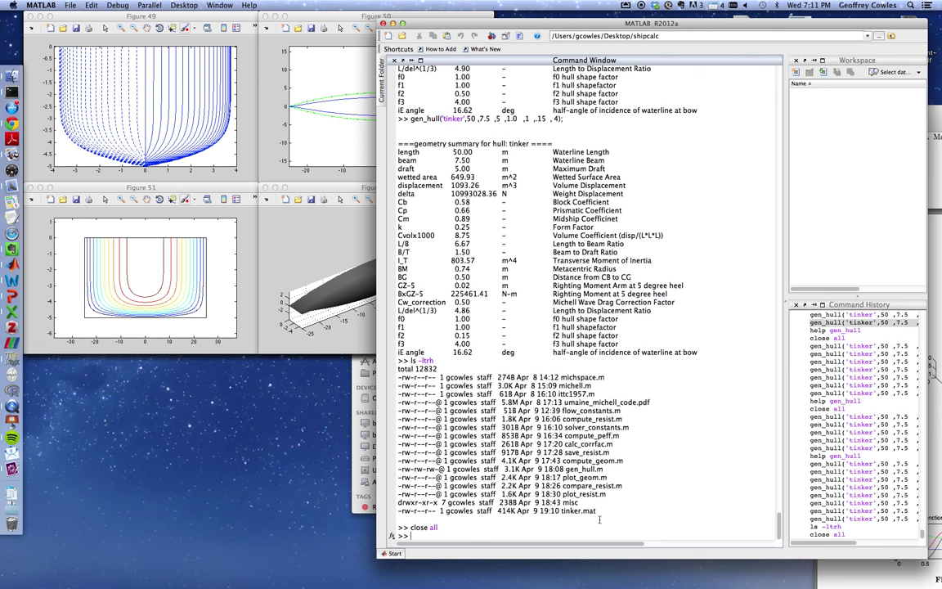
pyautogui.write('clear all')
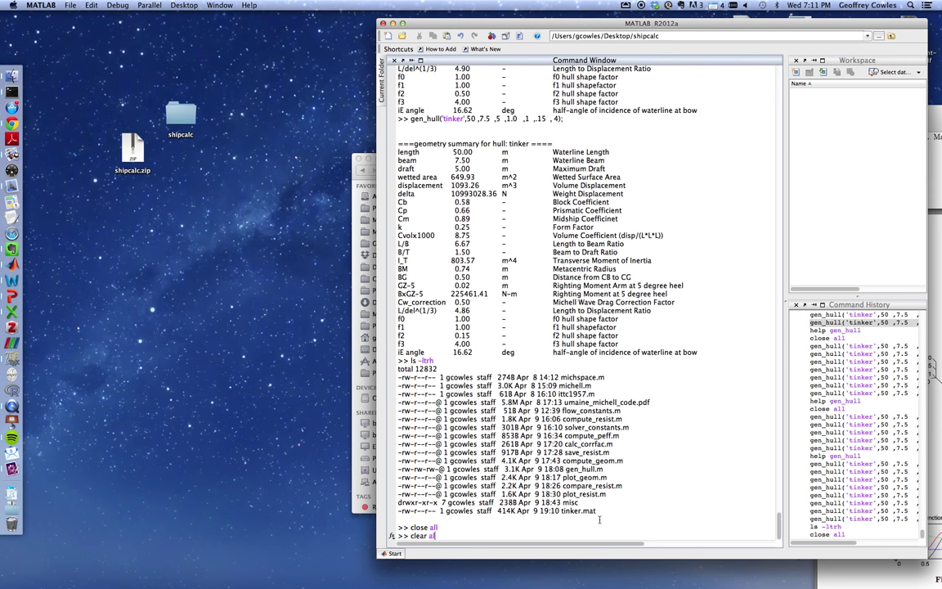
pyautogui.press('Return')
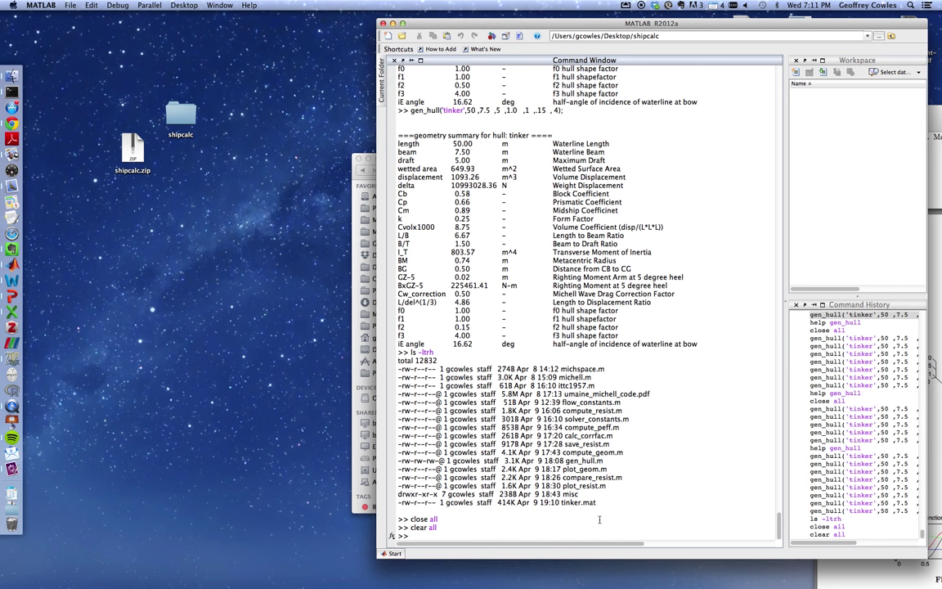
pyautogui.write('load tinker')
pyautogui.press('Return')
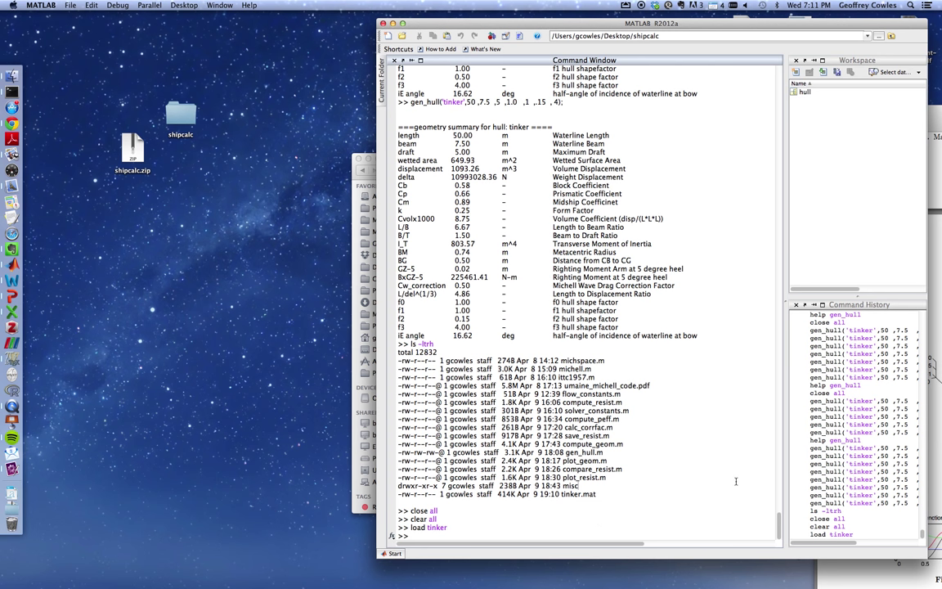
# Print the hull struct and highlight its fields from T to iE
pyautogui.write('hull')
pyautogui.press('Return')
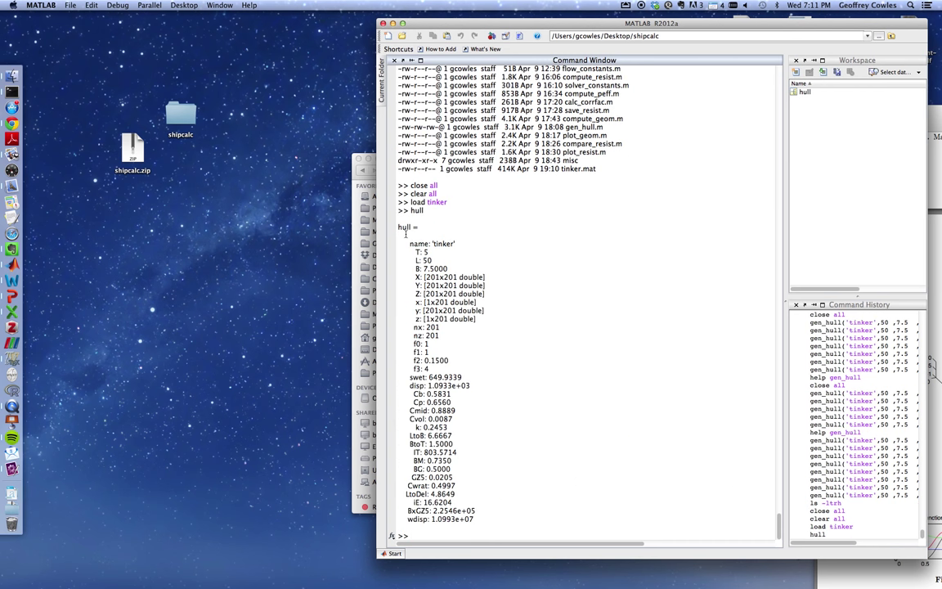
pyautogui.moveTo(415, 253); pyautogui.dragTo(474, 520)
pyautogui.click(448, 367)
pyautogui.moveTo(415, 252); pyautogui.dragTo(502, 505)
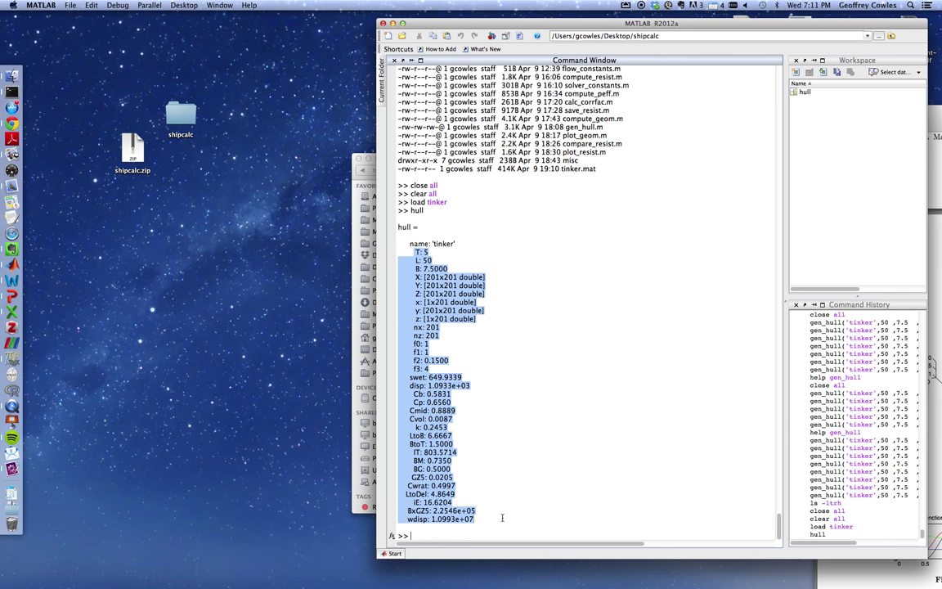
pyautogui.click(411, 247)
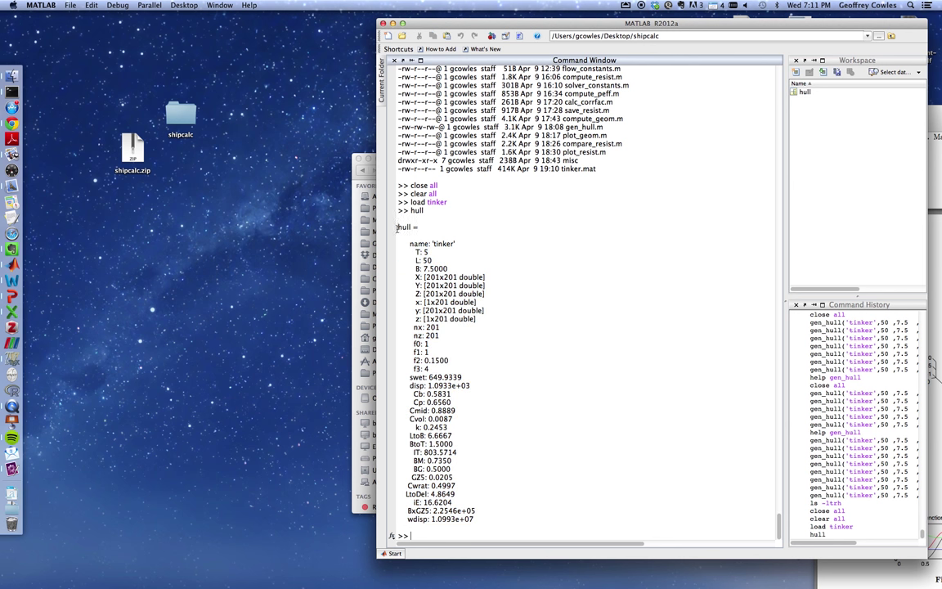
# Print the hull's draft T (5) and its f3 shape factor (4)
pyautogui.doubleClick(404, 226)
pyautogui.moveTo(410, 246); pyautogui.dragTo(454, 243)
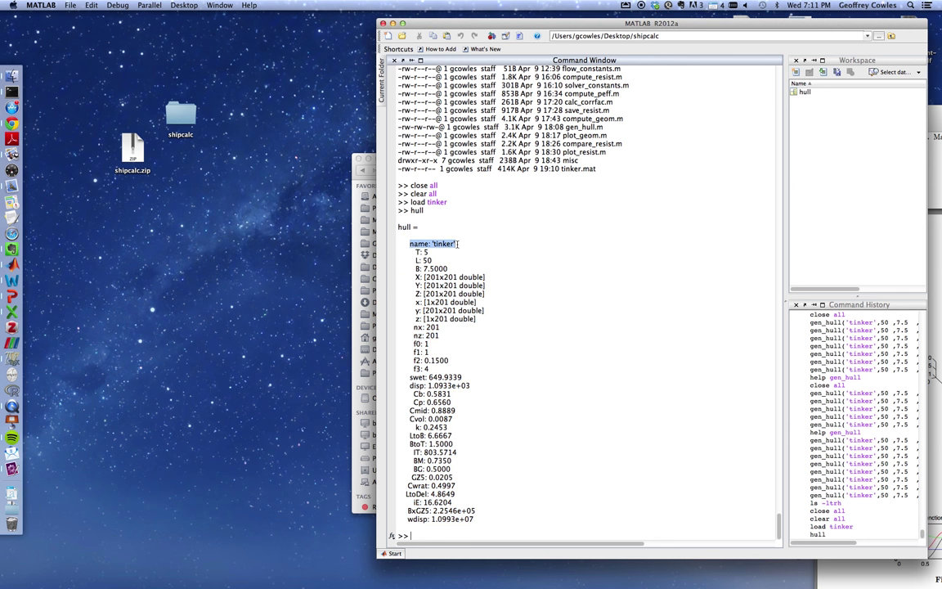
pyautogui.click(456, 249)
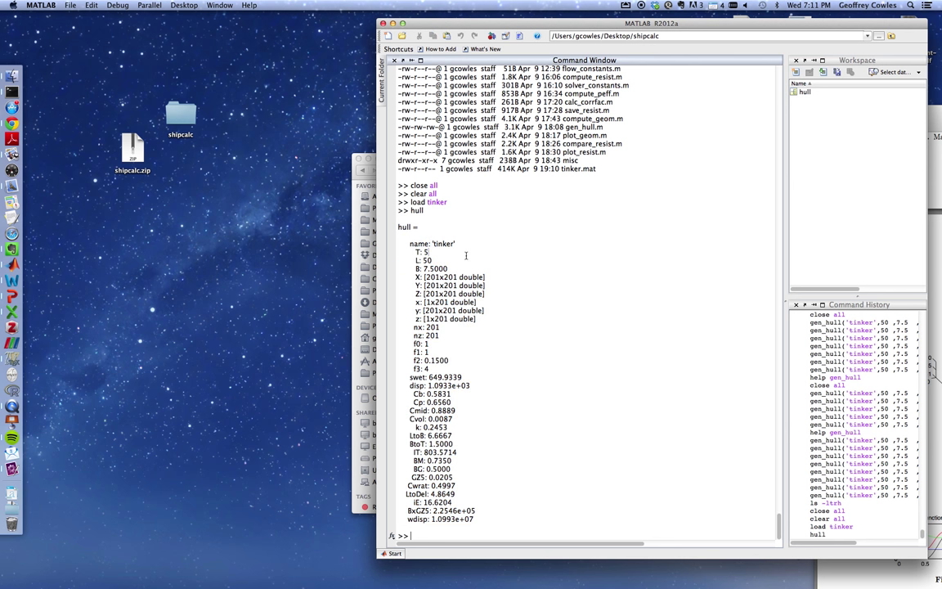
pyautogui.write('.T')
pyautogui.press('Return')
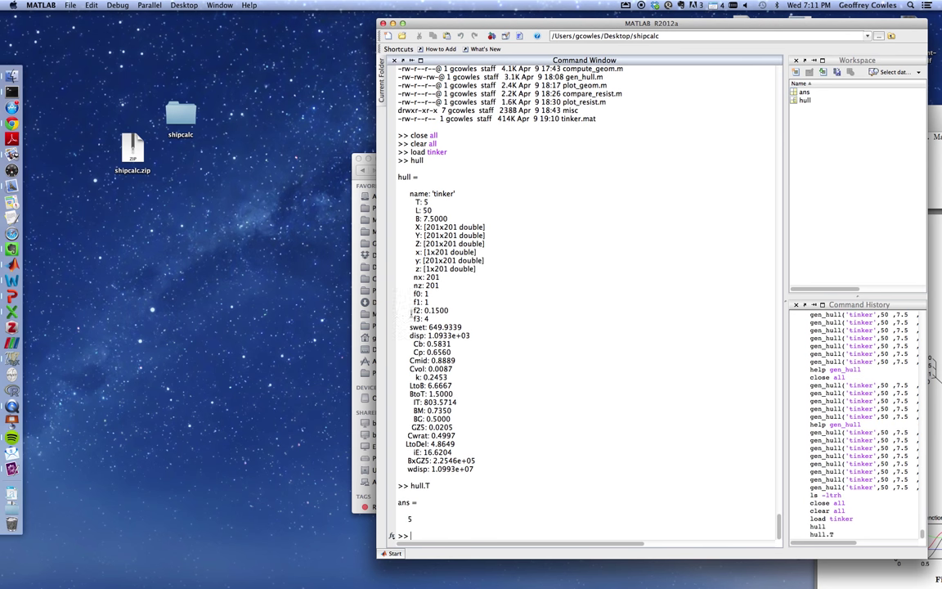
pyautogui.write('hull.f3')
pyautogui.press('Return')
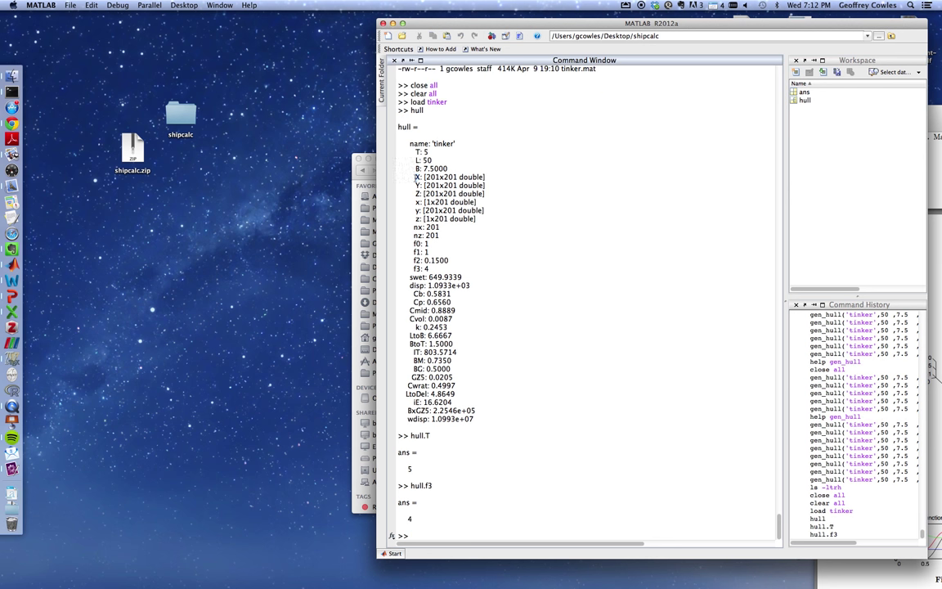
# Highlight the X, Y, Z and x, y, z fields, then print the full 201x201 hull.X array
pyautogui.moveTo(415, 177); pyautogui.dragTo(494, 193)
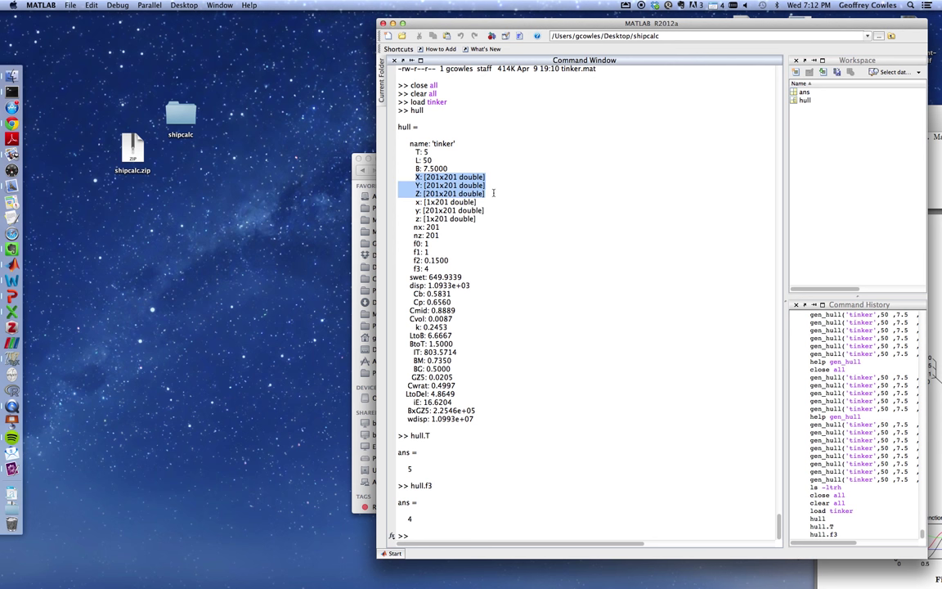
pyautogui.click(425, 177)
pyautogui.moveTo(414, 176); pyautogui.dragTo(488, 193)
pyautogui.click(414, 202)
pyautogui.moveTo(415, 202); pyautogui.dragTo(492, 219)
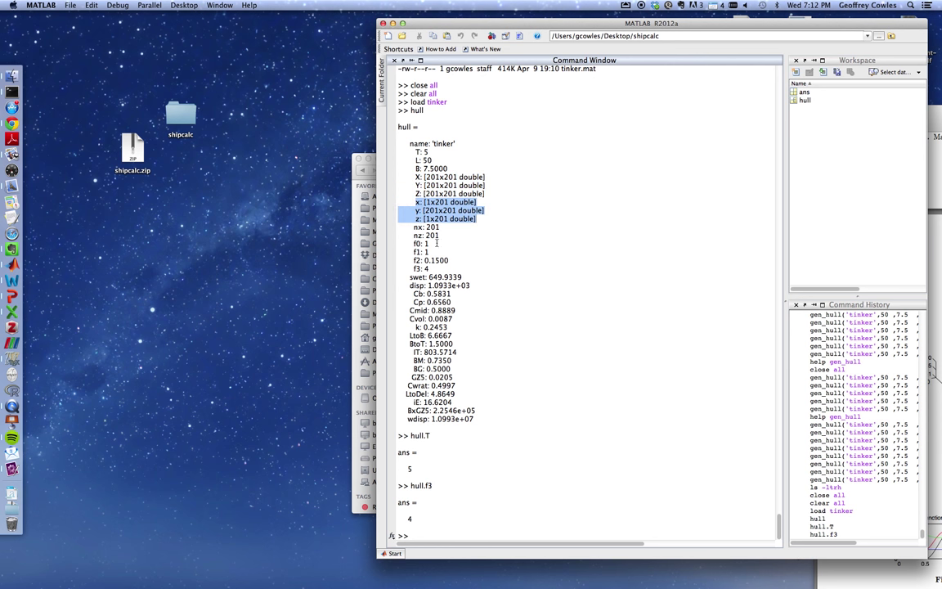
pyautogui.click(414, 176)
pyautogui.moveTo(414, 177); pyautogui.dragTo(480, 218)
pyautogui.click(533, 238)
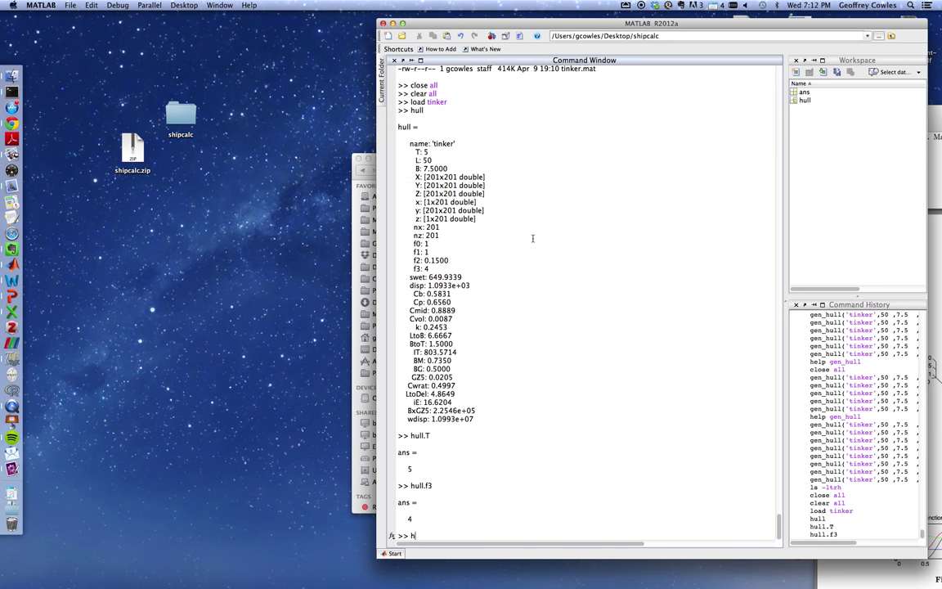
pyautogui.write('hull.X')
pyautogui.press('Return')
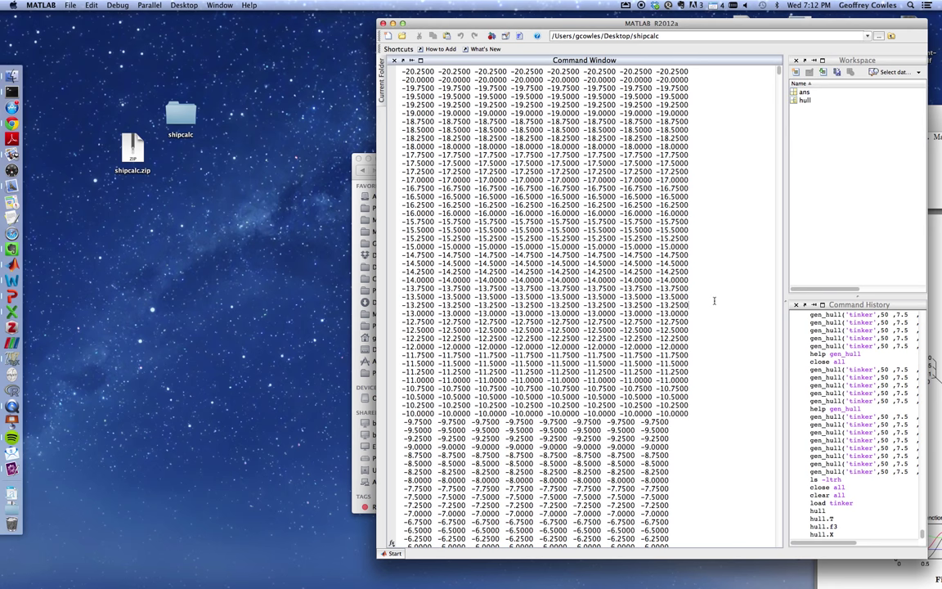
pyautogui.press('Return')
pyautogui.press('Return')
pyautogui.press('Return')
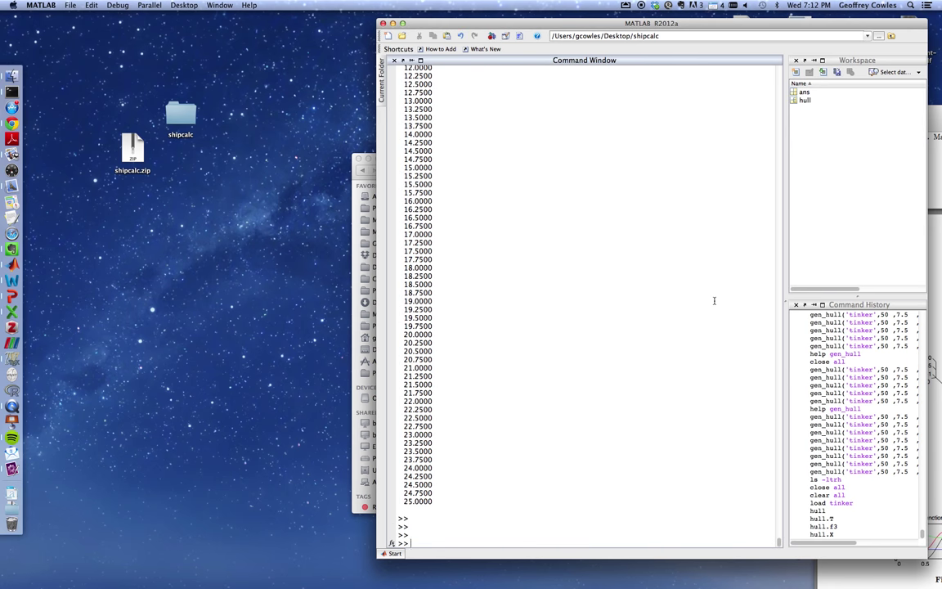
# Display the whole hull structure again and highlight its field listing
pyautogui.write('load tinker')
pyautogui.press('Down')
pyautogui.press('Return')
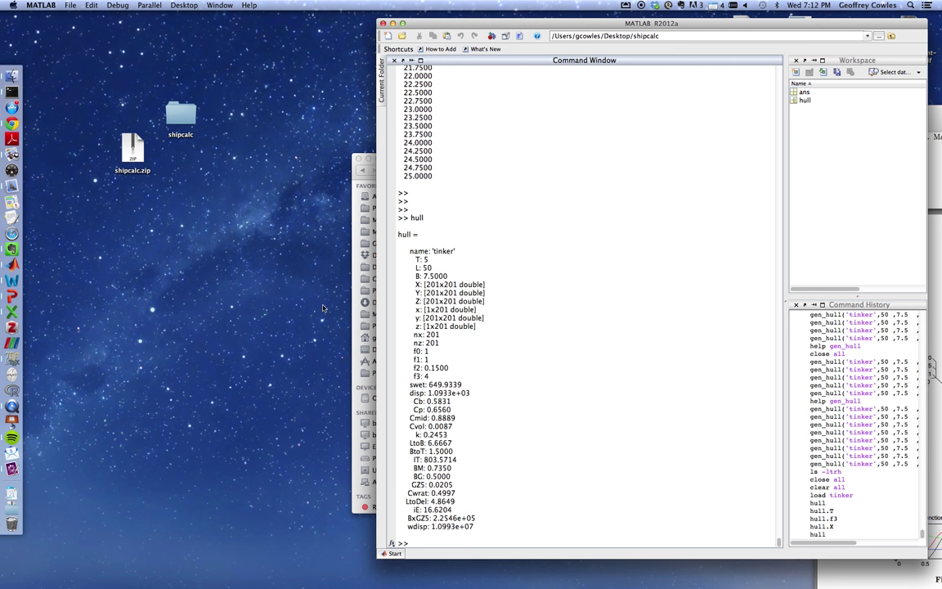
pyautogui.moveTo(407, 251); pyautogui.dragTo(537, 537)
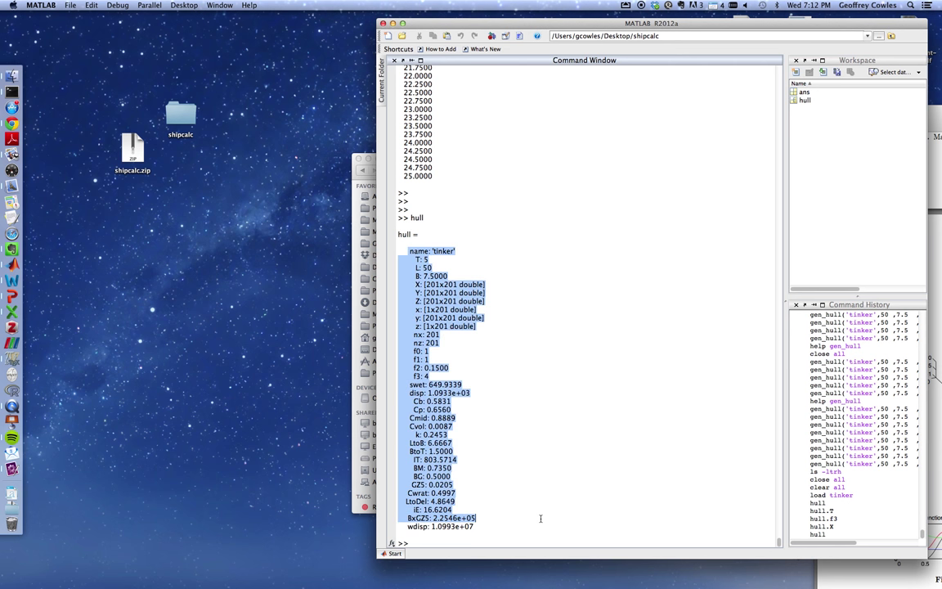
pyautogui.click(465, 327)
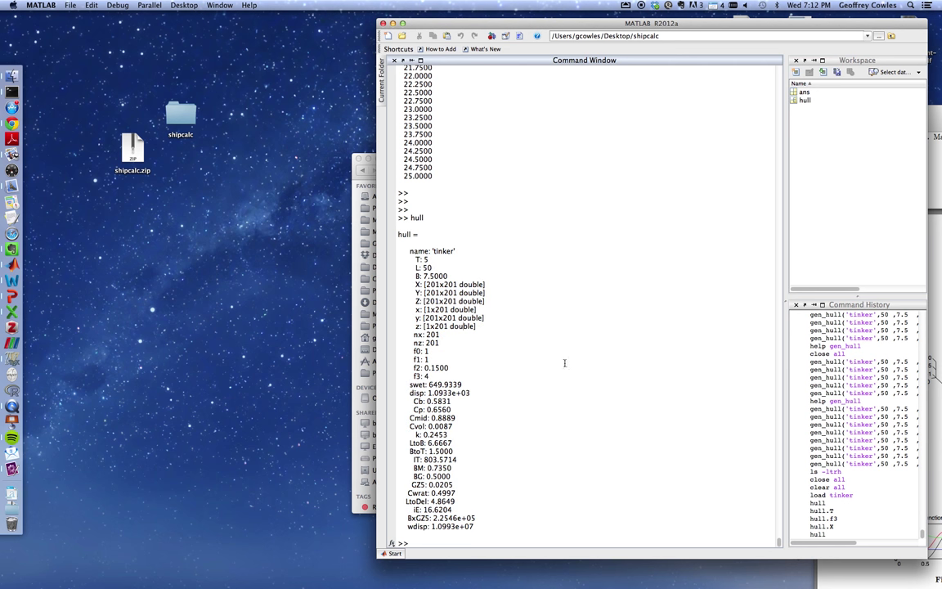
# Show the help text for compute_resist
pyautogui.write('compute_resist(')
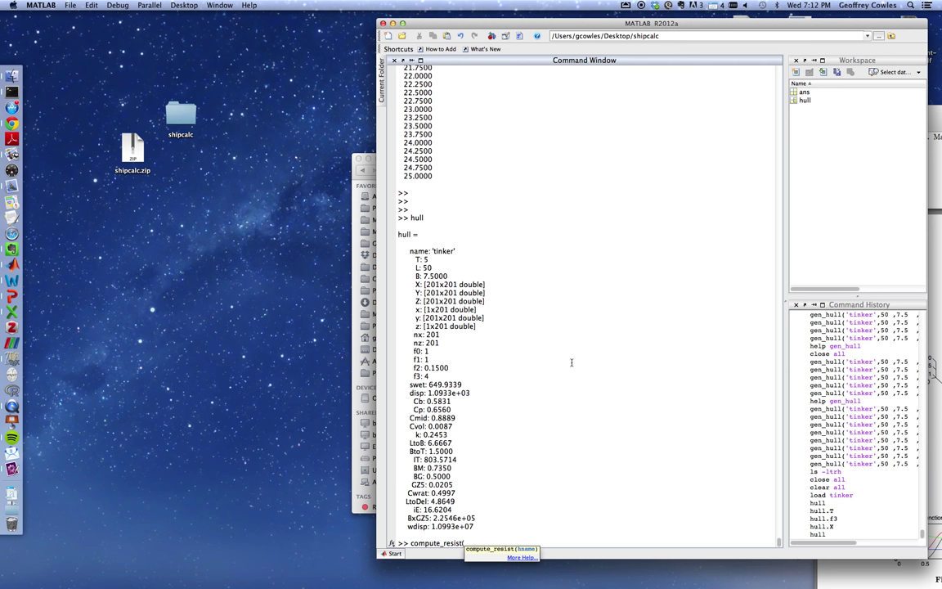
pyautogui.click(546, 504)
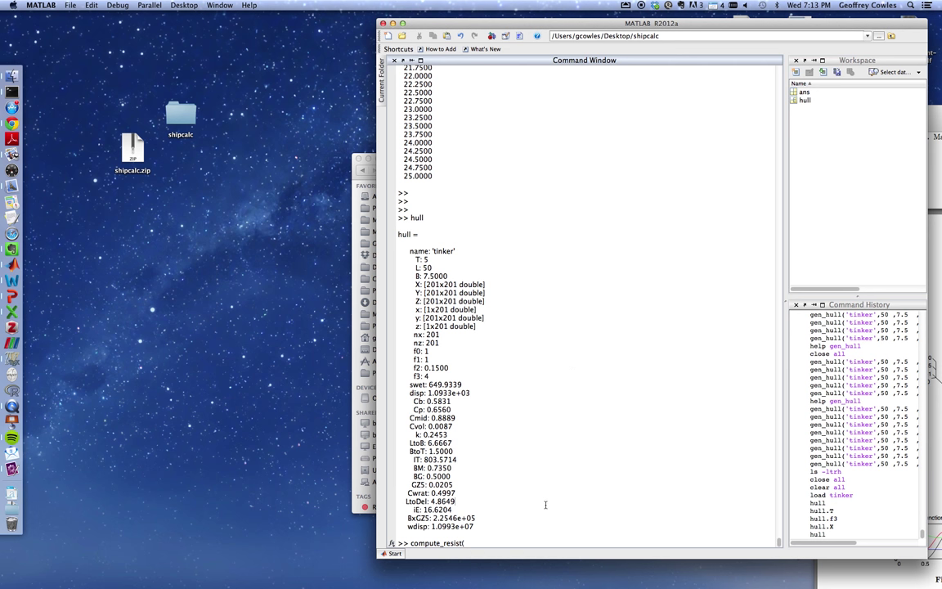
pyautogui.press('BackSpace')
pyautogui.press('BackSpace')
pyautogui.press('BackSpace')
pyautogui.press('BackSpace')
pyautogui.press('BackSpace')
pyautogui.press('BackSpace')
pyautogui.press('BackSpace')
pyautogui.press('BackSpace')
pyautogui.press('BackSpace')
pyautogui.press('BackSpace')
pyautogui.press('BackSpace')
pyautogui.press('BackSpace')
pyautogui.press('BackSpace')
pyautogui.press('BackSpace')
pyautogui.write('help compute_resist')
pyautogui.press('Return')
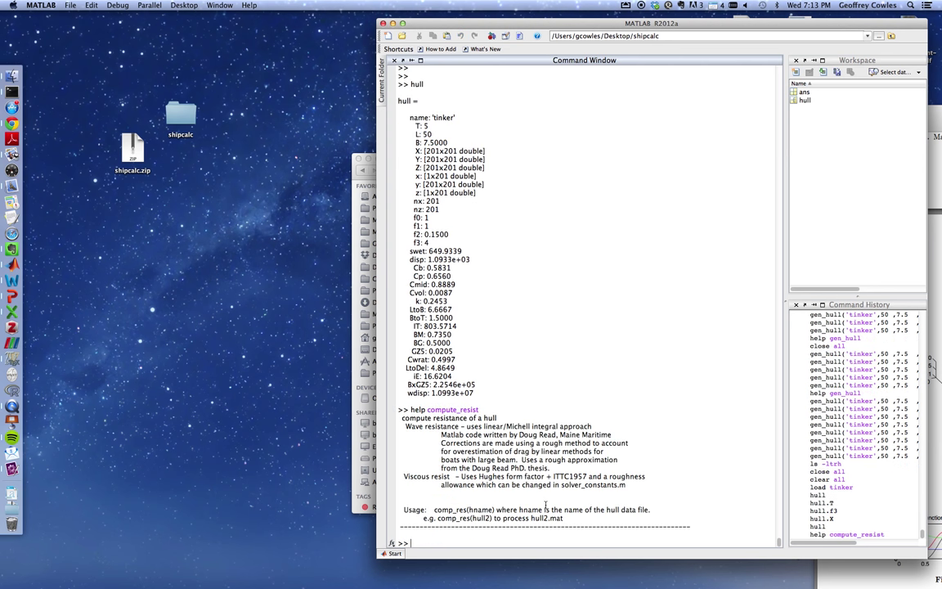
# Highlight the function's one-line description and enter compute_resist('tinker') at the prompt
pyautogui.moveTo(417, 418); pyautogui.dragTo(496, 418)
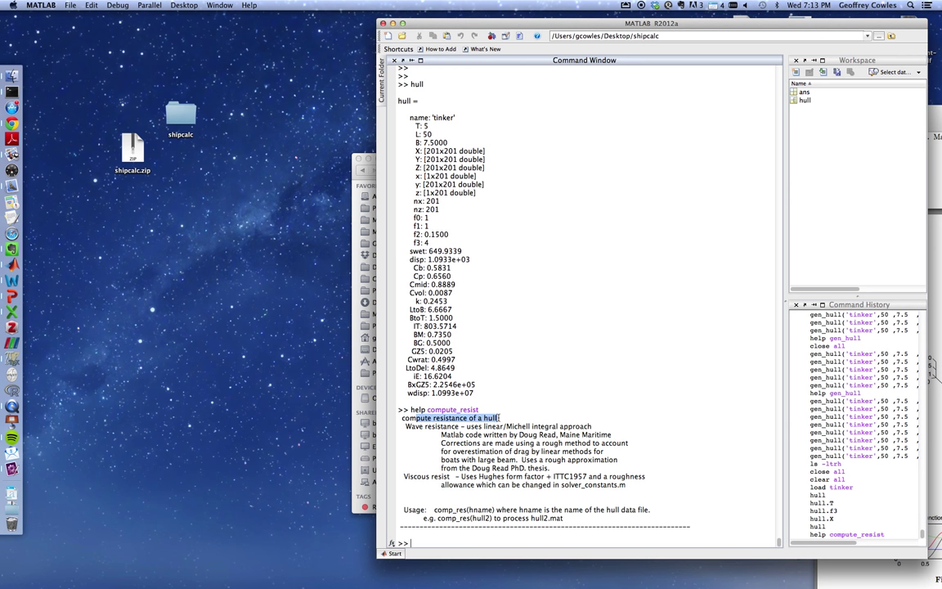
pyautogui.click(500, 496)
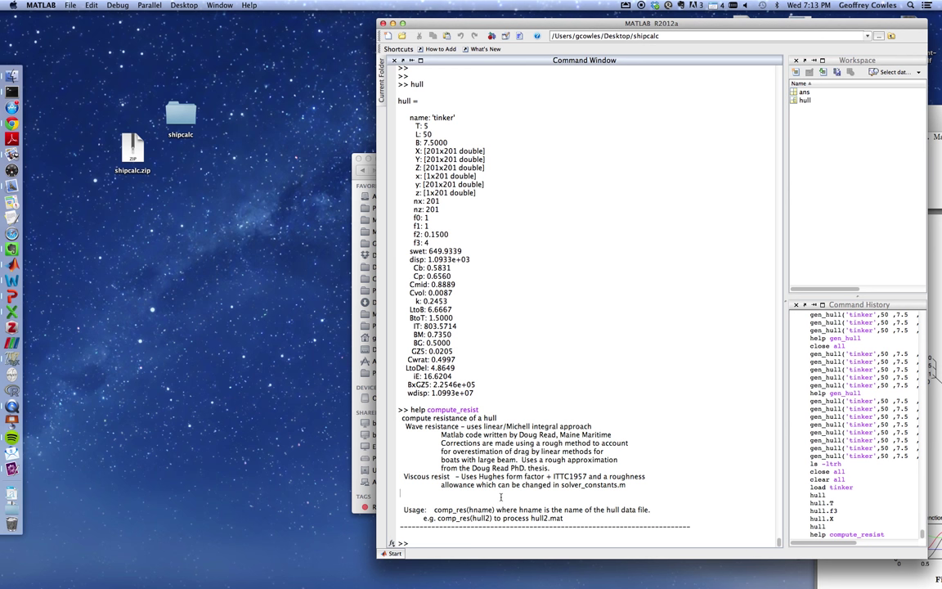
pyautogui.write("compute_resist('tinker')")
# Run compute_resist('tinker'), then move the MATLAB window left once it finishes
pyautogui.press('Return')
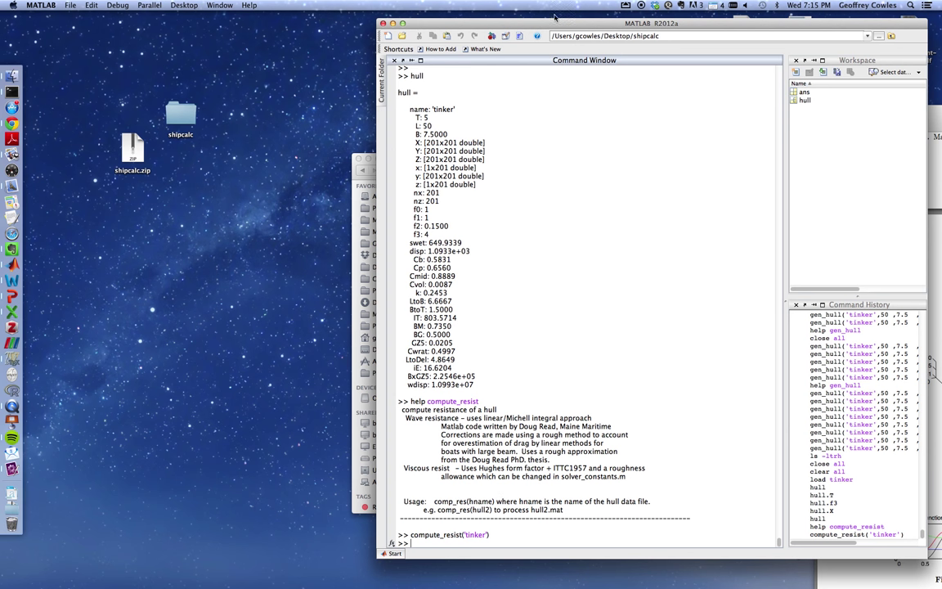
pyautogui.moveTo(502, 20); pyautogui.dragTo(302, 24)
# Place umaine_michell_code.pdf beside MATLAB, return it to page 1, then bring MATLAB forward
pyautogui.moveTo(894, 112); pyautogui.dragTo(616, 22)
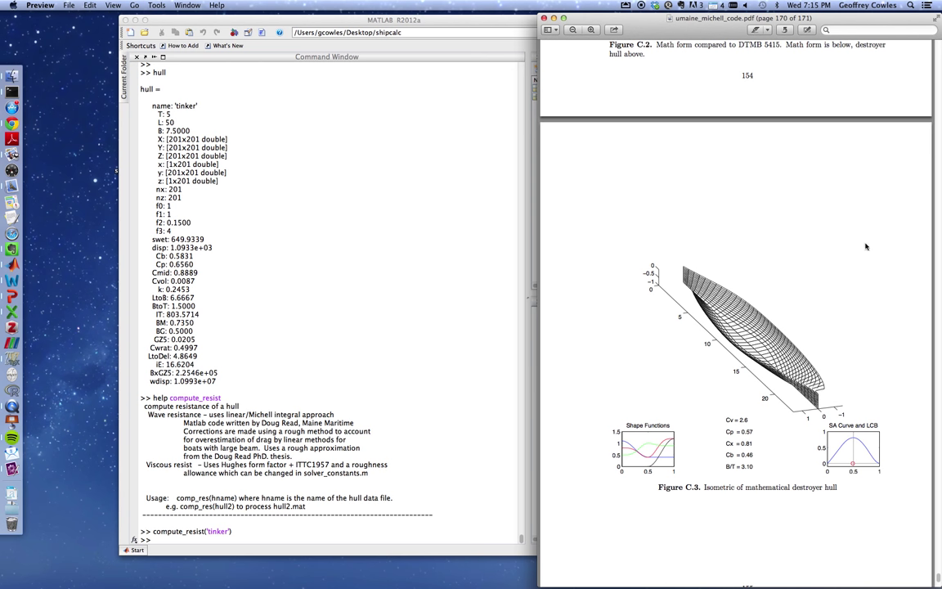
pyautogui.moveTo(644, 23); pyautogui.dragTo(600, 21)
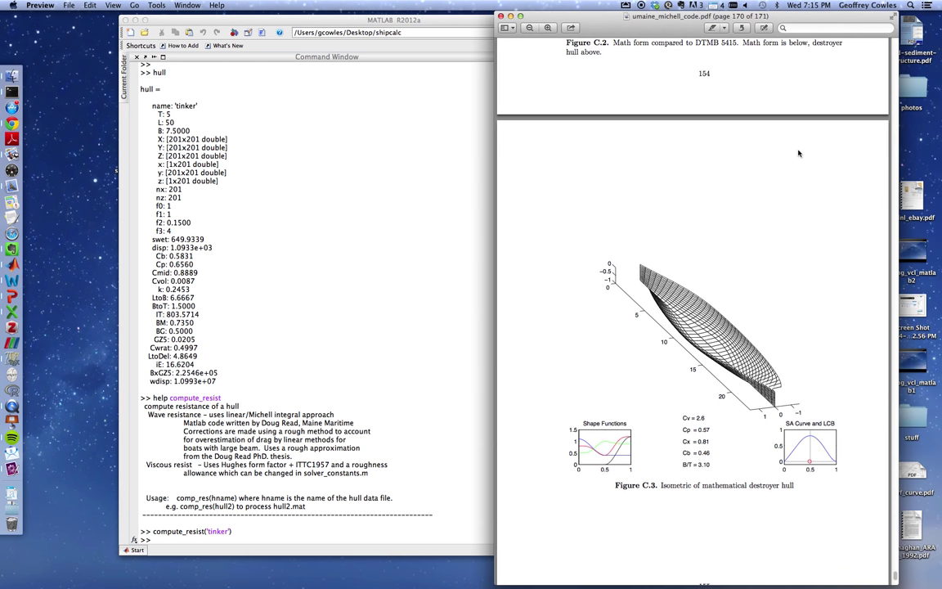
pyautogui.scroll(10, 798, 153)
pyautogui.scroll(15, 799, 153)
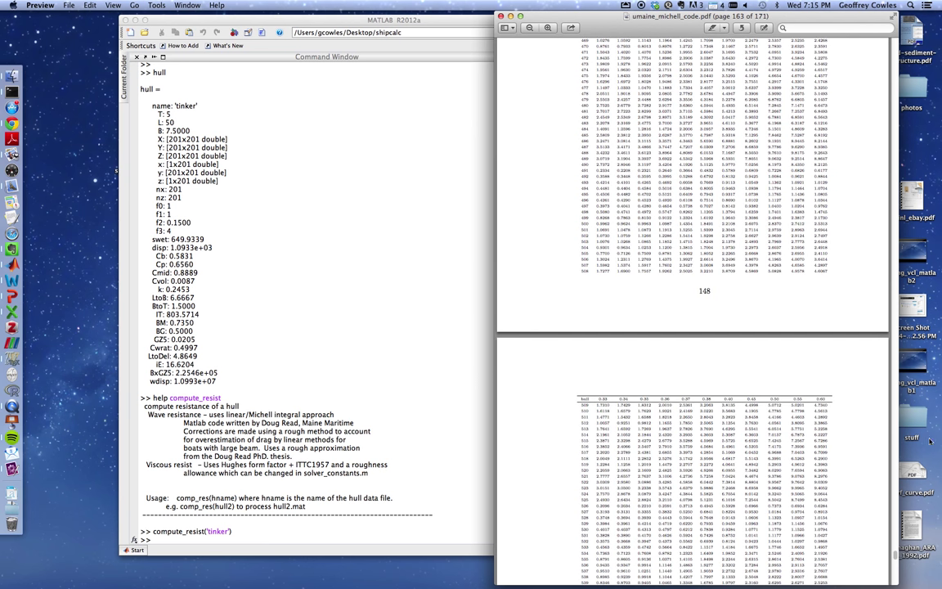
pyautogui.moveTo(896, 557); pyautogui.dragTo(895, 39)
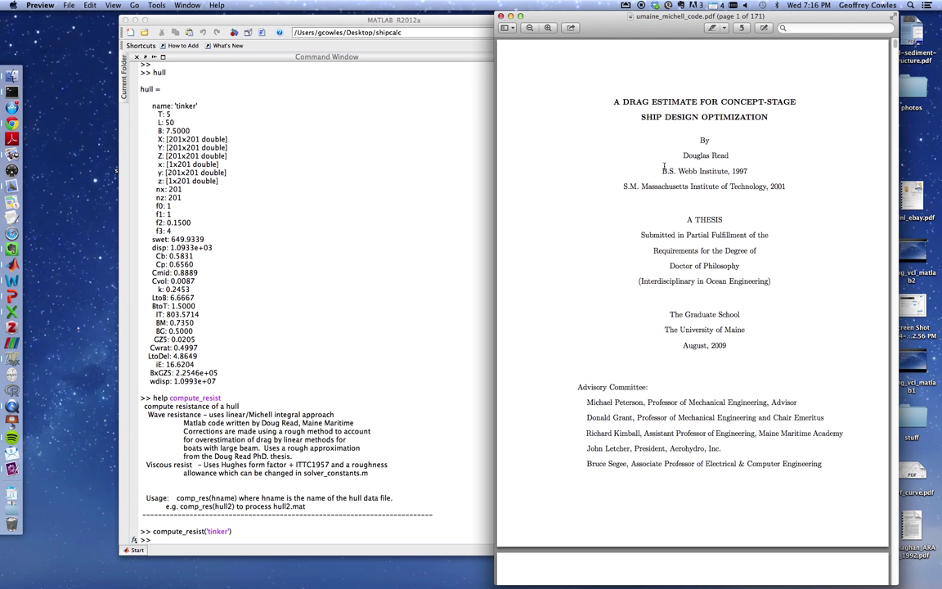
pyautogui.click(432, 164)
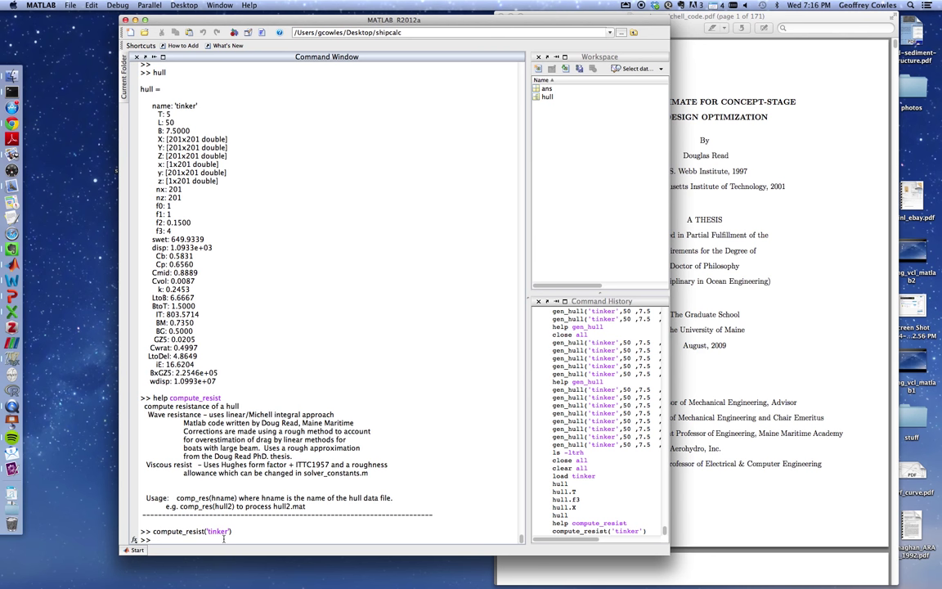
# Run clear all, load tinker and hull, then highlight the new U and Fr fields
pyautogui.write('clear all')
pyautogui.press('Return')
pyautogui.write('loa')
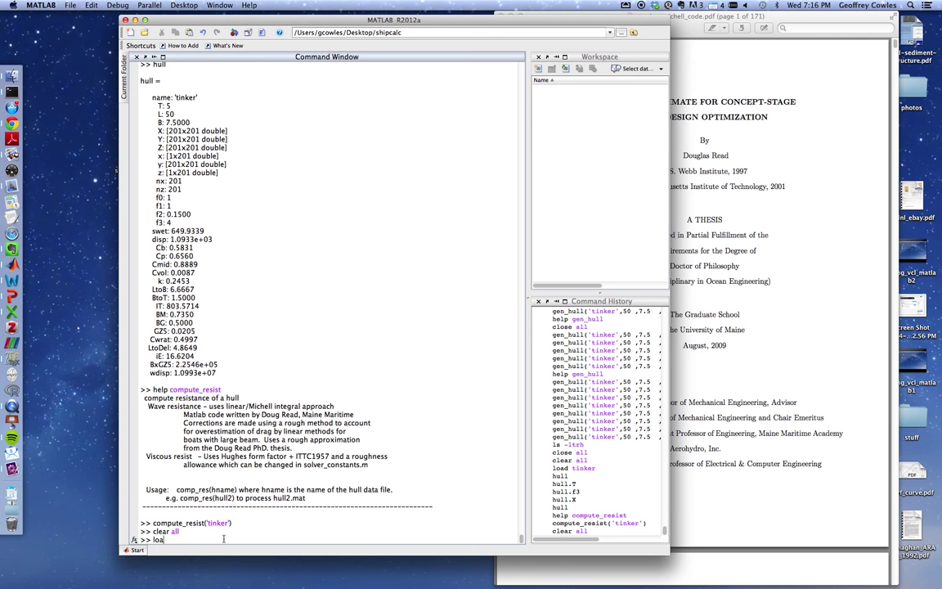
pyautogui.write('d tinker')
pyautogui.press('Return')
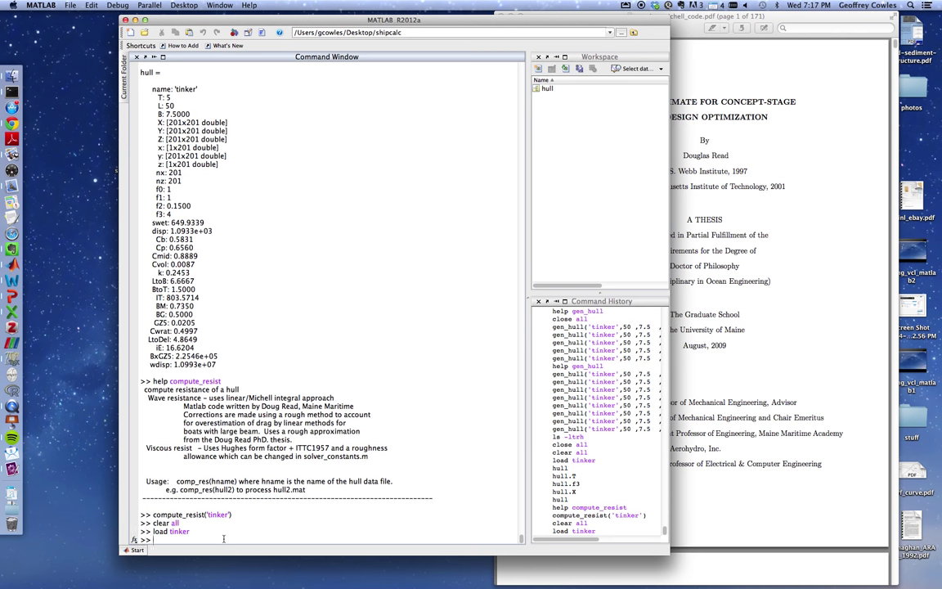
pyautogui.write('hull')
pyautogui.press('Return')
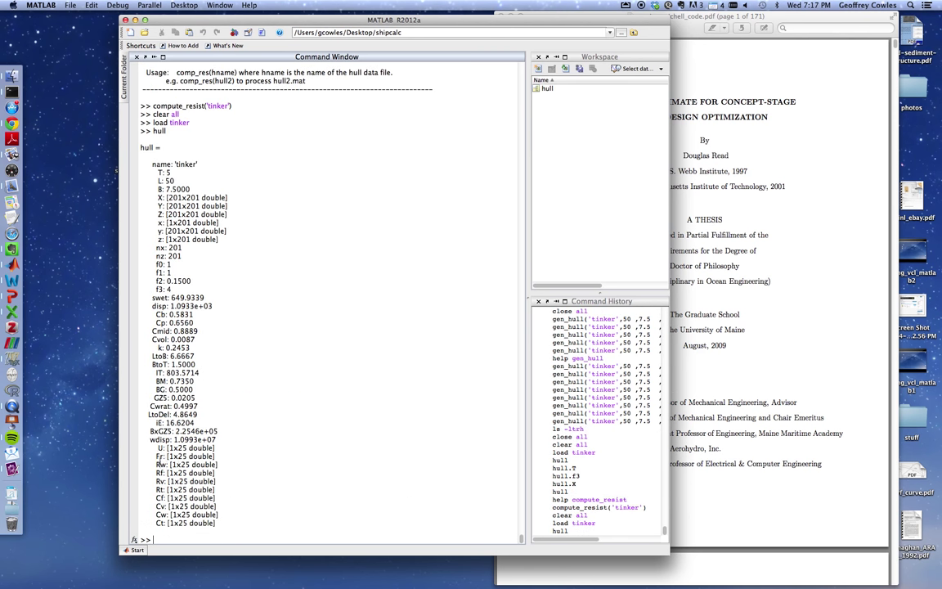
pyautogui.moveTo(158, 448); pyautogui.dragTo(215, 448)
pyautogui.moveTo(156, 456); pyautogui.dragTo(216, 465)
# Plot hull.Rt against hull.U in Figure 1, move it aside, and begin plot_resist('tinker'
pyautogui.click(182, 463)
pyautogui.write('plot(hull.U,hull.Rt)')
pyautogui.press('Return')
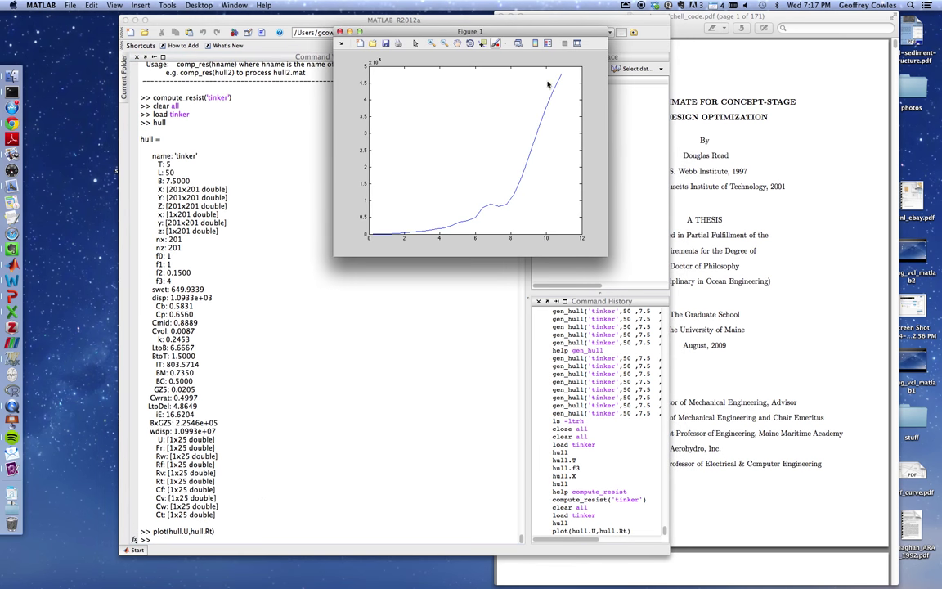
pyautogui.moveTo(433, 33); pyautogui.dragTo(656, 47)
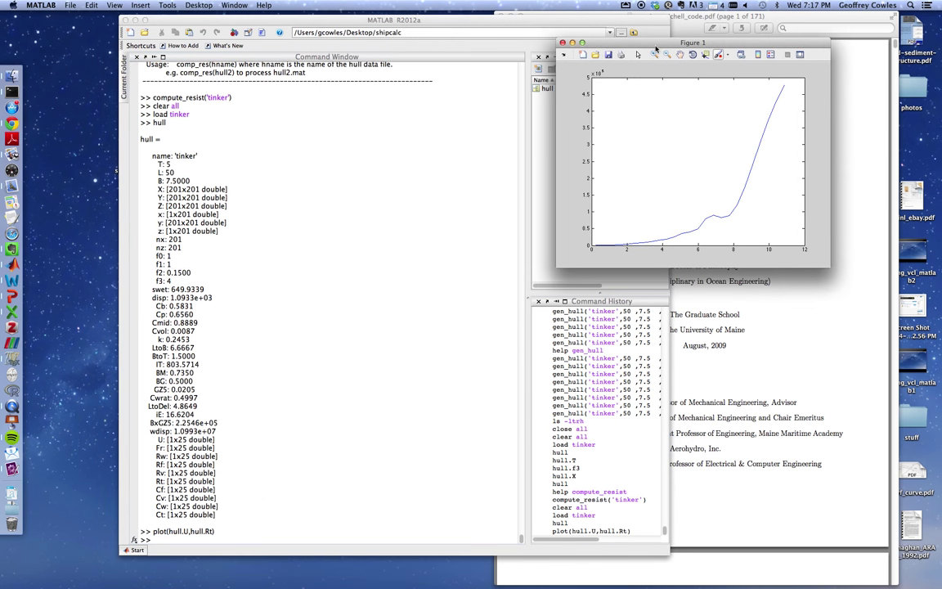
pyautogui.click(361, 248)
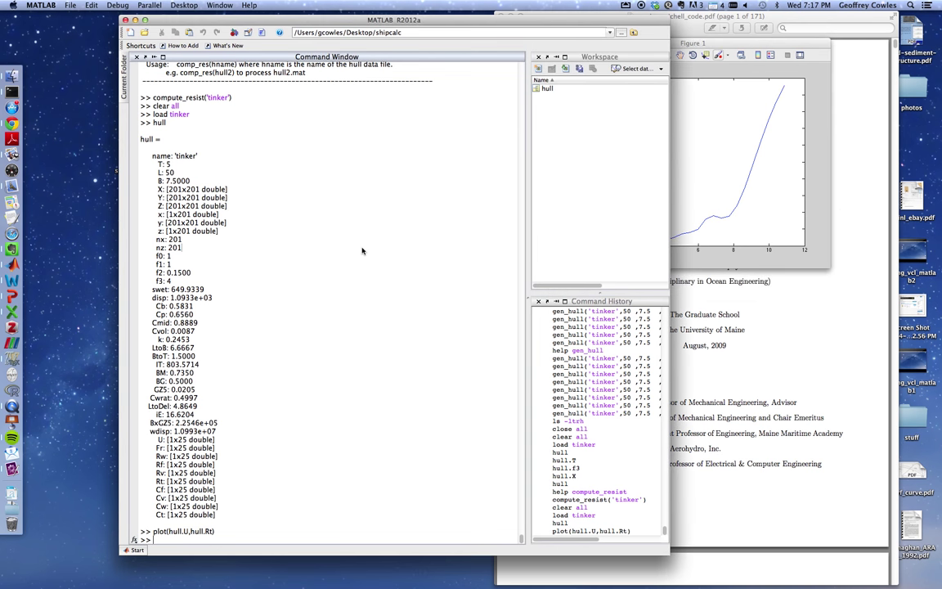
pyautogui.write("plot_resist('tinker'")
# Plot tinker's Rw, Rv and RT against U with plot_resist('tinker',0) and enlarge Figure 2
pyautogui.write('0)')
pyautogui.press('Return')
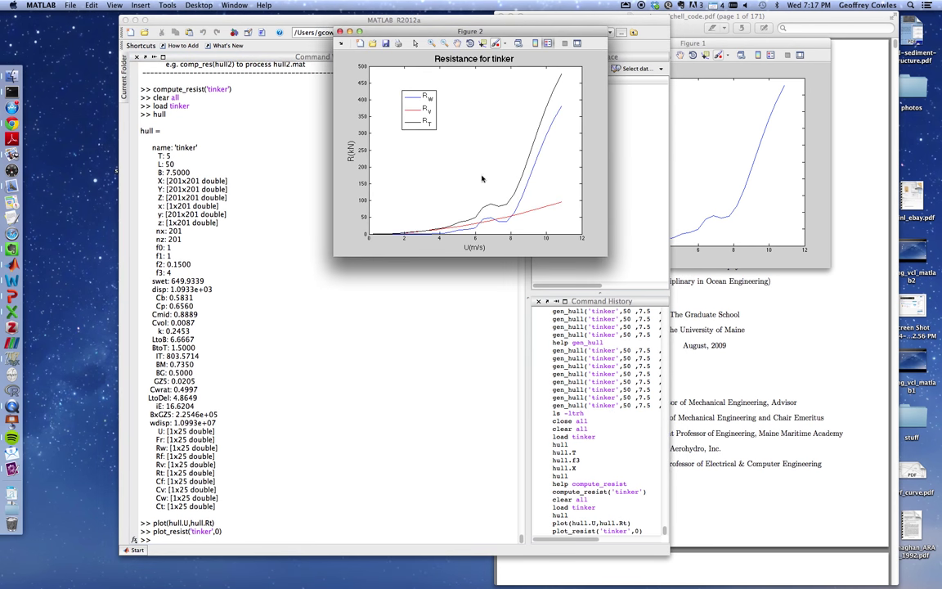
pyautogui.moveTo(477, 34); pyautogui.dragTo(371, 32)
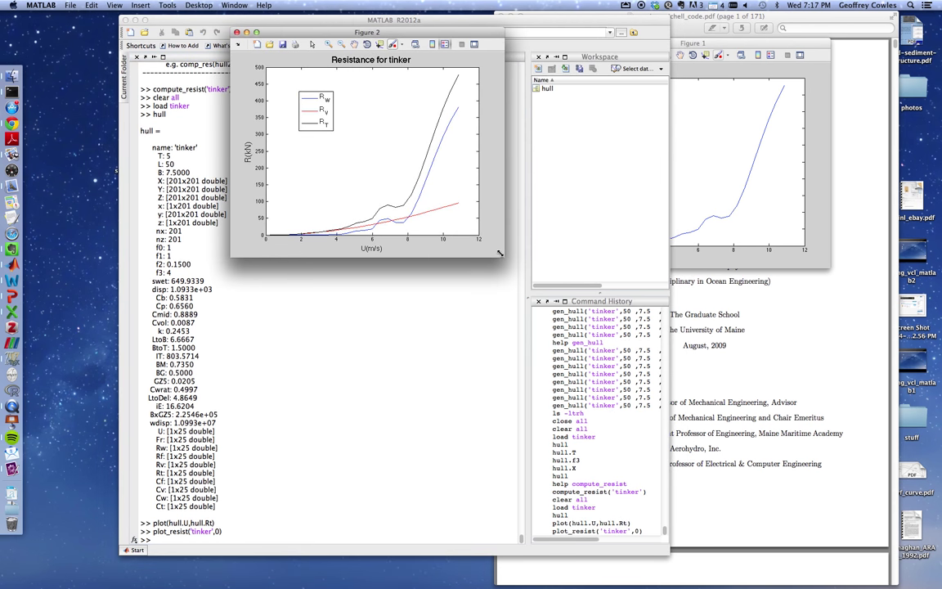
pyautogui.moveTo(501, 256); pyautogui.dragTo(691, 402)
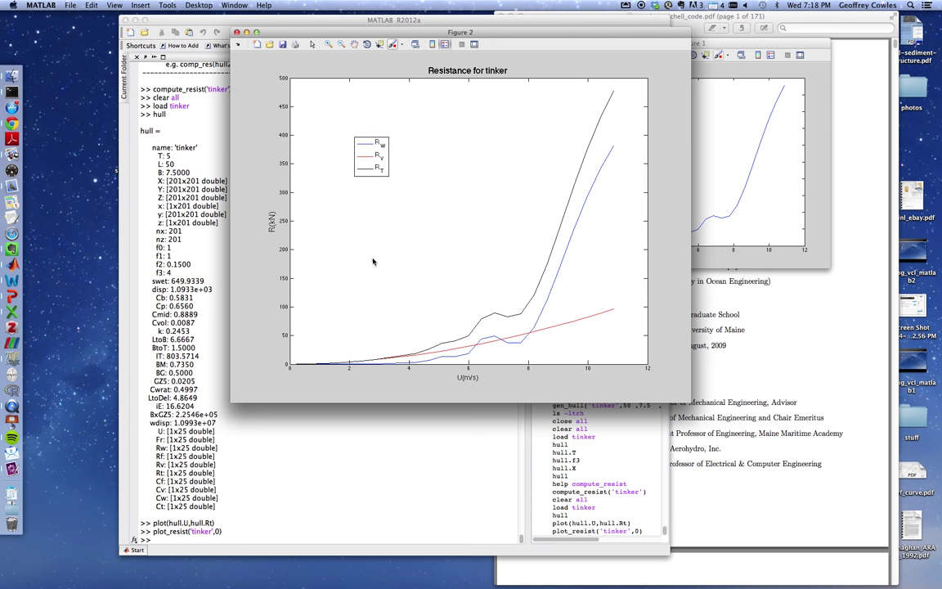
pyautogui.click(357, 469)
pyautogui.press('Up')
# Plot tinker's Cw, Cv and Ct against Fr with plot_resist('tinker',1) and enlarge Figure 3
pyautogui.press('Left')
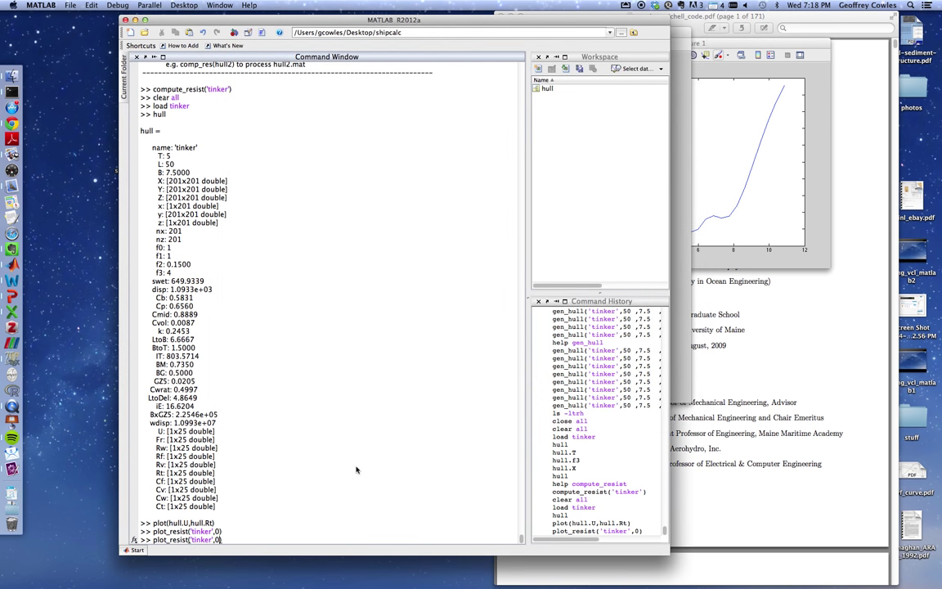
pyautogui.press('BackSpace')
pyautogui.write('1')
pyautogui.press('Return')
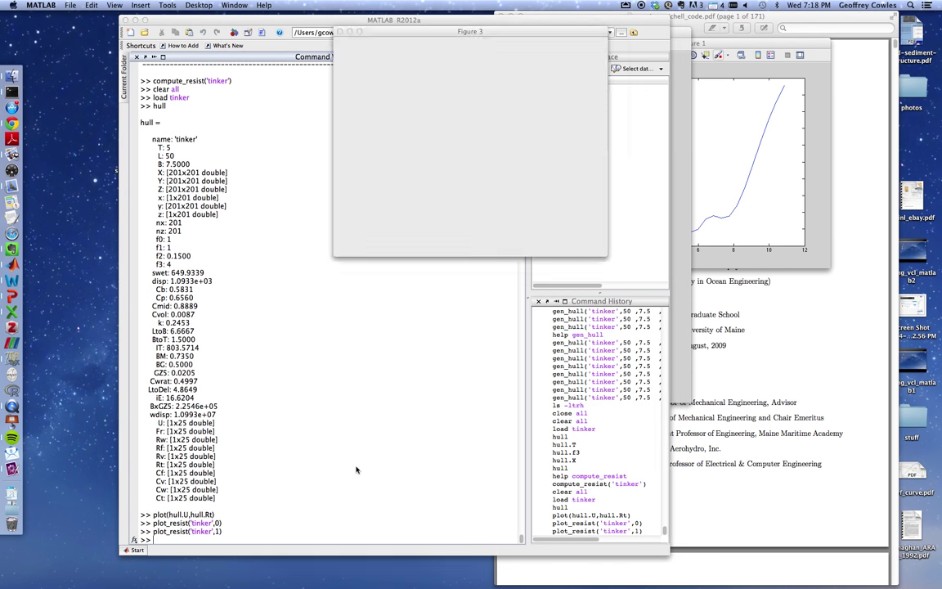
pyautogui.moveTo(606, 254); pyautogui.dragTo(724, 360)
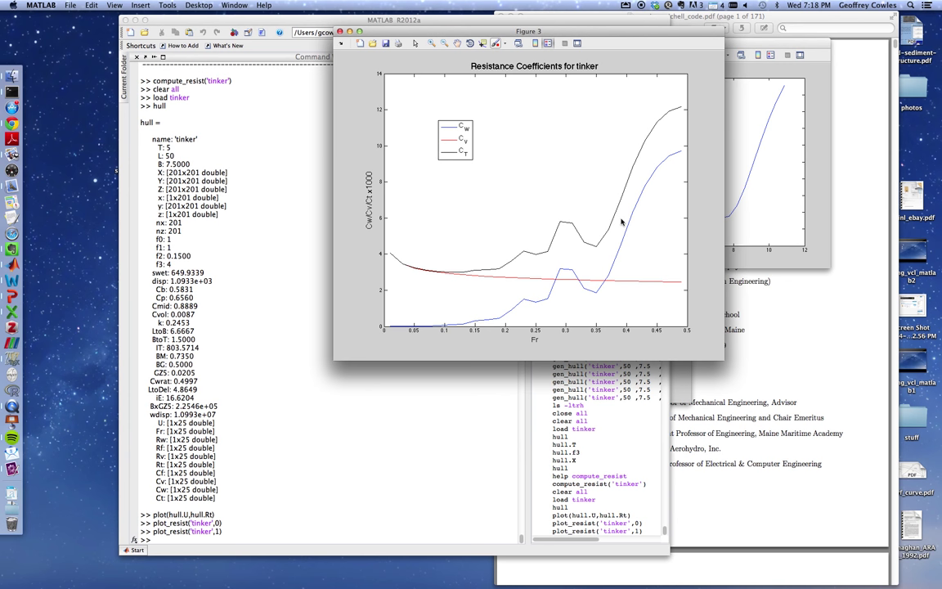
pyautogui.click(266, 312)
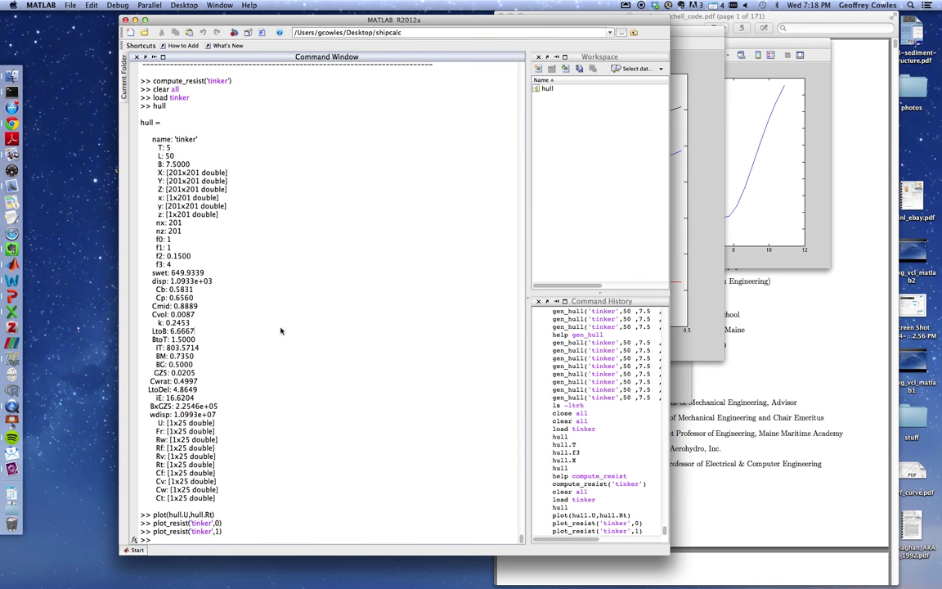
# List the shipcalc folder files and write tinker.txt with save_resist('tinker')
pyautogui.write('s')
pyautogui.press('Return')
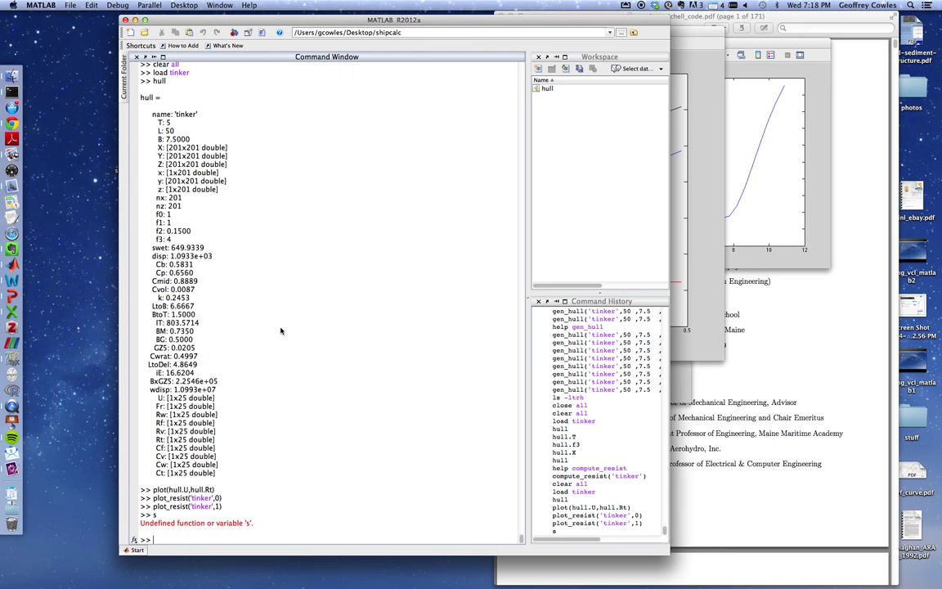
pyautogui.write('ls')
pyautogui.press('Return')
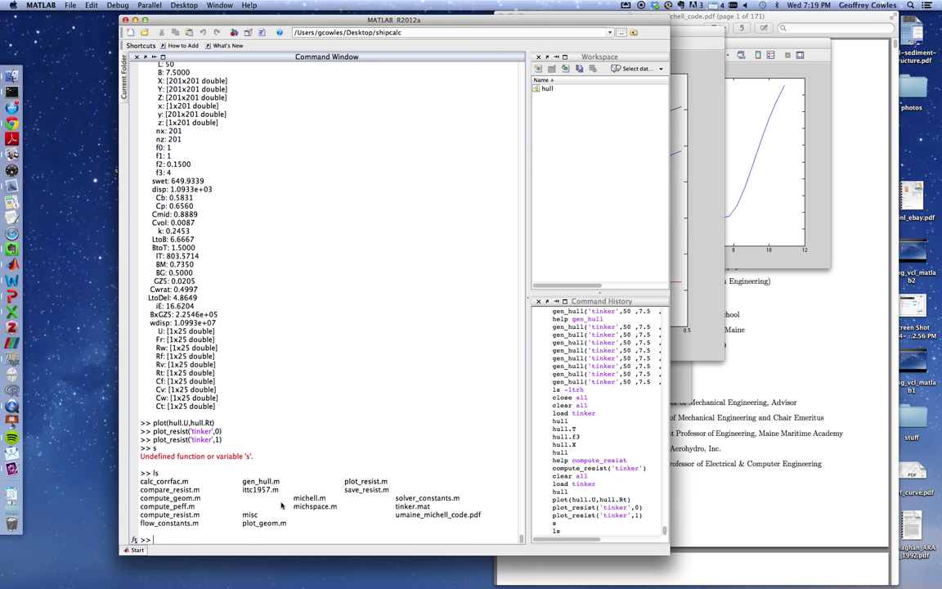
pyautogui.write("save_resist('tinker')")
pyautogui.press('Return')
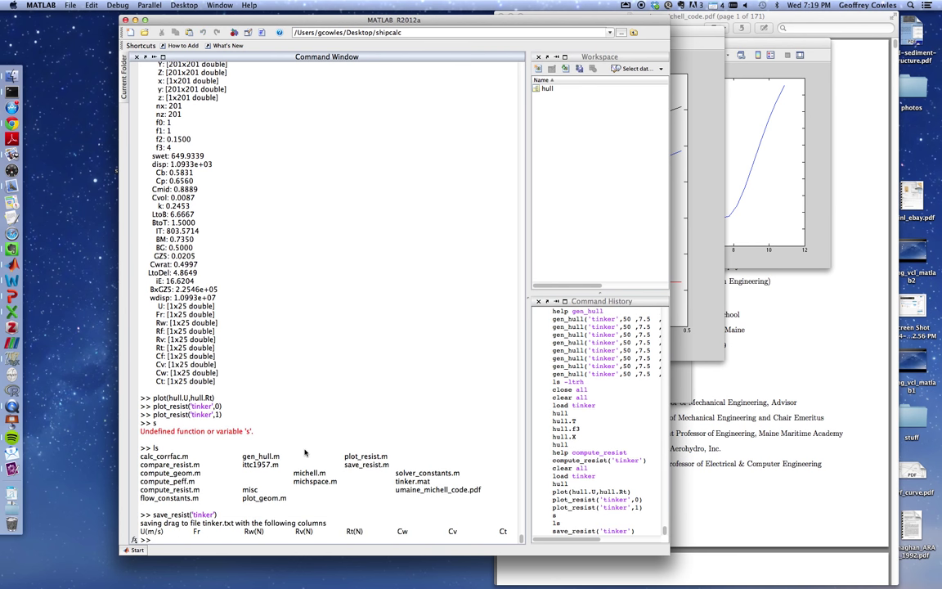
# Open tinker.txt from the shipcalc folder in TextEdit
pyautogui.click(12, 74)
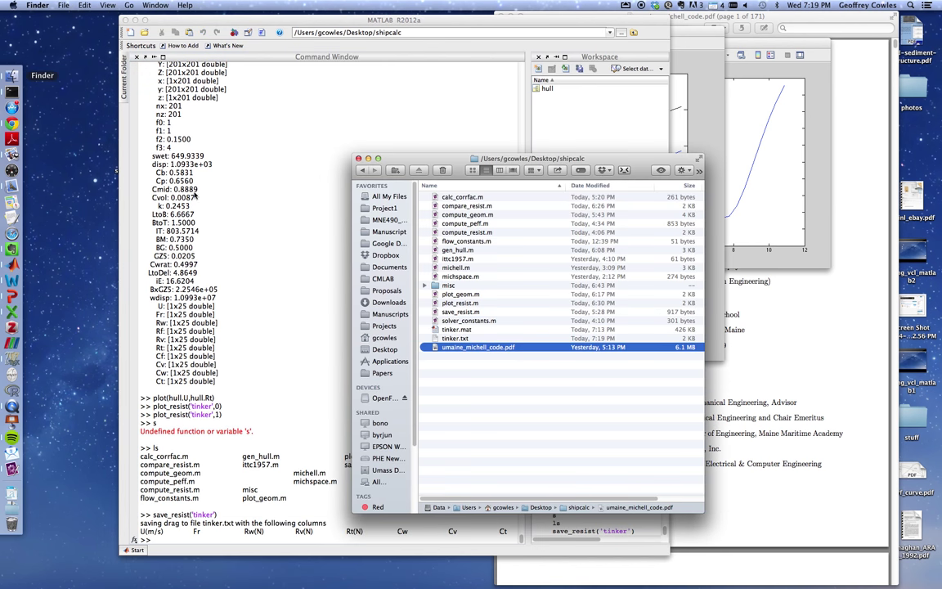
pyautogui.press('Up')
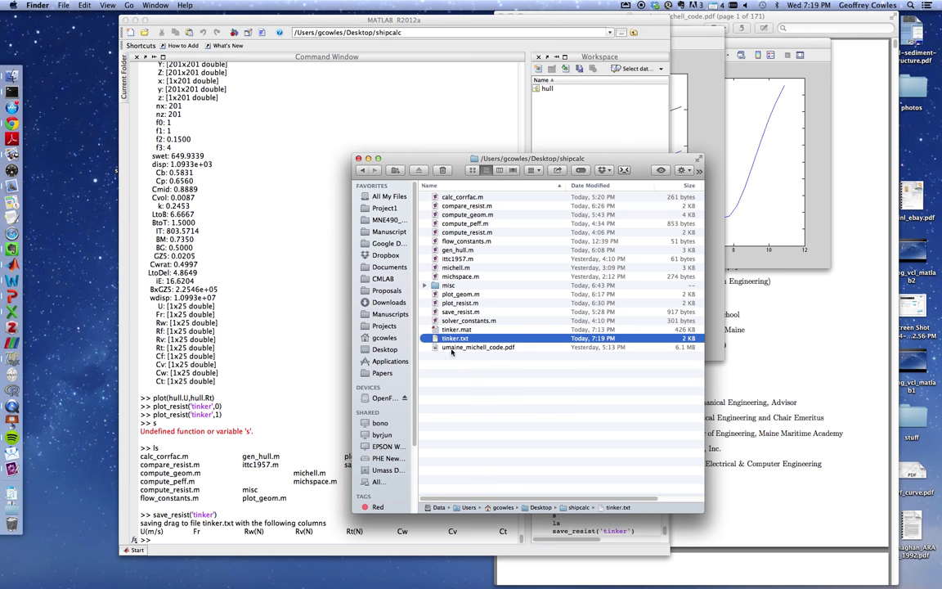
pyautogui.press('super+o')
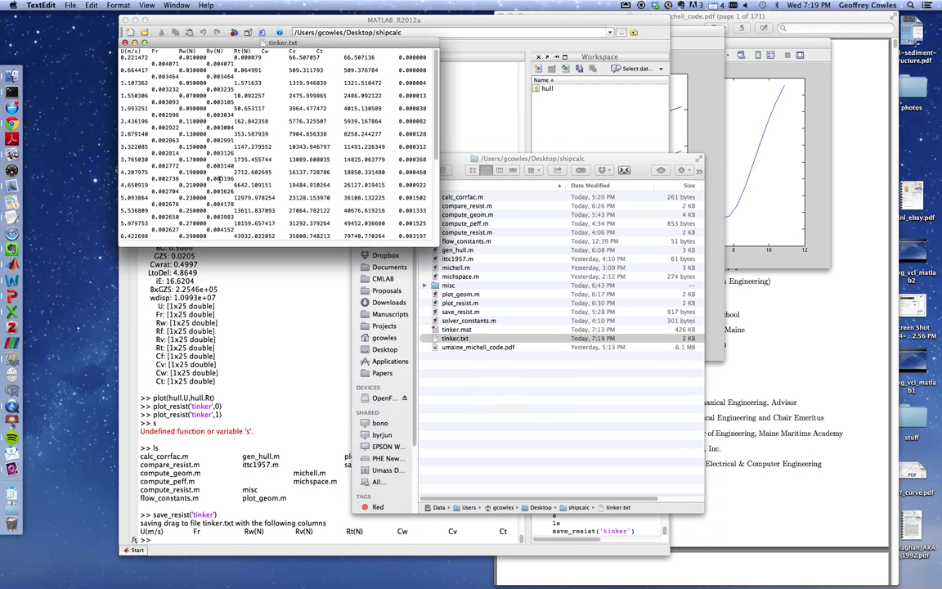
# Widen tinker.txt to show every column and examine the 3.322085 row's values
pyautogui.press('super+ctrl+z')
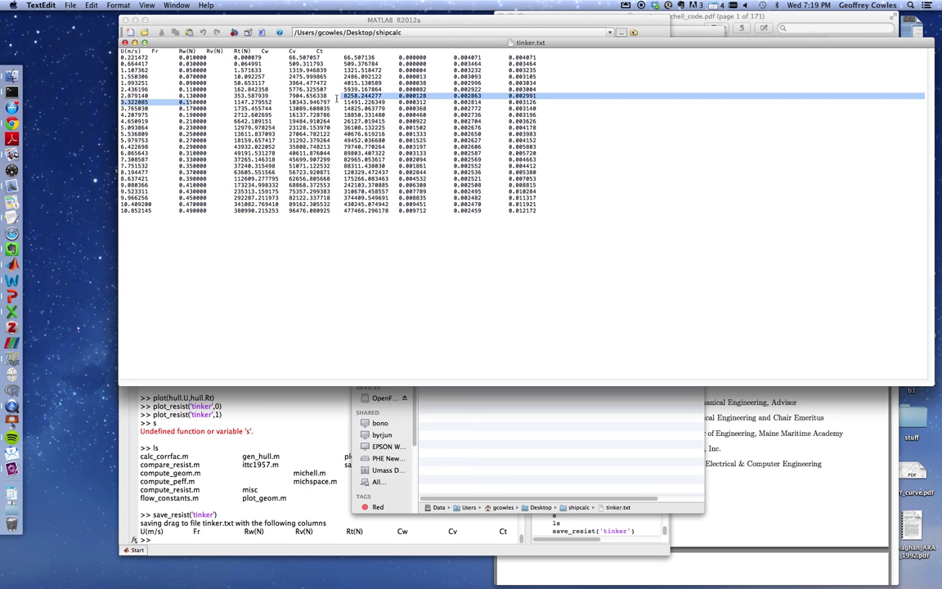
pyautogui.moveTo(178, 102); pyautogui.dragTo(319, 102)
pyautogui.click(235, 103)
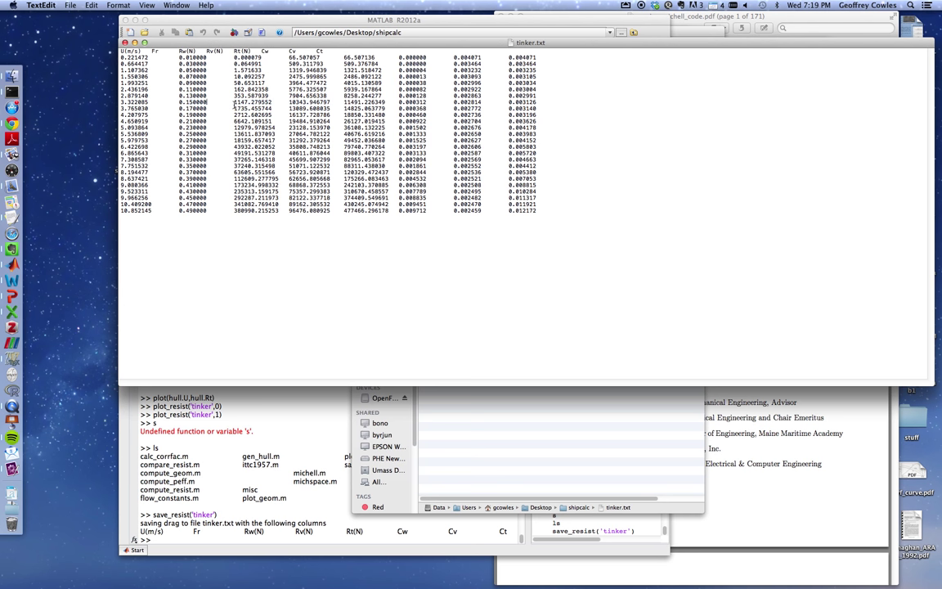
pyautogui.moveTo(233, 104); pyautogui.dragTo(537, 103)
pyautogui.click(430, 203)
# In Excel, open tinker.txt from the Desktop/shipcalc folder
pyautogui.click(11, 312)
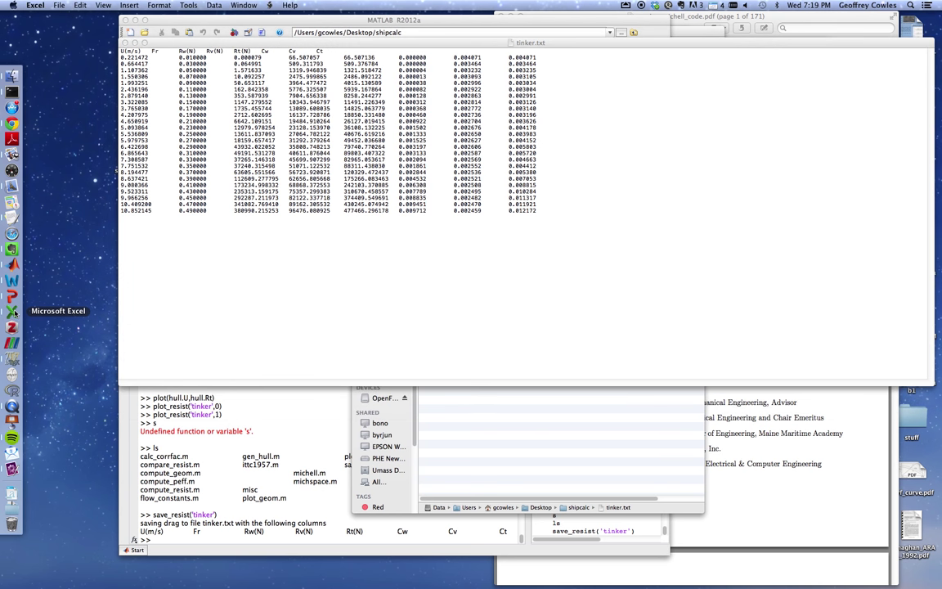
pyautogui.click(62, 5)
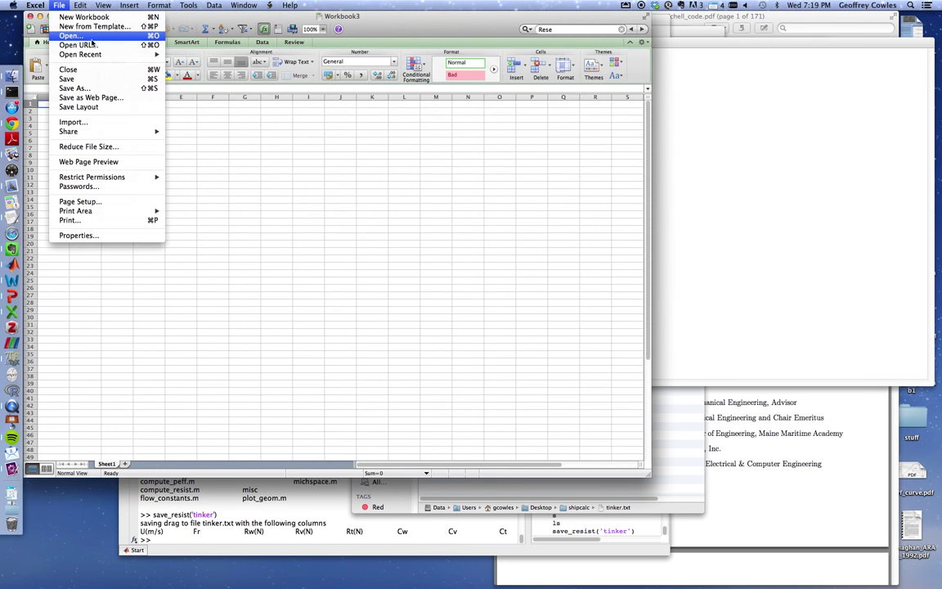
pyautogui.click(81, 36)
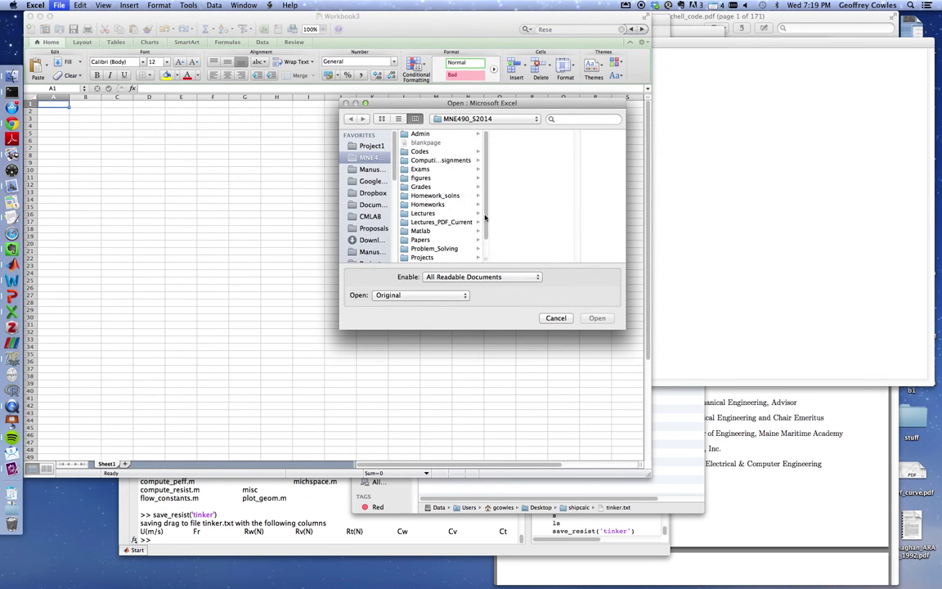
pyautogui.scroll(-1, 458, 204)
pyautogui.scroll(1, 458, 204)
pyautogui.moveTo(625, 329); pyautogui.dragTo(651, 390)
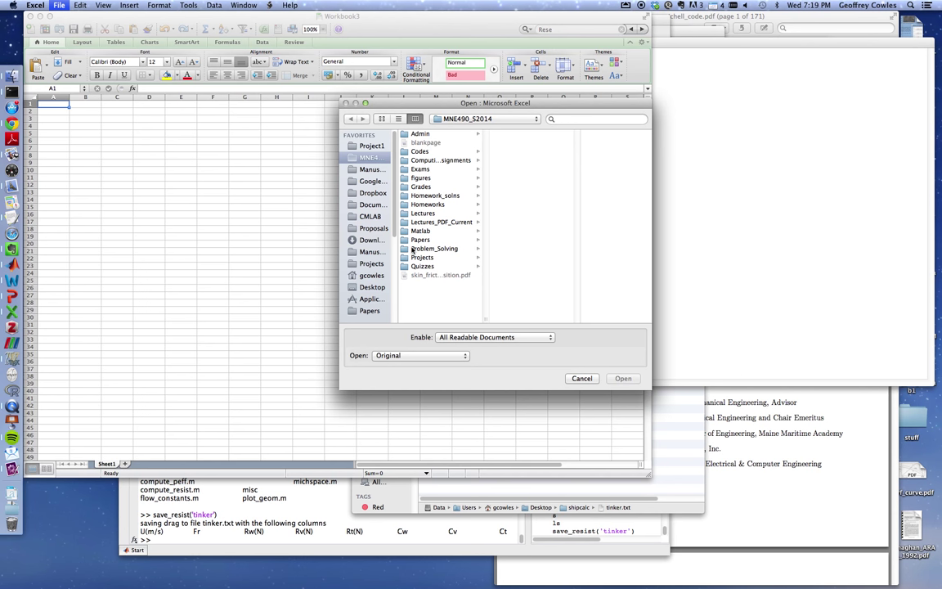
pyautogui.click(372, 287)
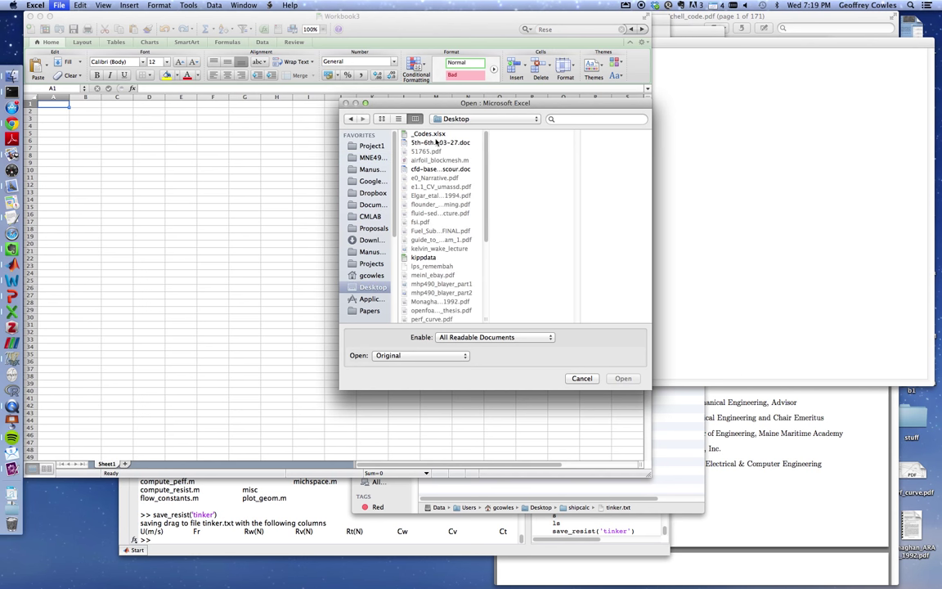
pyautogui.scroll(-5, 442, 221)
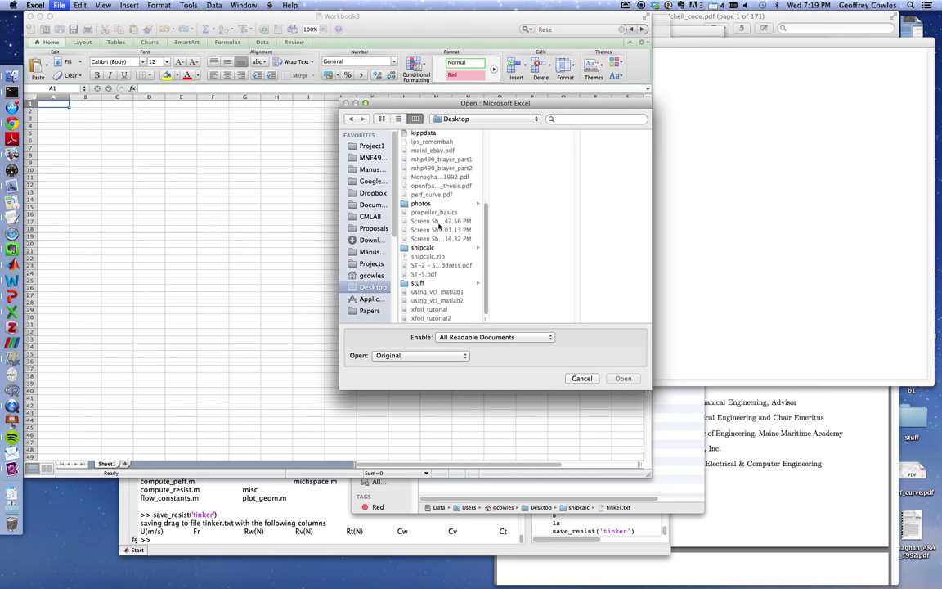
pyautogui.click(421, 247)
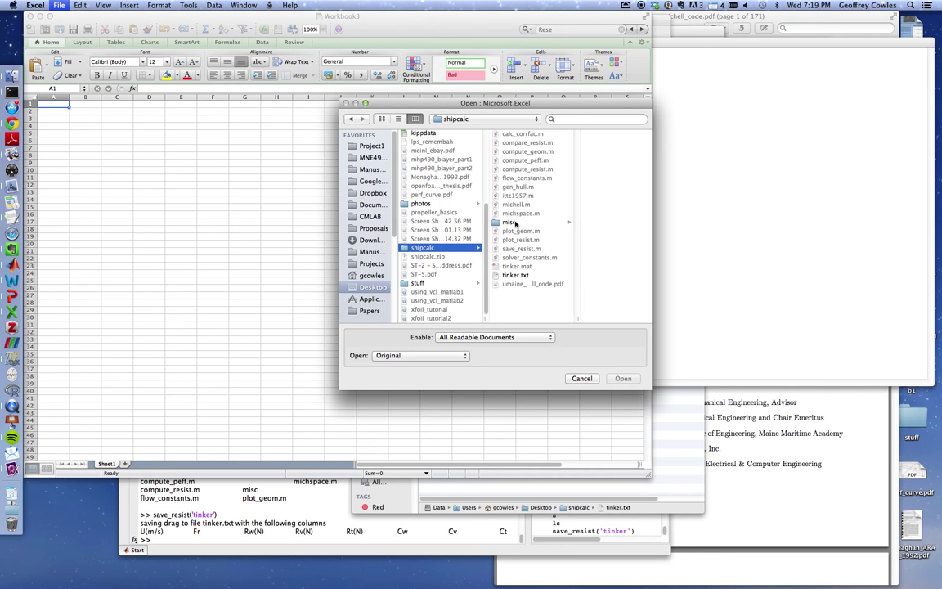
pyautogui.click(515, 274)
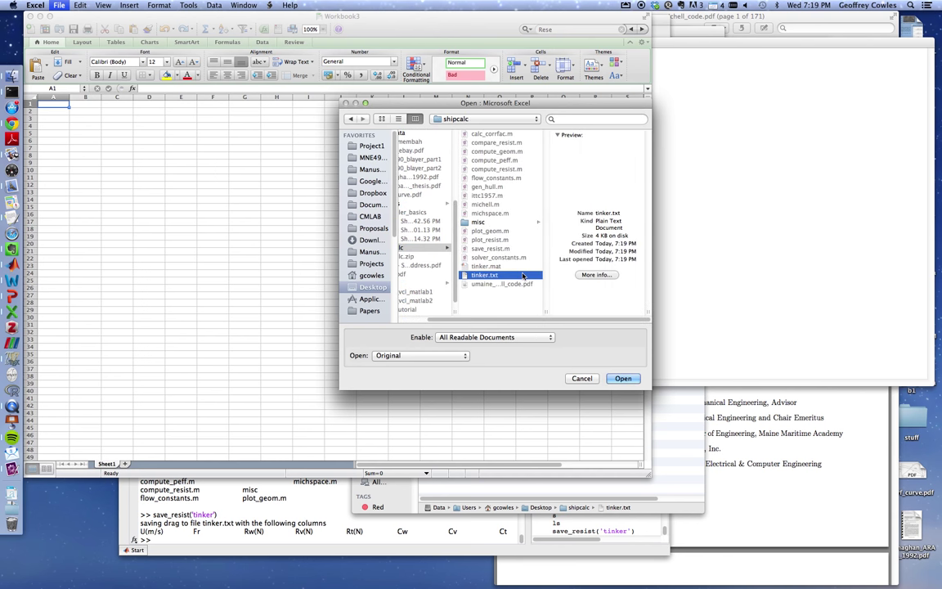
pyautogui.click(623, 378)
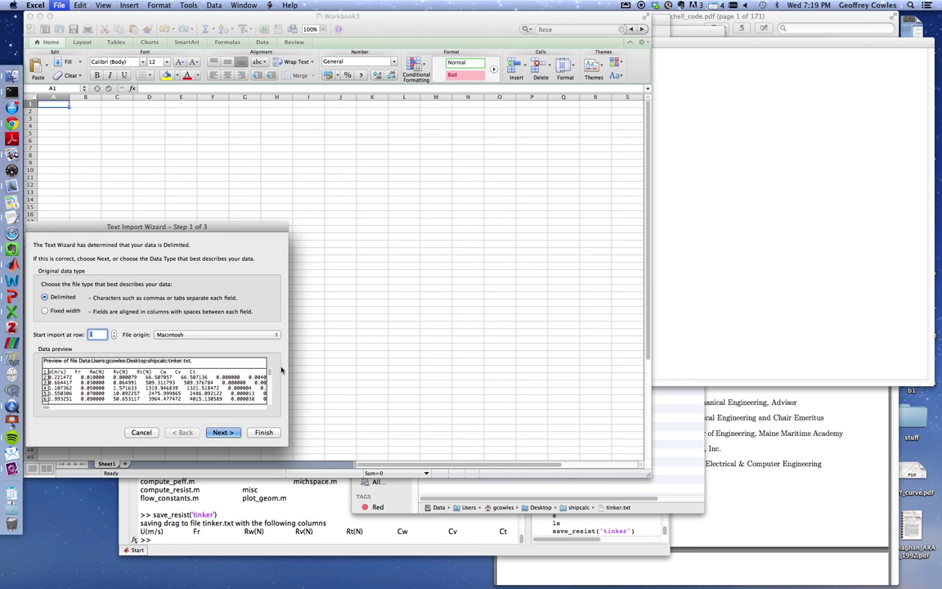
# Accept the Text Import Wizard defaults to load columns U(m/s) through Ct, then close the workbook
pyautogui.click(232, 433)
pyautogui.click(233, 433)
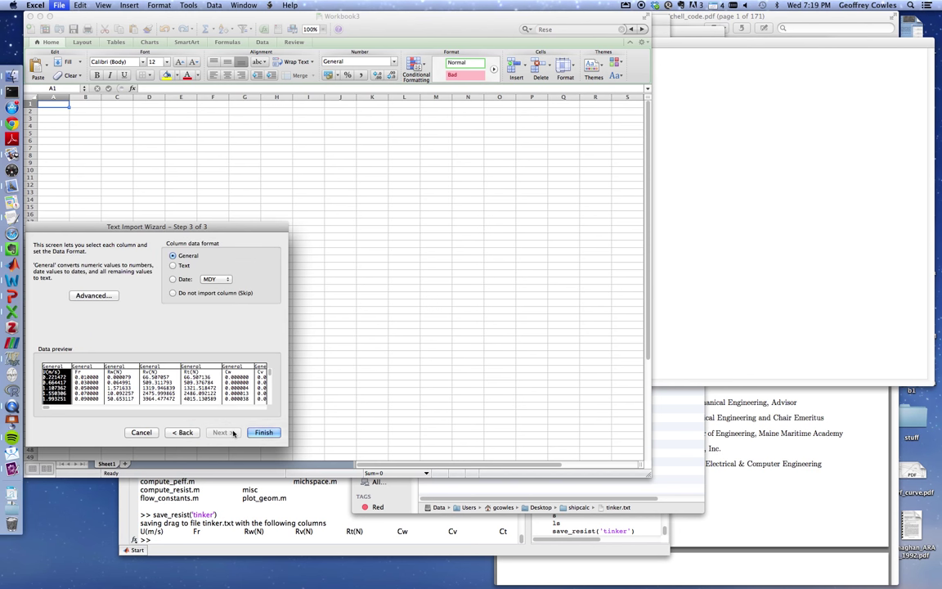
pyautogui.click(263, 433)
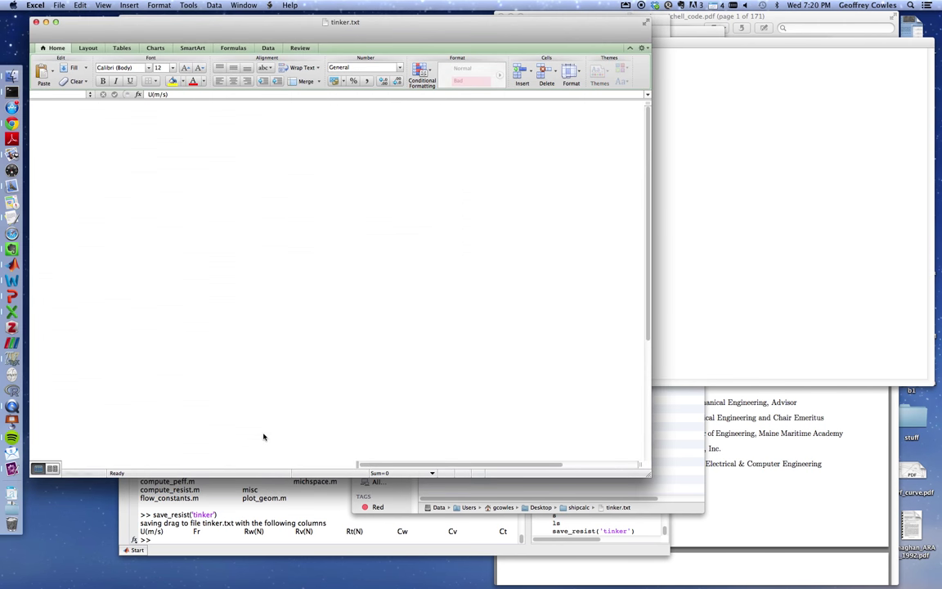
pyautogui.click(278, 367)
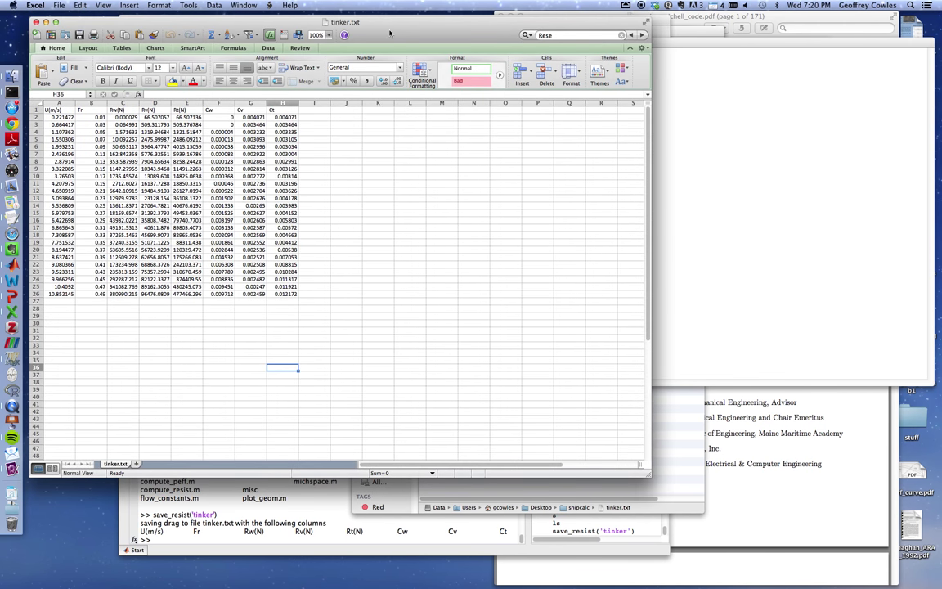
pyautogui.moveTo(390, 33); pyautogui.dragTo(423, 38)
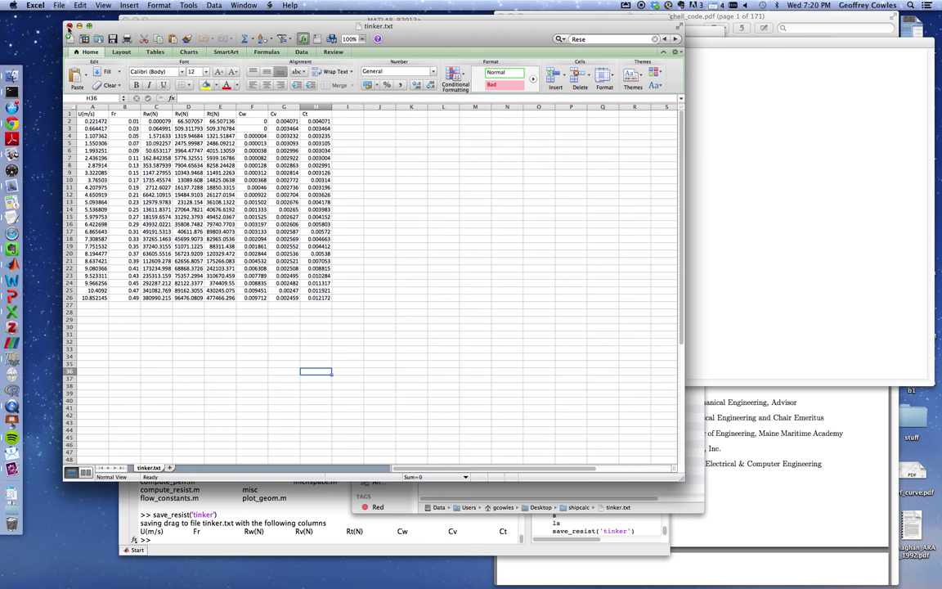
pyautogui.click(68, 27)
# Close the TextEdit copy of tinker.txt and return to MATLAB's Command Window
pyautogui.click(192, 167)
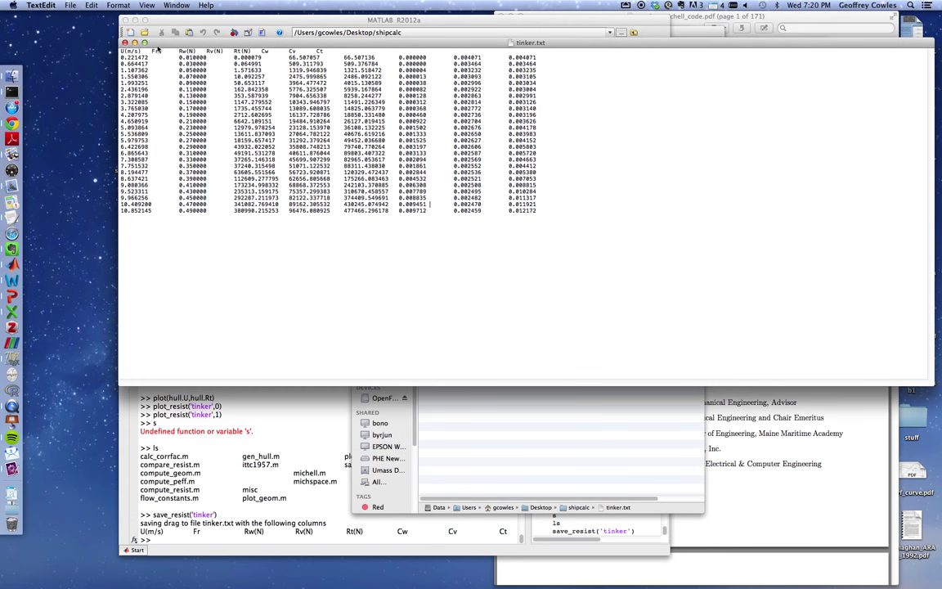
pyautogui.click(124, 41)
pyautogui.click(282, 259)
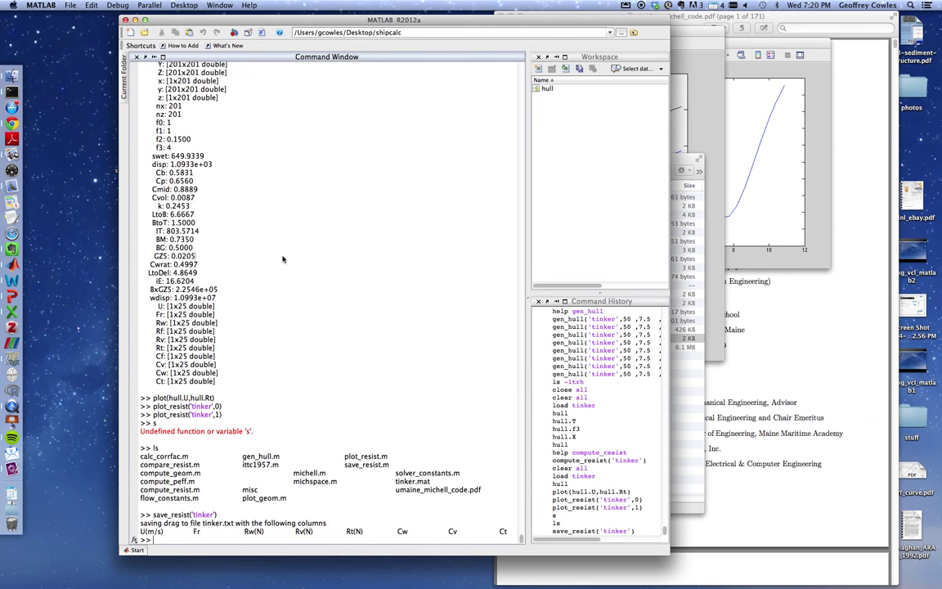
pyautogui.write('help compute_resist')
pyautogui.press('Escape')
pyautogui.write('close all')
# Rerun the earlier gen_hull command as gen_hull('tinker2',50,5,5,1.0,1,.15,4), with beam 5
pyautogui.press('Up')
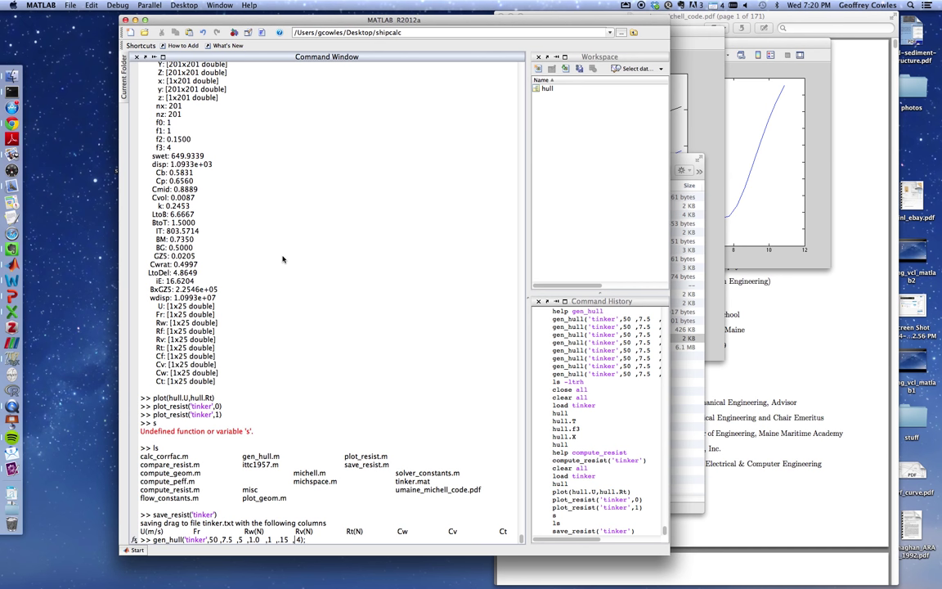
pyautogui.press('Left')
pyautogui.press('Left')
pyautogui.press('Left')
pyautogui.press('Left')
pyautogui.press('Left')
pyautogui.press('Left')
pyautogui.press('Left')
pyautogui.press('Left')
pyautogui.press('Left')
pyautogui.press('Left')
pyautogui.press('BackSpace')
pyautogui.press('BackSpace')
pyautogui.press('BackSpace')
pyautogui.write('5')
pyautogui.write('2')
pyautogui.press('Return')
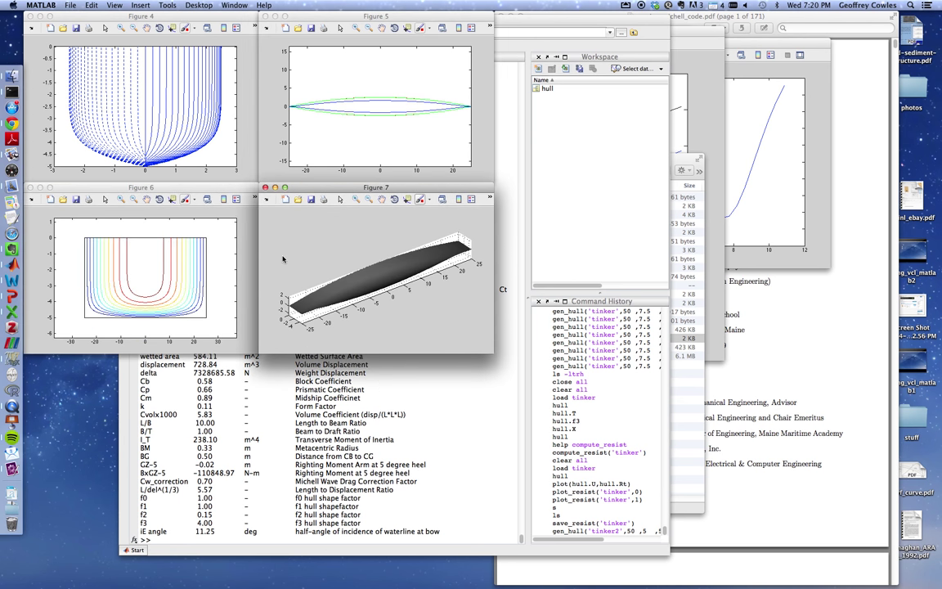
# Run compute_resist('tinker2') to compute the tinker2 hull resistance
pyautogui.click(473, 387)
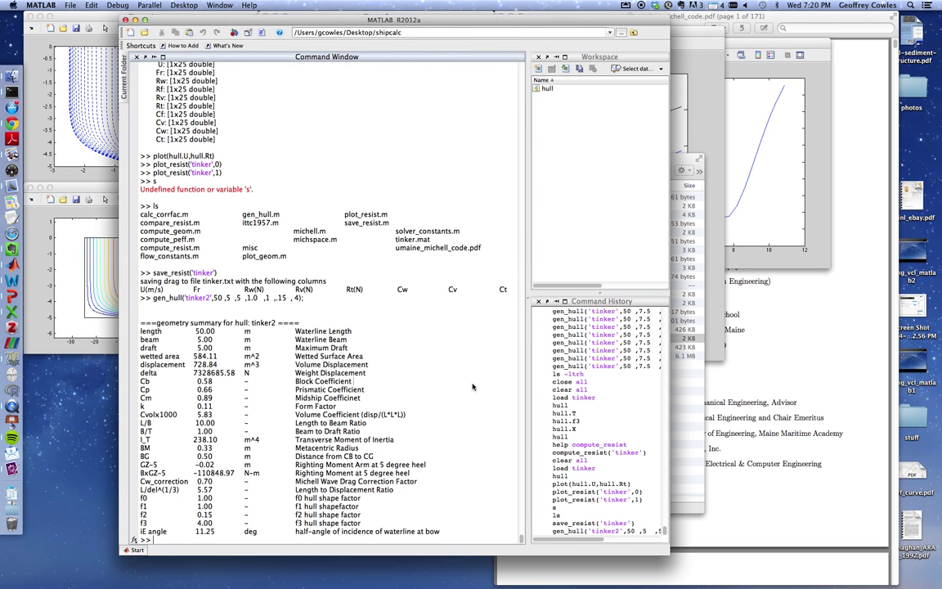
pyautogui.write('p')
pyautogui.press('BackSpace')
pyautogui.write('calcu')
pyautogui.press('BackSpace')
pyautogui.press('BackSpace')
pyautogui.press('BackSpace')
pyautogui.press('BackSpace')
pyautogui.press('BackSpace')
pyautogui.write("compute_resist('tinker2')")
pyautogui.press('Return')
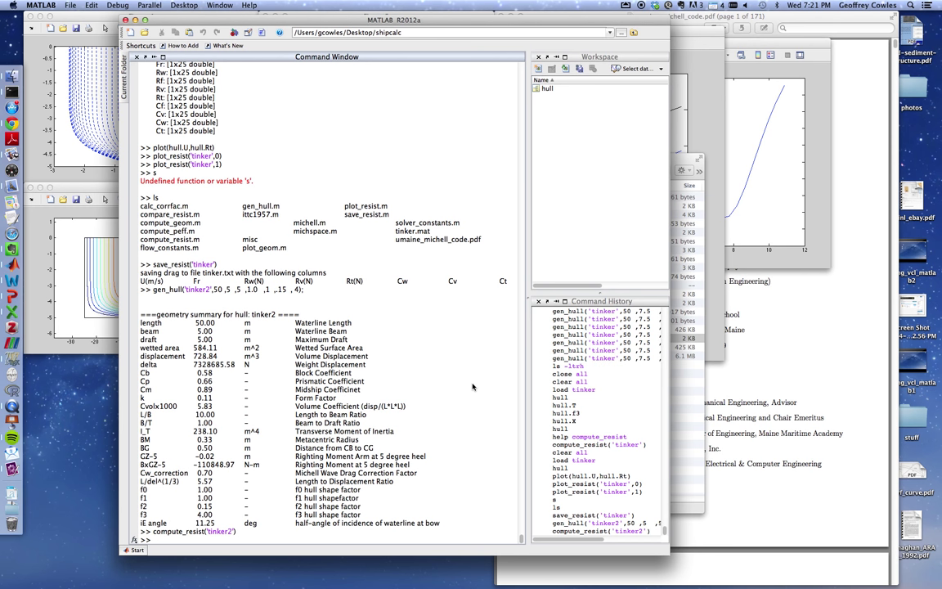
# List the folder with ls -ltrh to confirm tinker2.mat was saved
pyautogui.write('ls -ltrh')
pyautogui.press('Return')
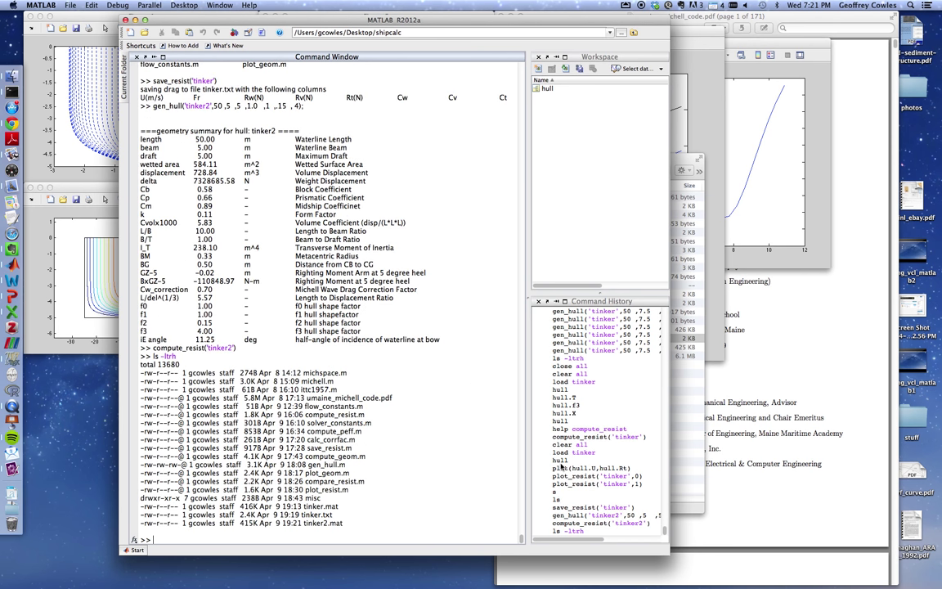
pyautogui.press('super+Tab')
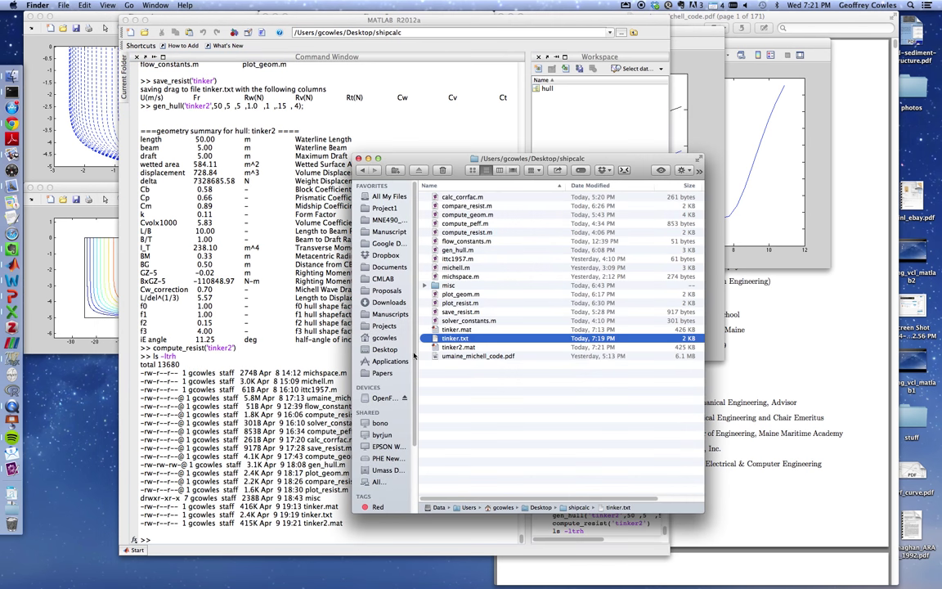
pyautogui.click(453, 332)
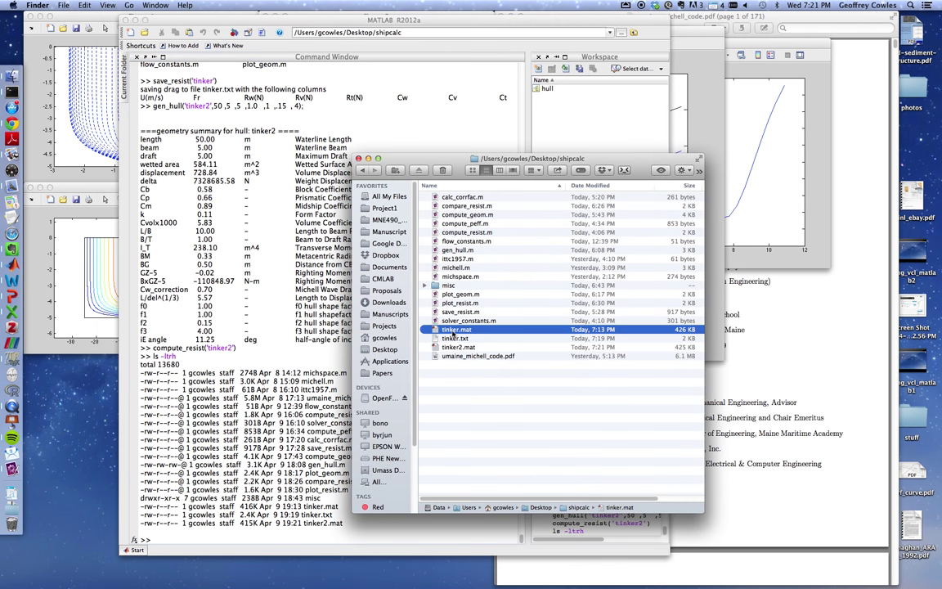
pyautogui.click(454, 348)
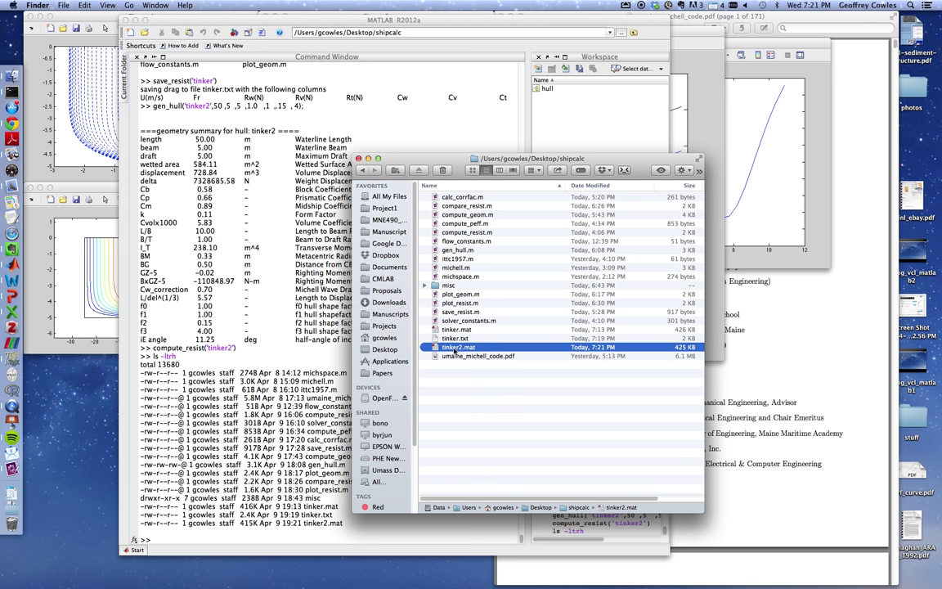
pyautogui.click(274, 347)
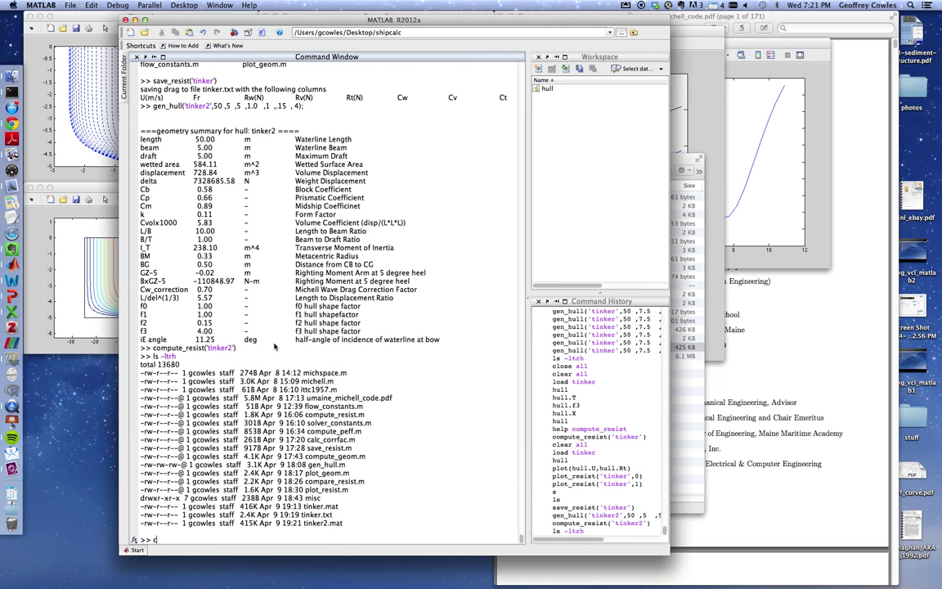
# List the .m files, then plot tinker2's resistance curves with plot_resist('tinker2',0)
pyautogui.write('ls *.m')
pyautogui.press('Return')
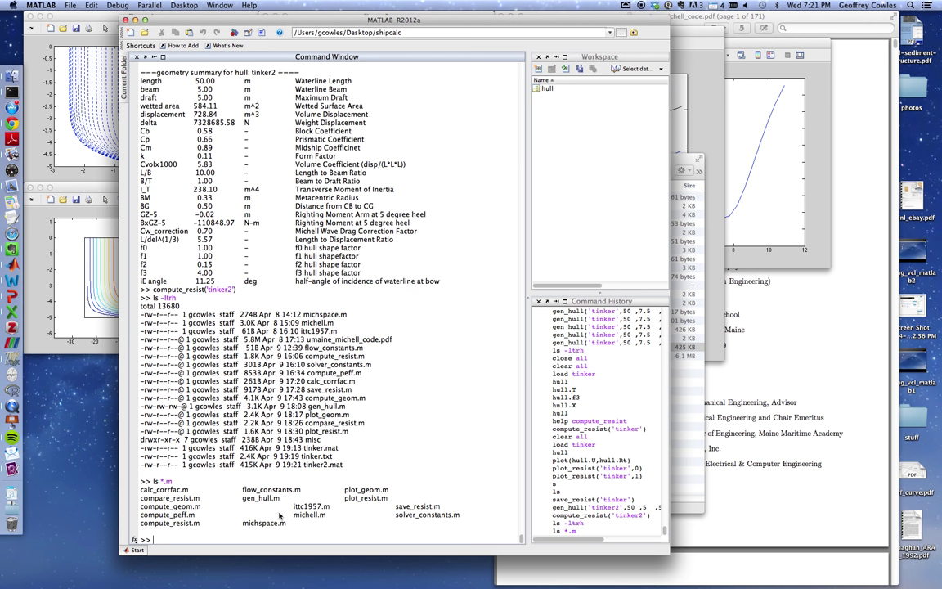
pyautogui.write("plot_resist('tinker2',0)")
pyautogui.press('Return')
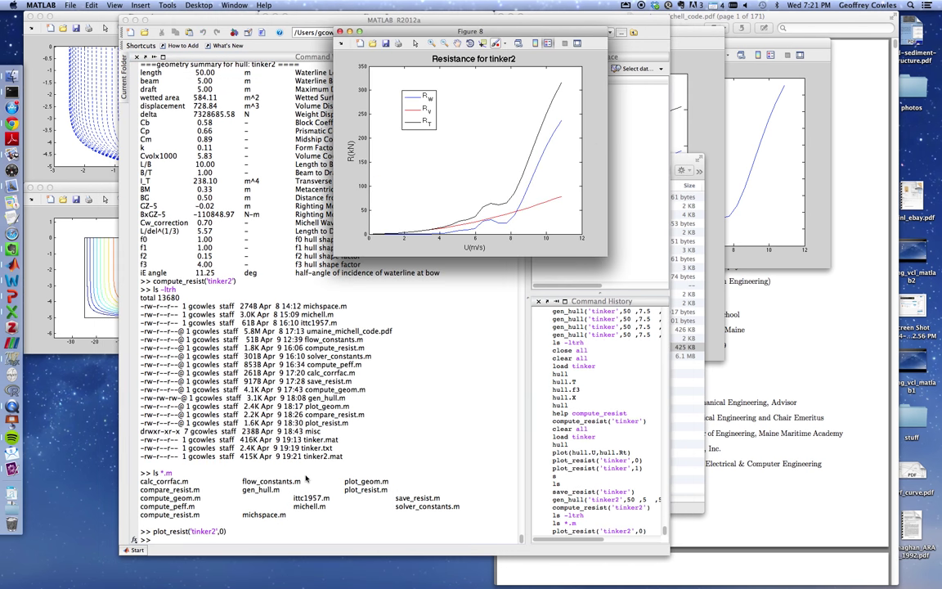
pyautogui.click(433, 418)
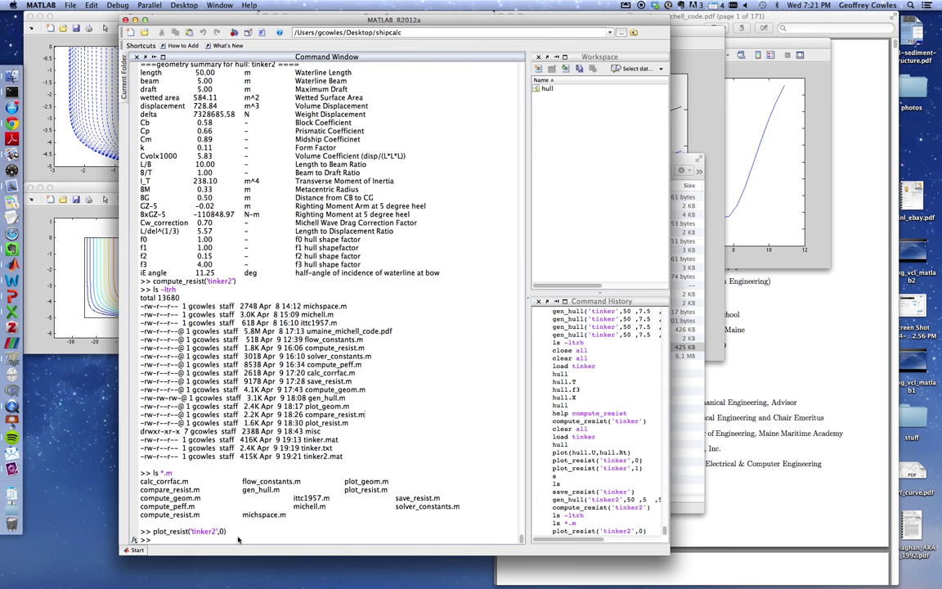
# Enter compare_resist('tinker','tinker2',0) at the prompt, without running it yet
pyautogui.write('compare_resist(')
pyautogui.write("'tinker2',")
pyautogui.press('BackSpace')
pyautogui.press('BackSpace')
pyautogui.press('BackSpace')
pyautogui.write("1','t")
pyautogui.press('BackSpace')
pyautogui.press('BackSpace')
pyautogui.press('BackSpace')
pyautogui.press('BackSpace')
pyautogui.press('BackSpace')
pyautogui.write("','tinker2',0)")
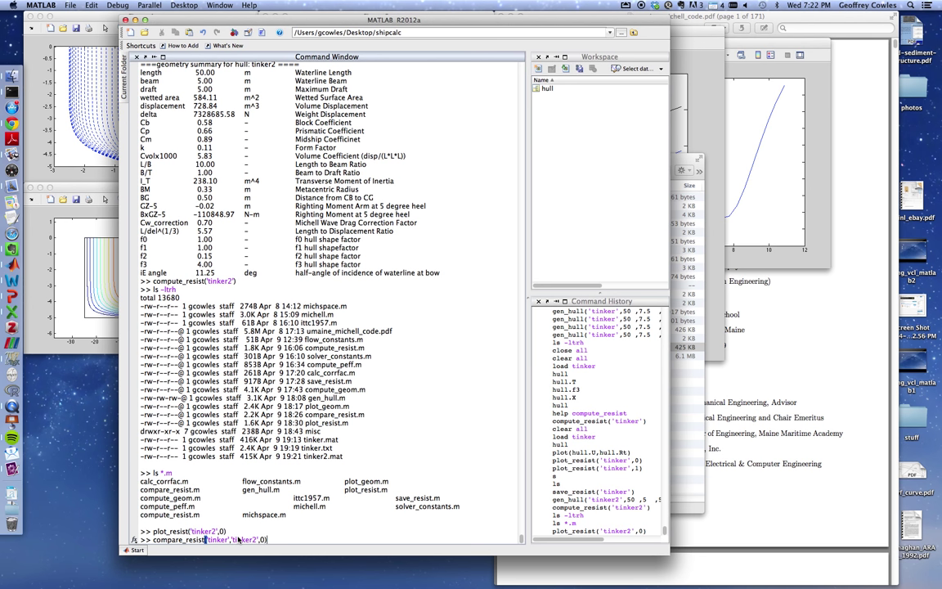
# Run compare_resist('tinker','tinker2',0) and enlarge Figure 9, which overlays both hulls' Rw, Rv and RT curves
pyautogui.press('Return')
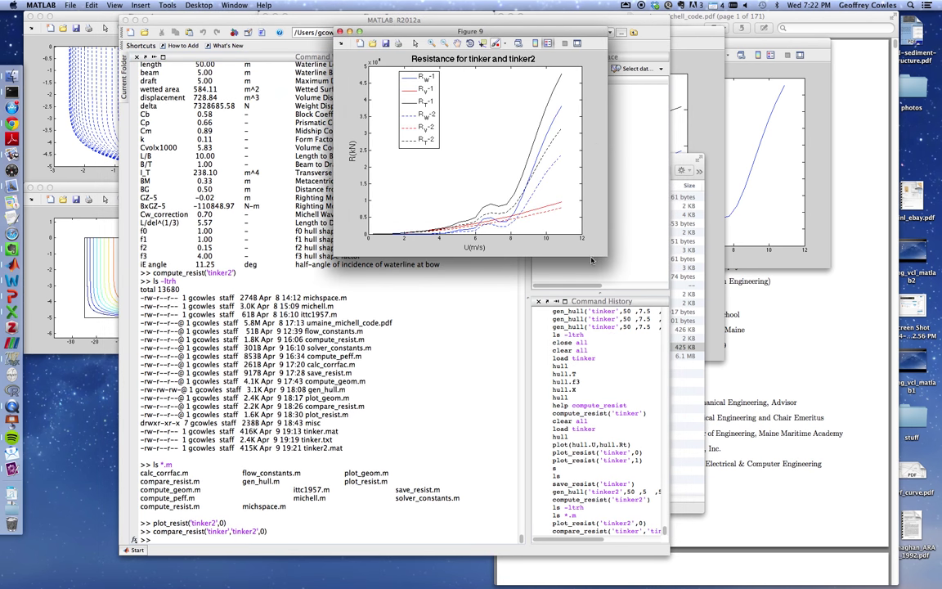
pyautogui.moveTo(606, 255); pyautogui.dragTo(747, 428)
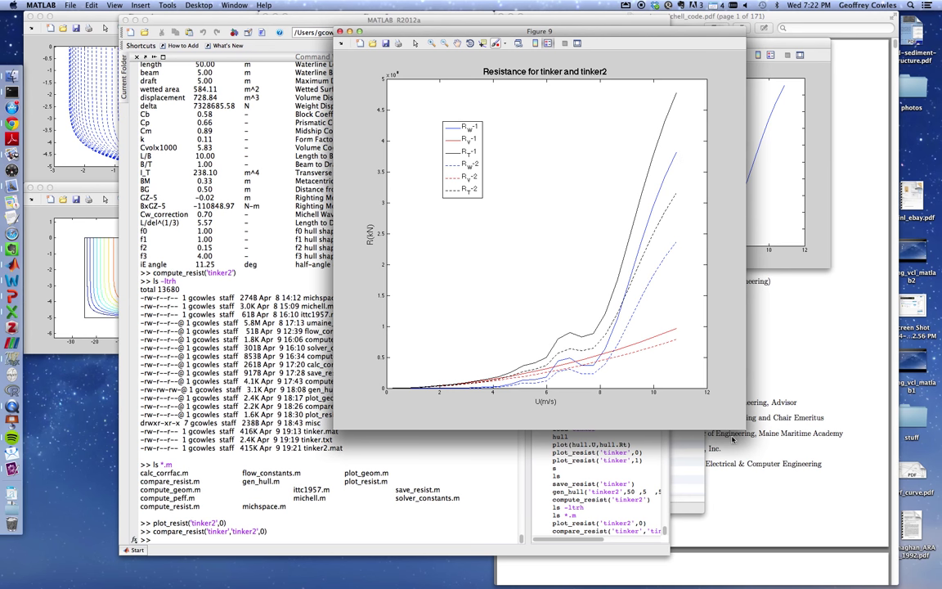
pyautogui.moveTo(741, 425); pyautogui.dragTo(783, 400)
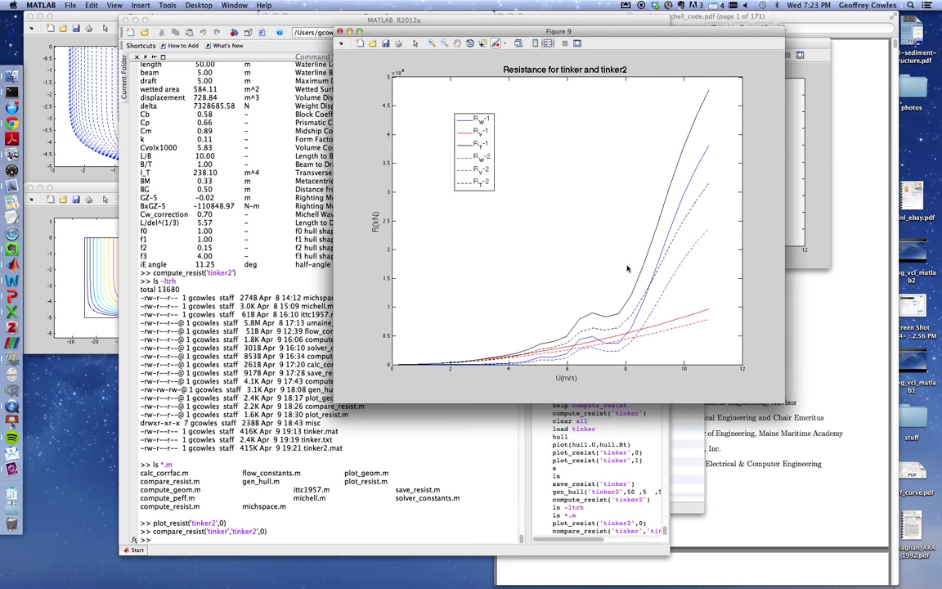
pyautogui.click(294, 540)
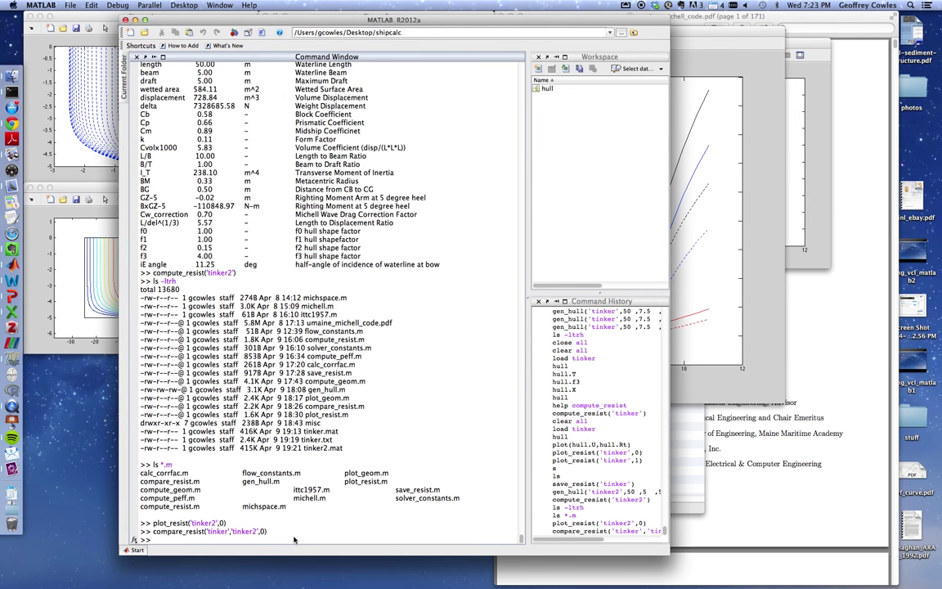